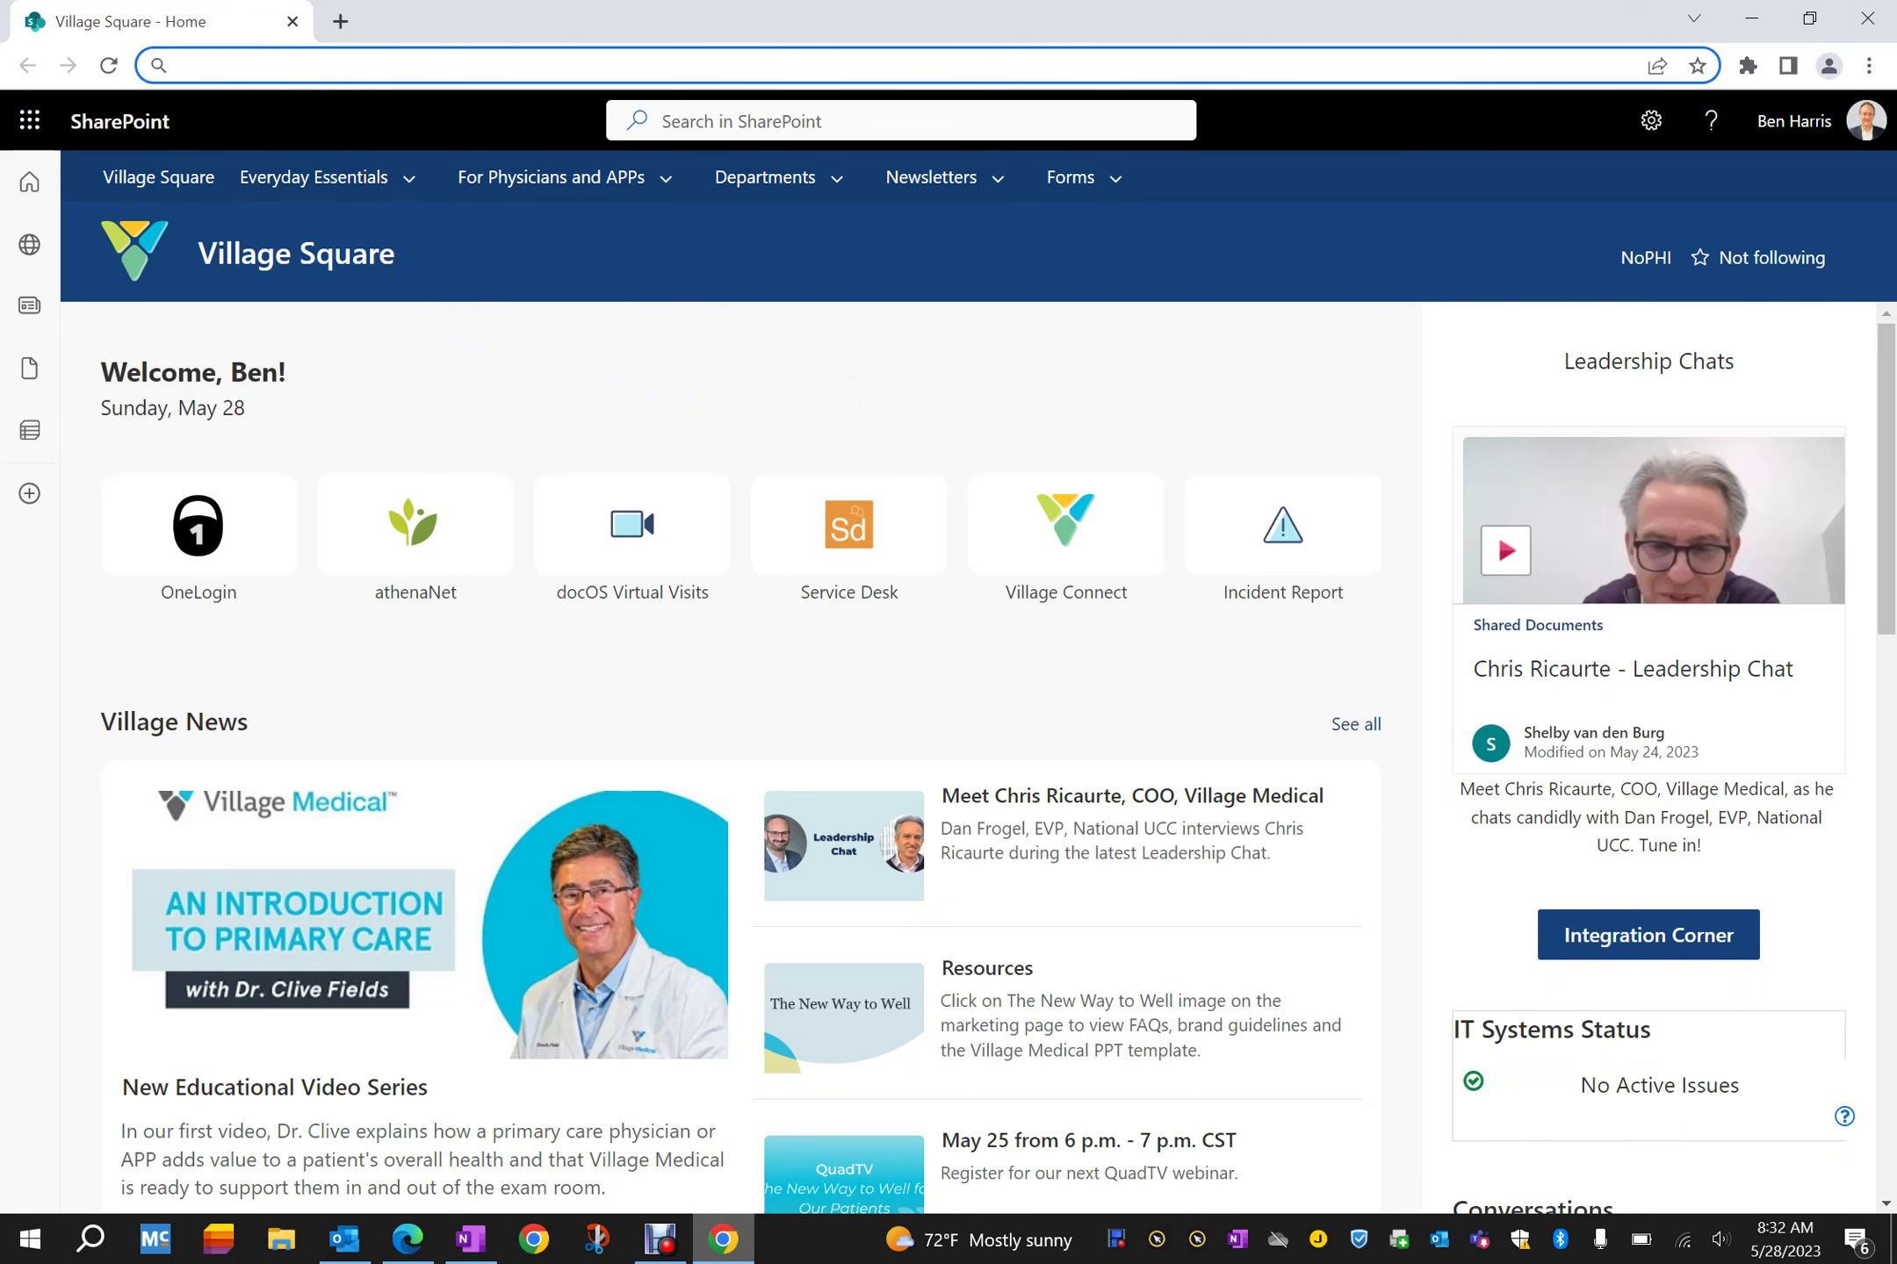
# Step: Go to the medline.com website
pyautogui.click(369, 66)
pyautogui.write('me')
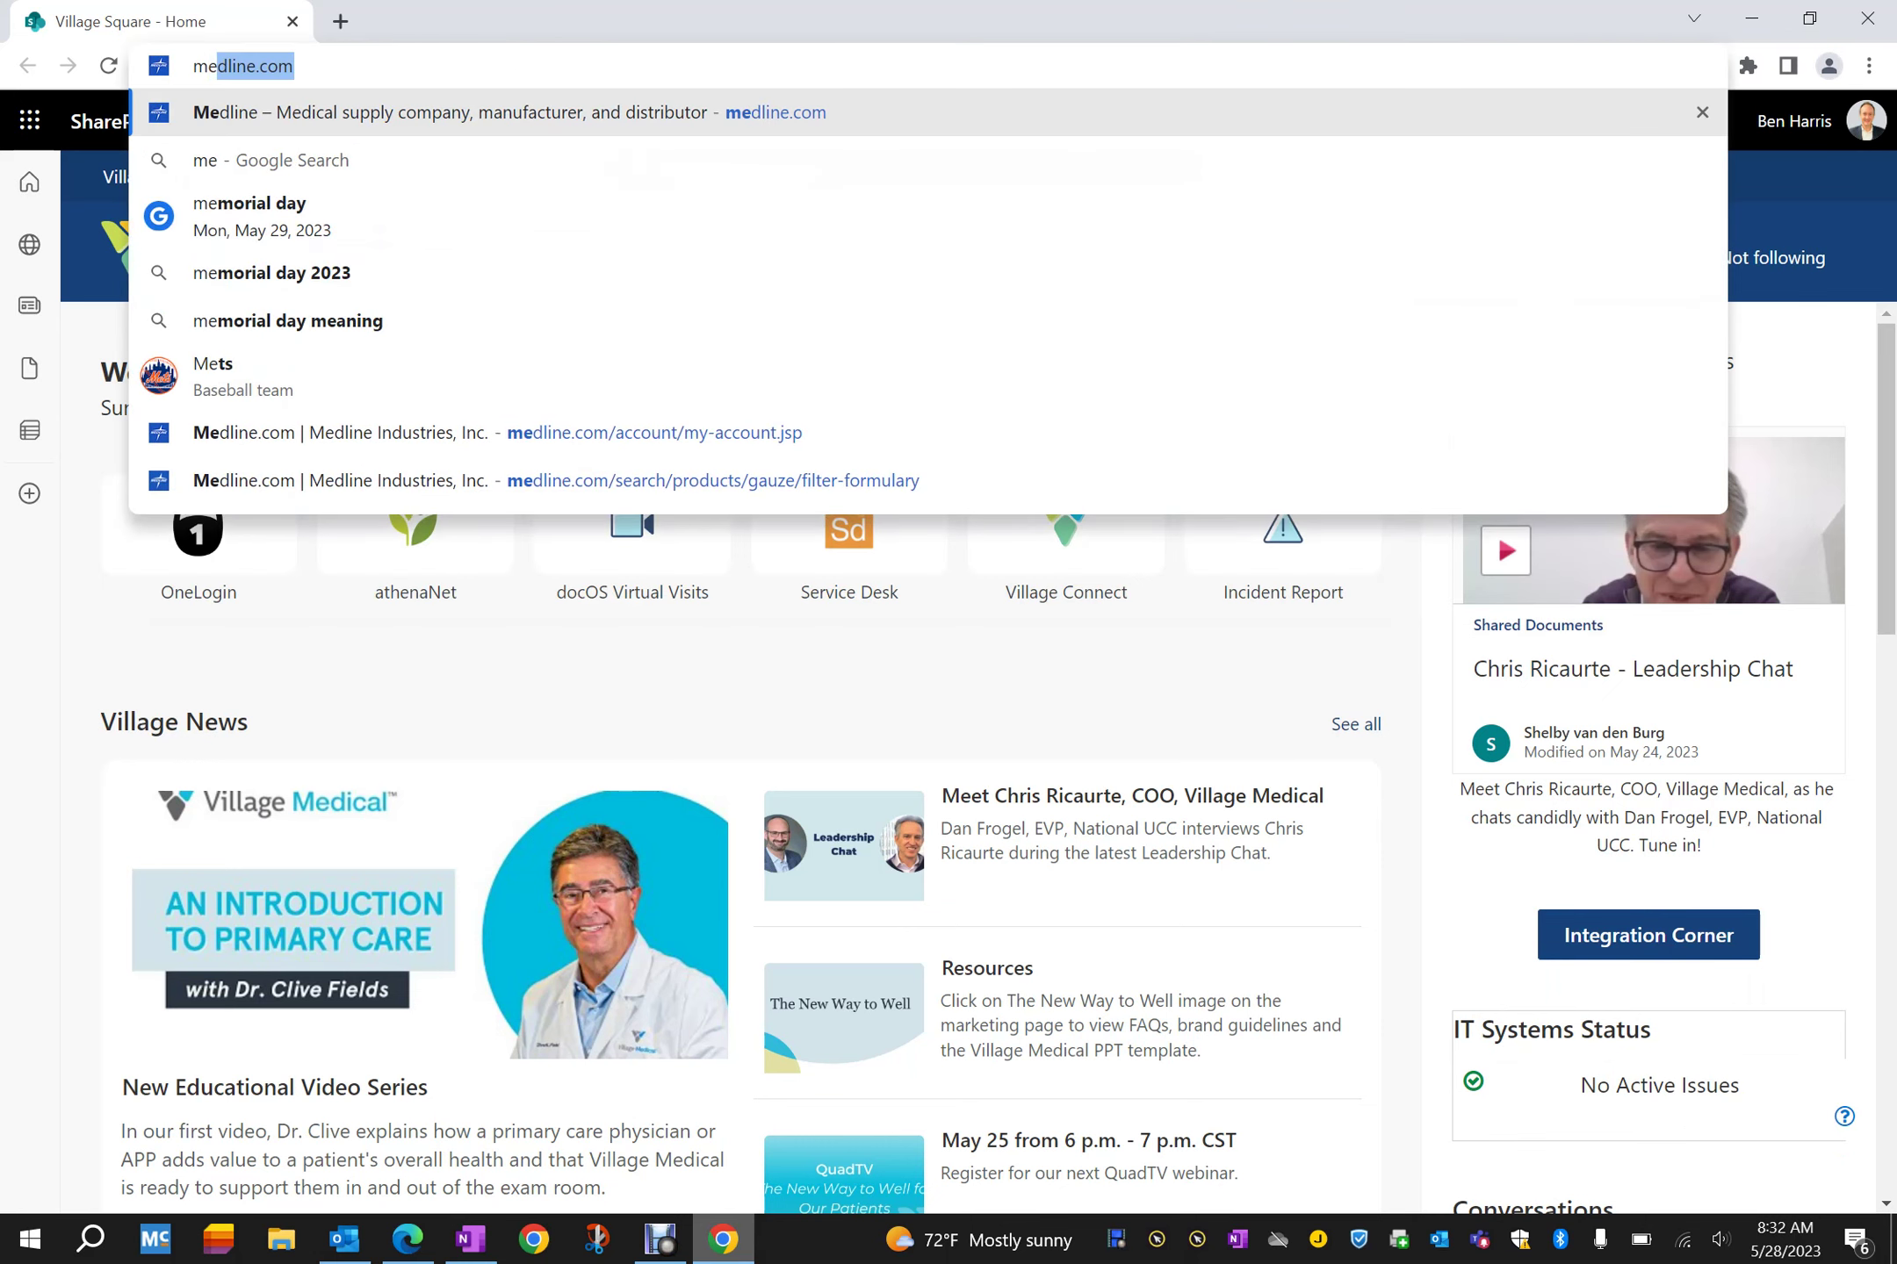
pyautogui.press('Return')
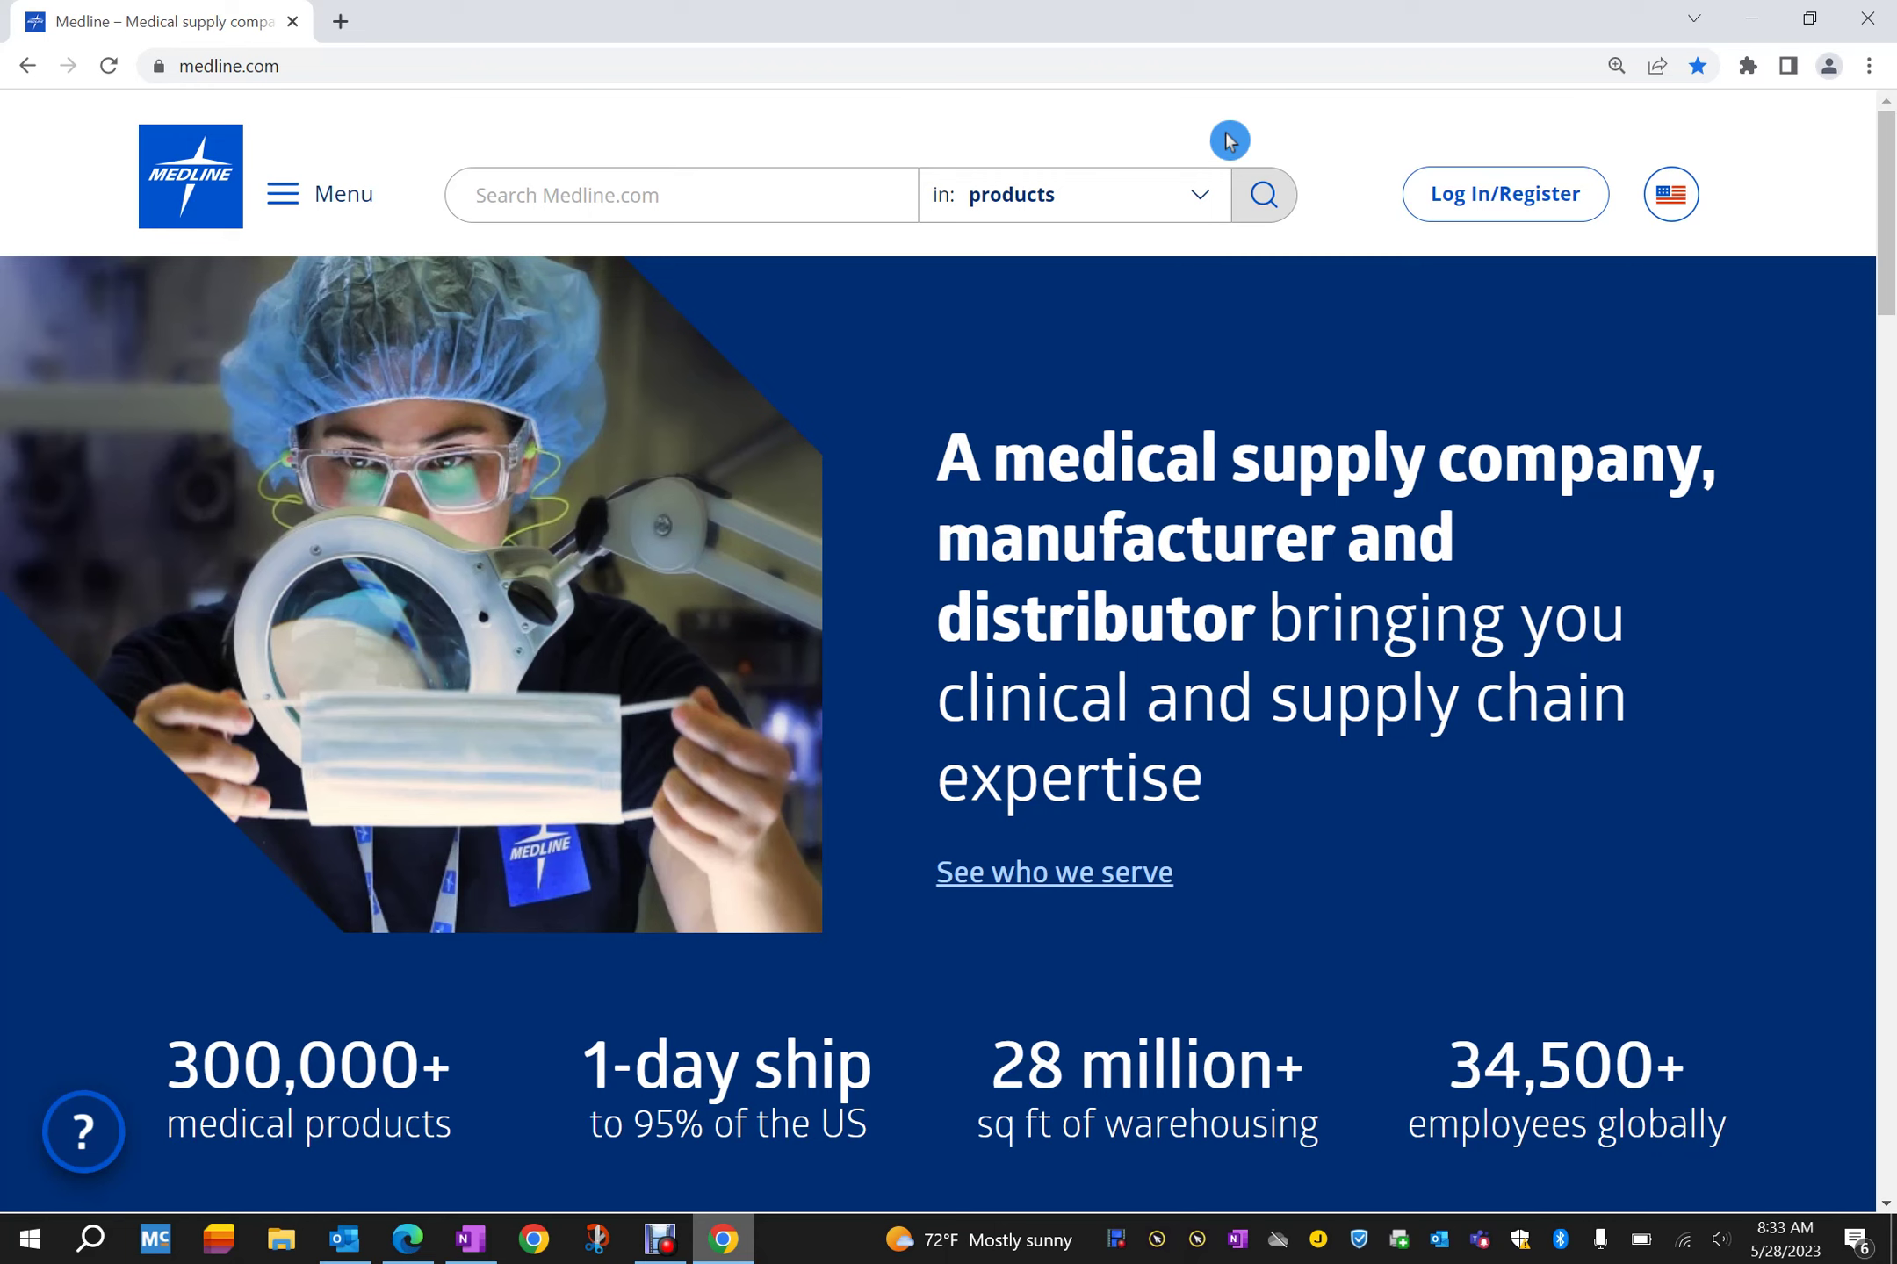
# Step: Log in to the Medline account with the saved username and the account password
pyautogui.click(1525, 193)
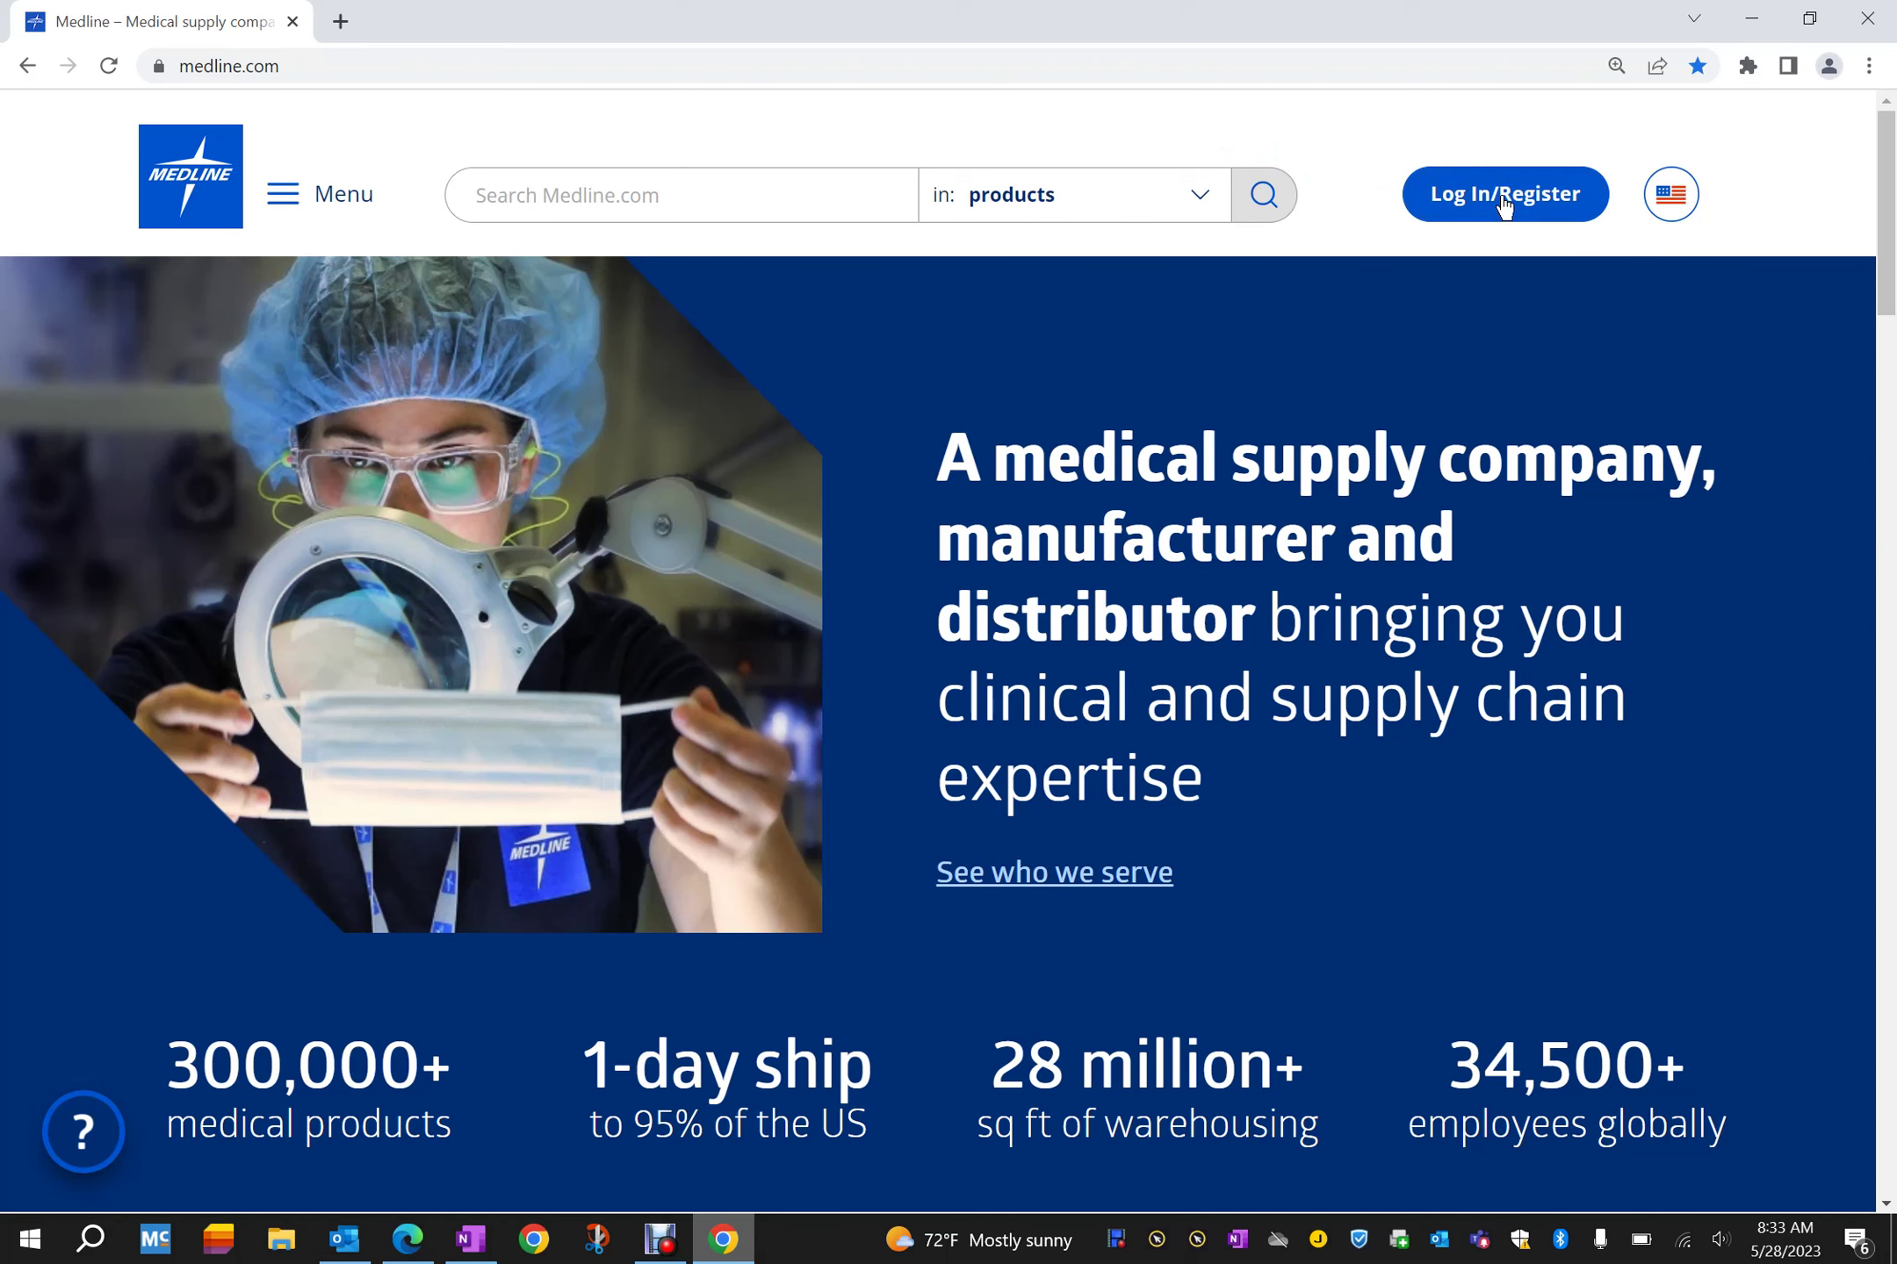
pyautogui.click(1668, 224)
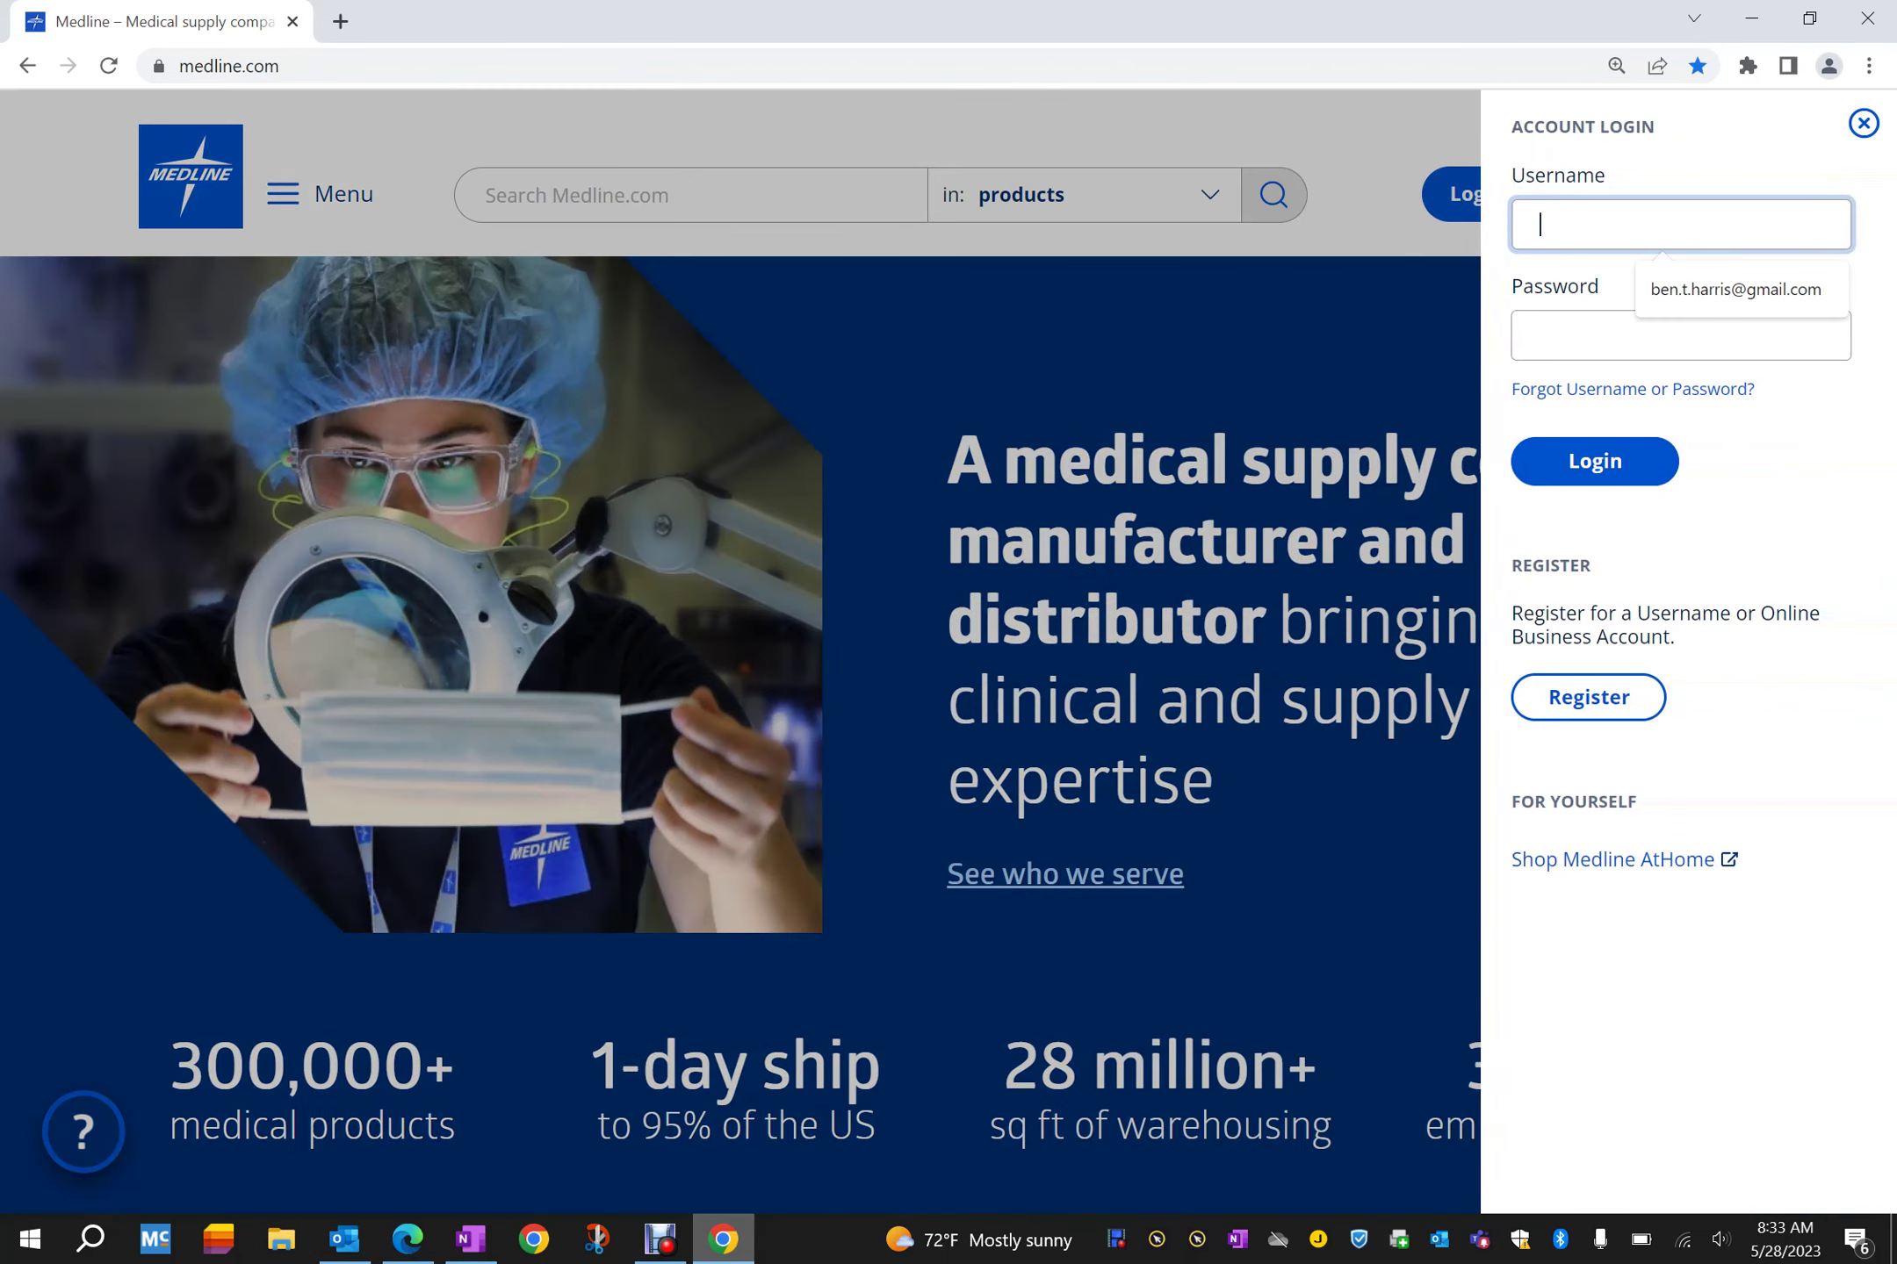
pyautogui.click(1693, 292)
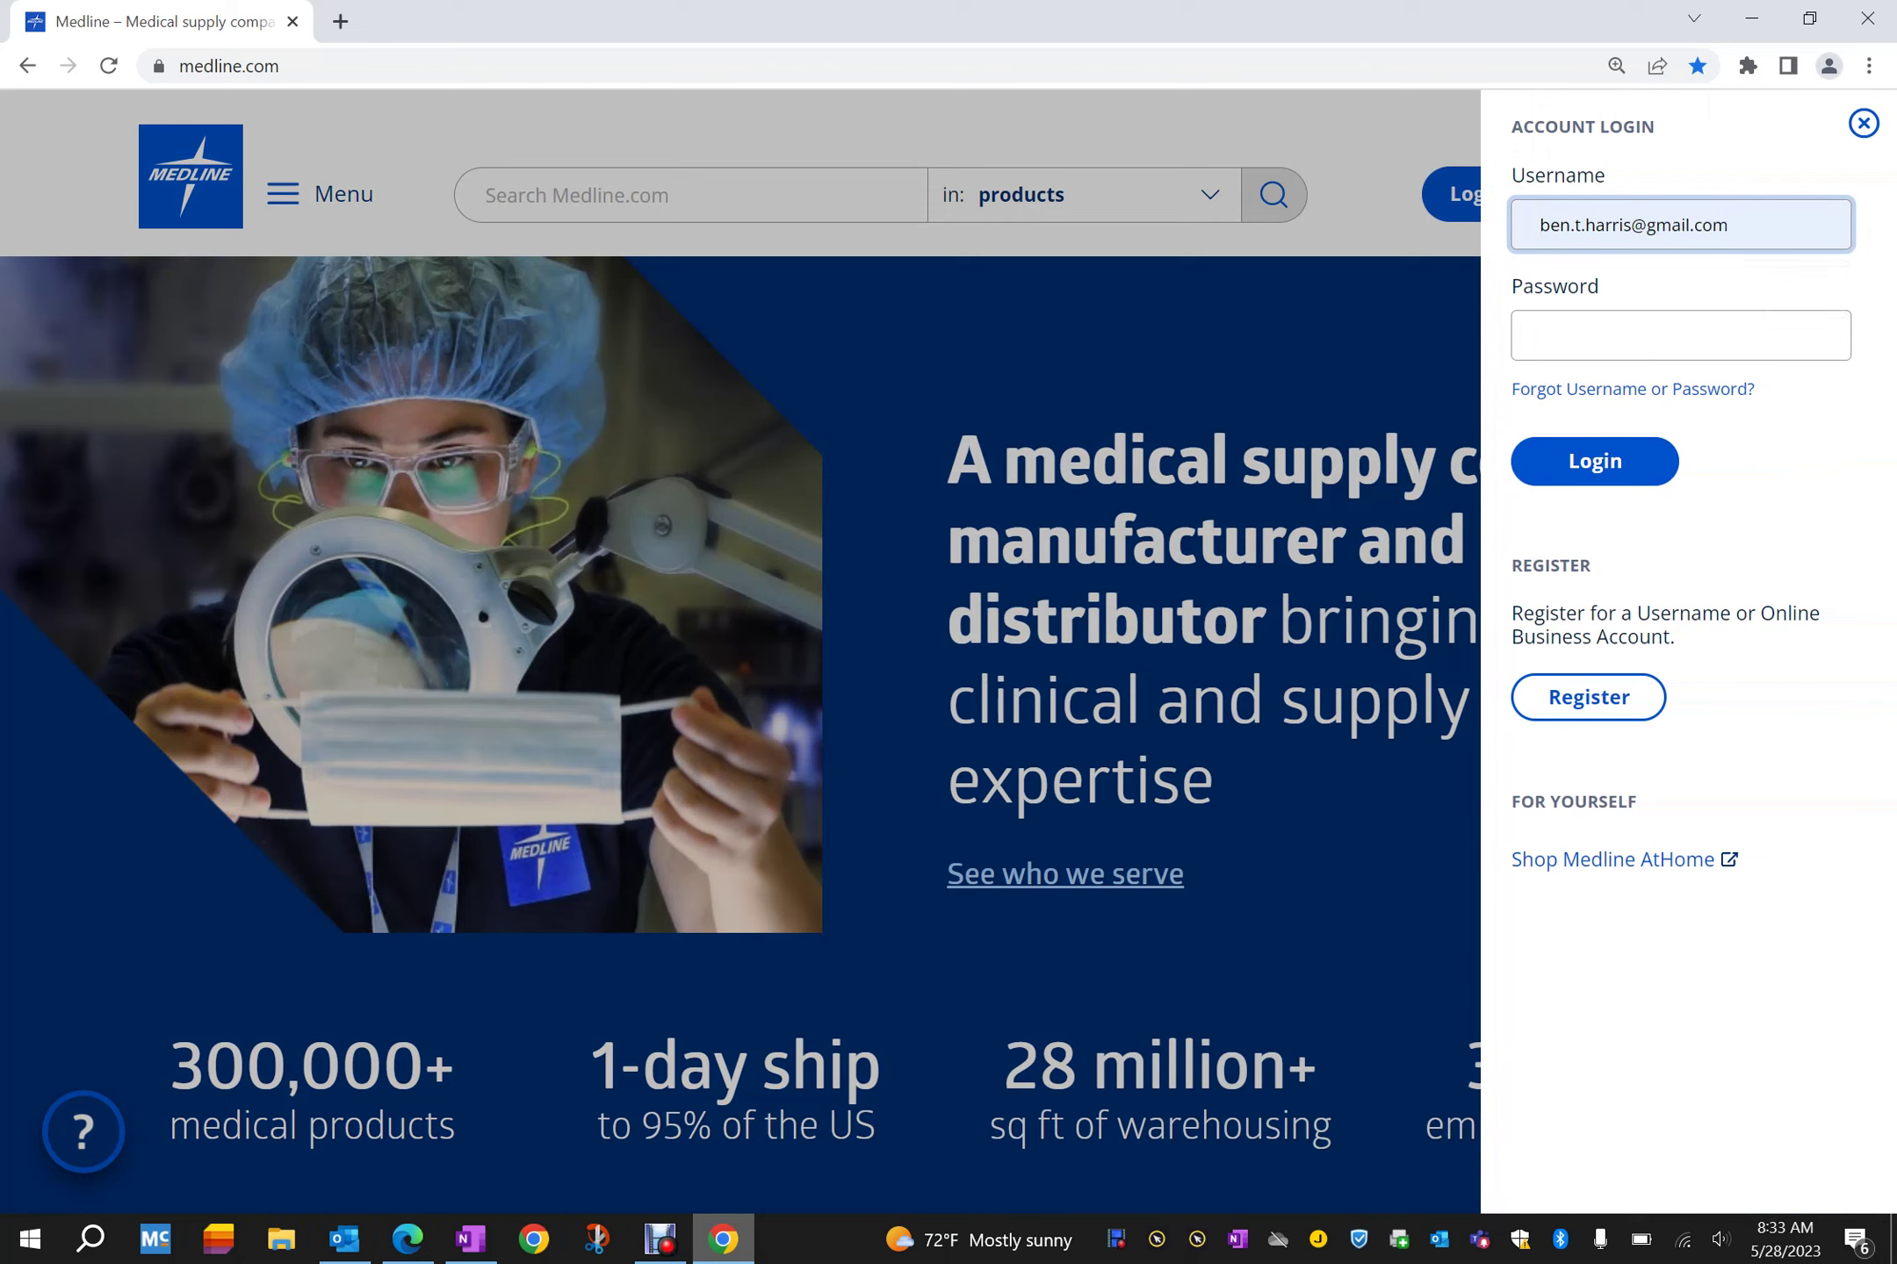
pyautogui.press('Tab')
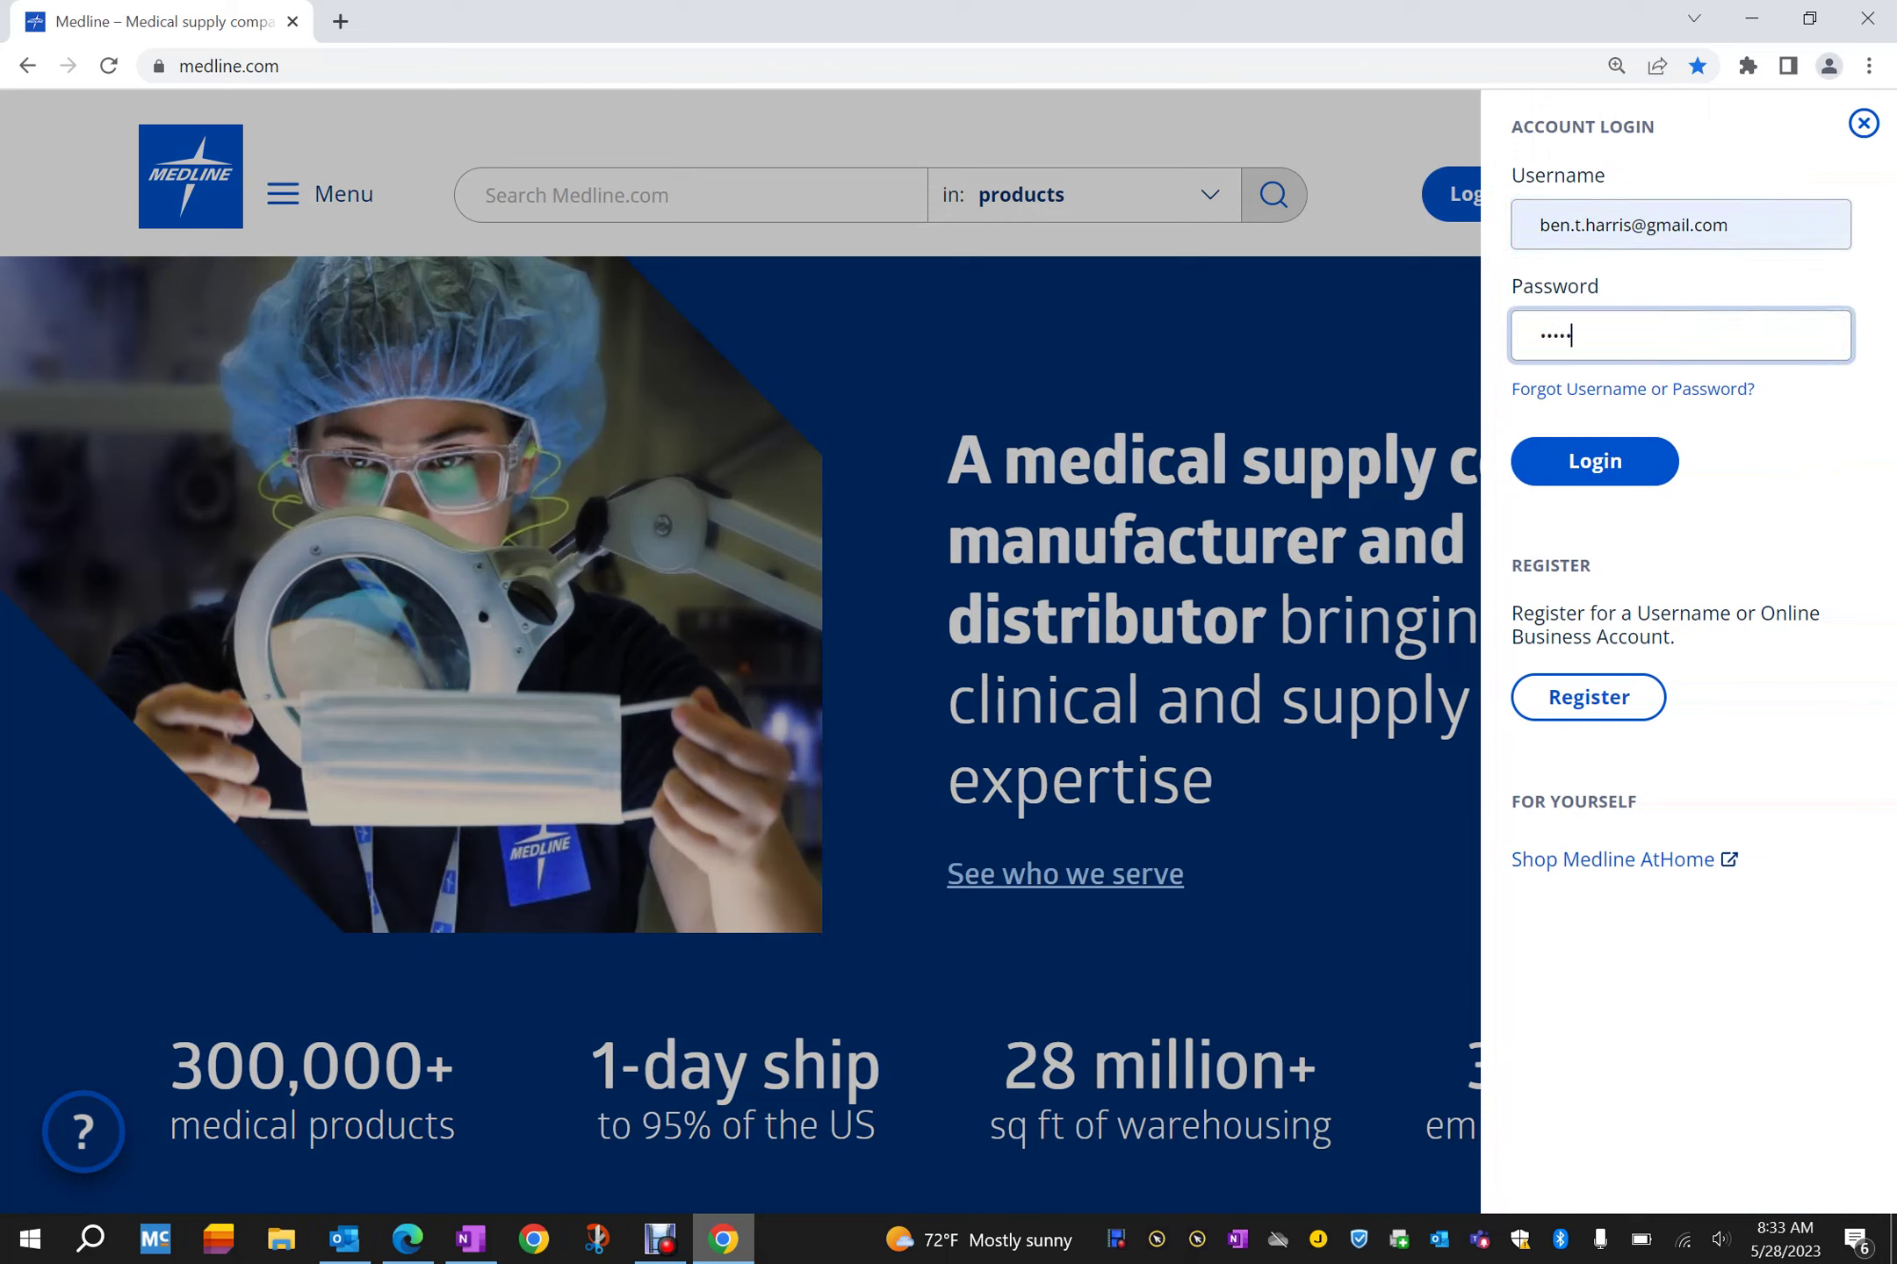
pyautogui.write('•••••••••')
pyautogui.press('Return')
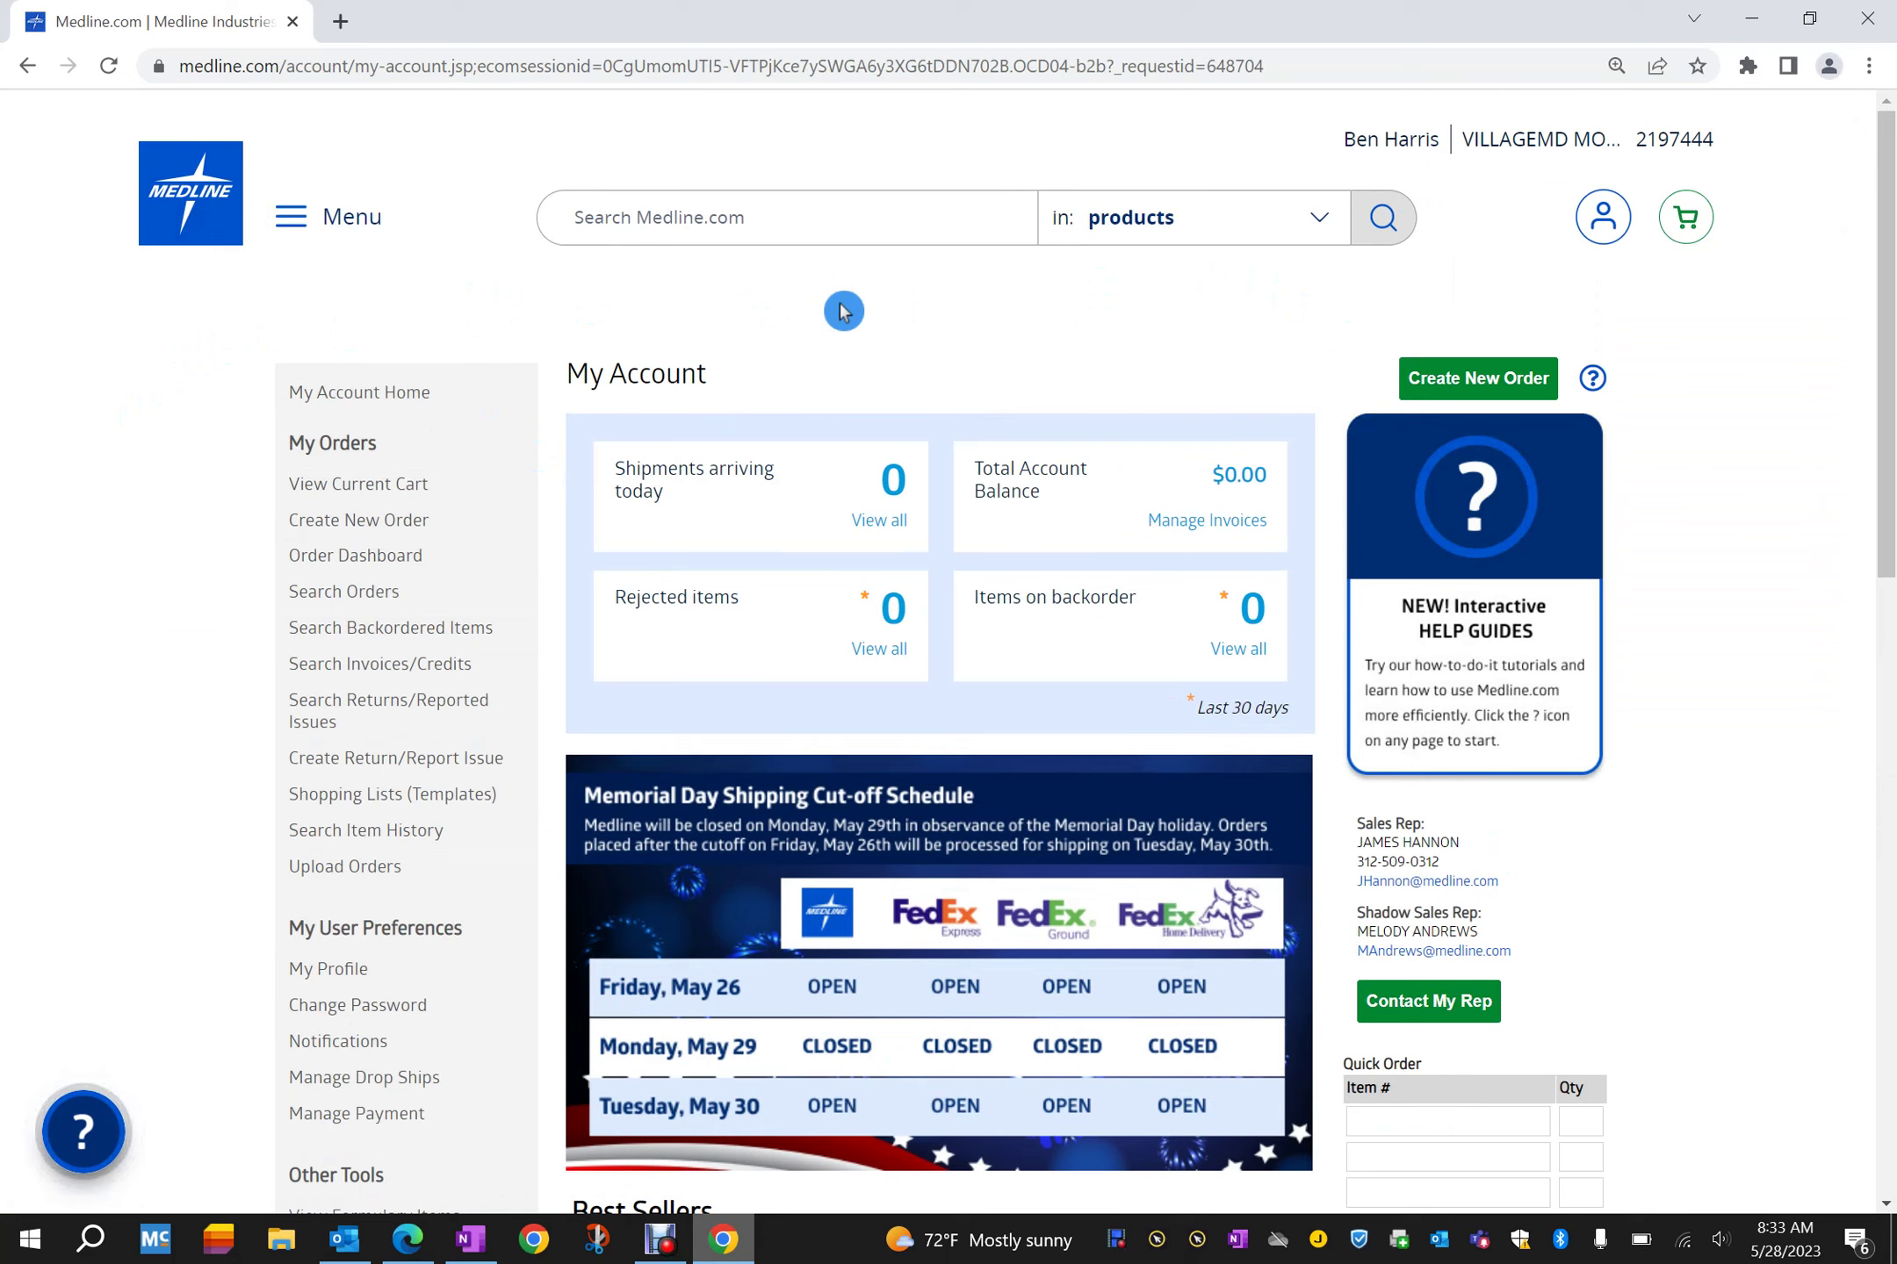
# Step: Open the GLOVES list from the account's shopping lists
pyautogui.moveTo(1500, 149)
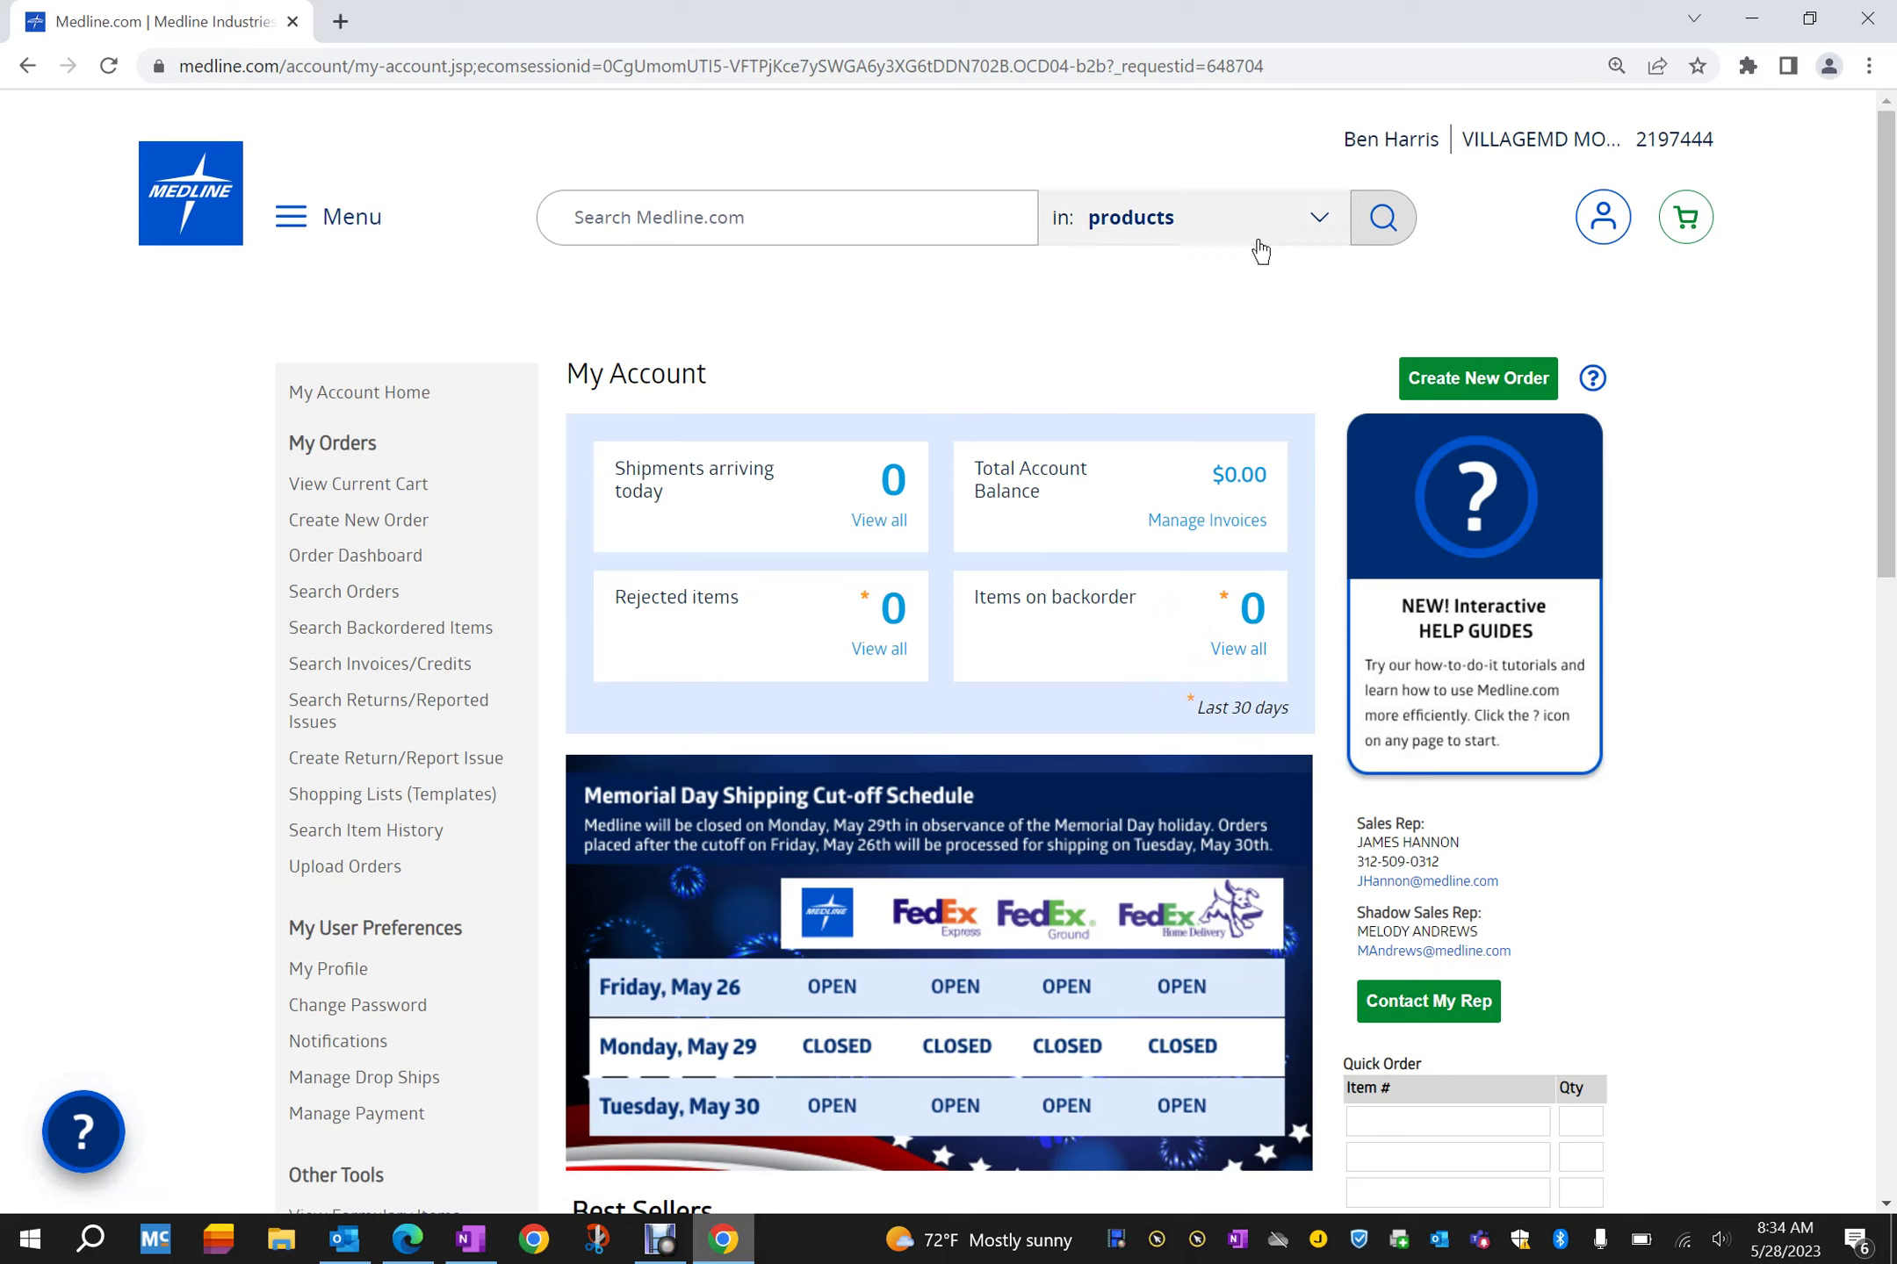
pyautogui.click(1603, 222)
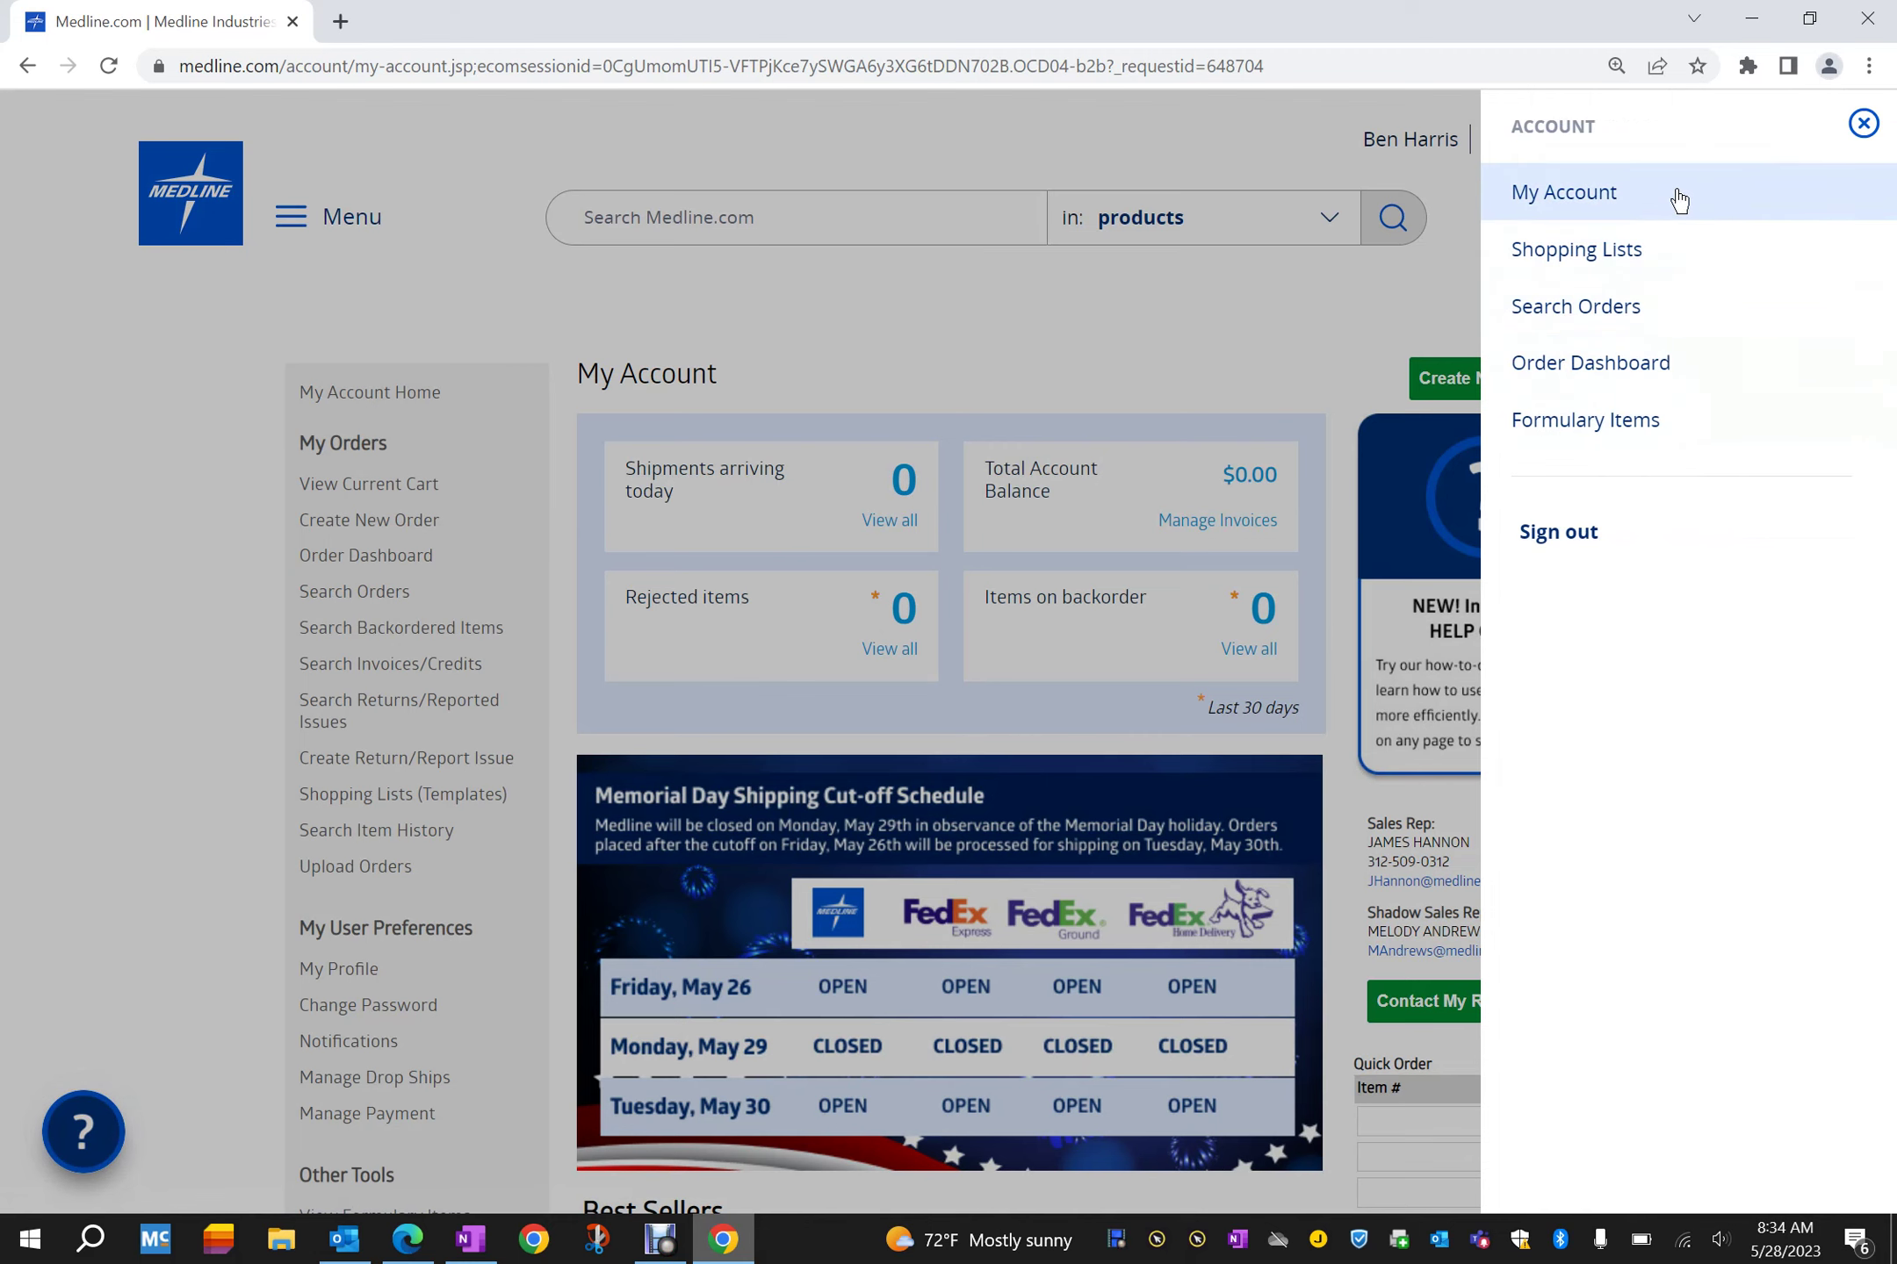
pyautogui.click(1385, 313)
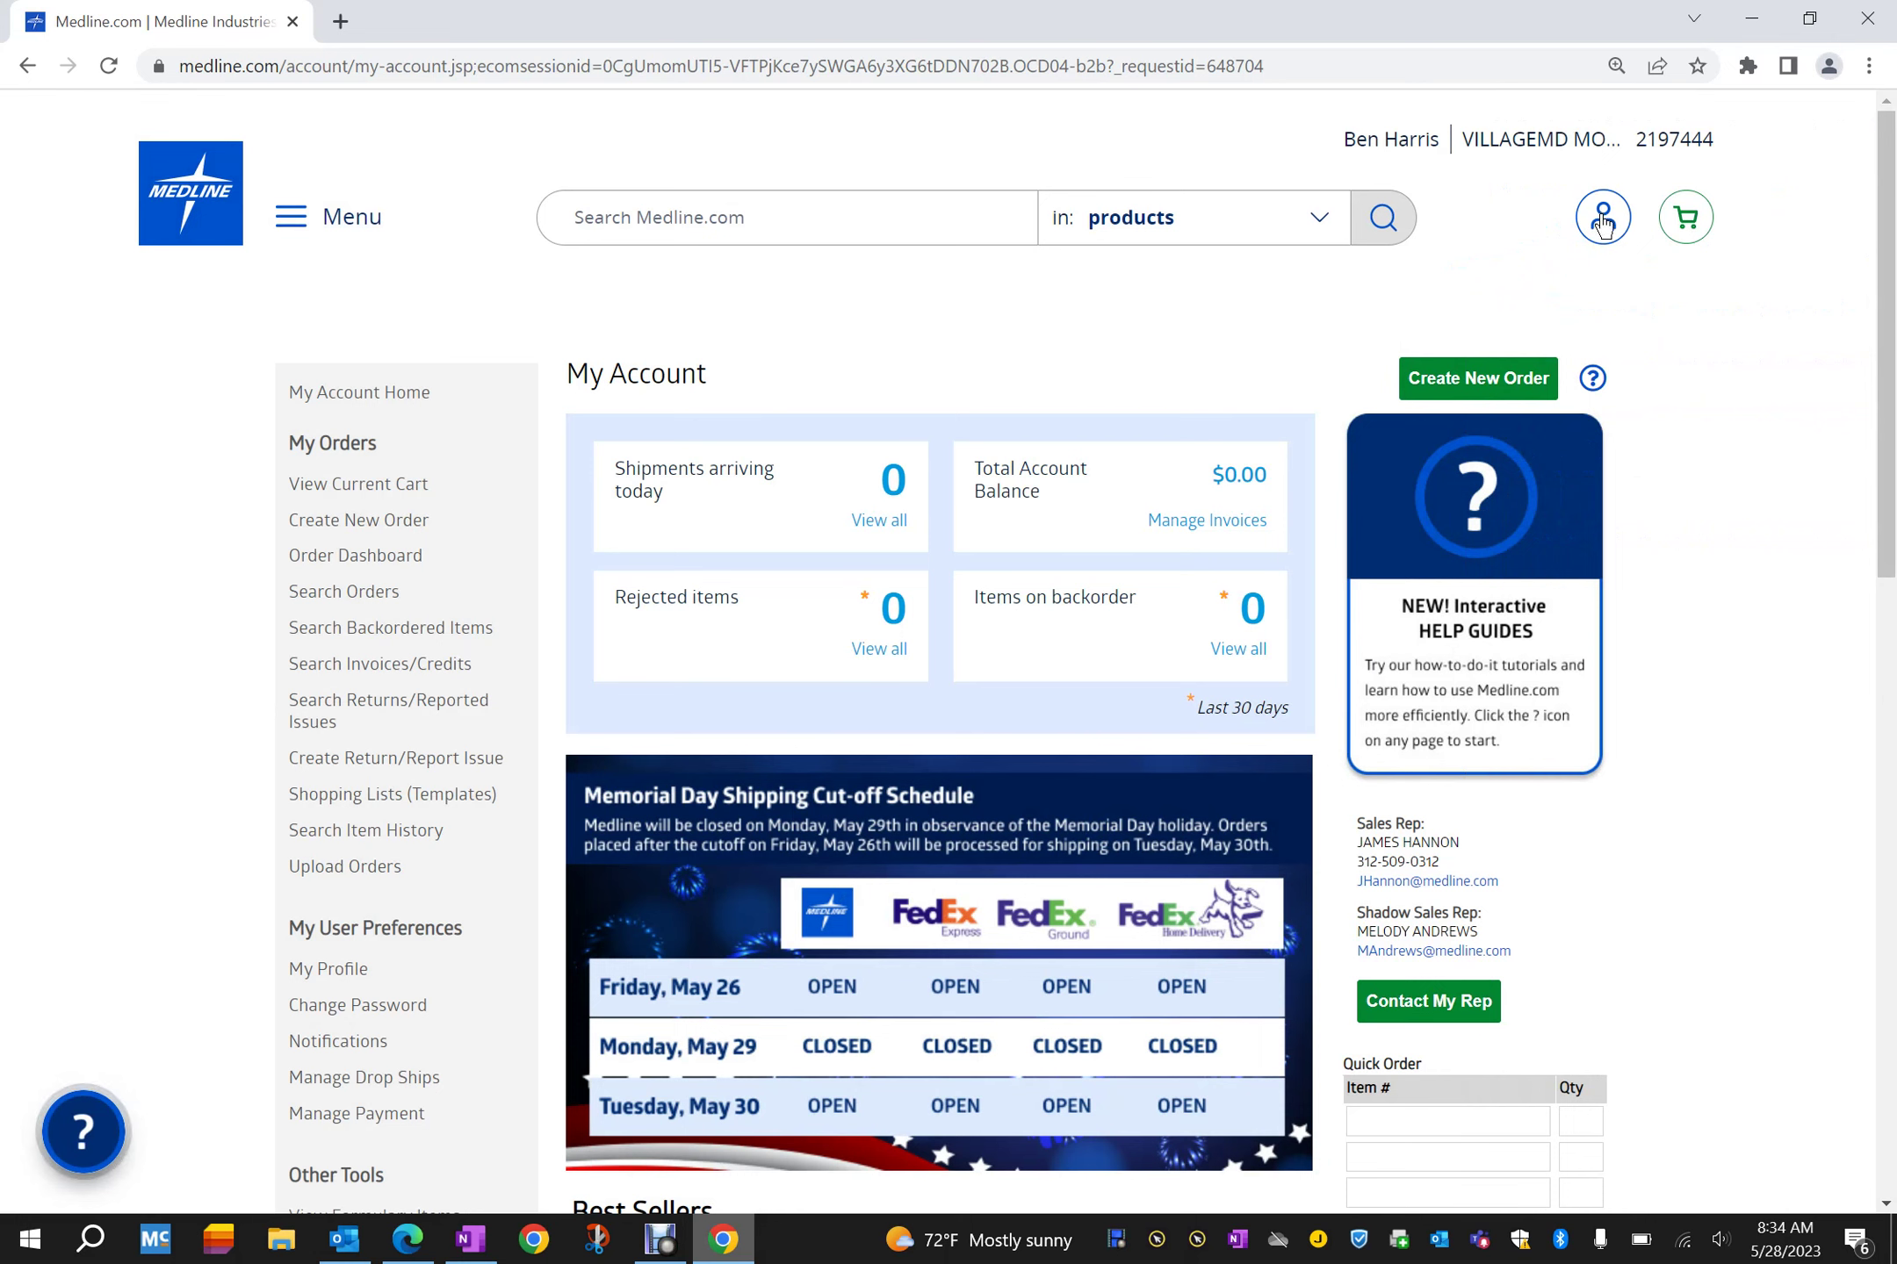
pyautogui.click(1599, 225)
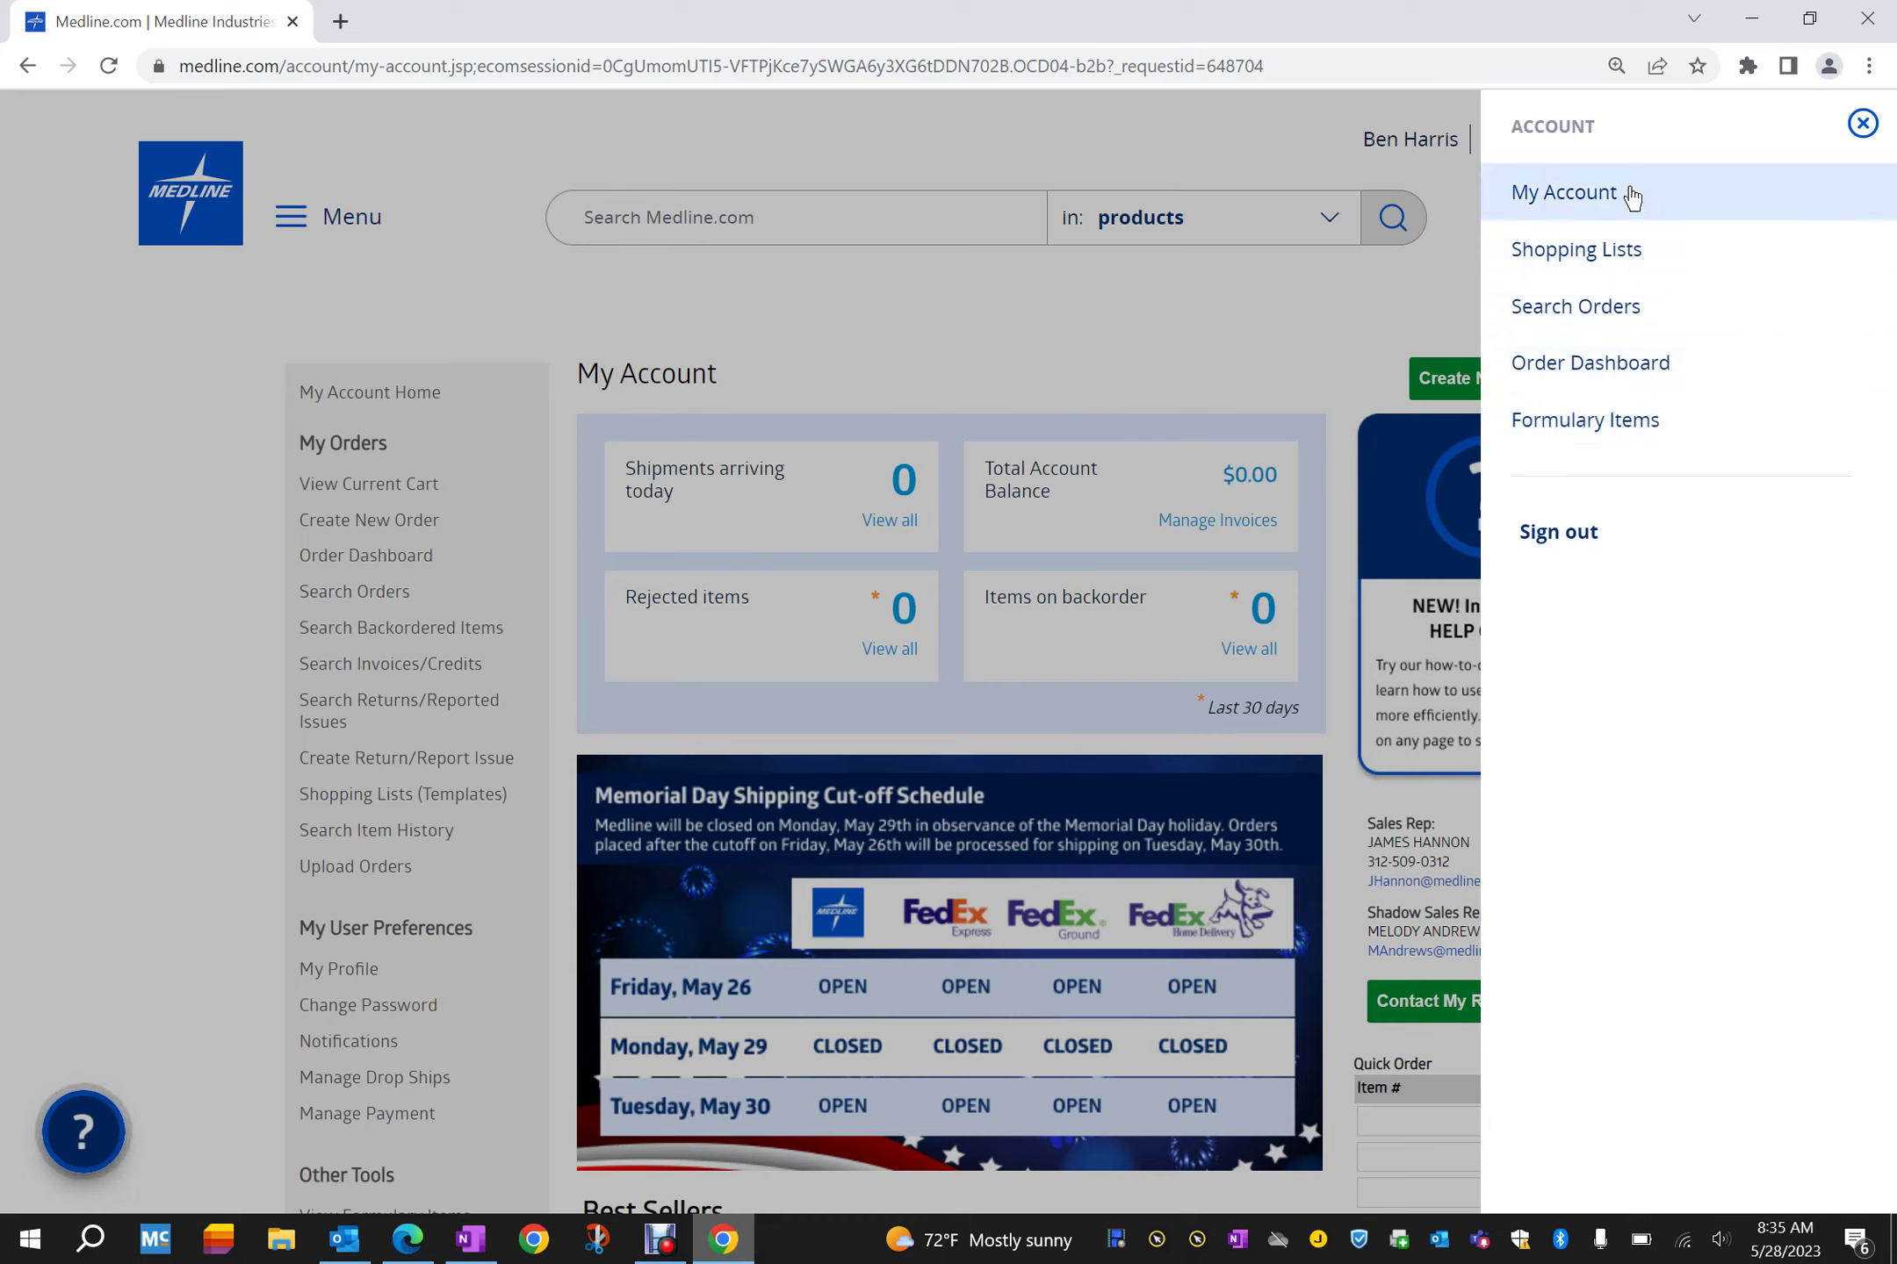
pyautogui.click(1665, 261)
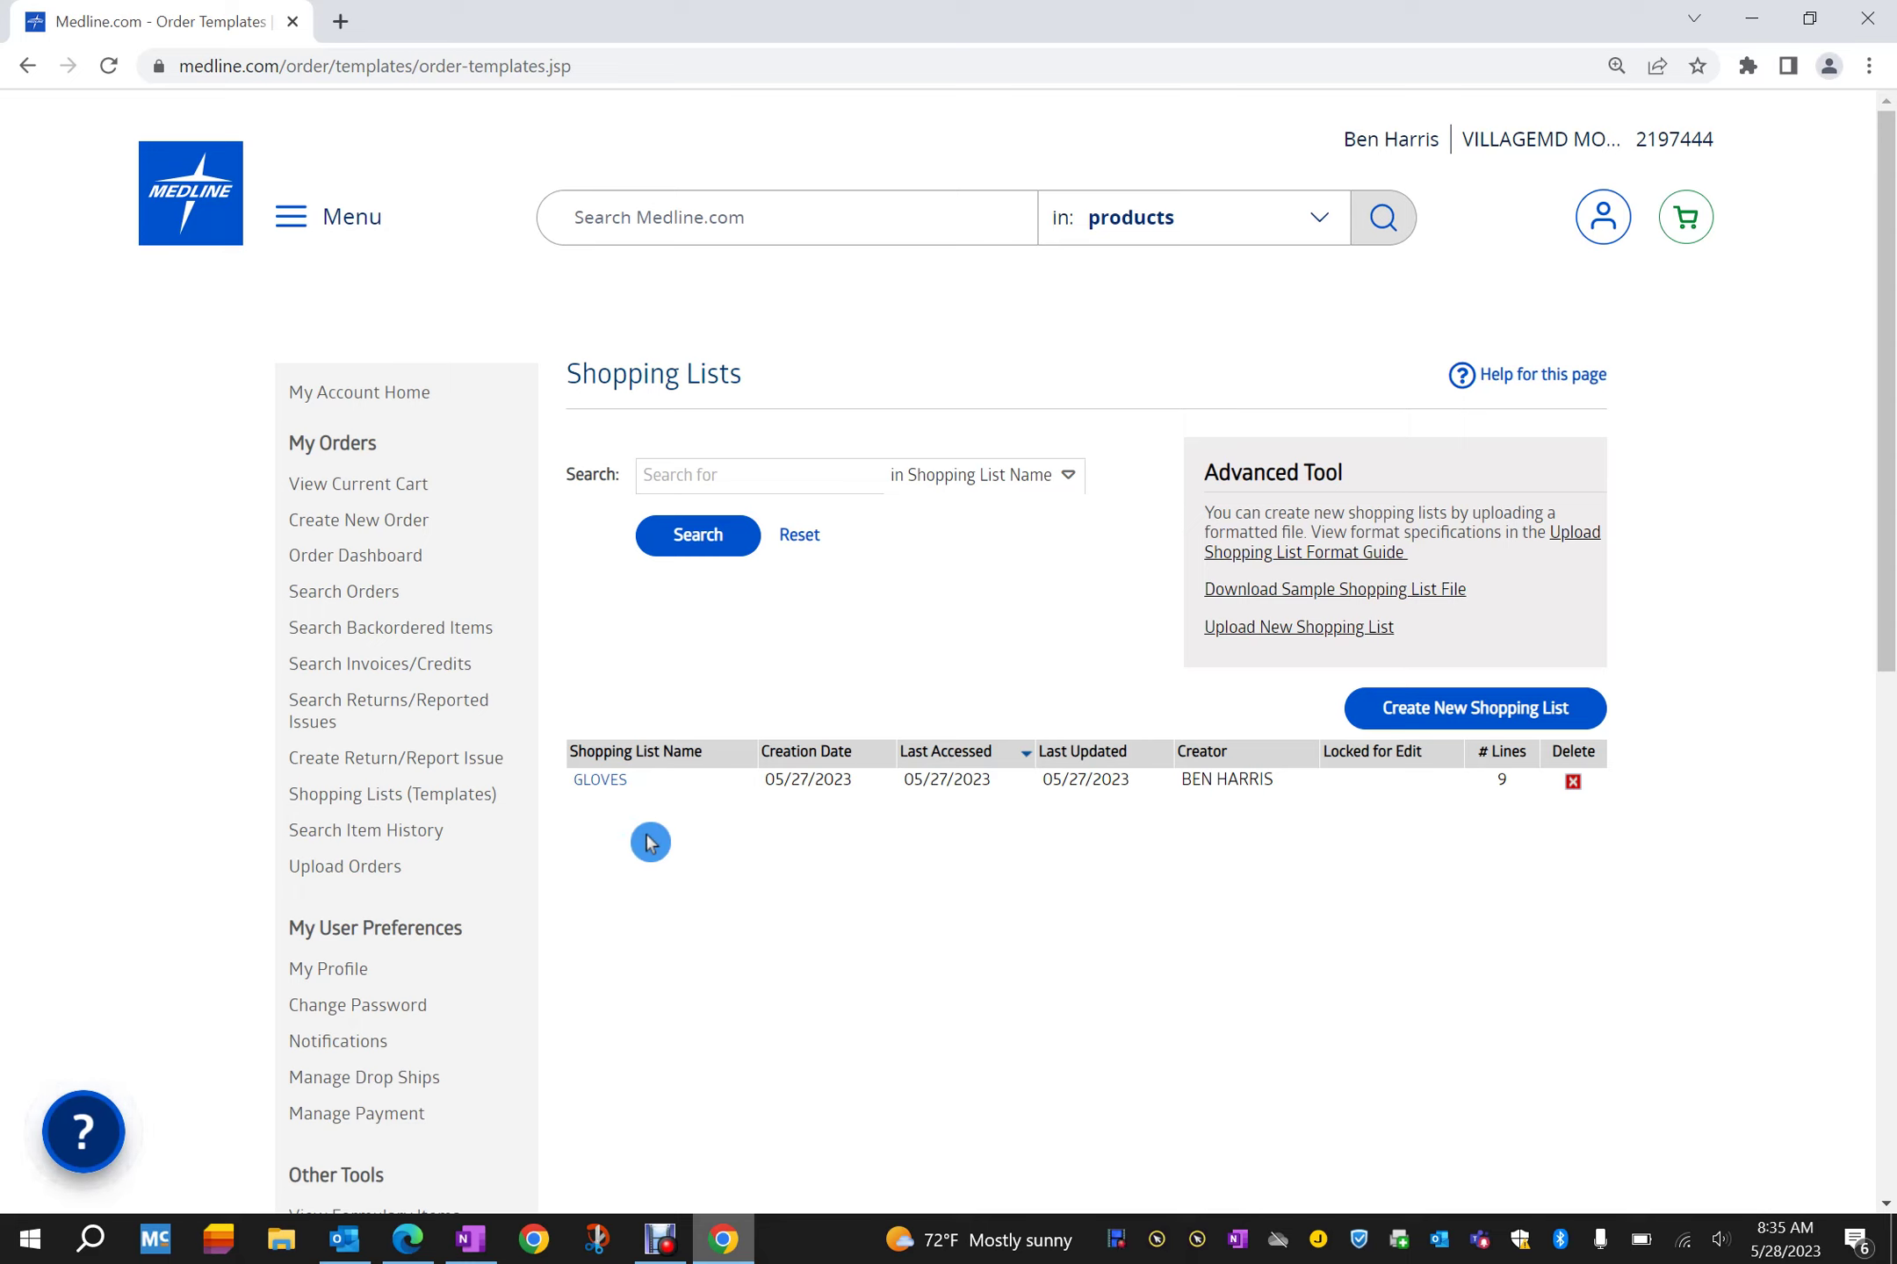
pyautogui.click(600, 782)
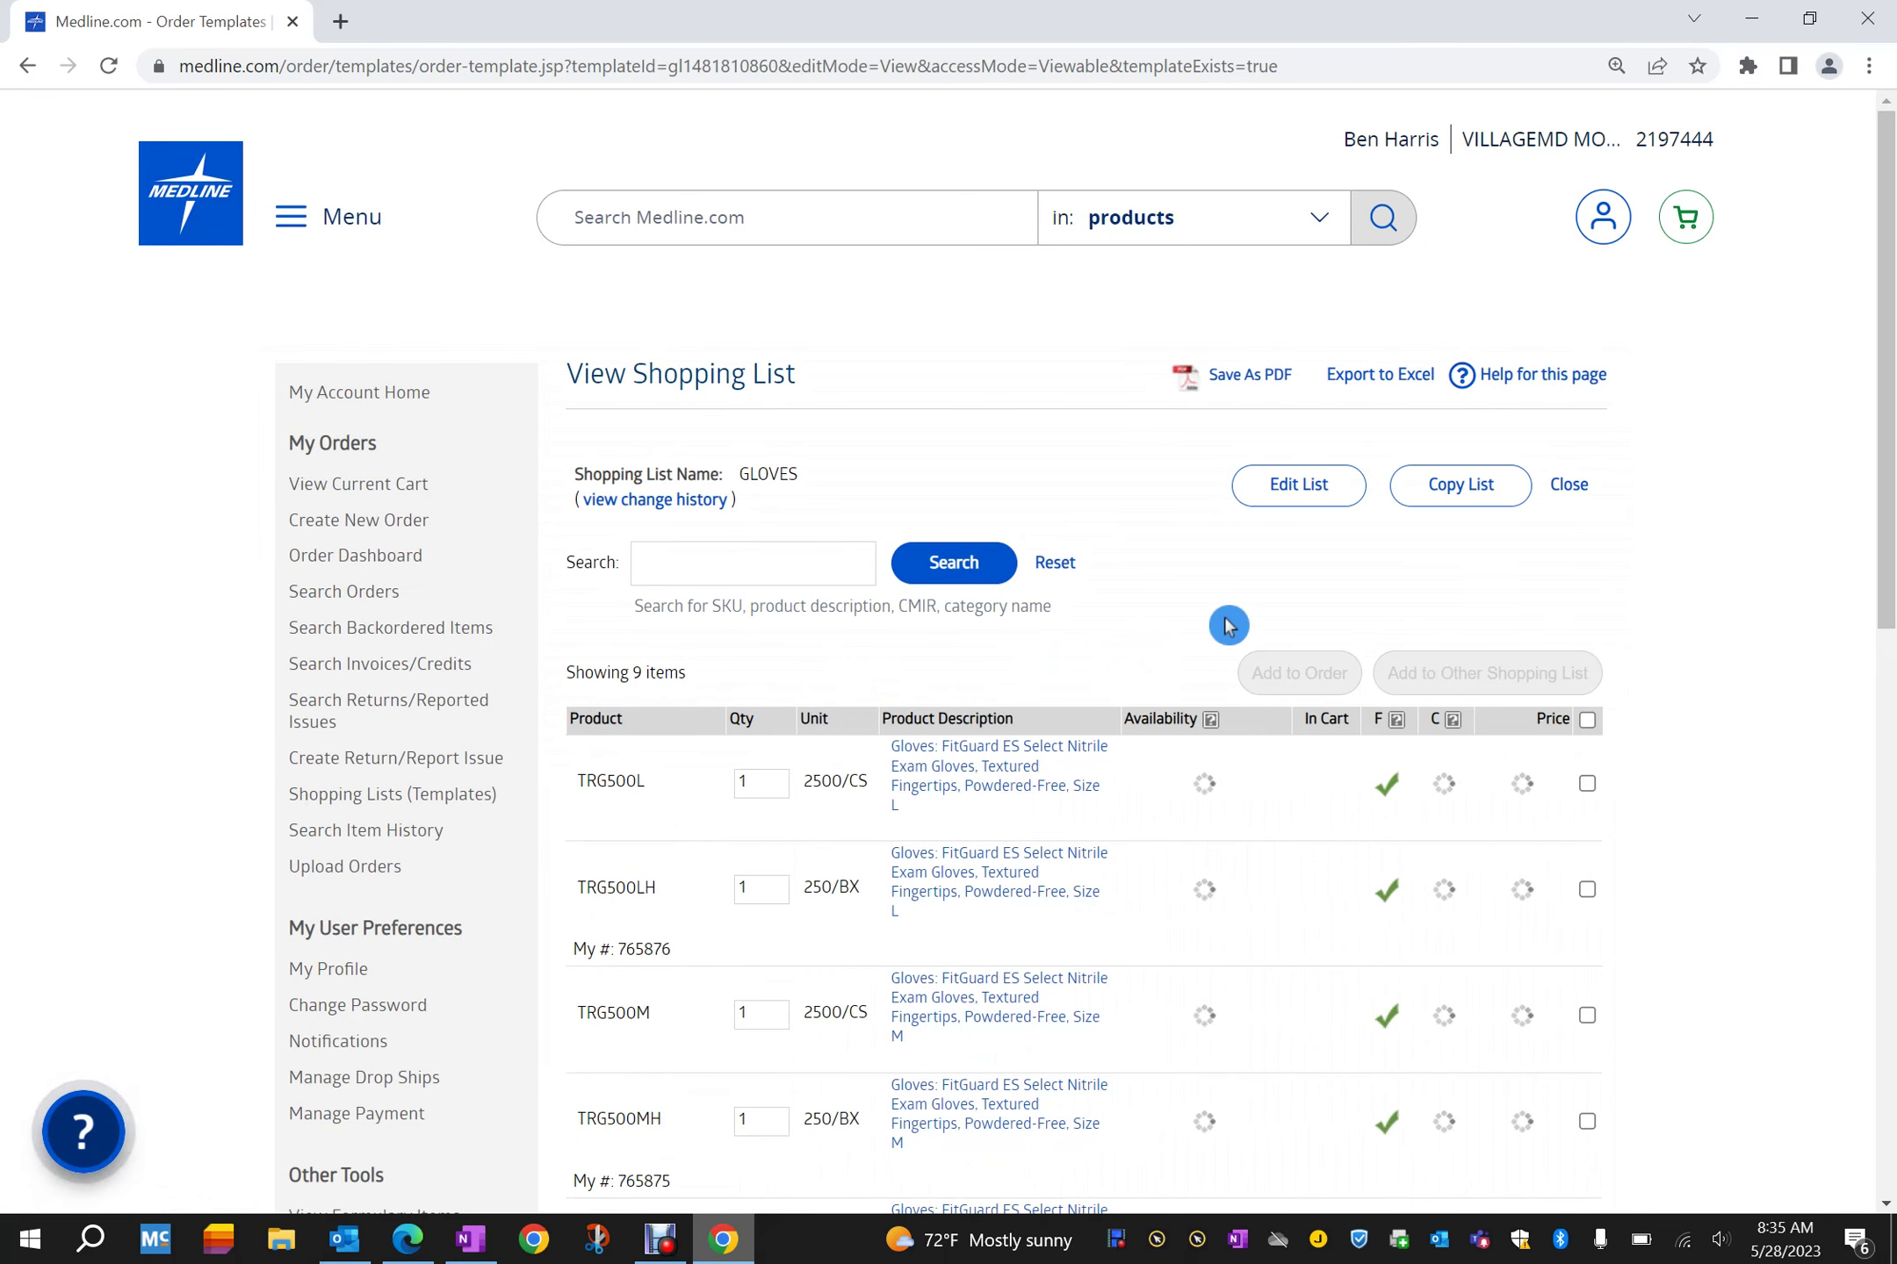
# Step: Select the TRG500L, TRG500M and TRG500SH gloves in the shopping list and add them to the order
pyautogui.scroll(-2, 1657, 669)
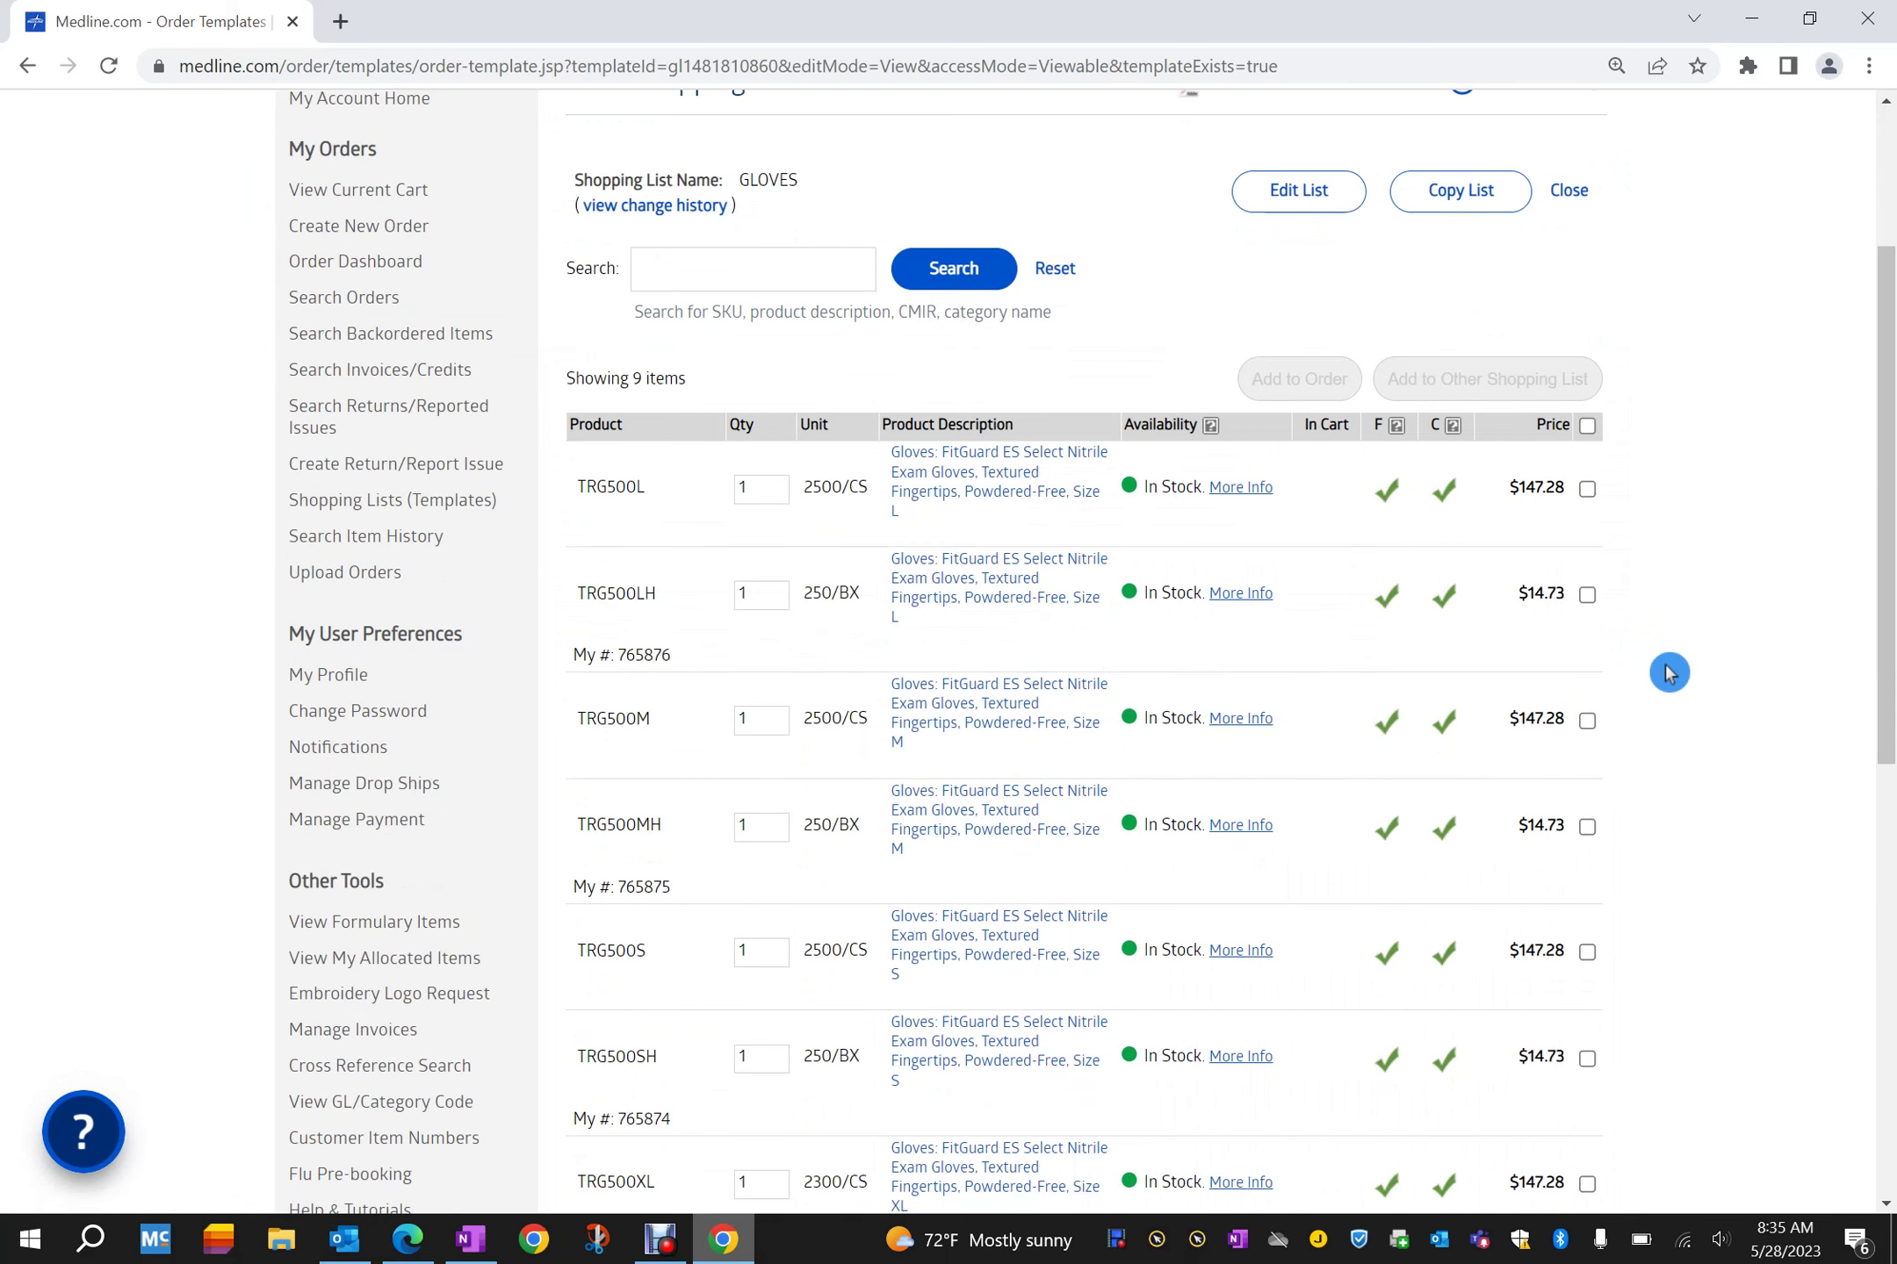
pyautogui.moveTo(1385, 446)
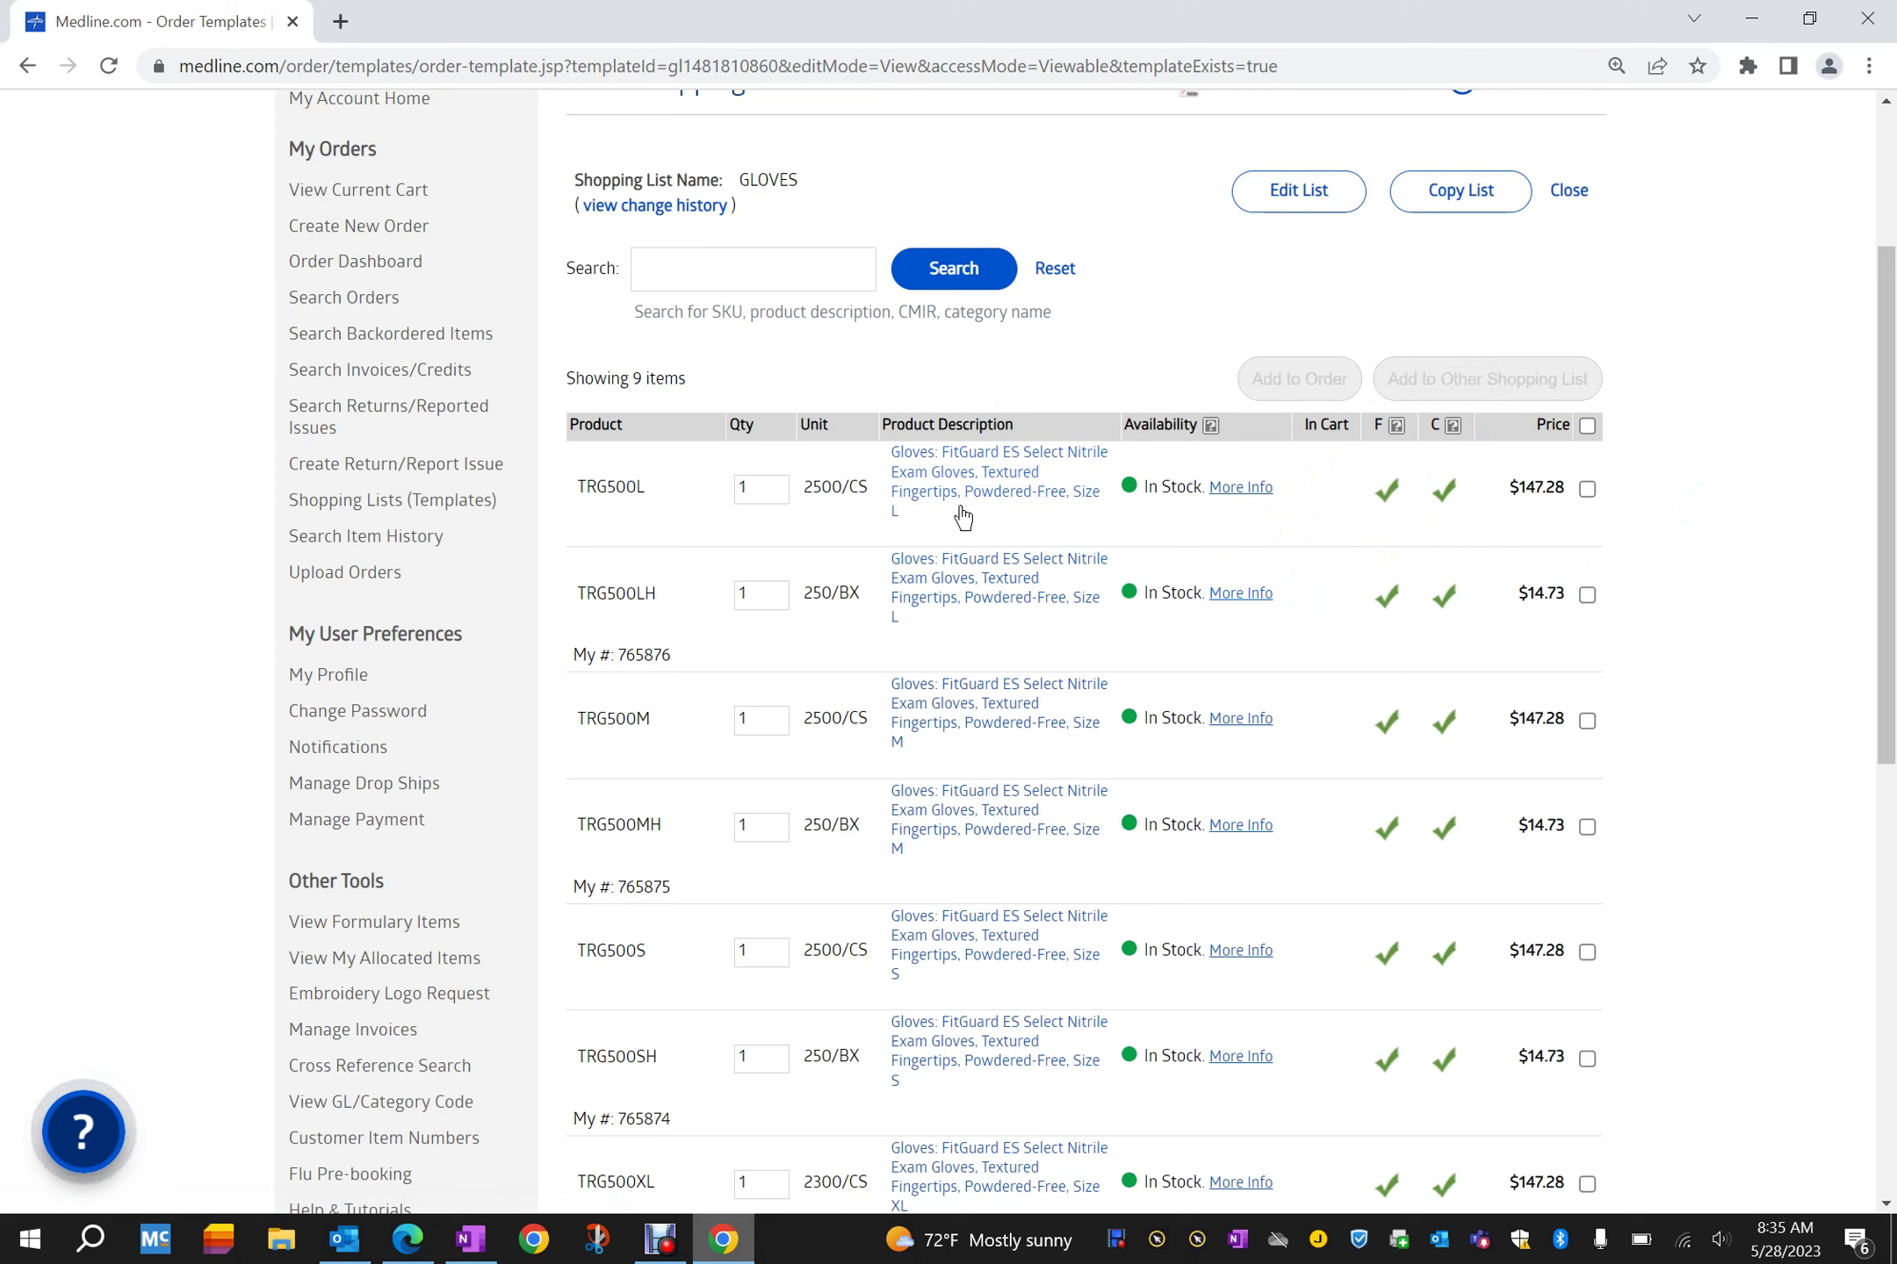
pyautogui.moveTo(904, 518)
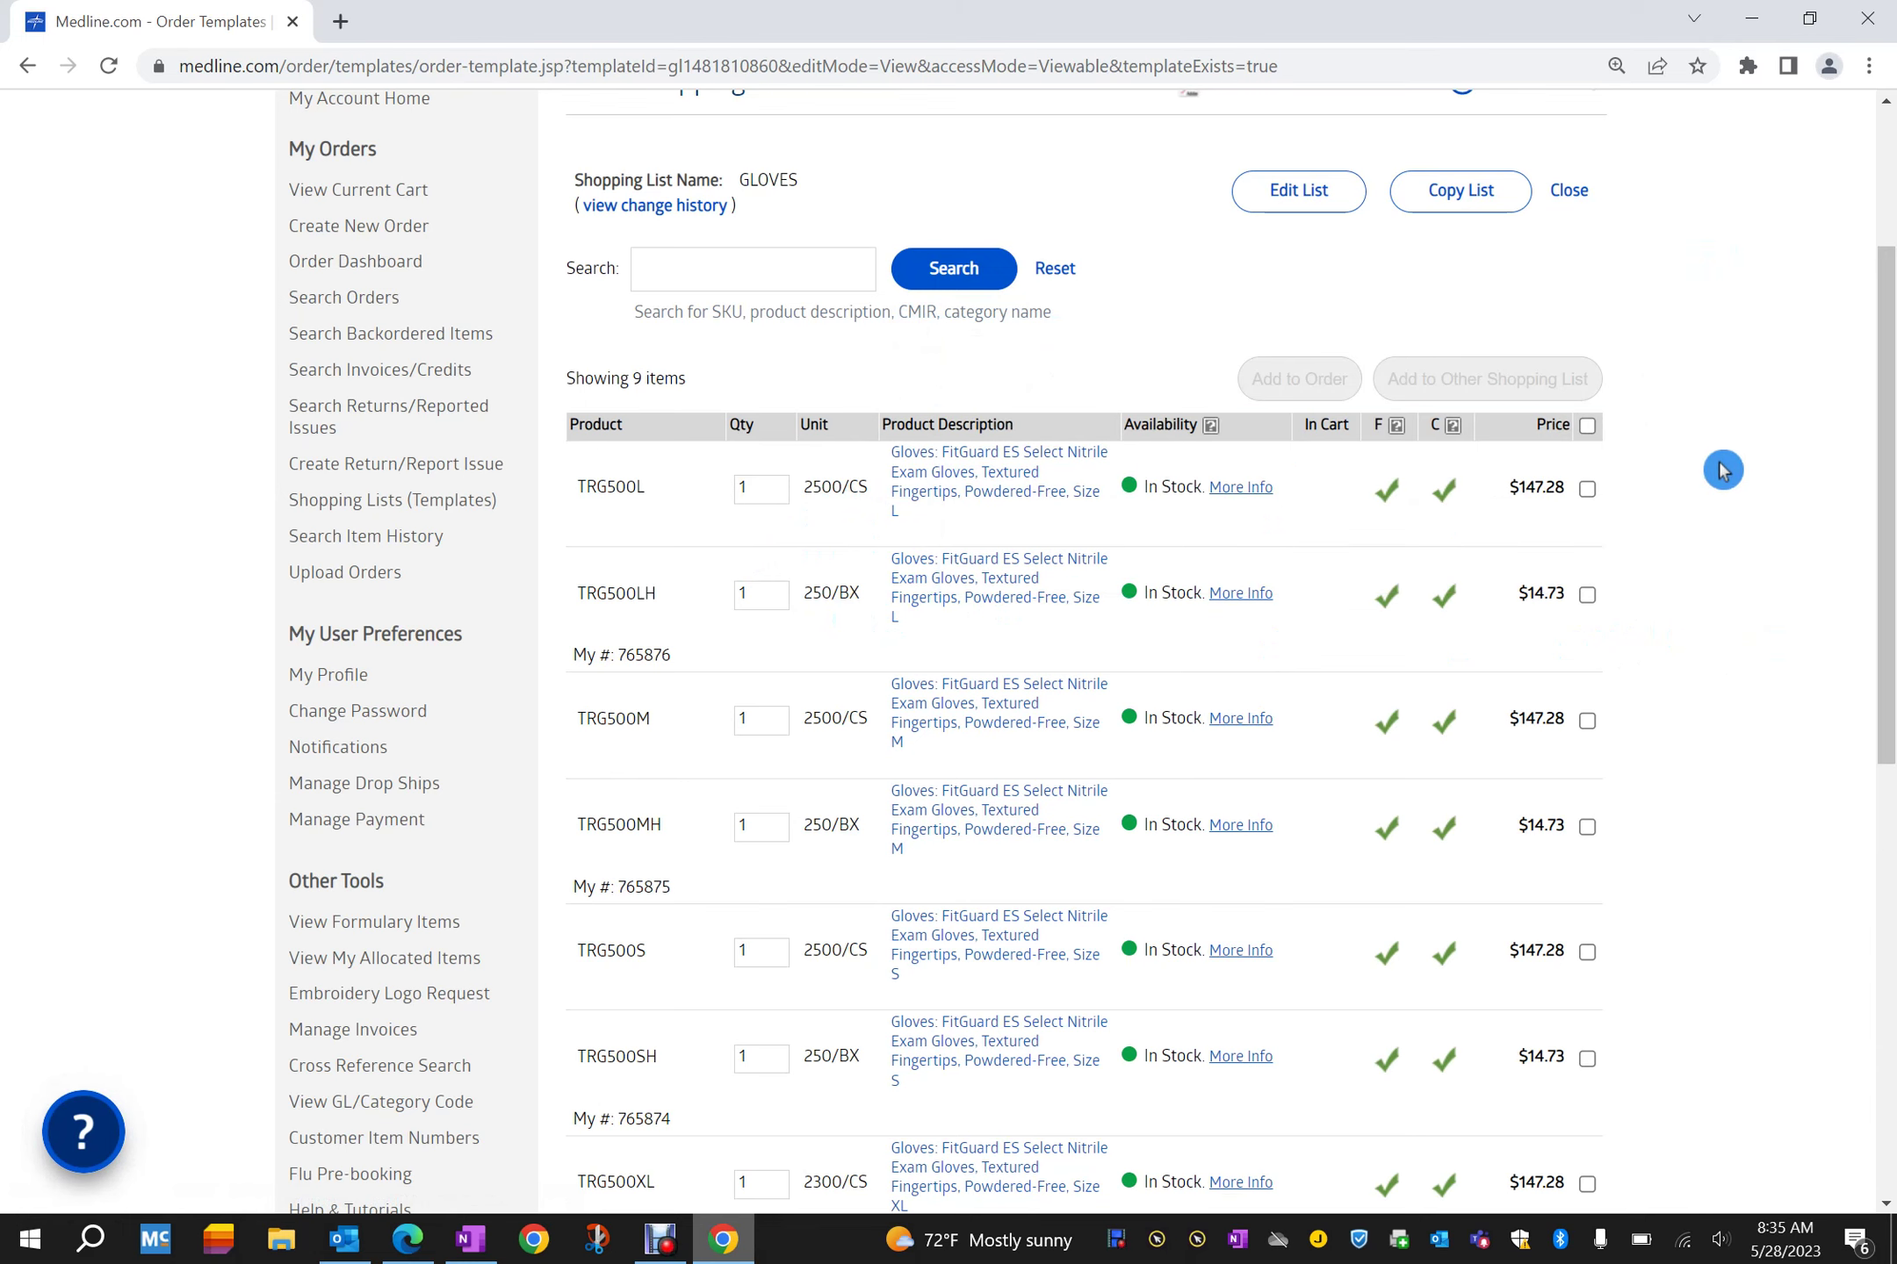
pyautogui.click(1586, 489)
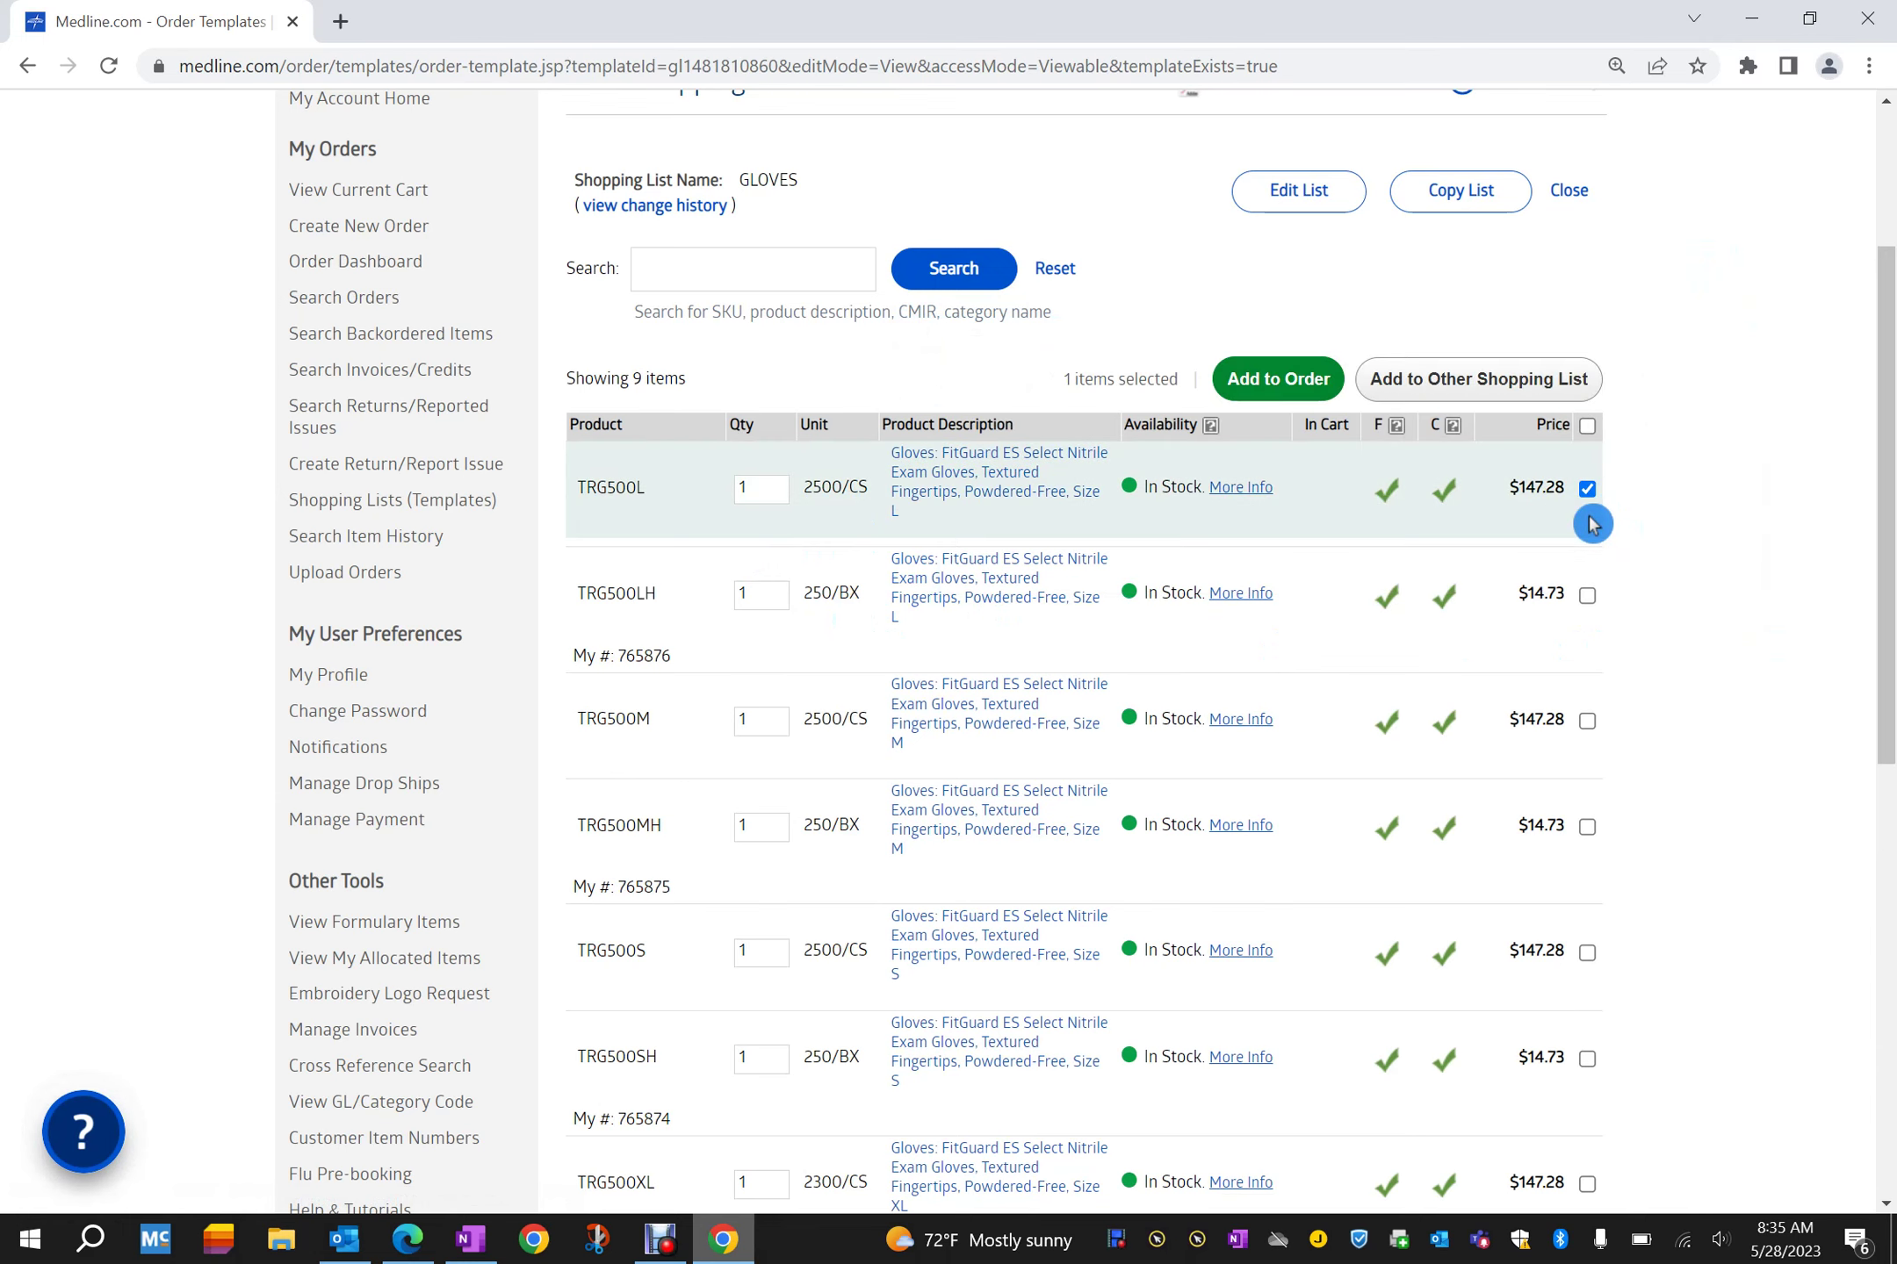
pyautogui.click(1588, 723)
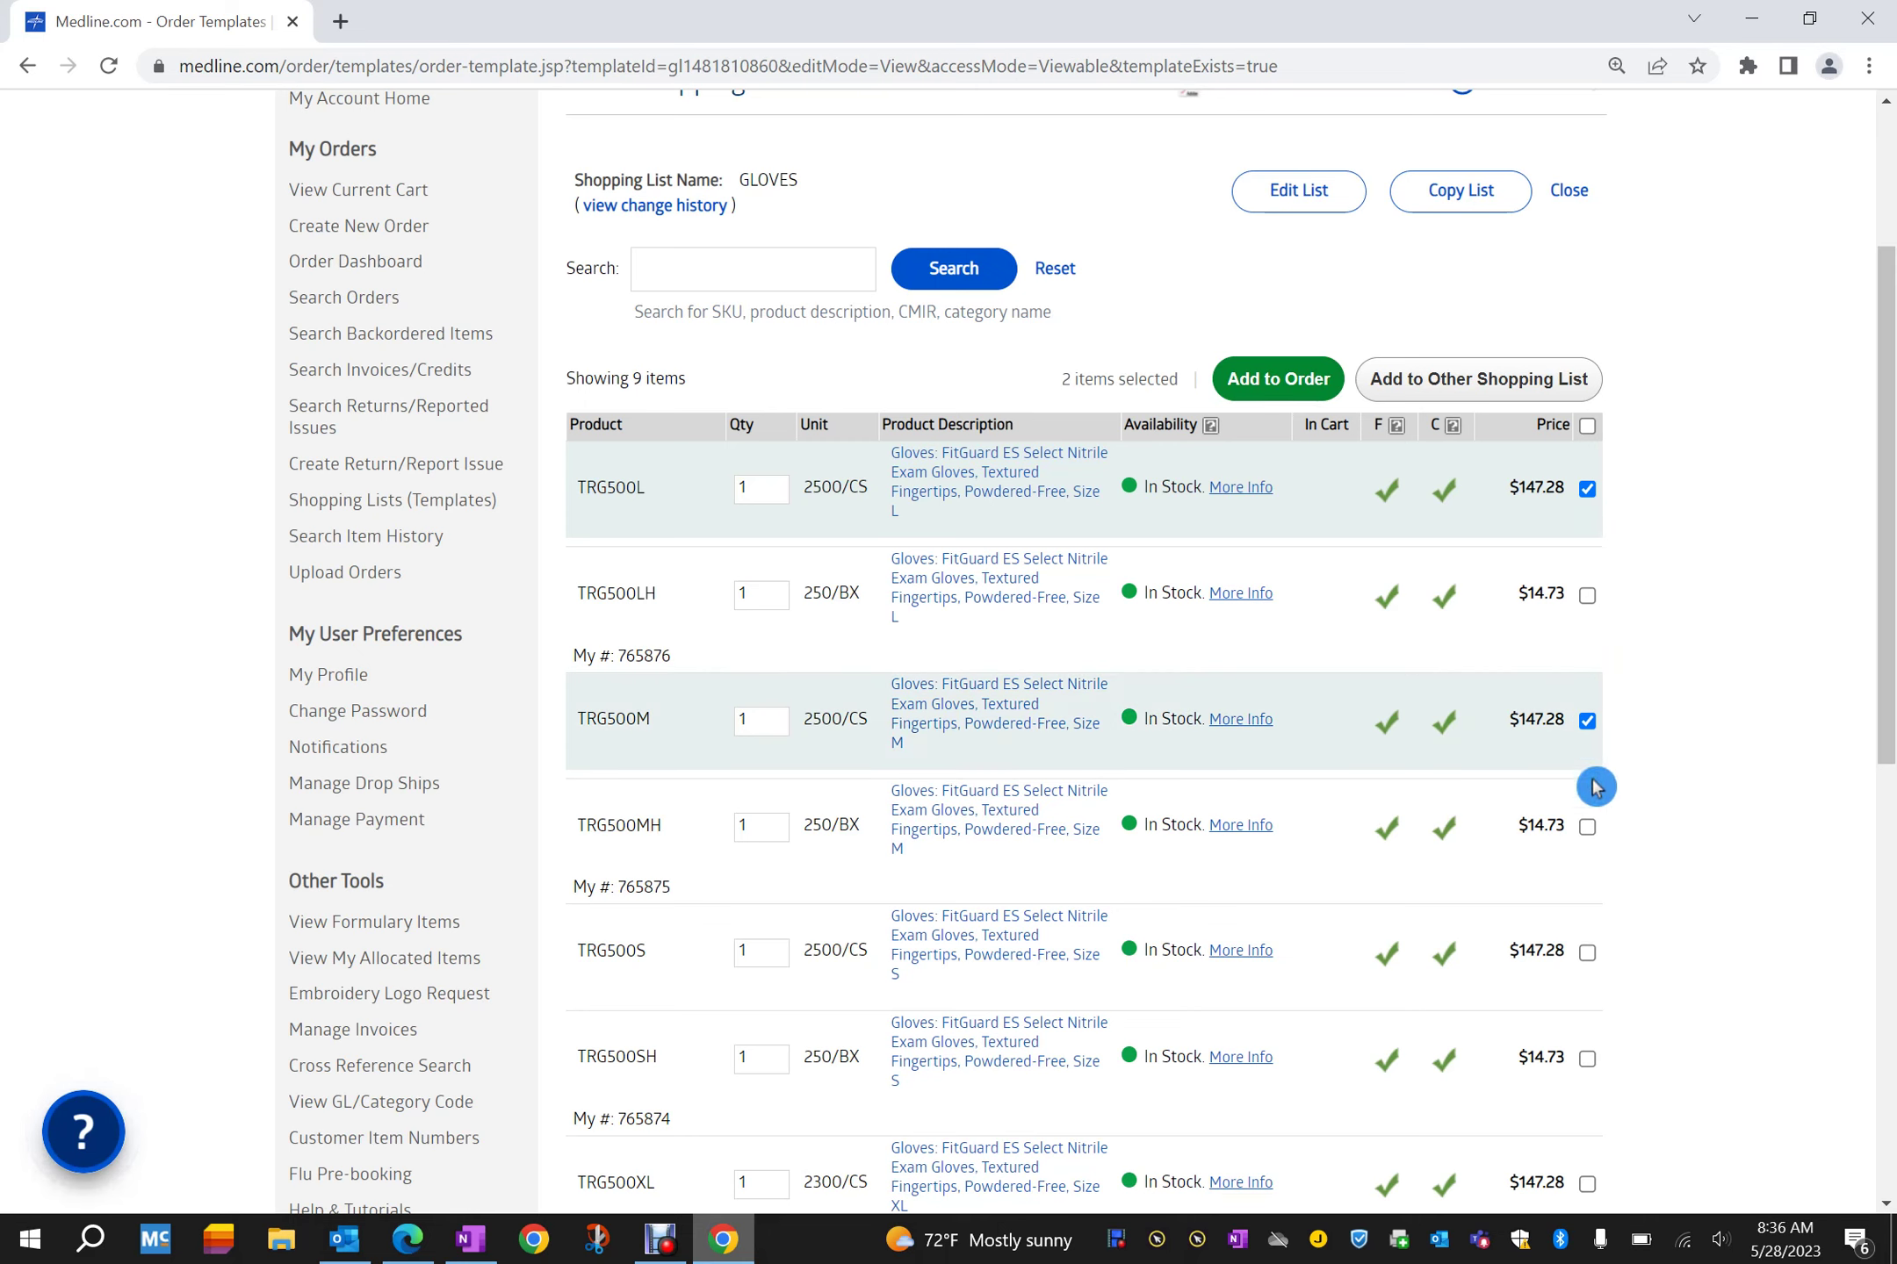
pyautogui.click(1588, 1060)
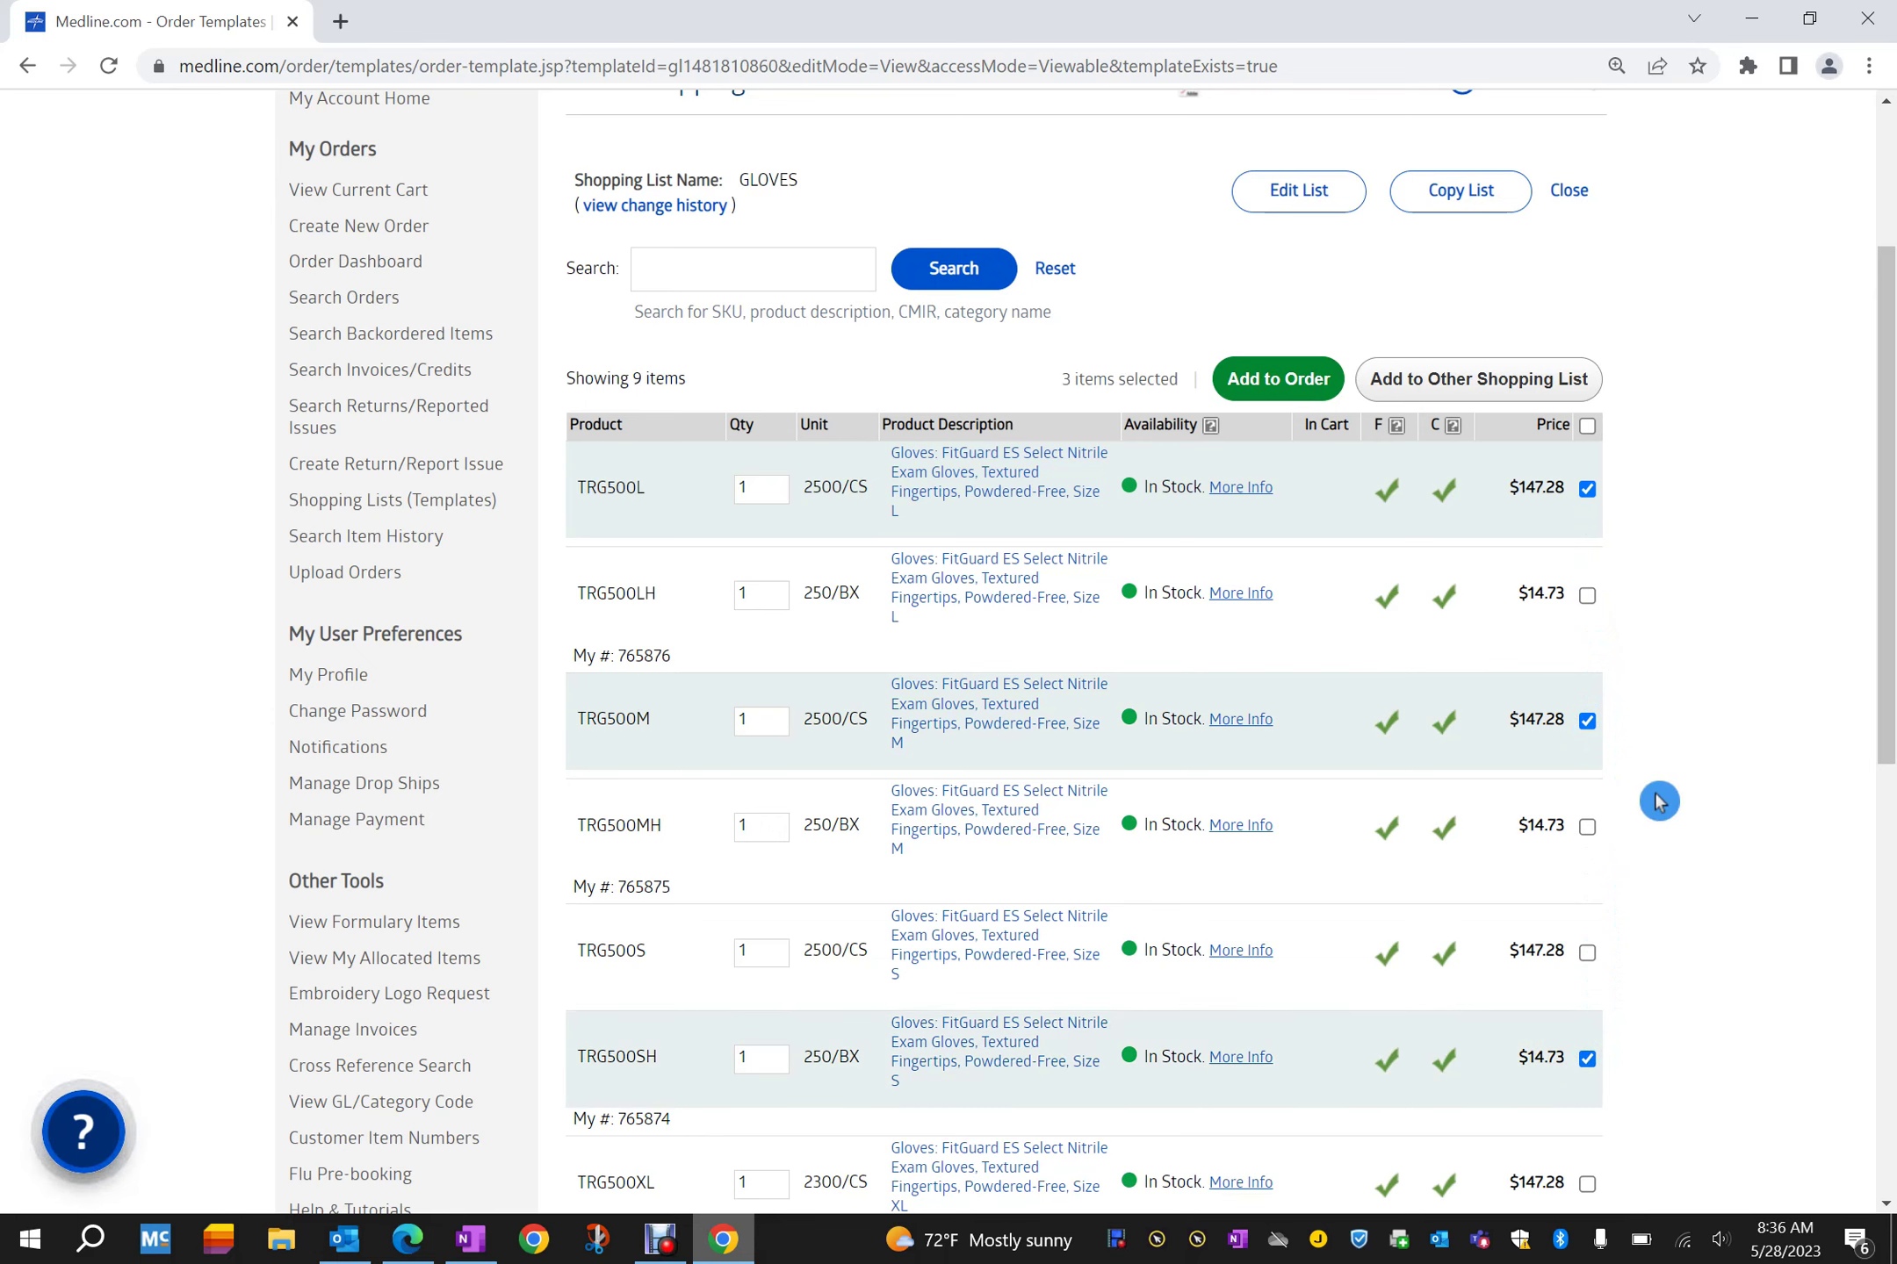
pyautogui.click(1299, 388)
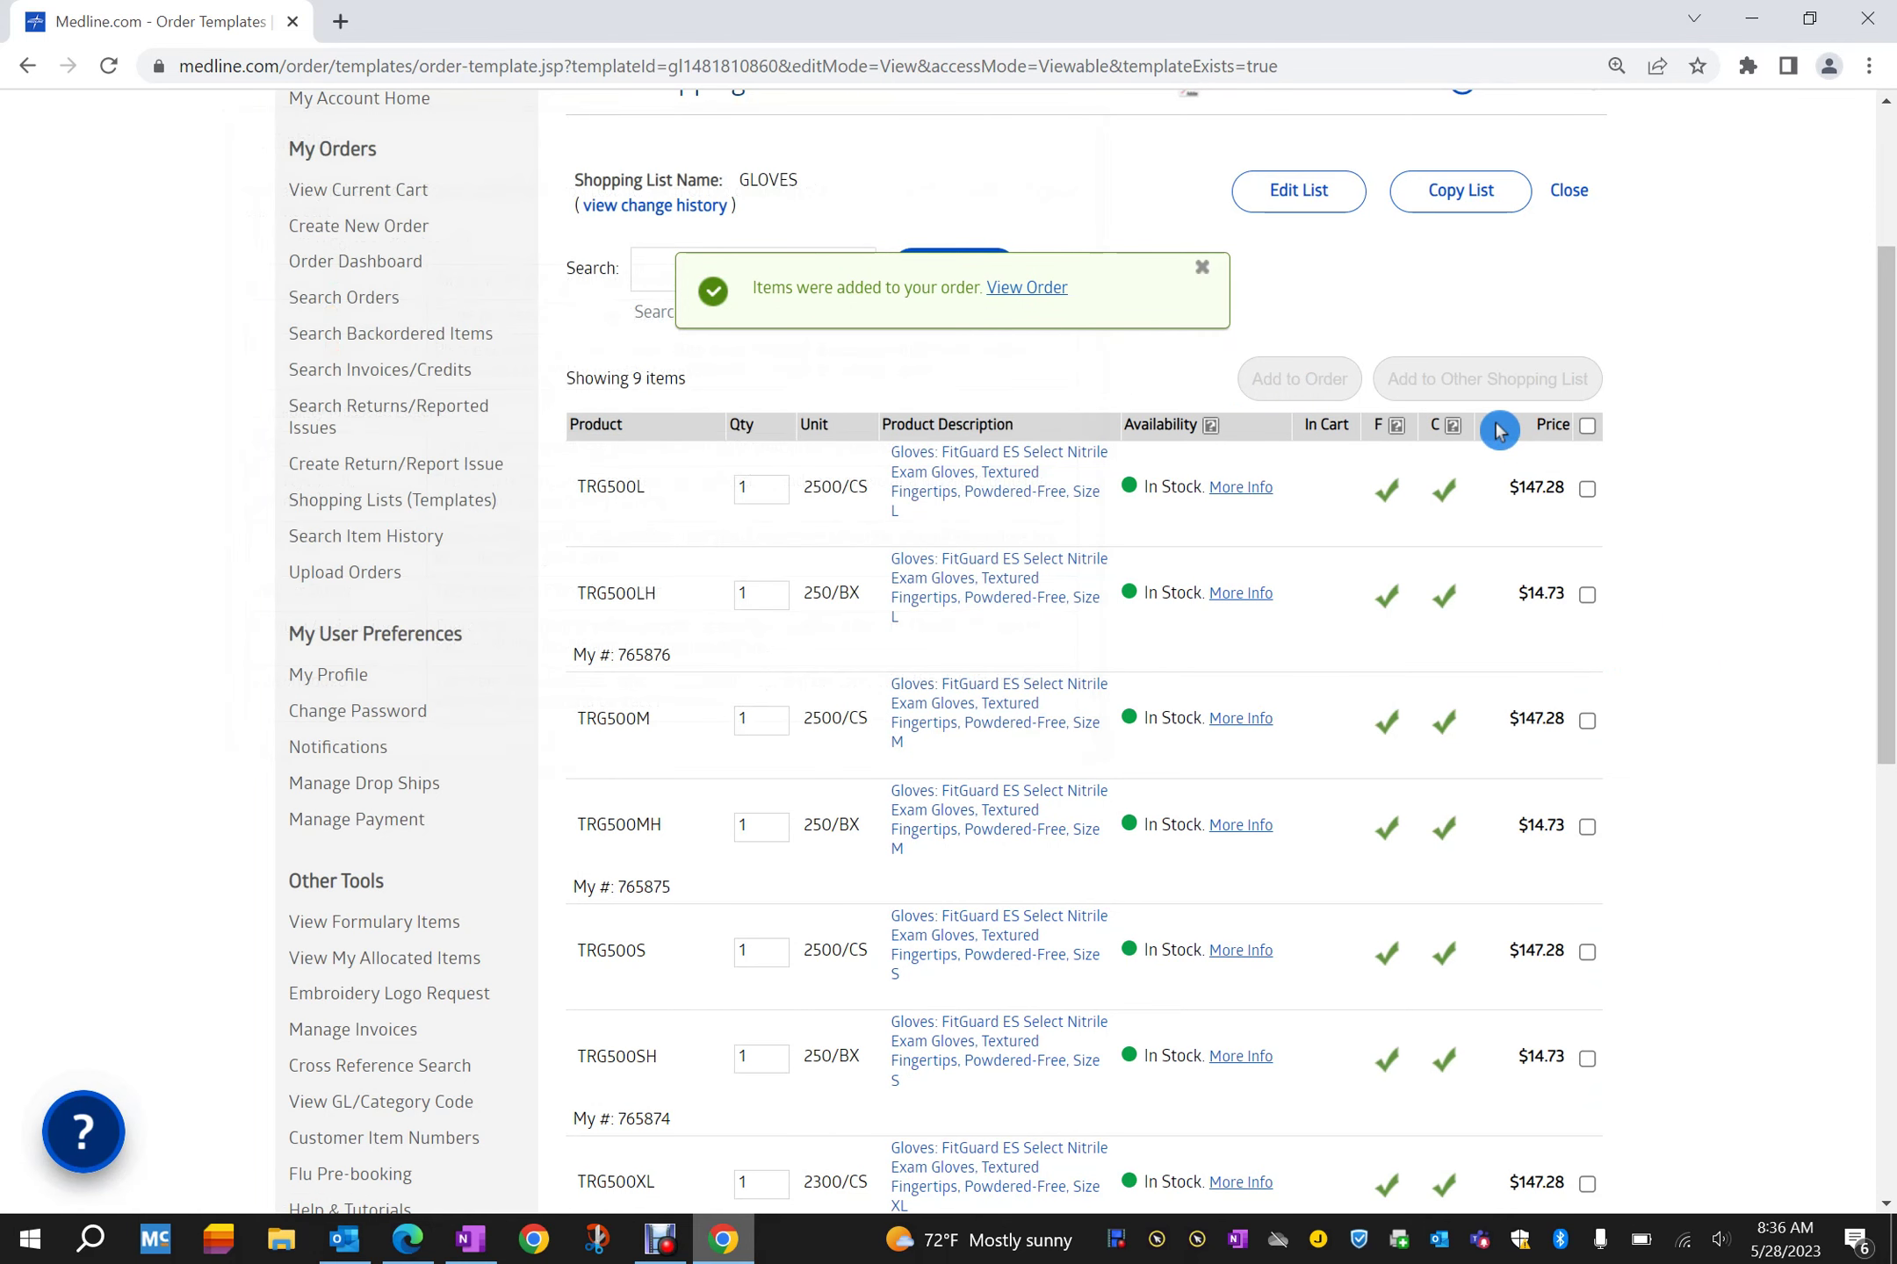
# Step: Open the cart and fill in the PO number of the new order
pyautogui.scroll(3, 1687, 391)
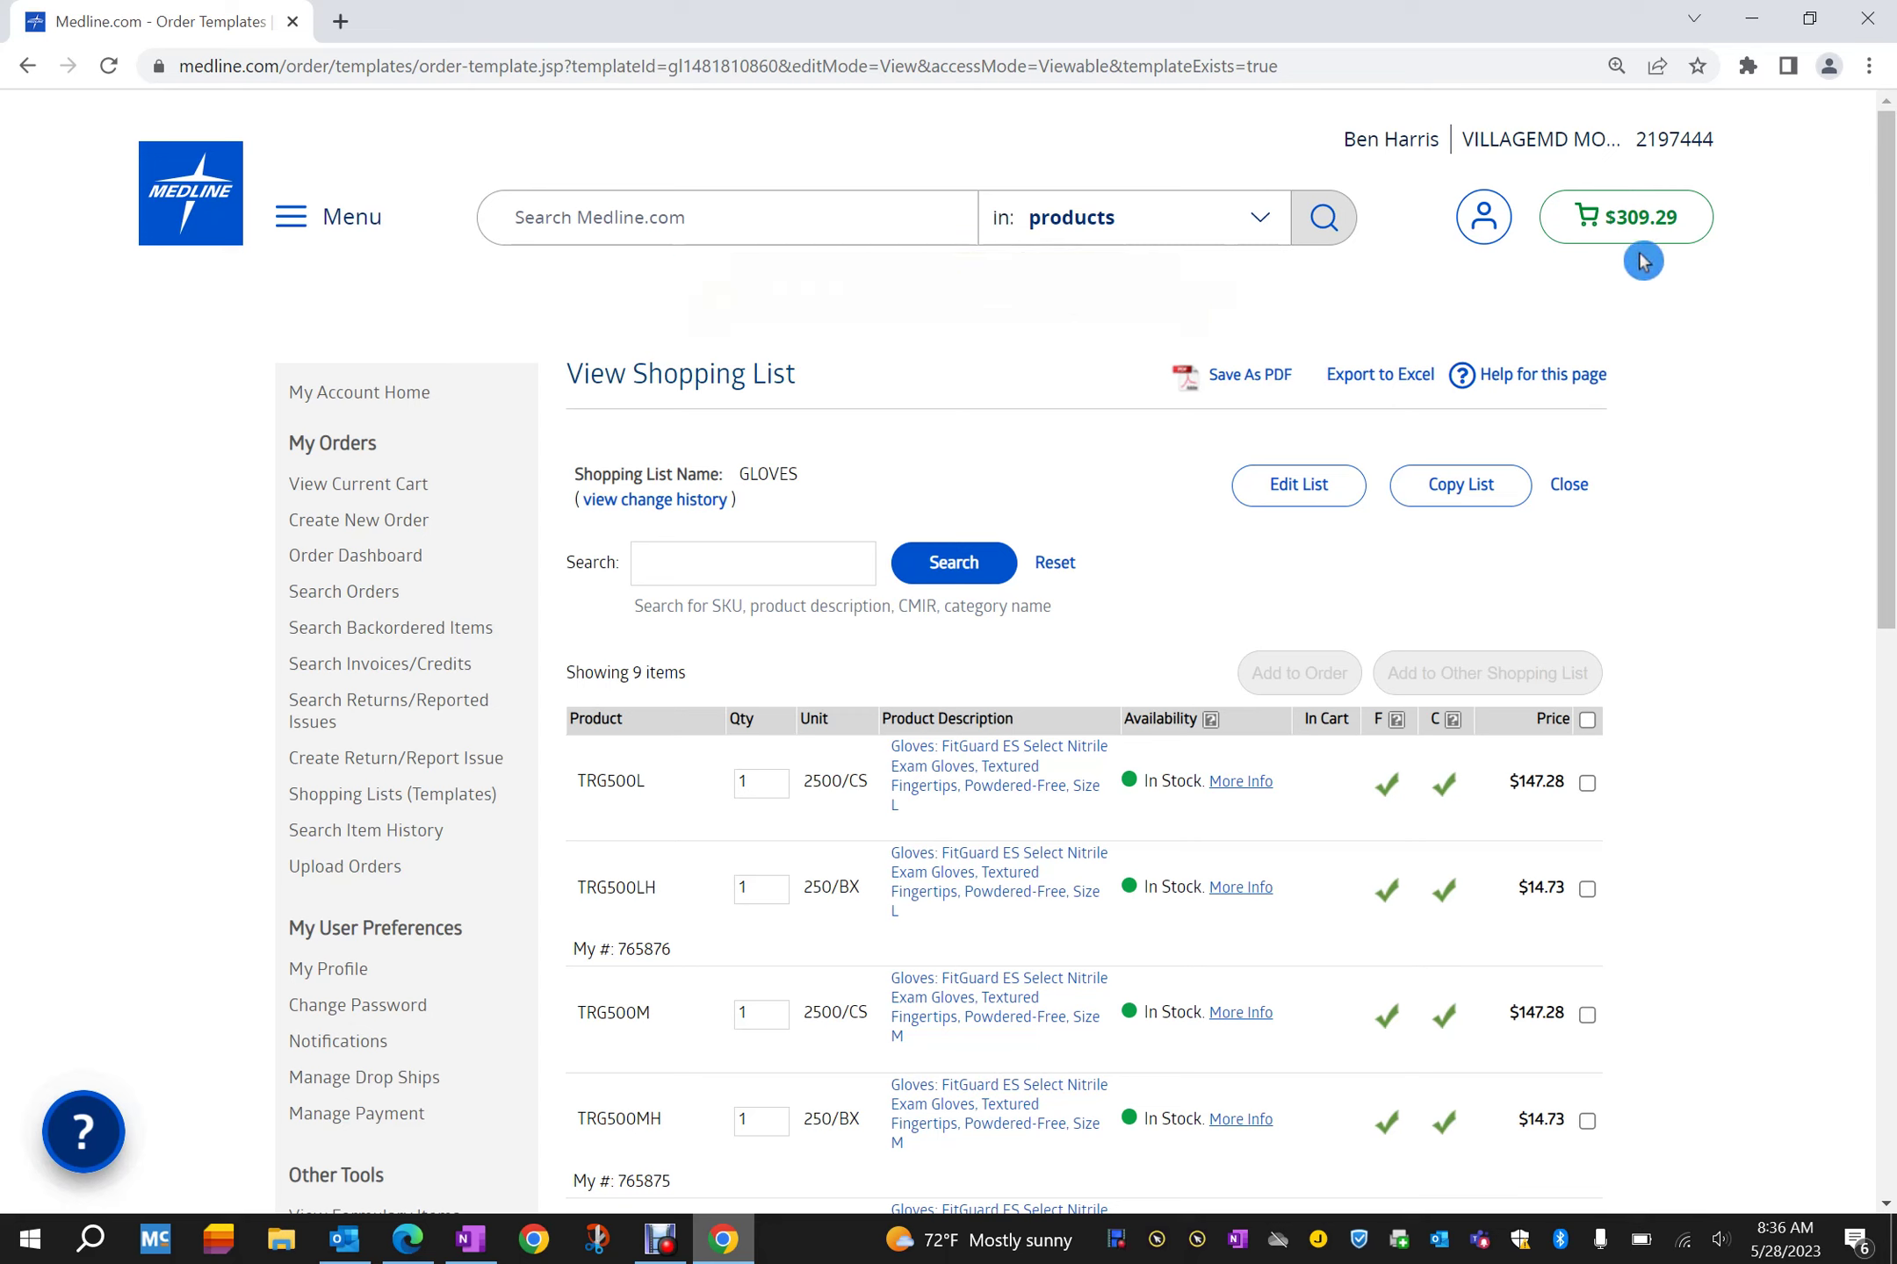
pyautogui.click(1616, 227)
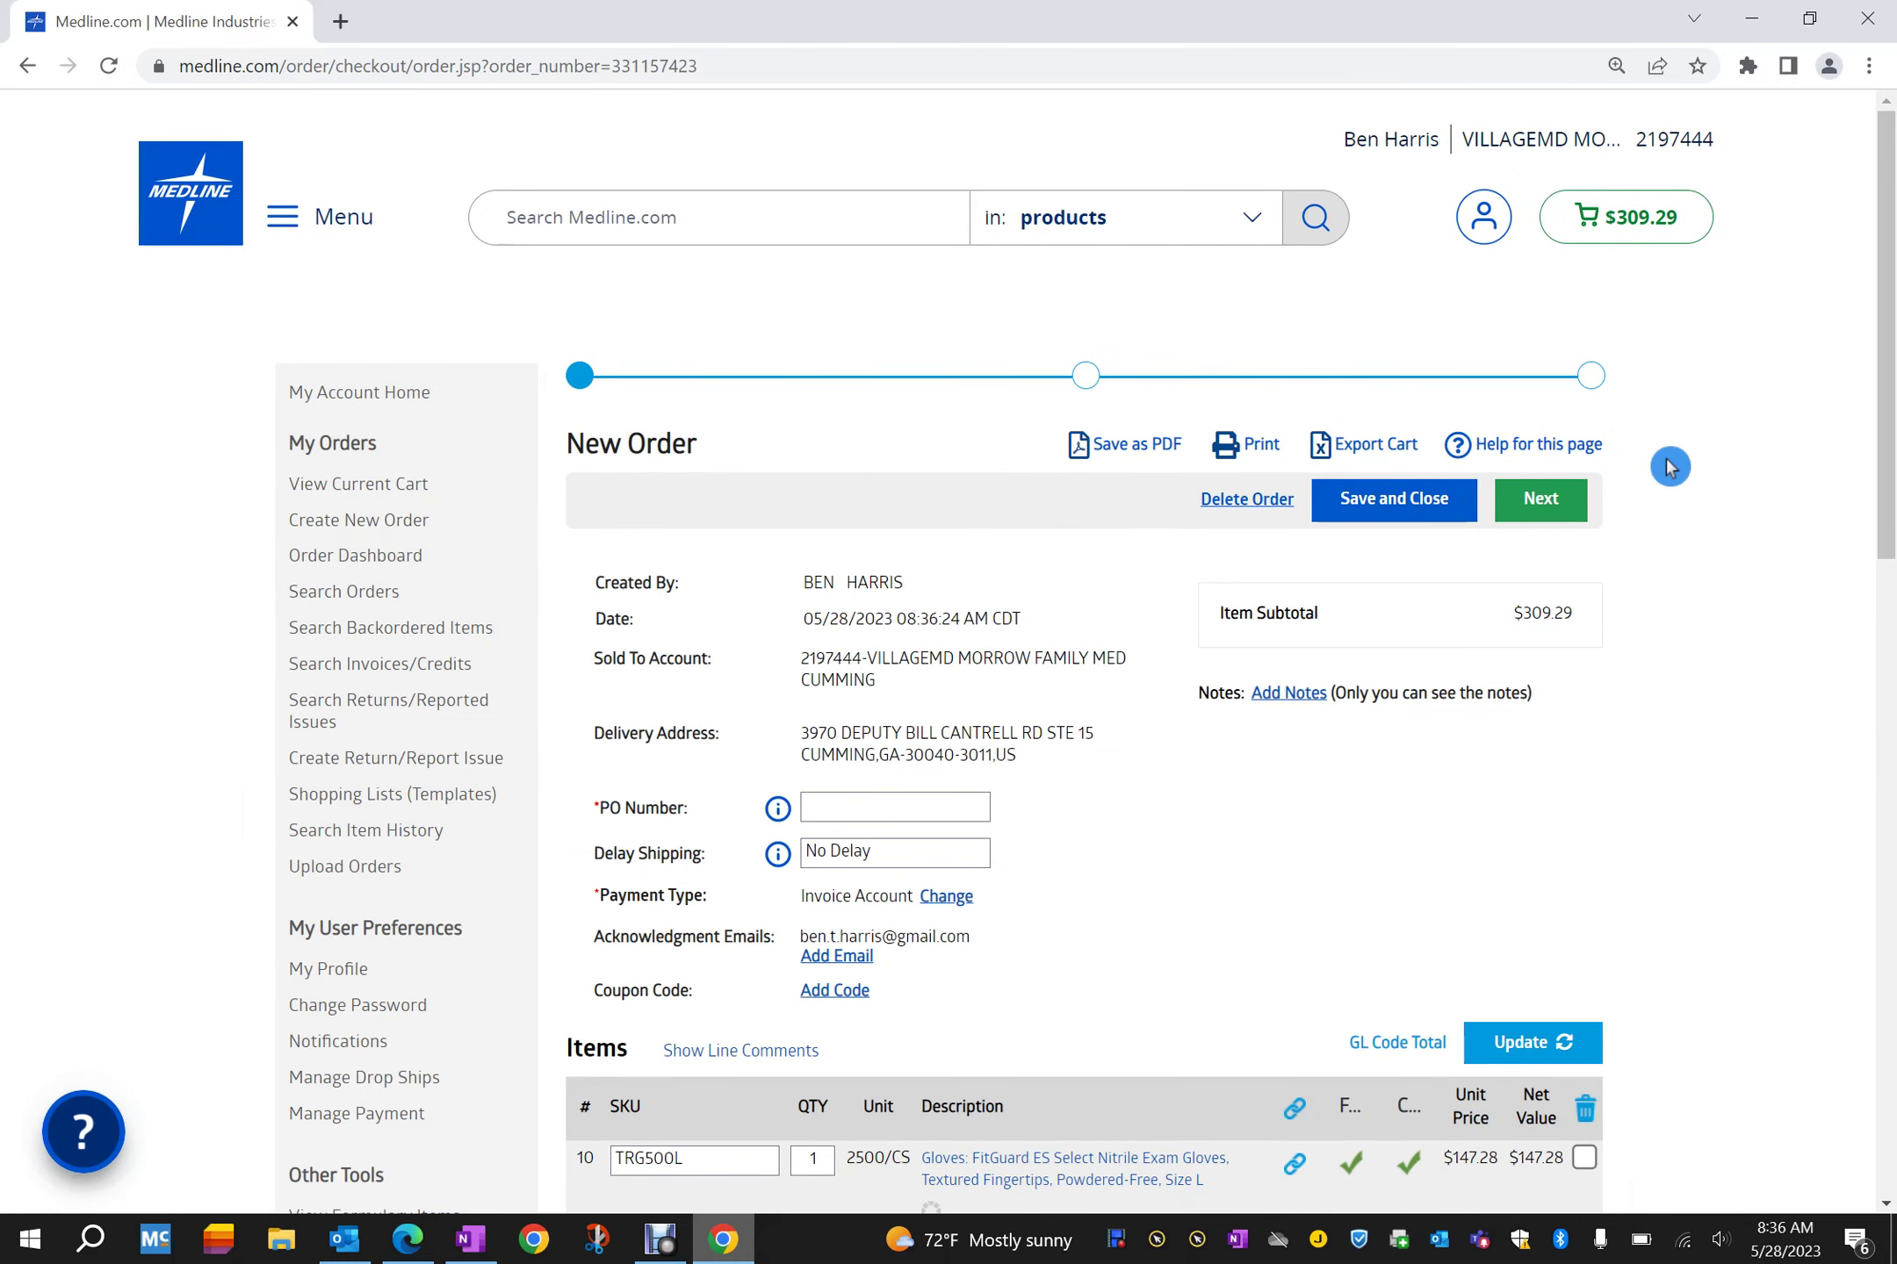
pyautogui.scroll(-3, 1668, 467)
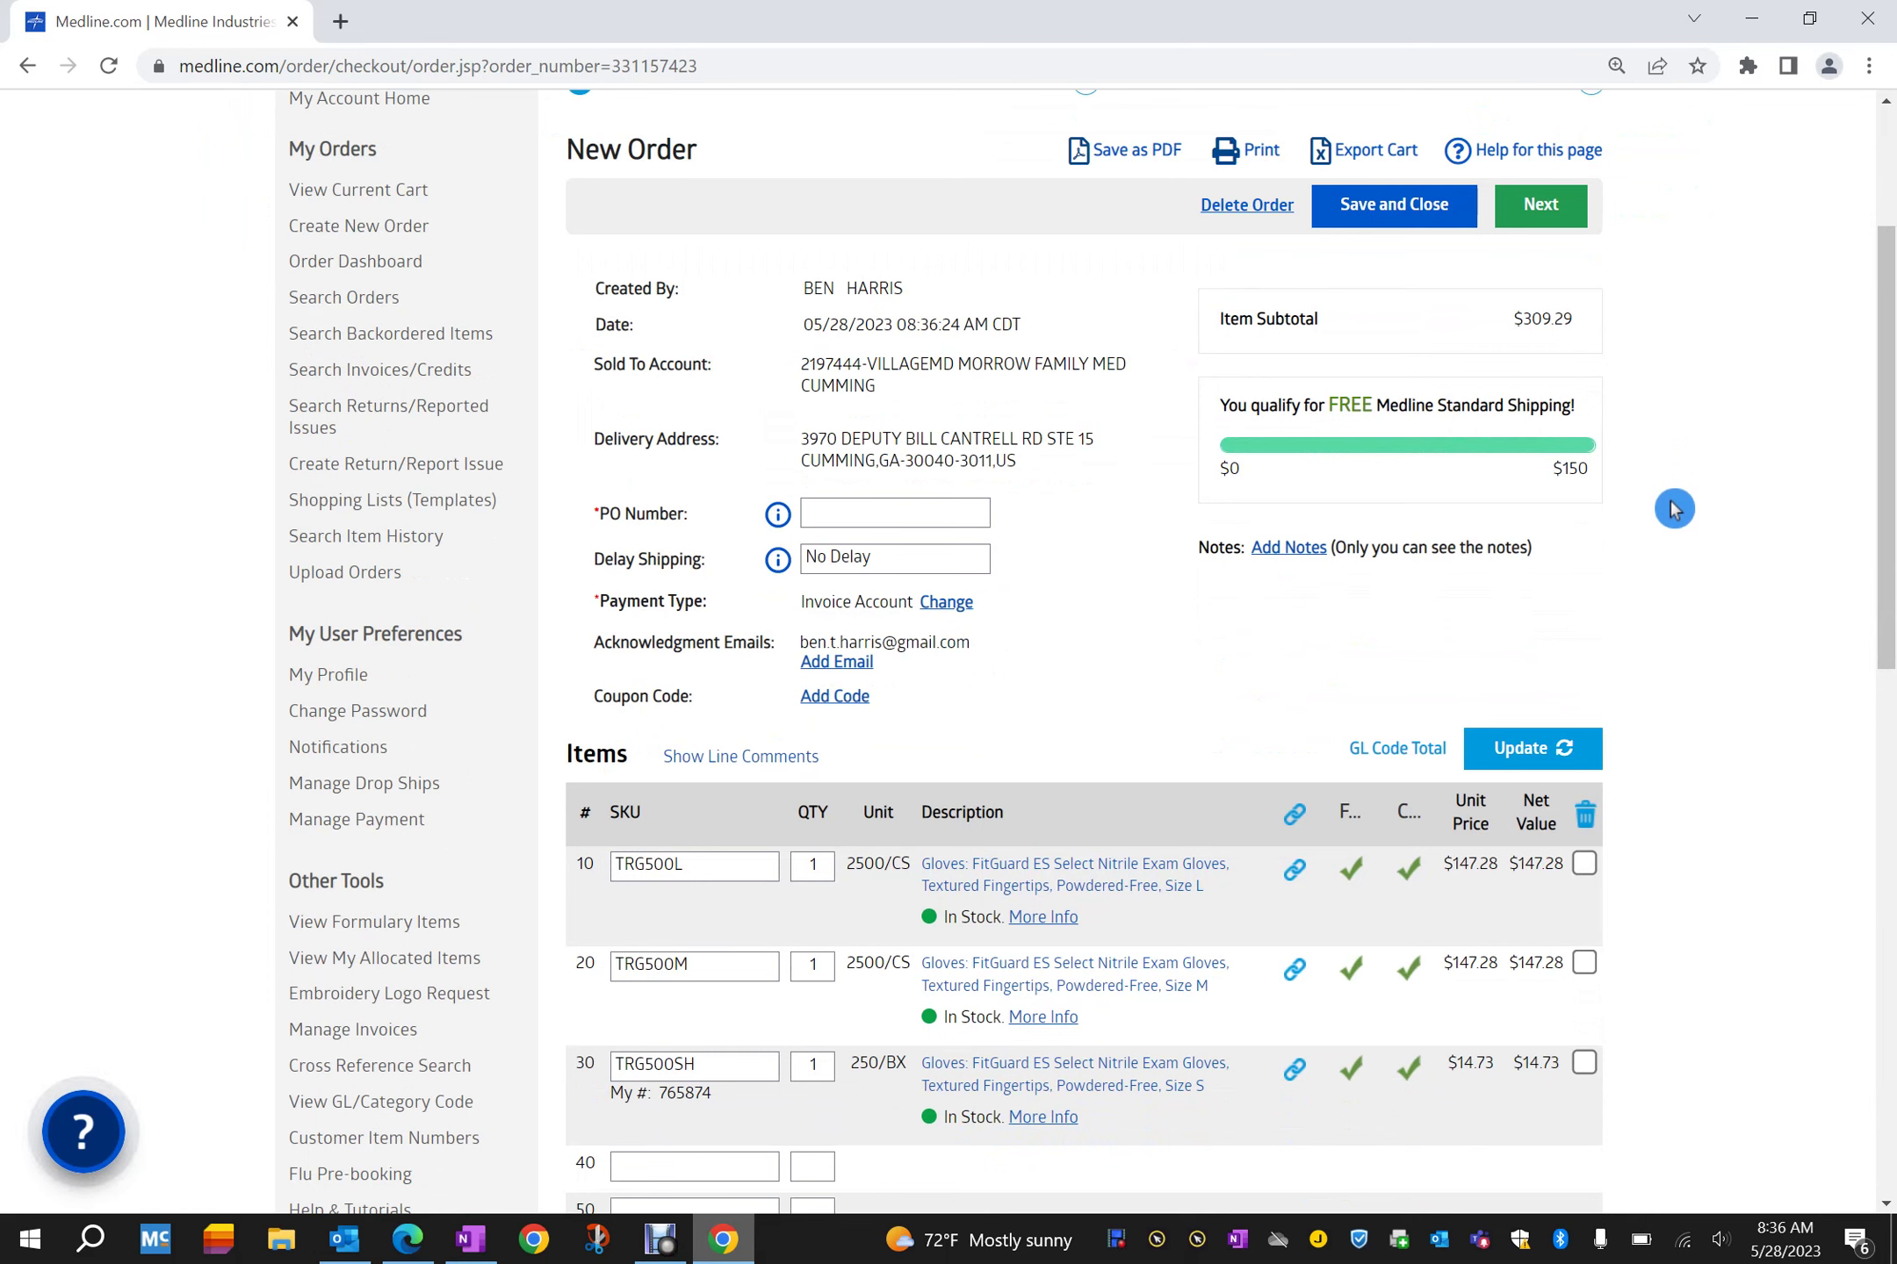
pyautogui.scroll(-3, 1109, 745)
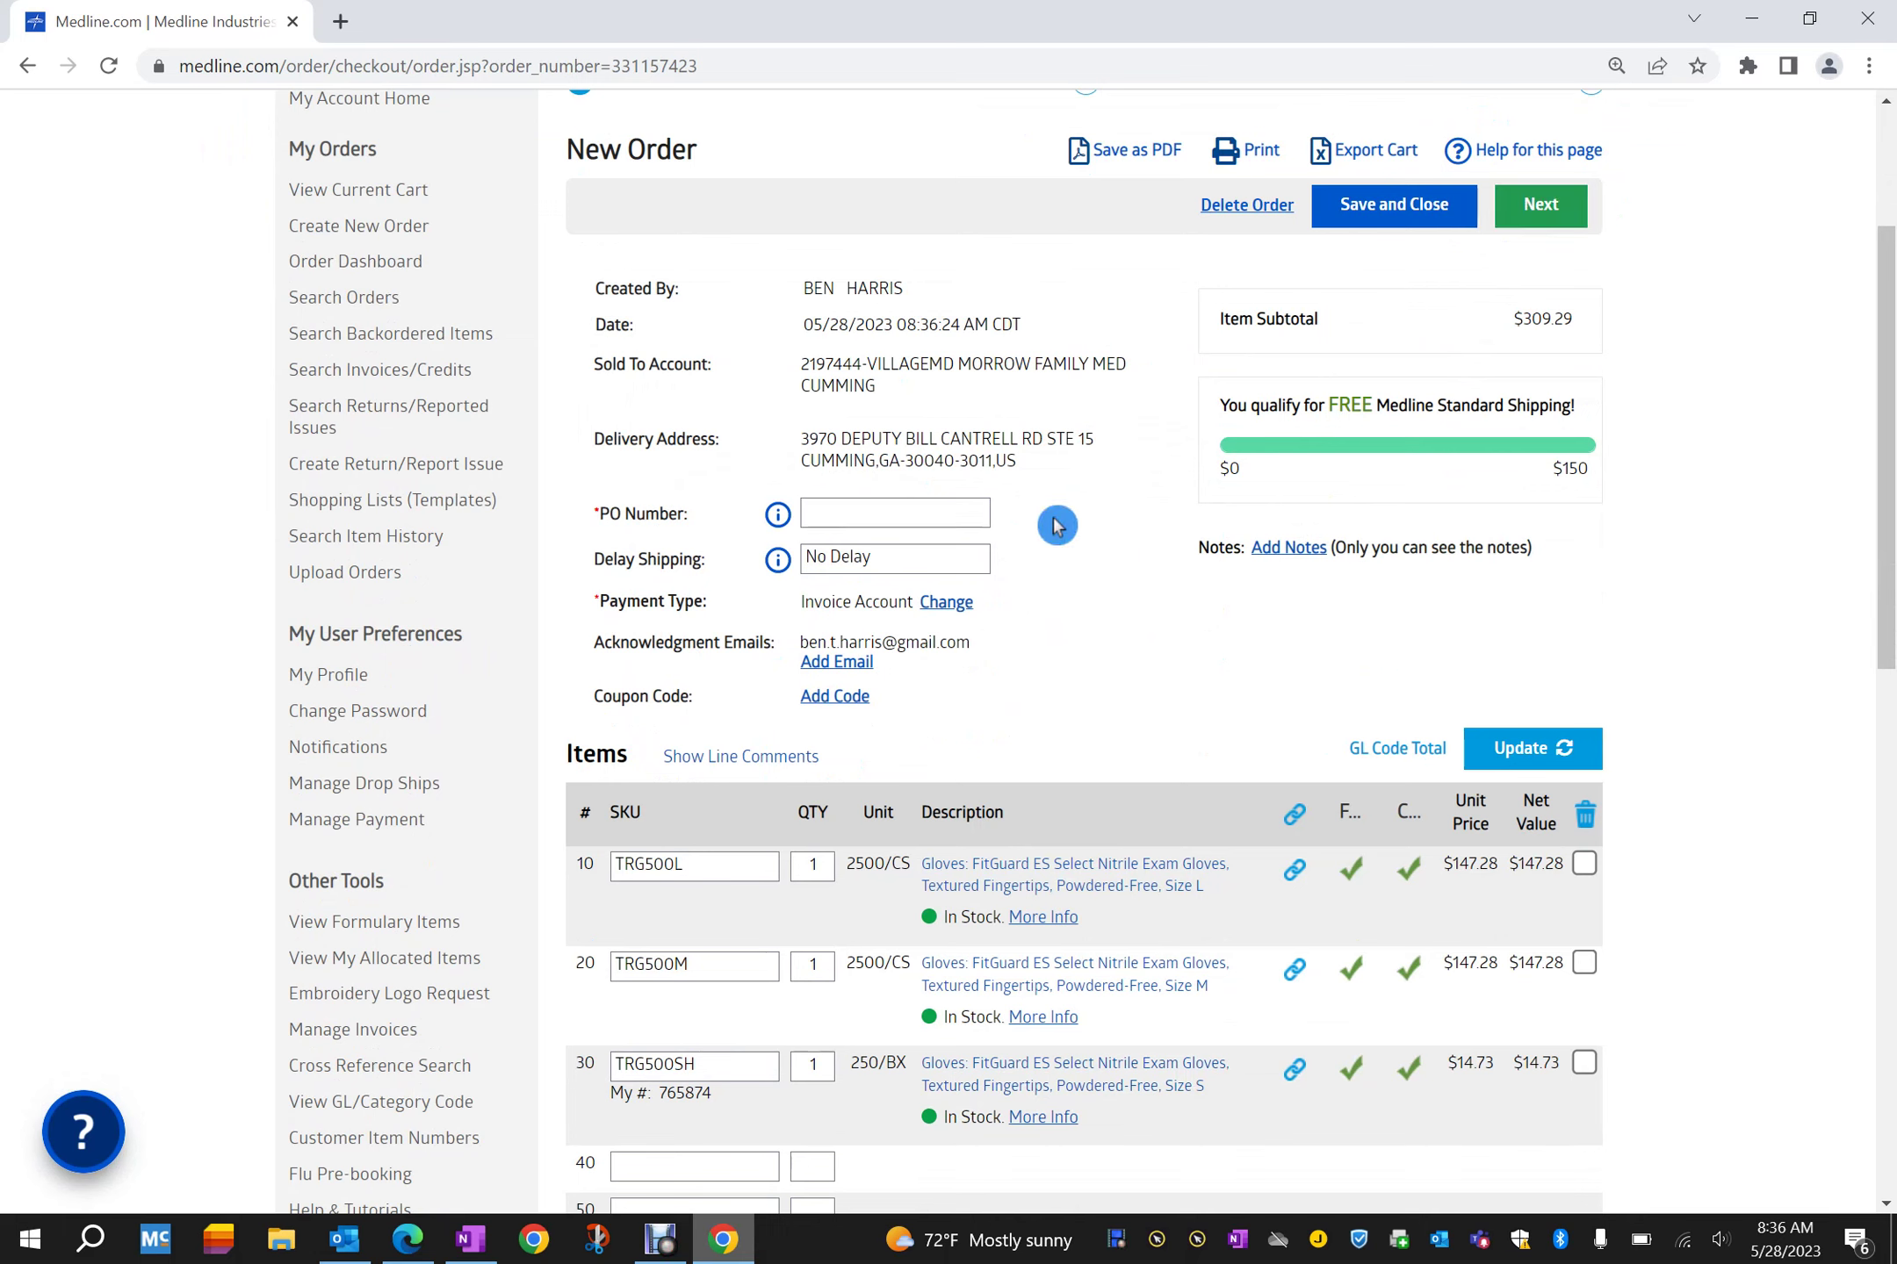
pyautogui.click(932, 514)
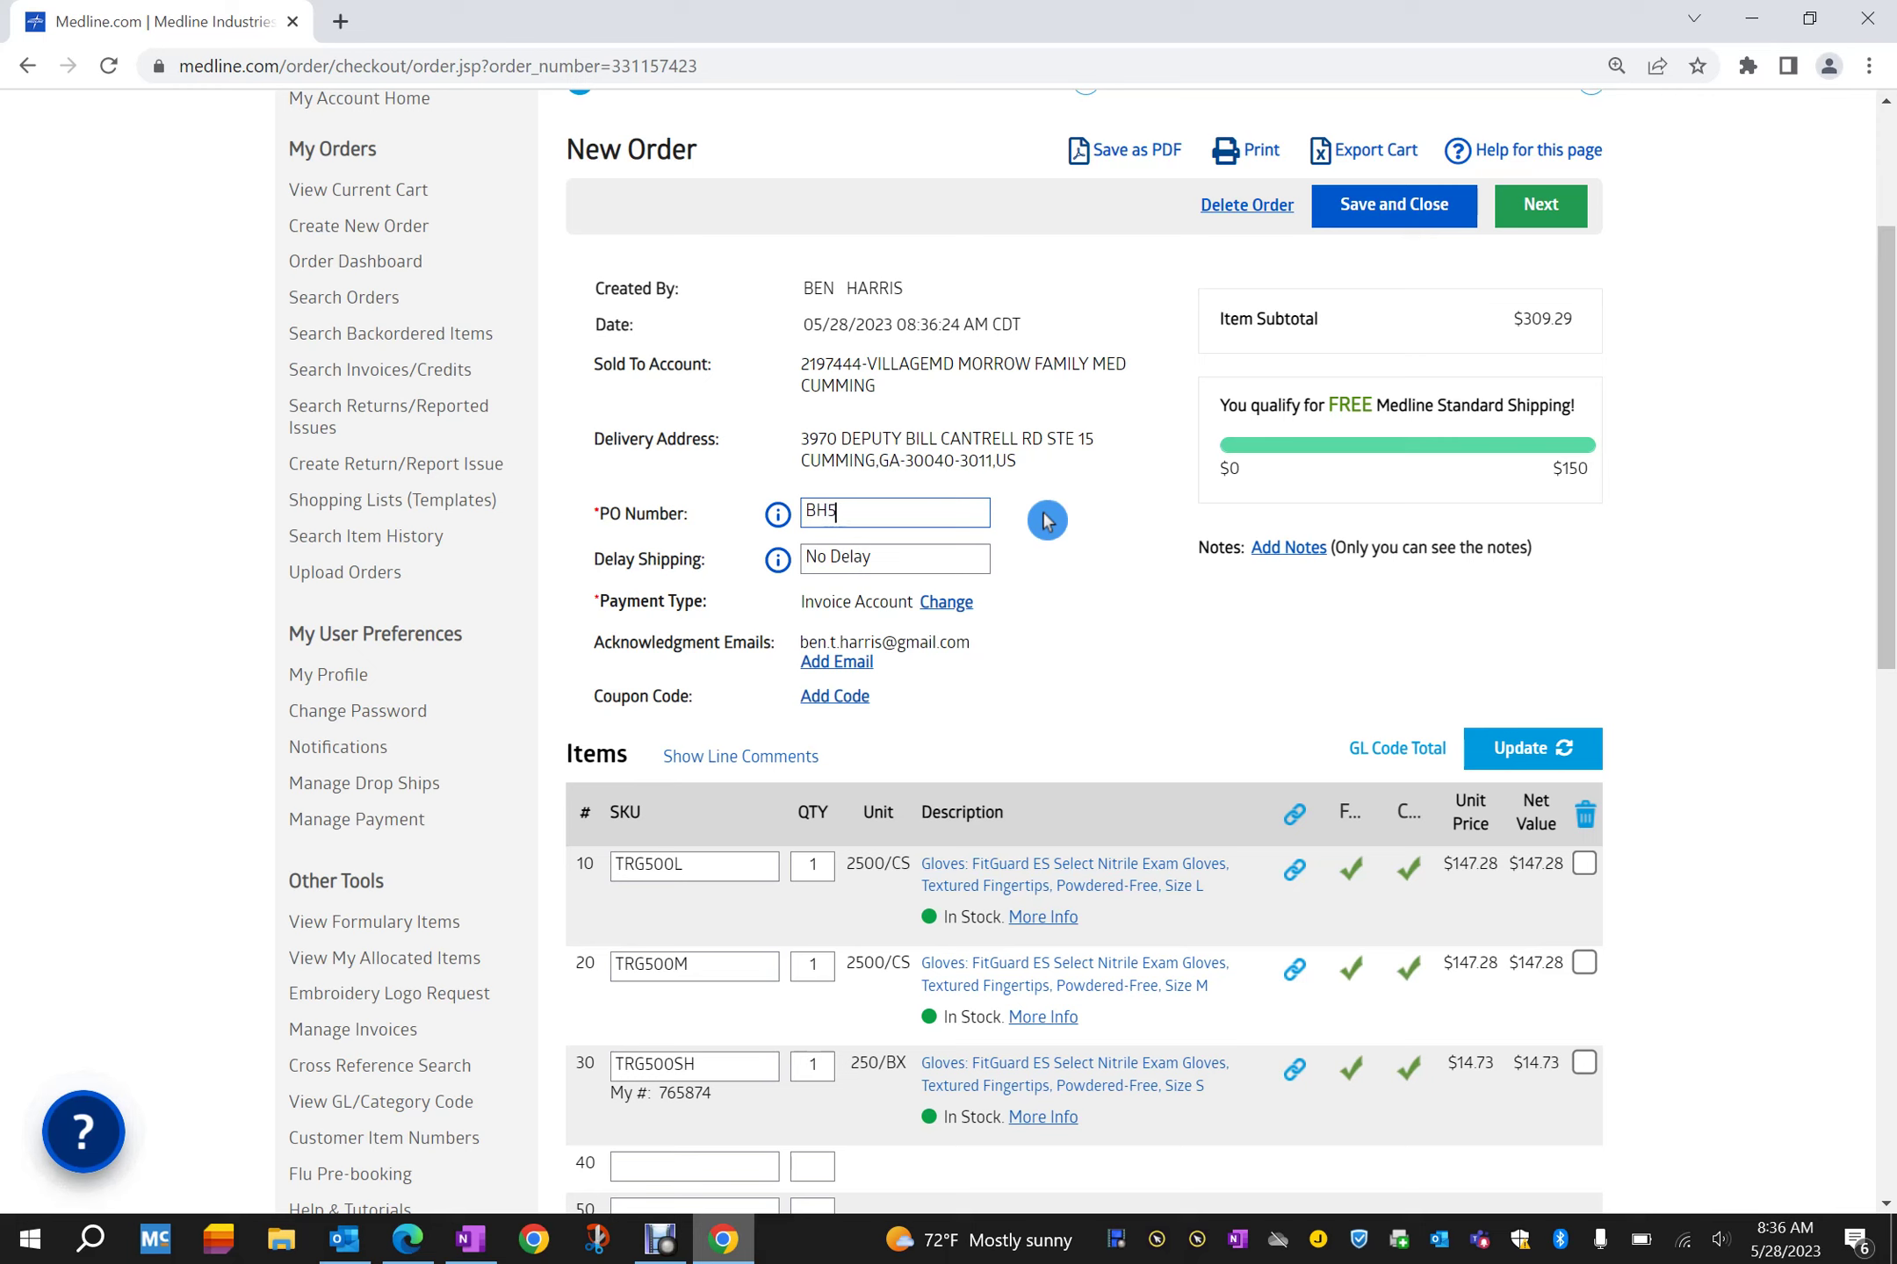
pyautogui.write('723')
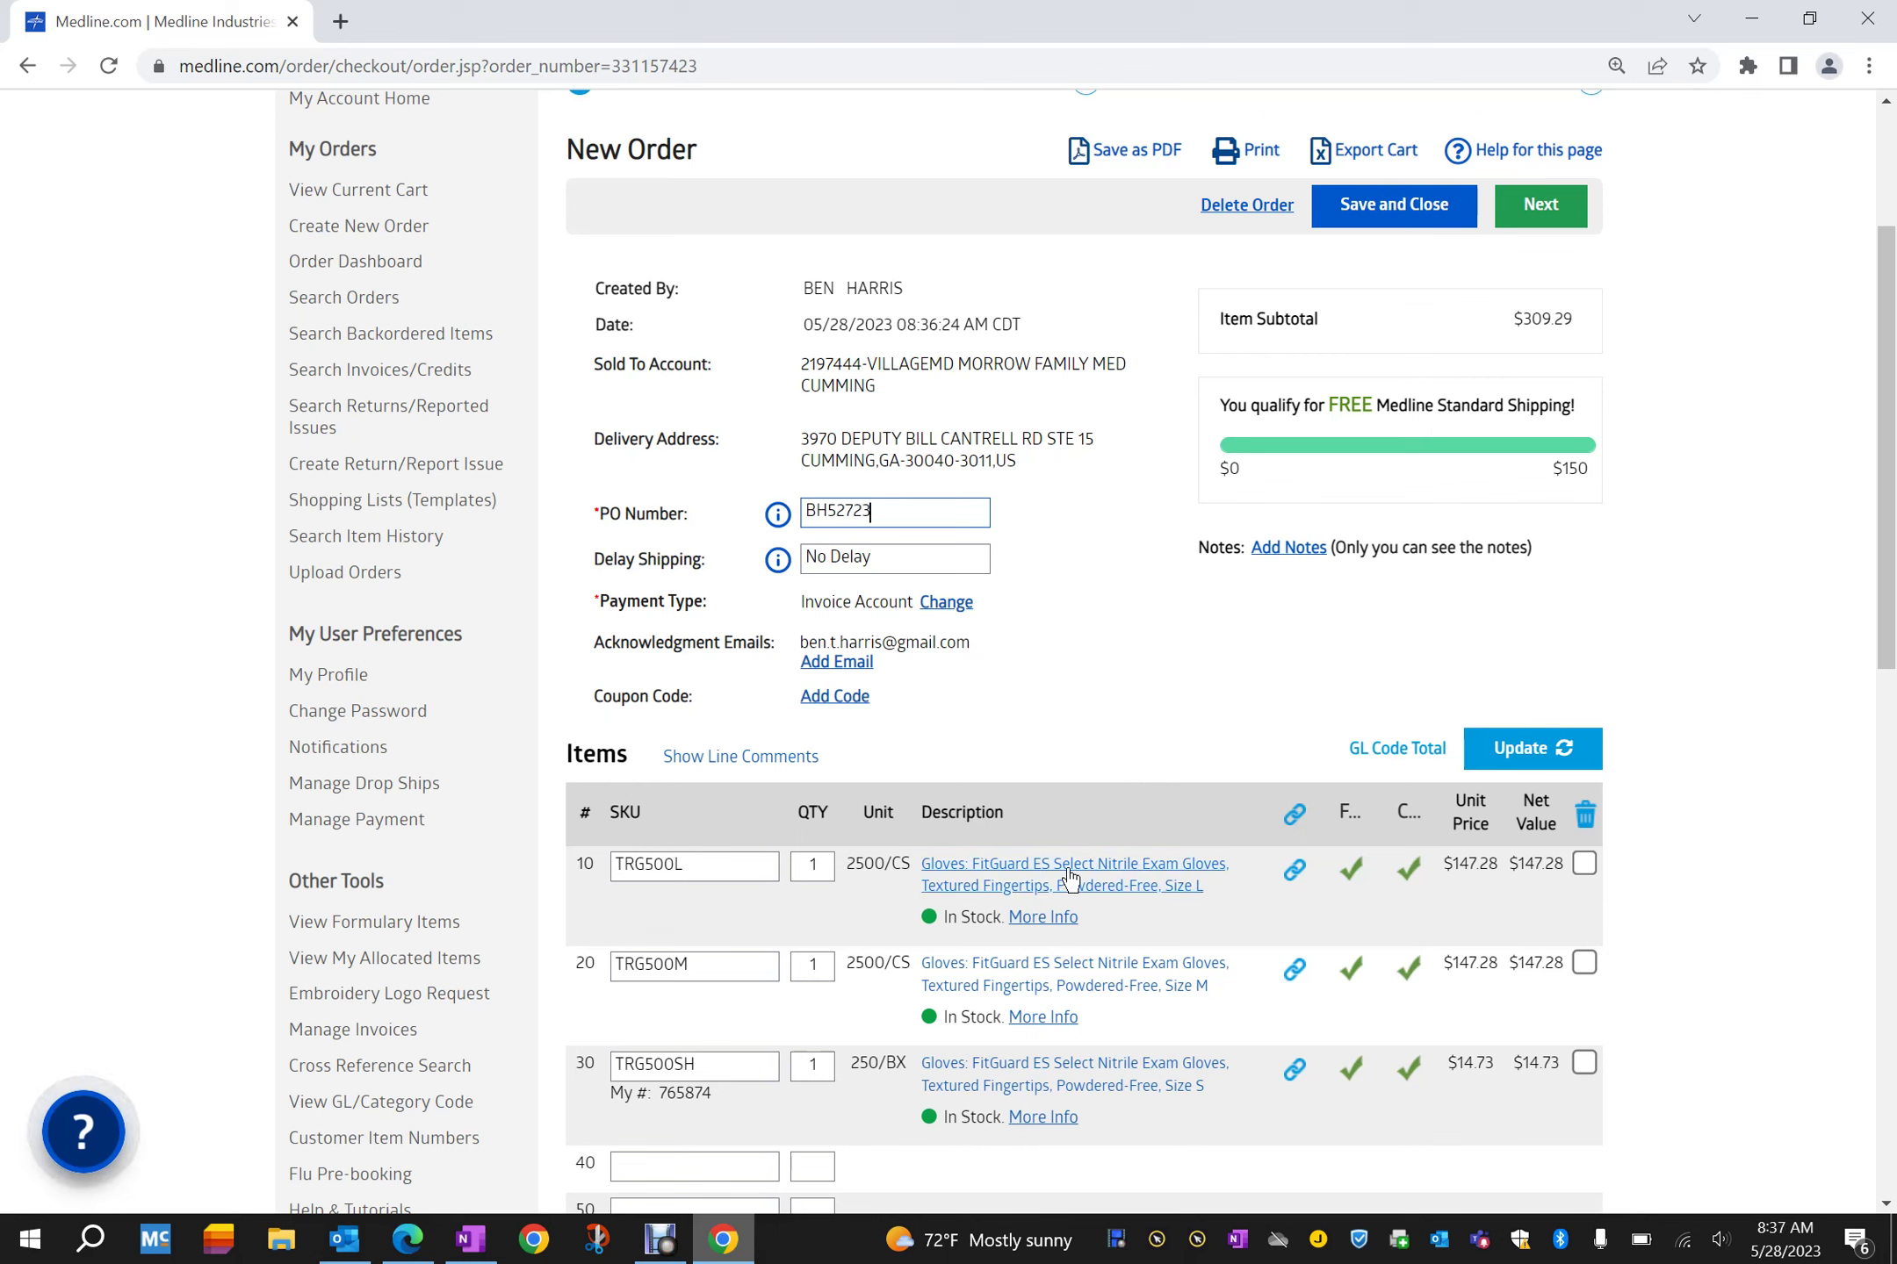
# Step: Set the quantity of the TRG500L gloves to 2 and update the order
pyautogui.click(813, 864)
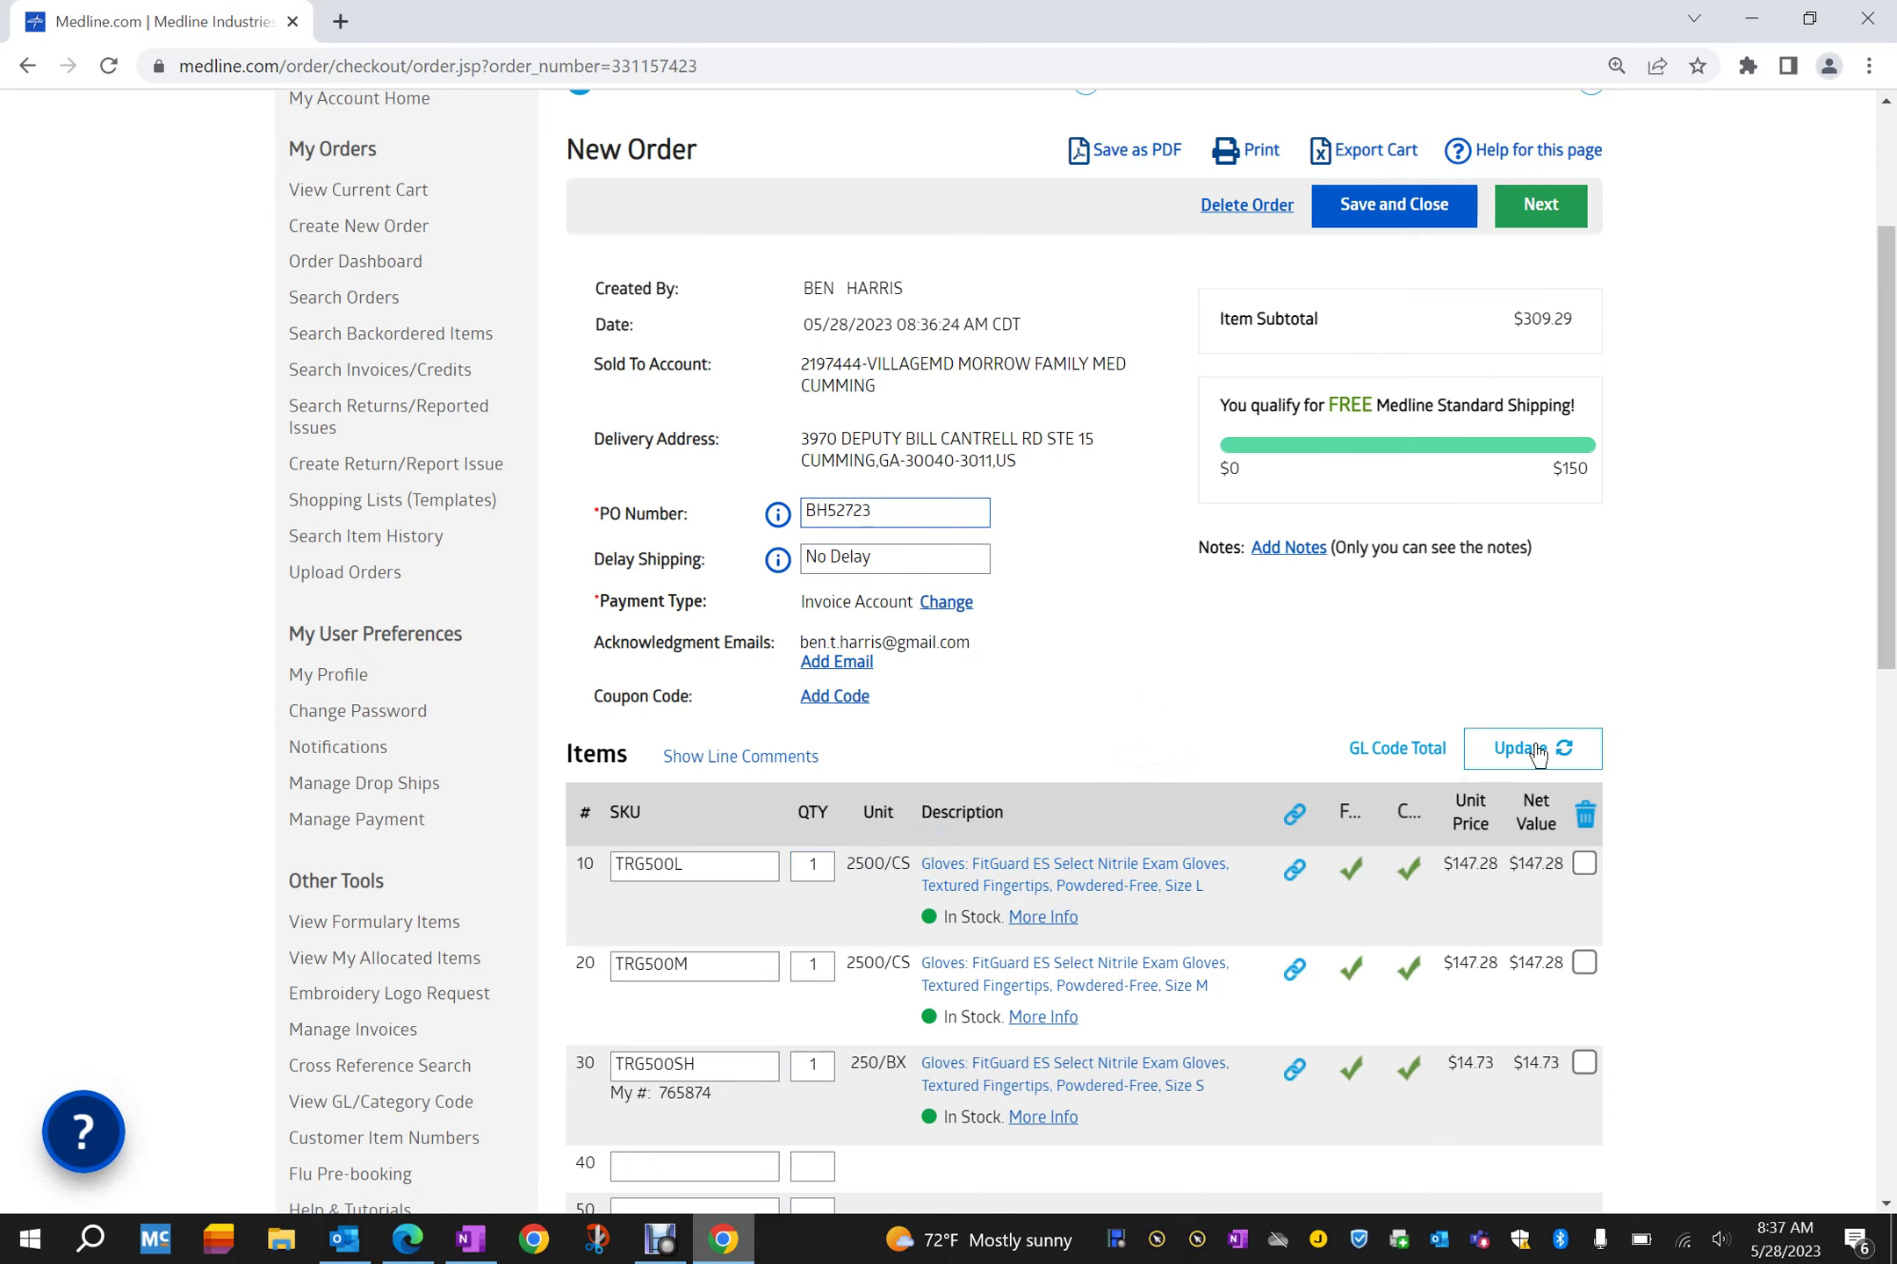
pyautogui.click(977, 821)
pyautogui.press('Tab')
pyautogui.doubleClick(813, 867)
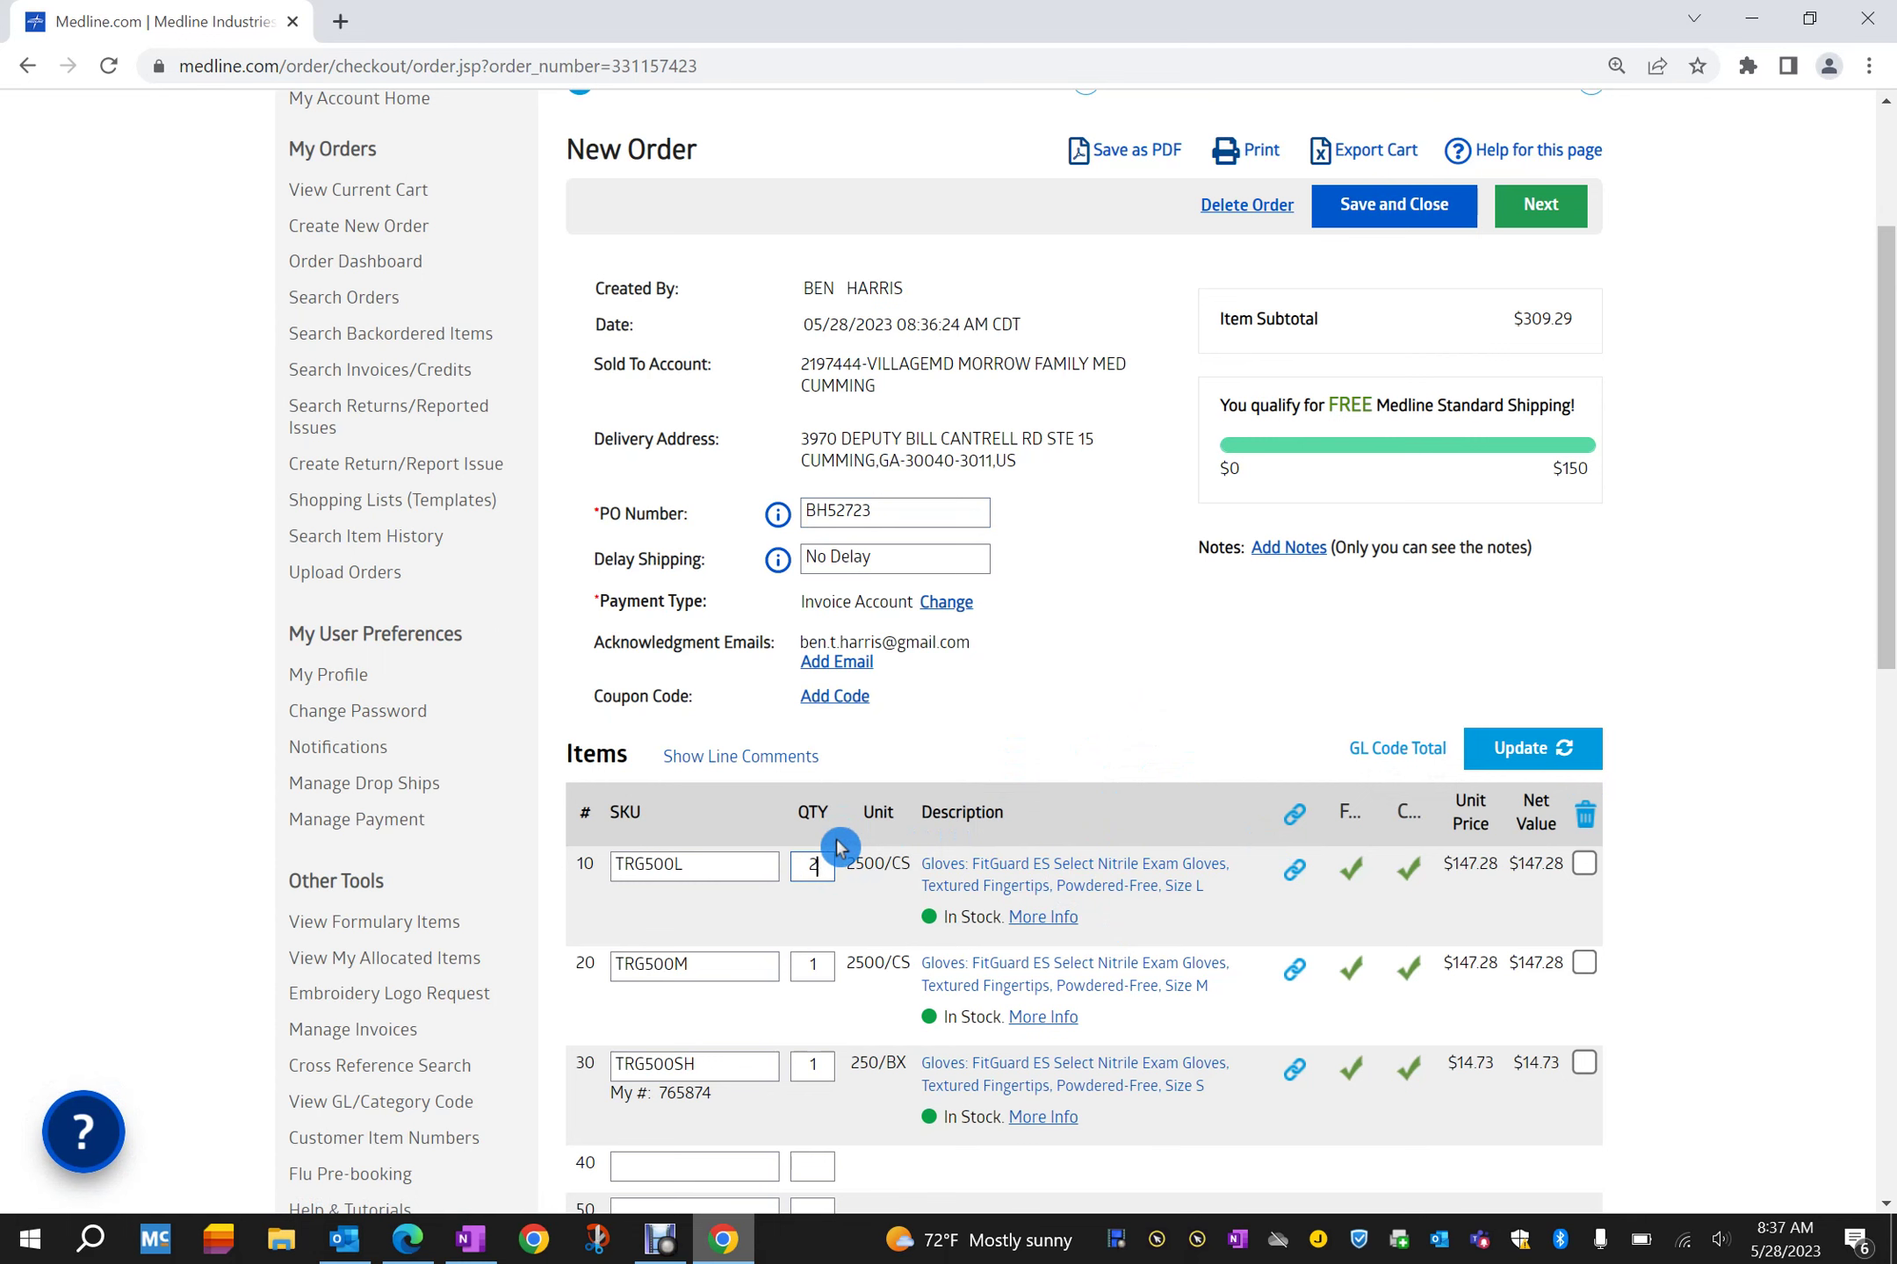
pyautogui.click(1483, 761)
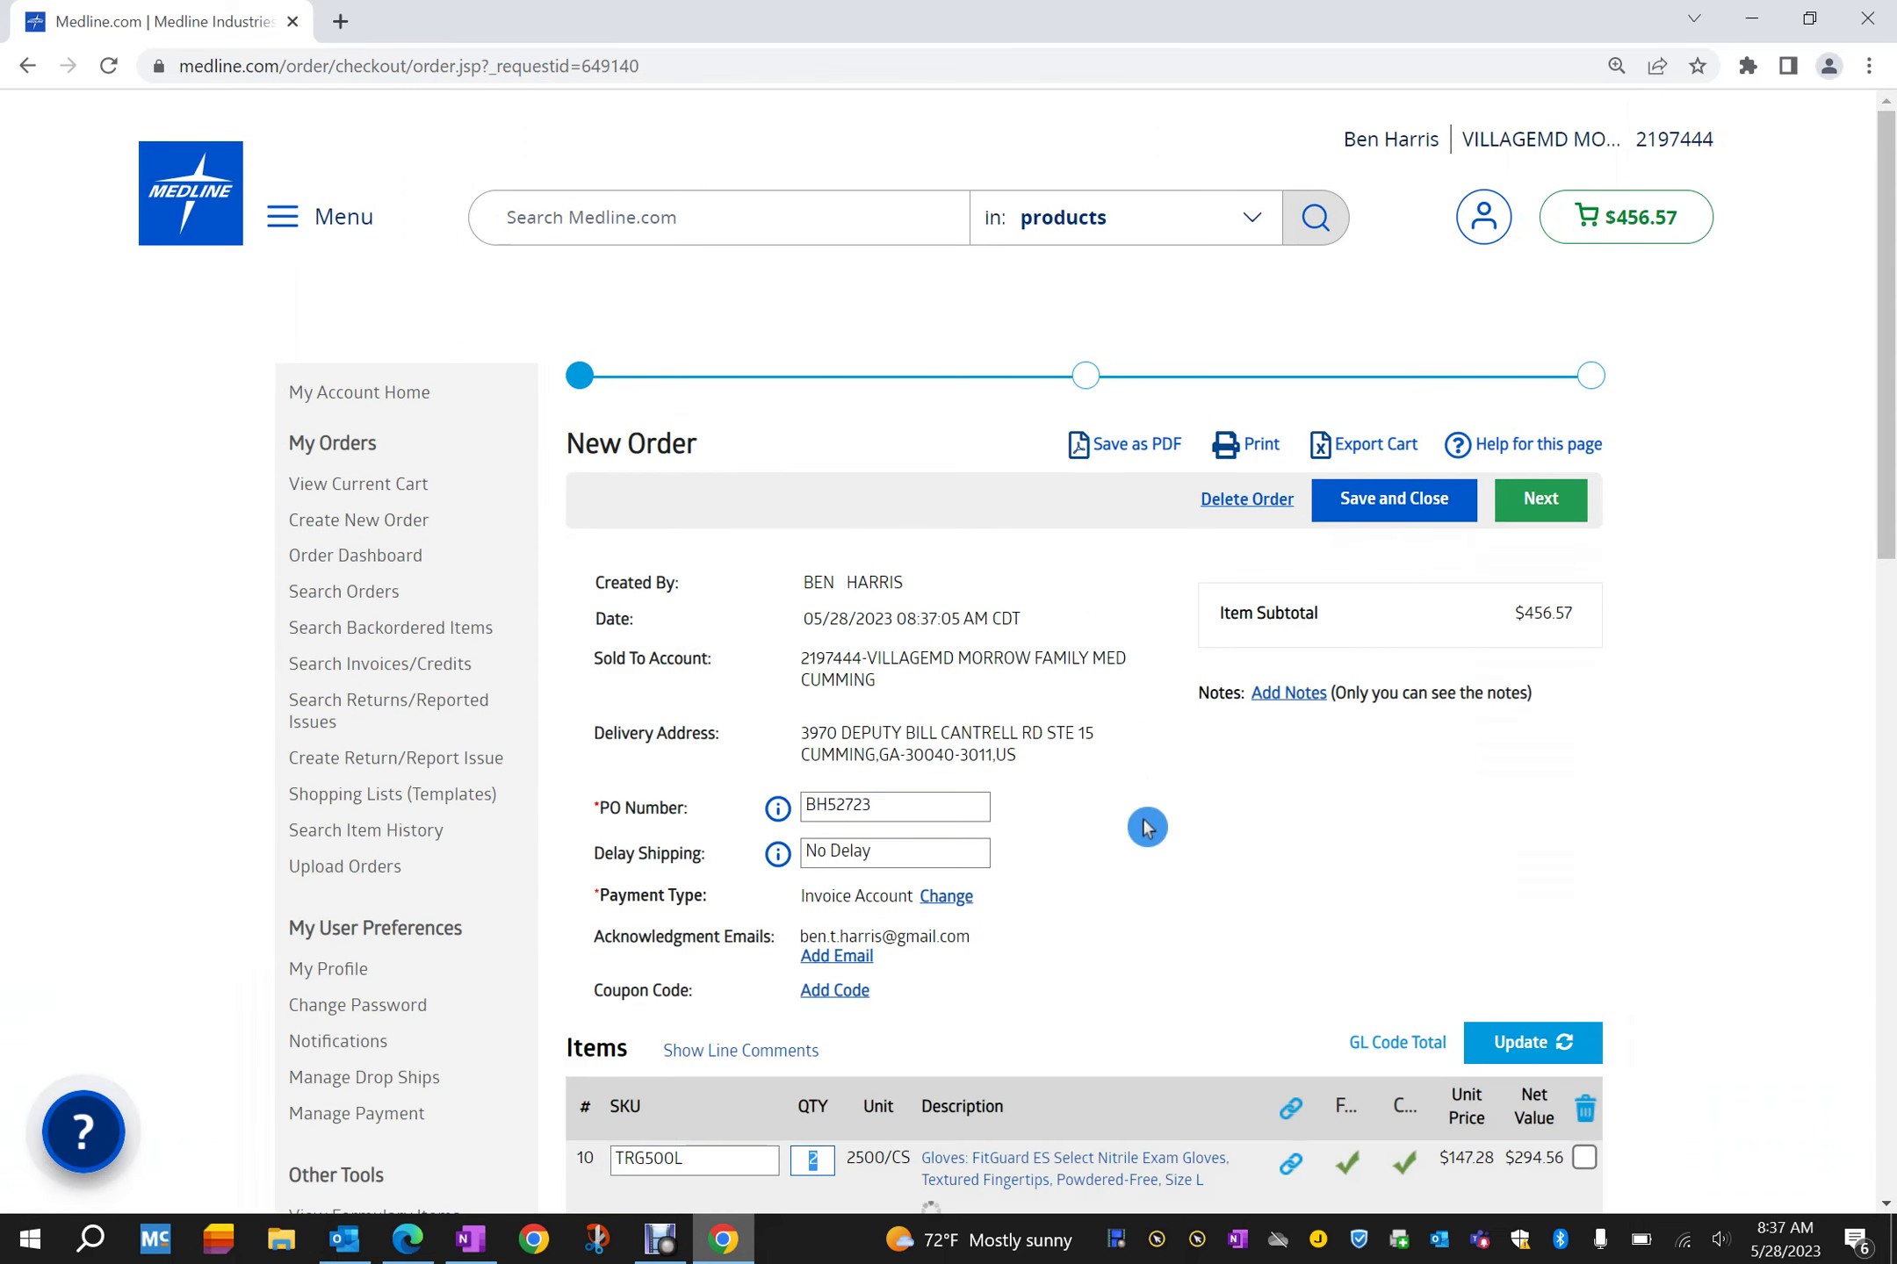
# Step: View the order's acknowledgment email recipients and close the list without adding any
pyautogui.scroll(-3, 1147, 827)
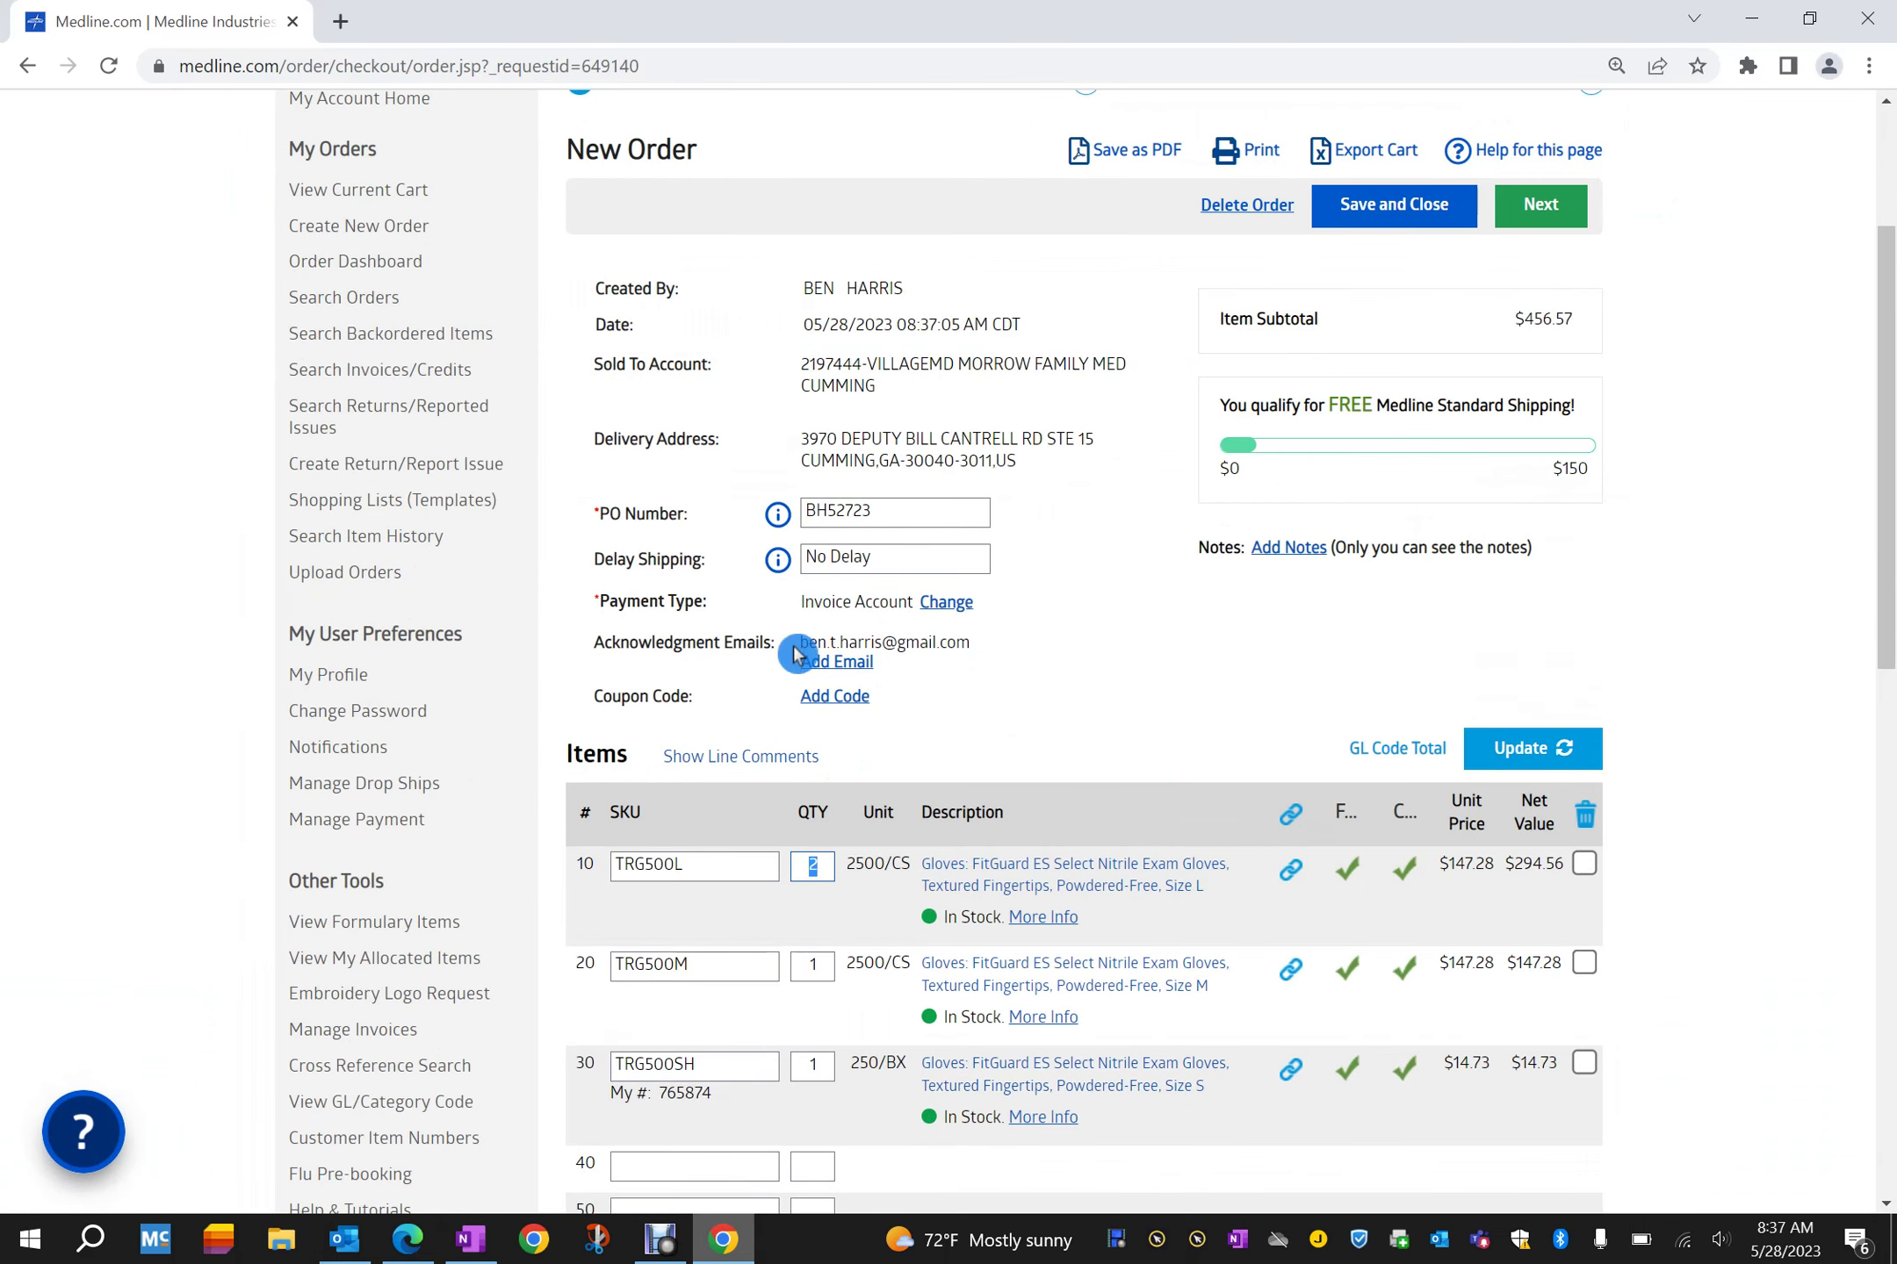
pyautogui.click(839, 663)
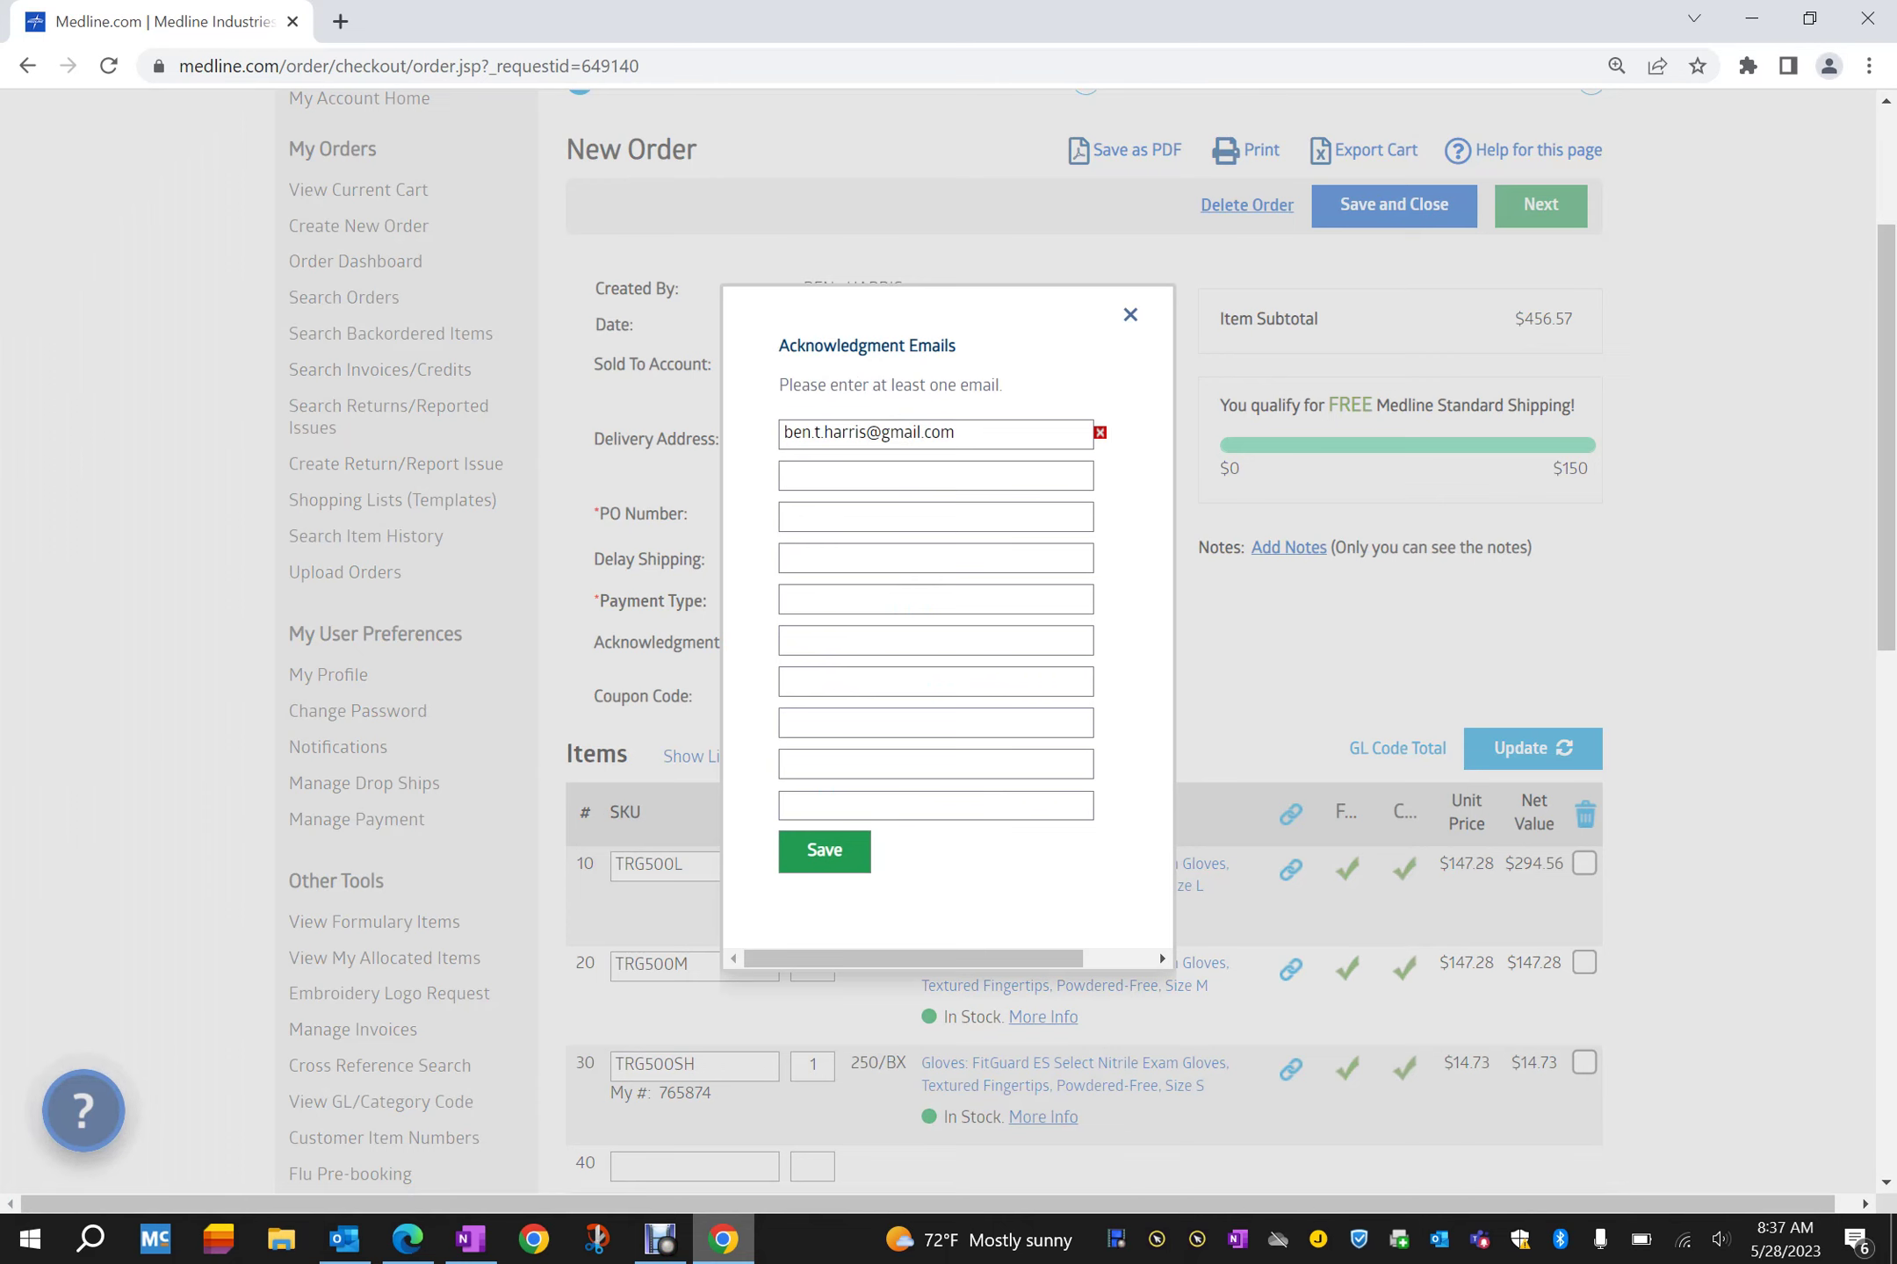
pyautogui.click(1130, 318)
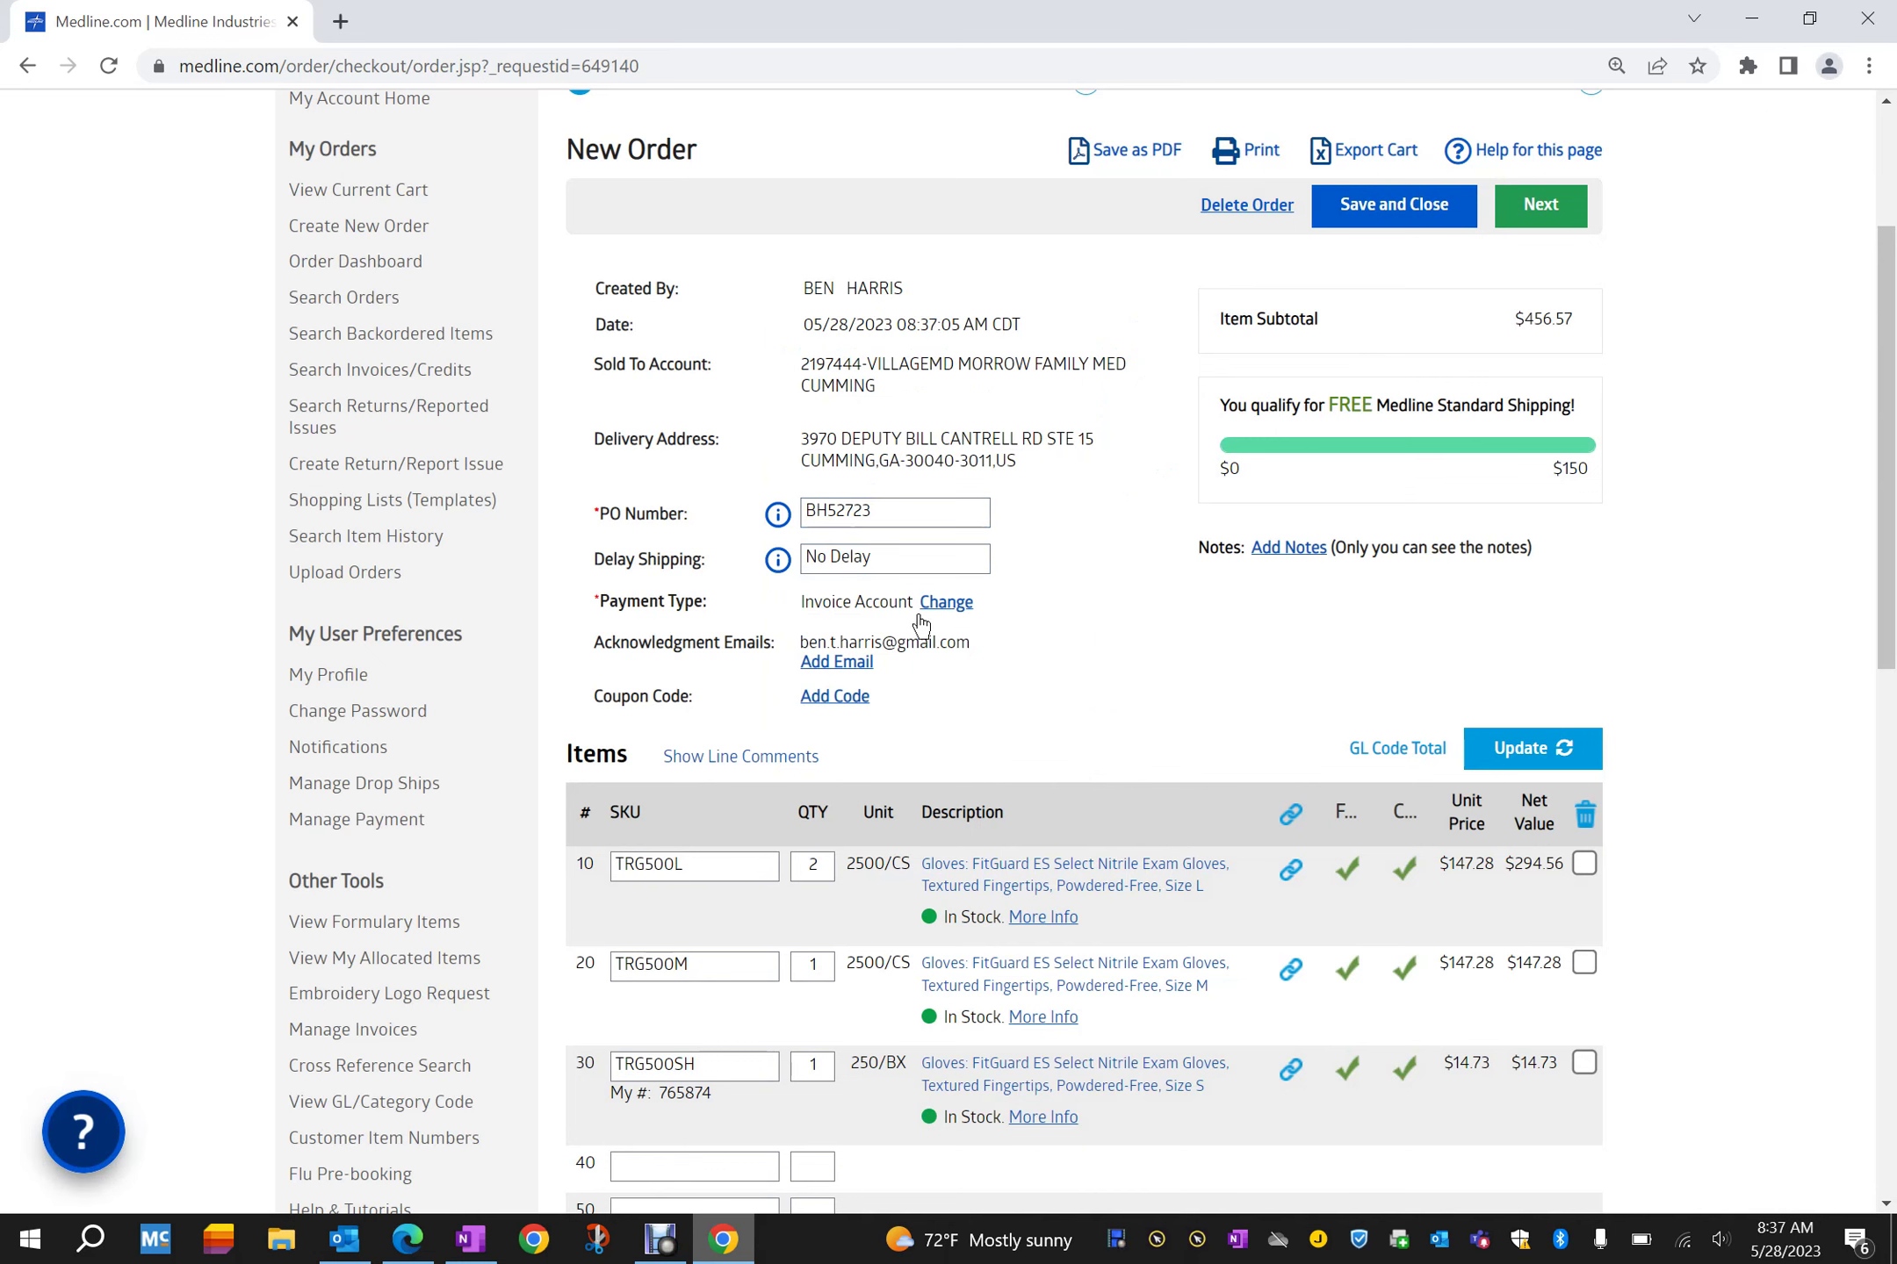
# Step: Proceed to the shipping options of the order and review its details and item lines
pyautogui.click(1538, 211)
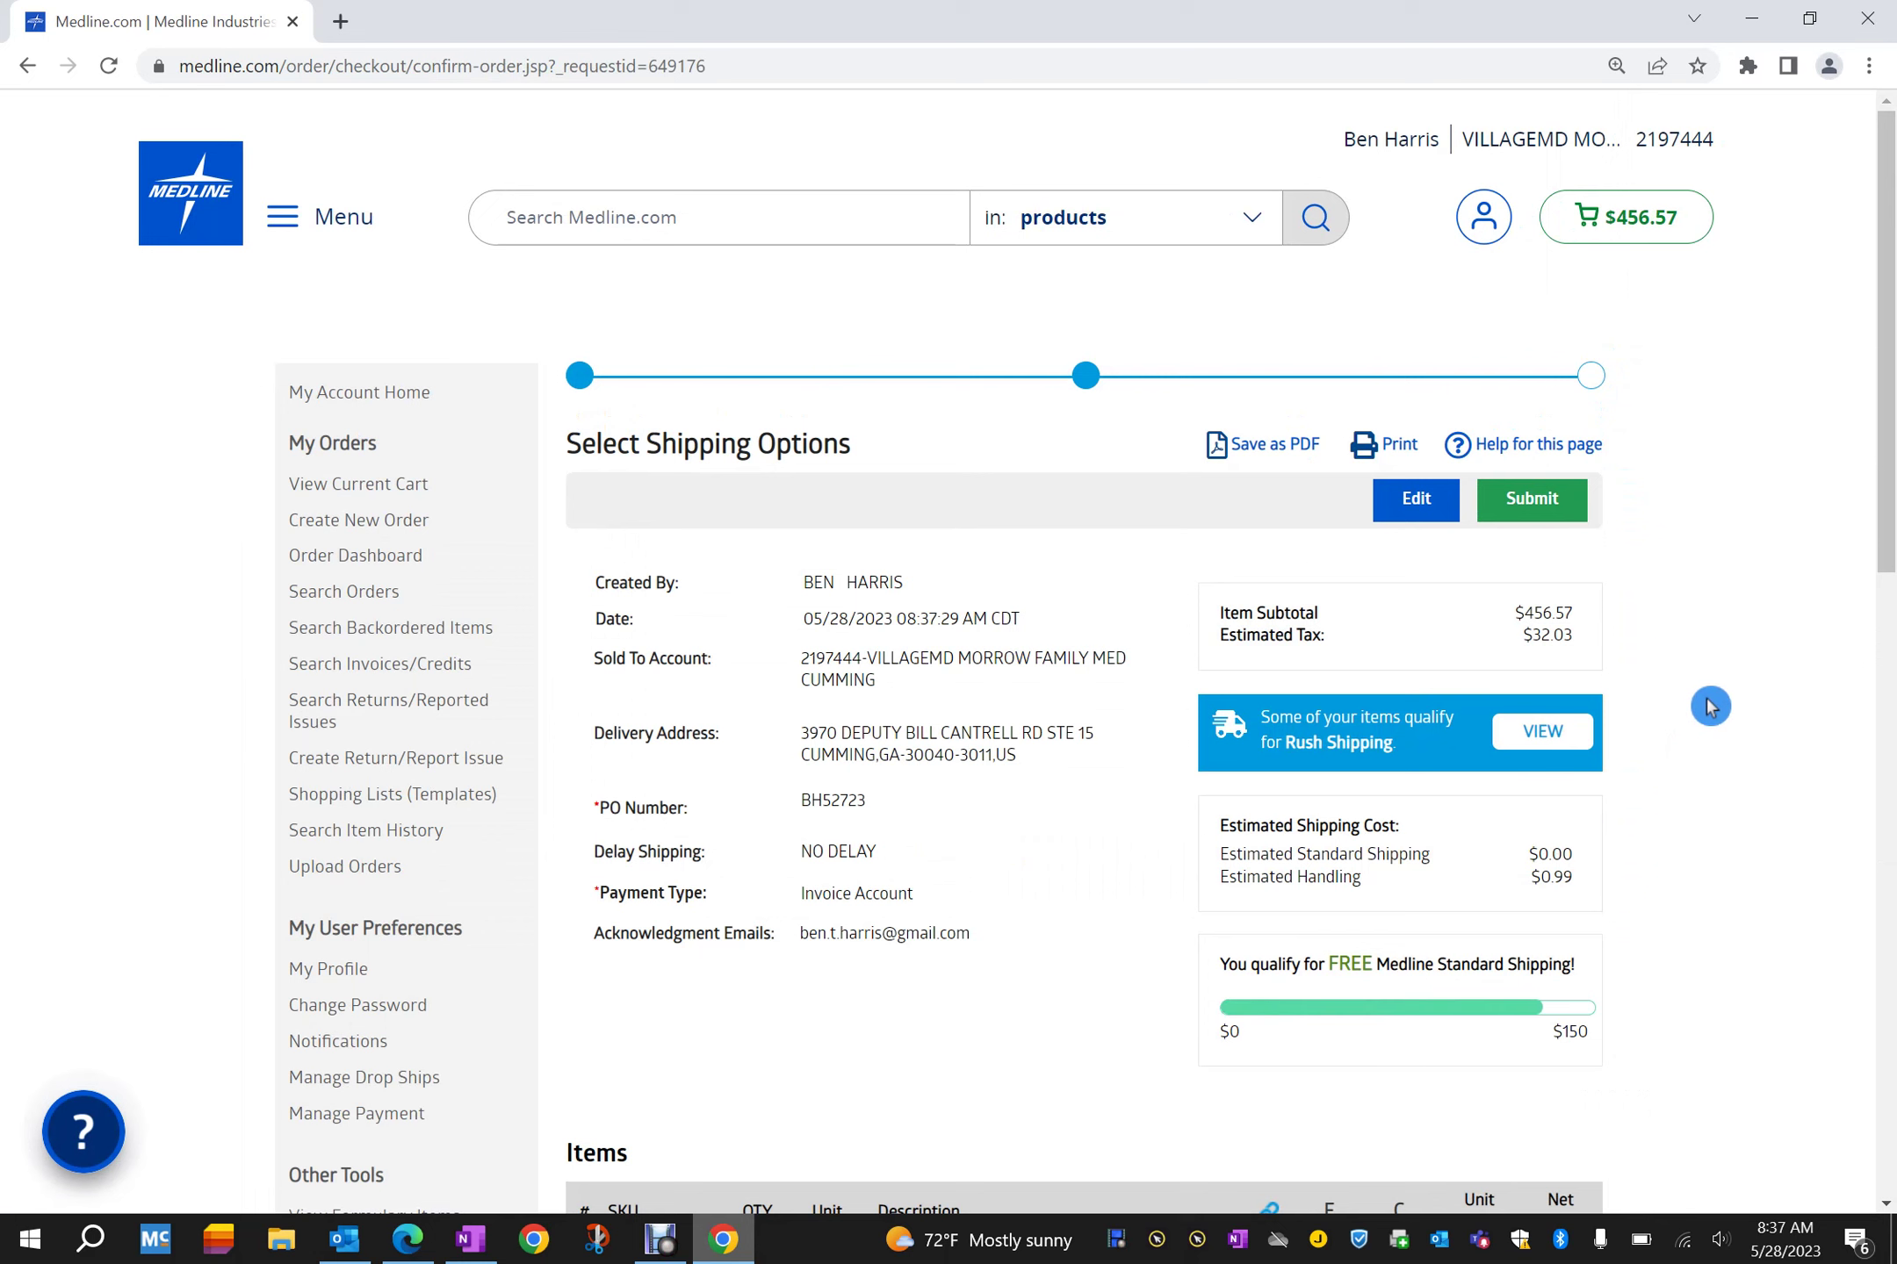
pyautogui.scroll(-3, 1709, 706)
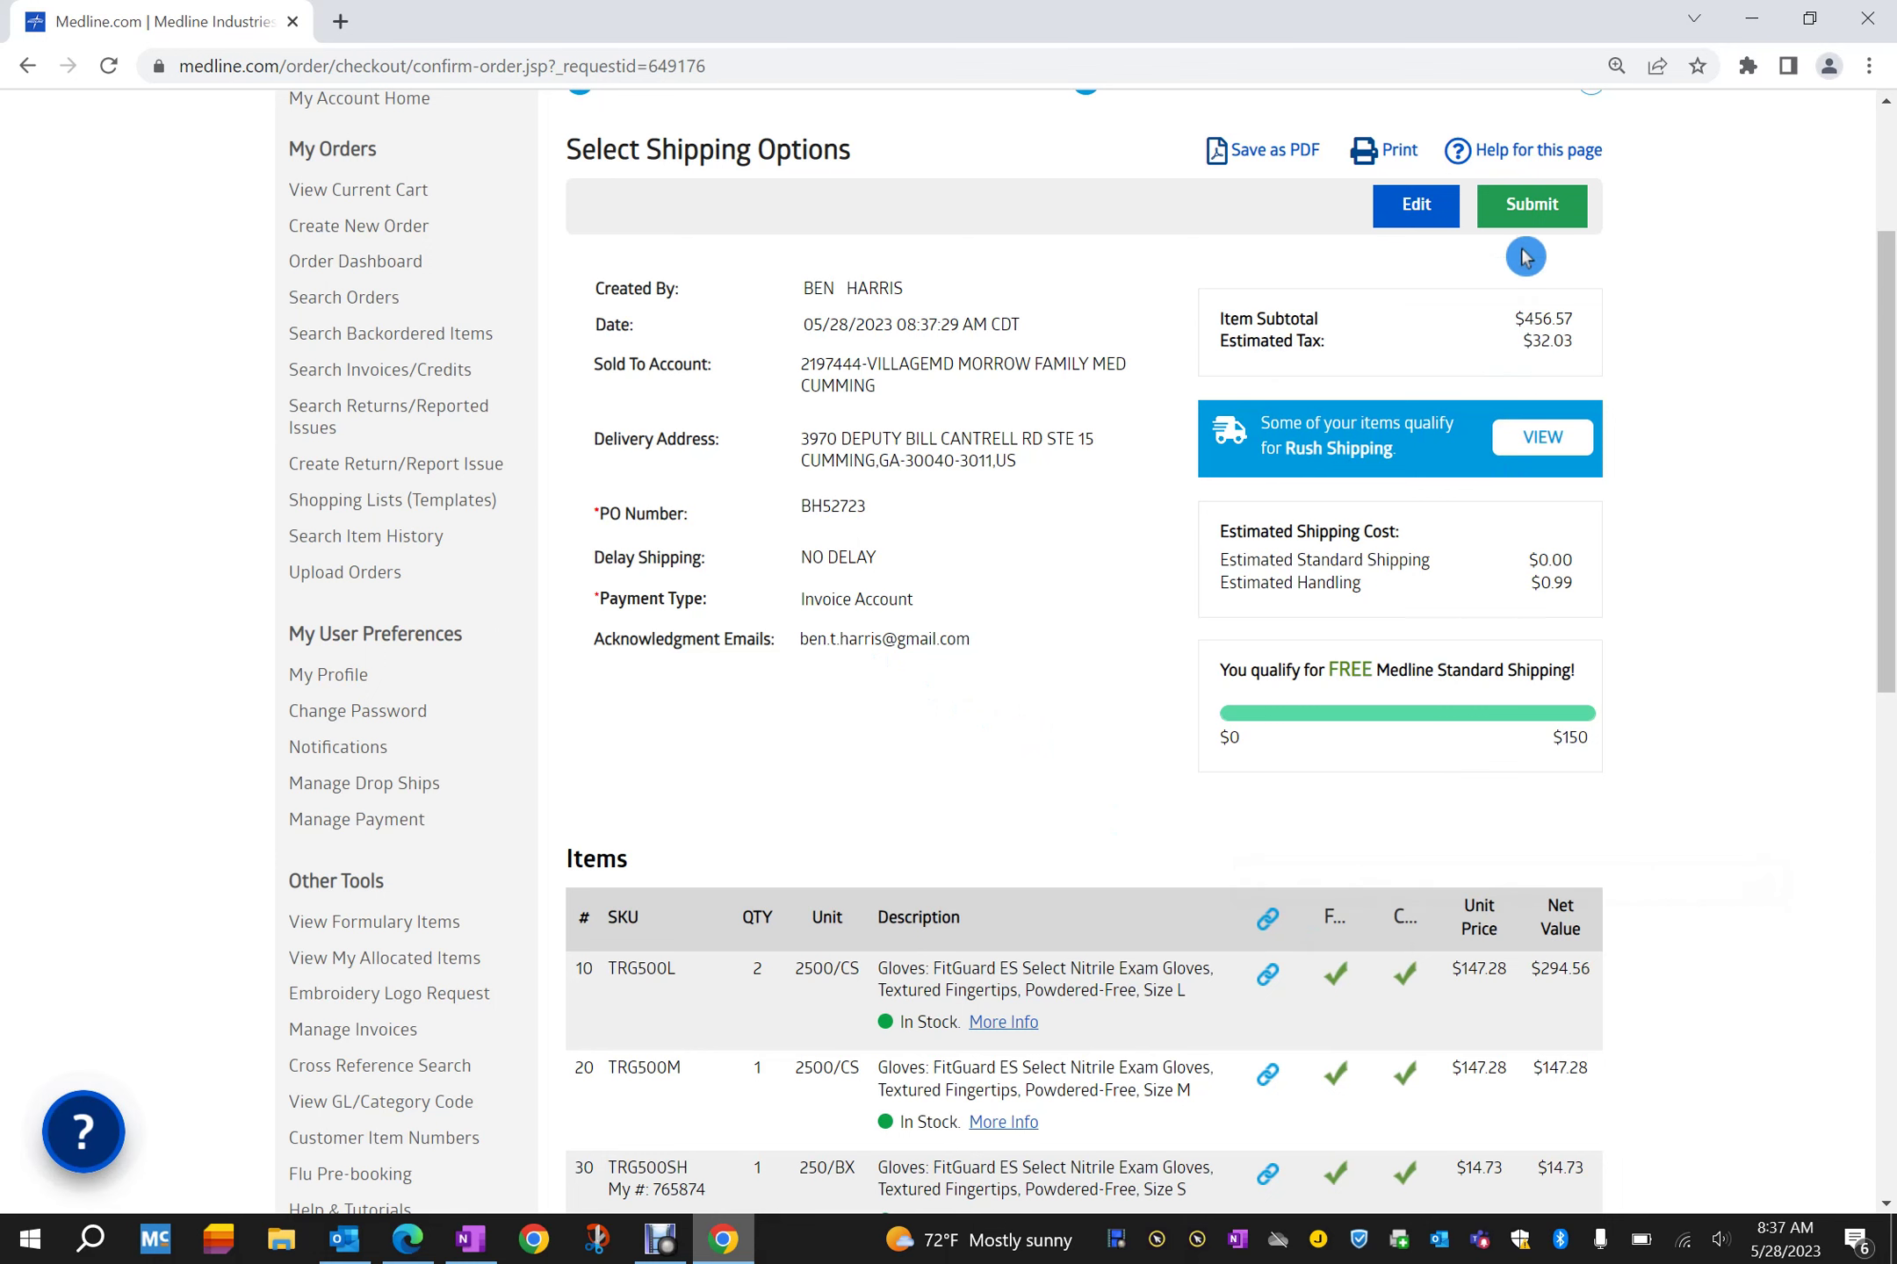
pyautogui.scroll(3, 977, 669)
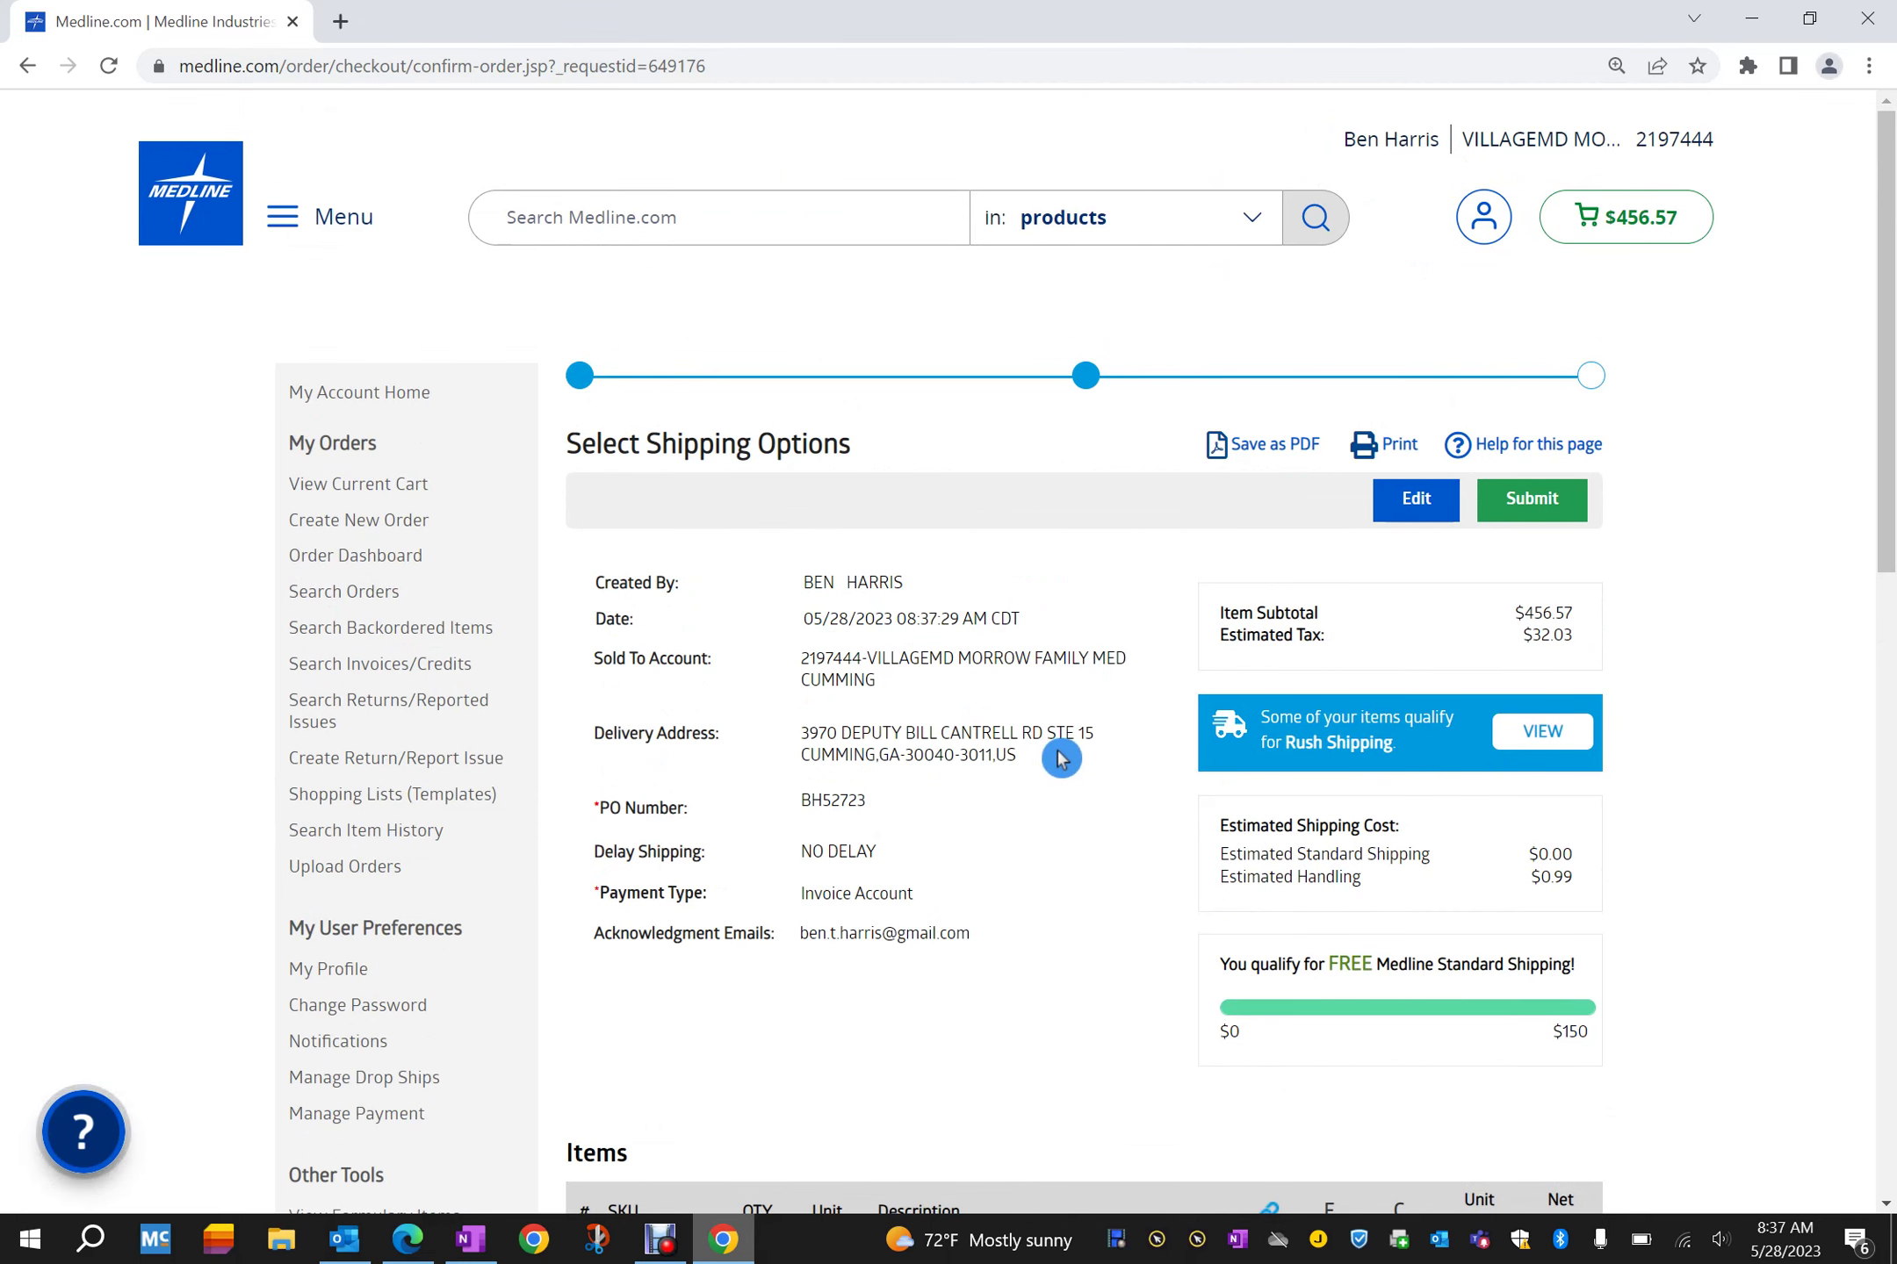
# Step: Return the reviewed order to editing, then save and close it without submitting
pyautogui.scroll(-3, 1063, 762)
pyautogui.scroll(3, 1055, 735)
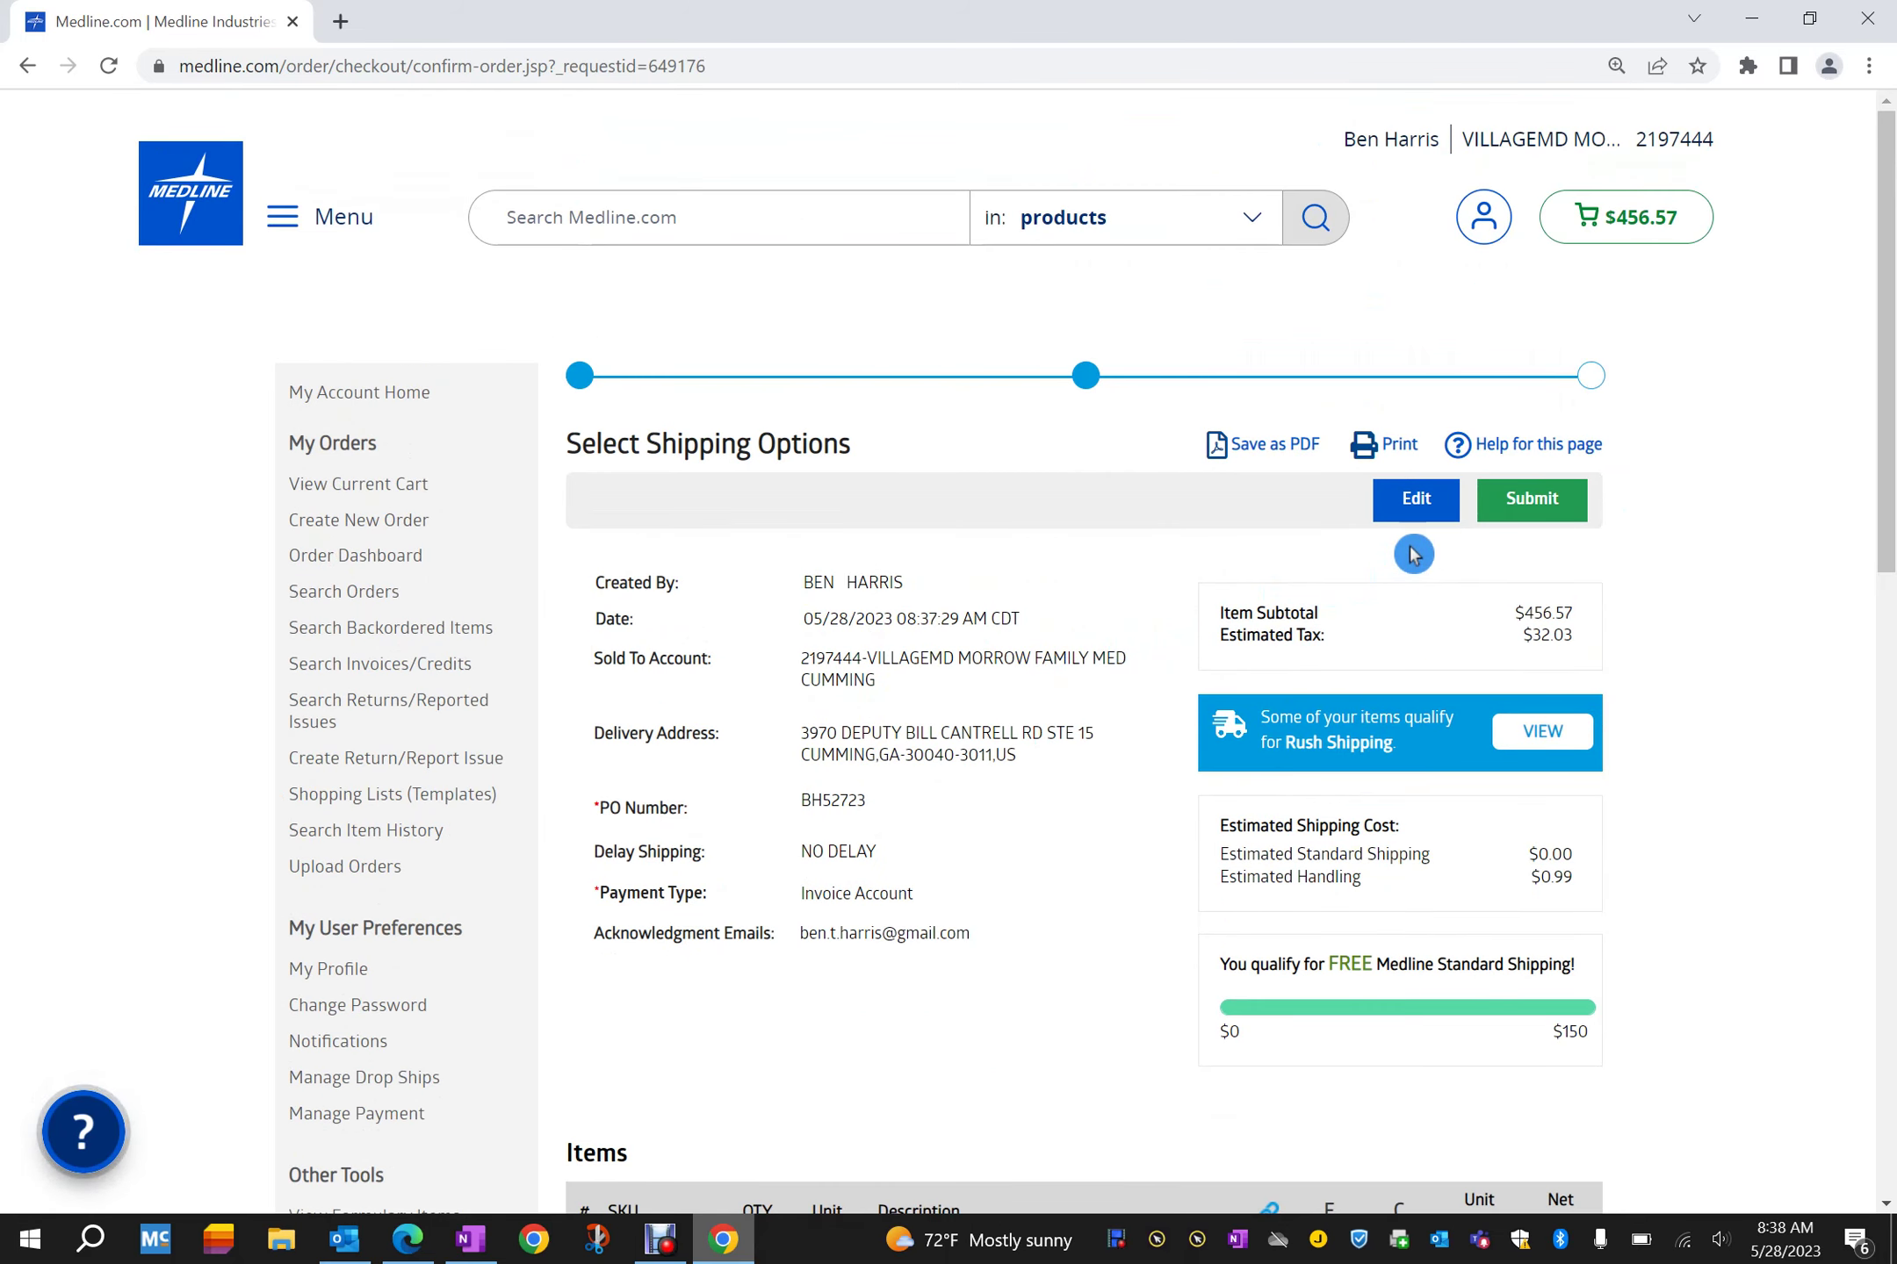
pyautogui.click(1414, 501)
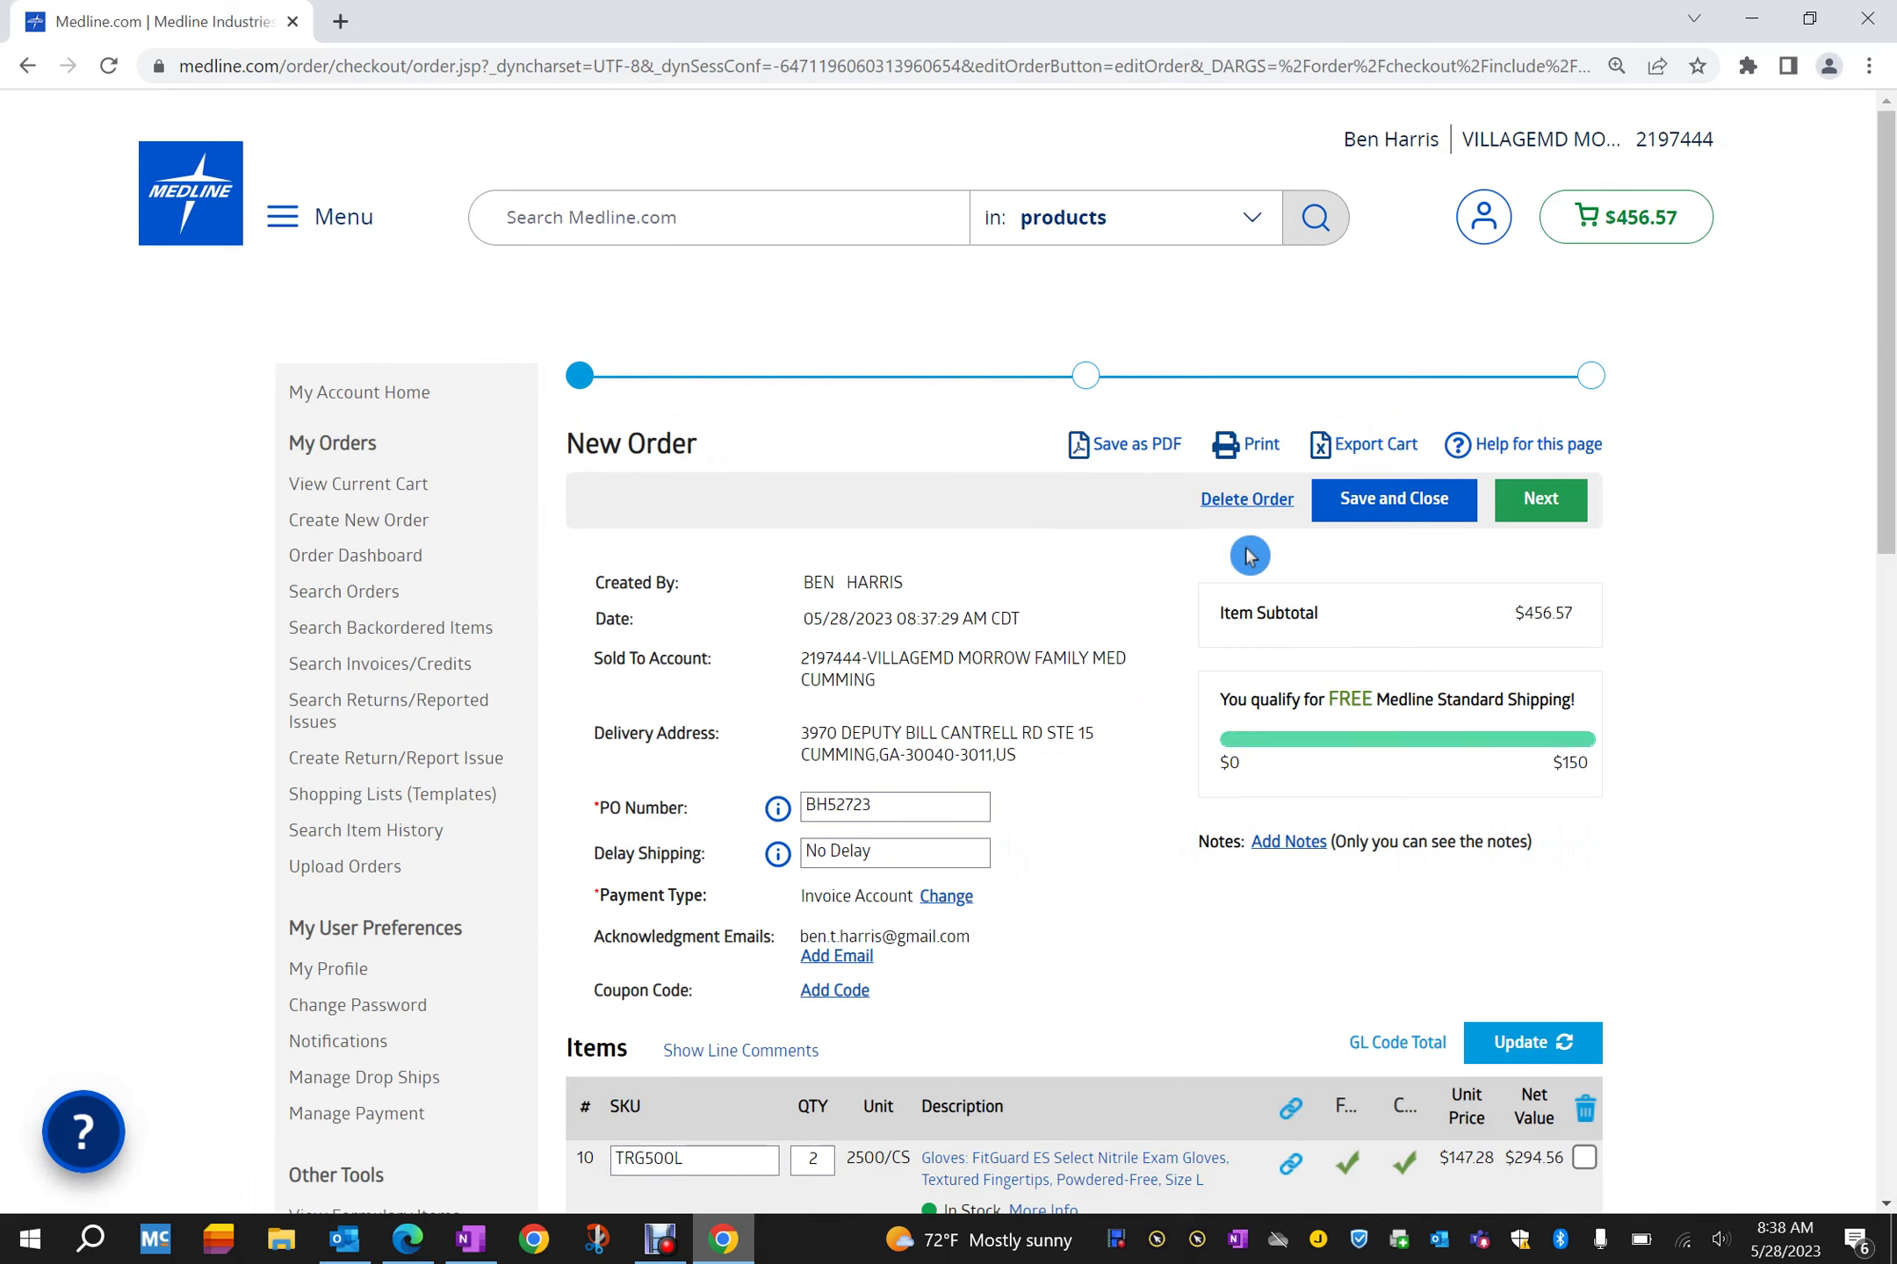
pyautogui.click(1405, 513)
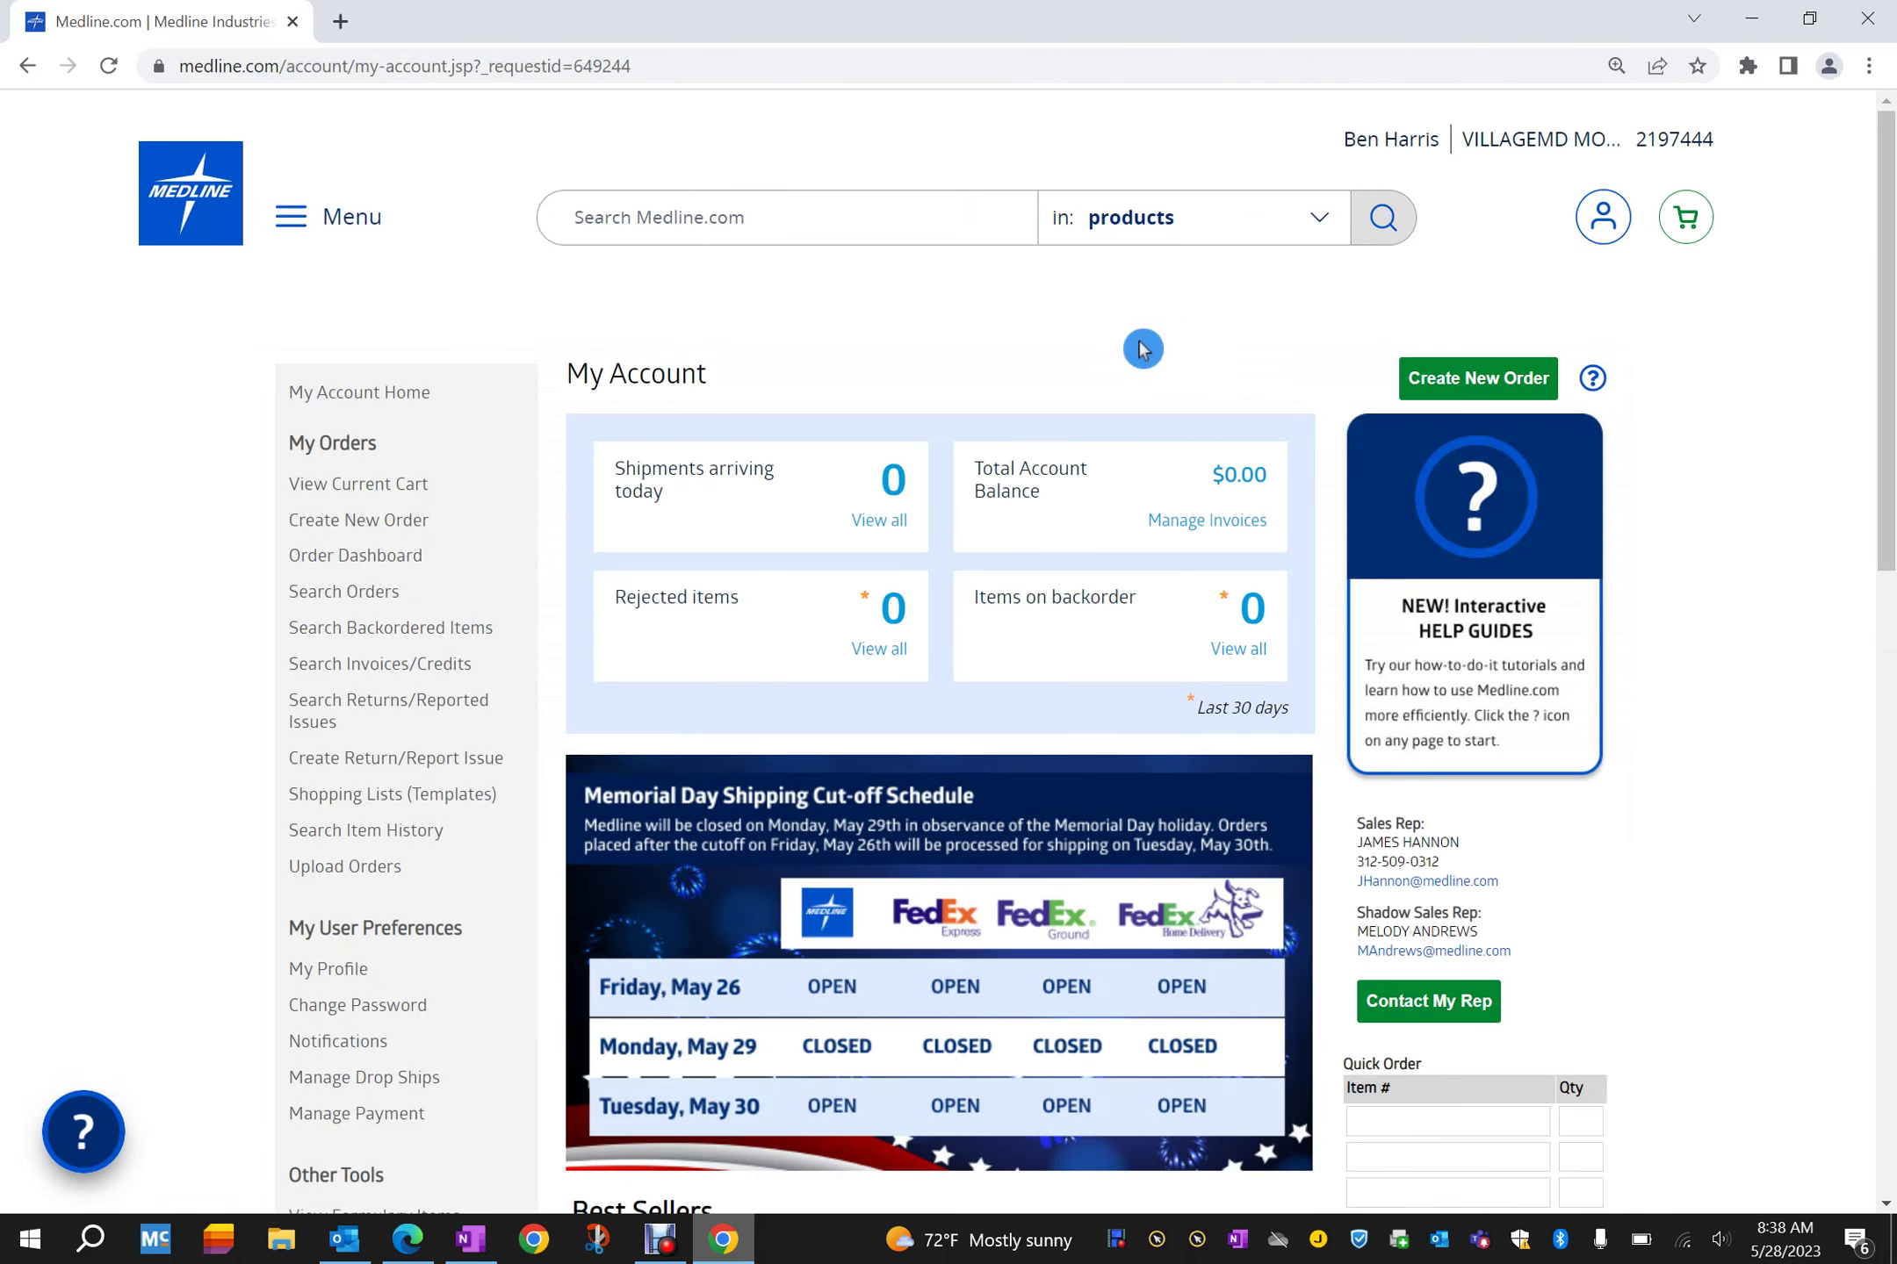
# Step: Search the account's orders placed within the last 1 day, keeping all order statuses and channels
pyautogui.click(1602, 218)
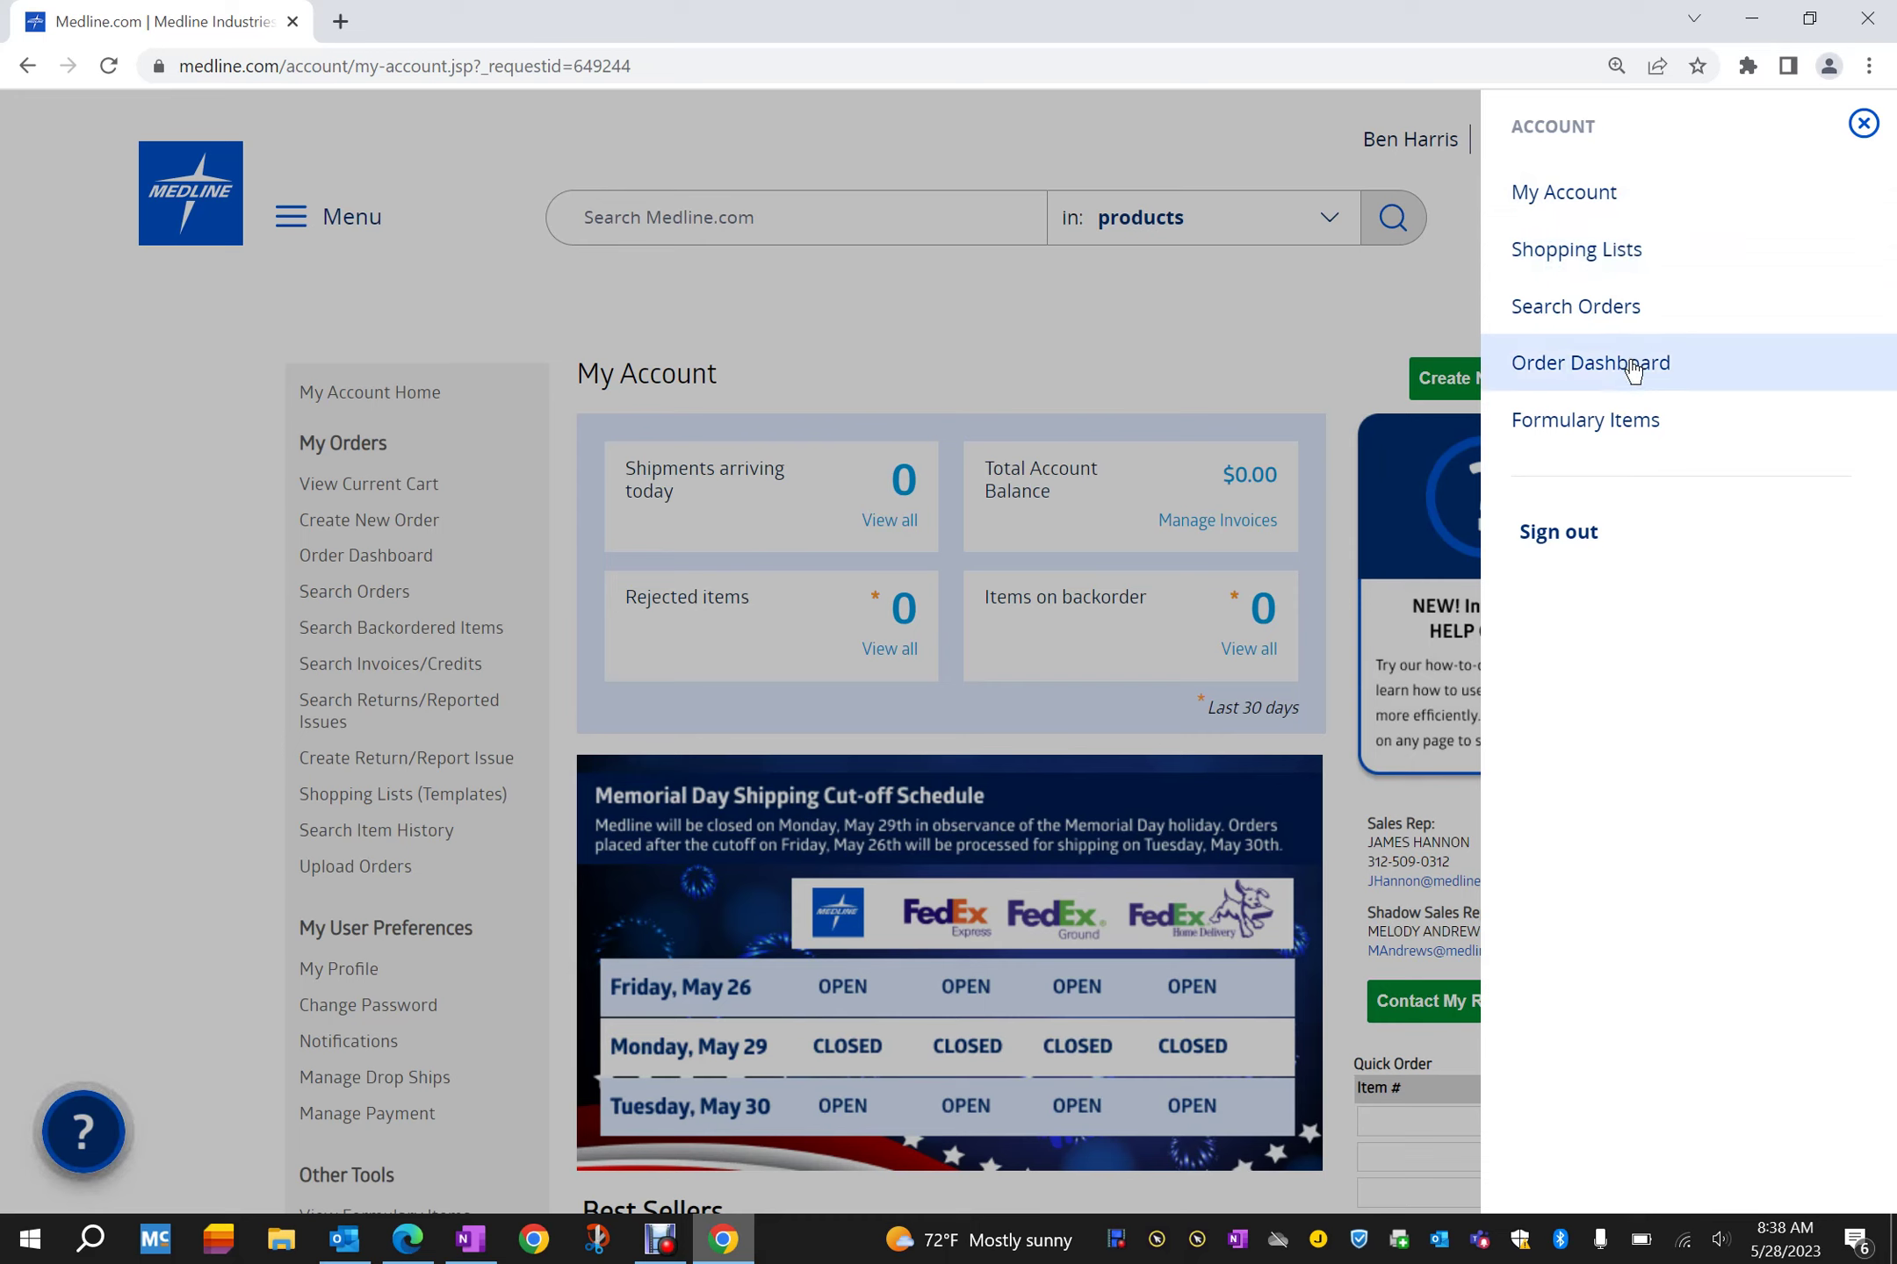
pyautogui.click(1662, 311)
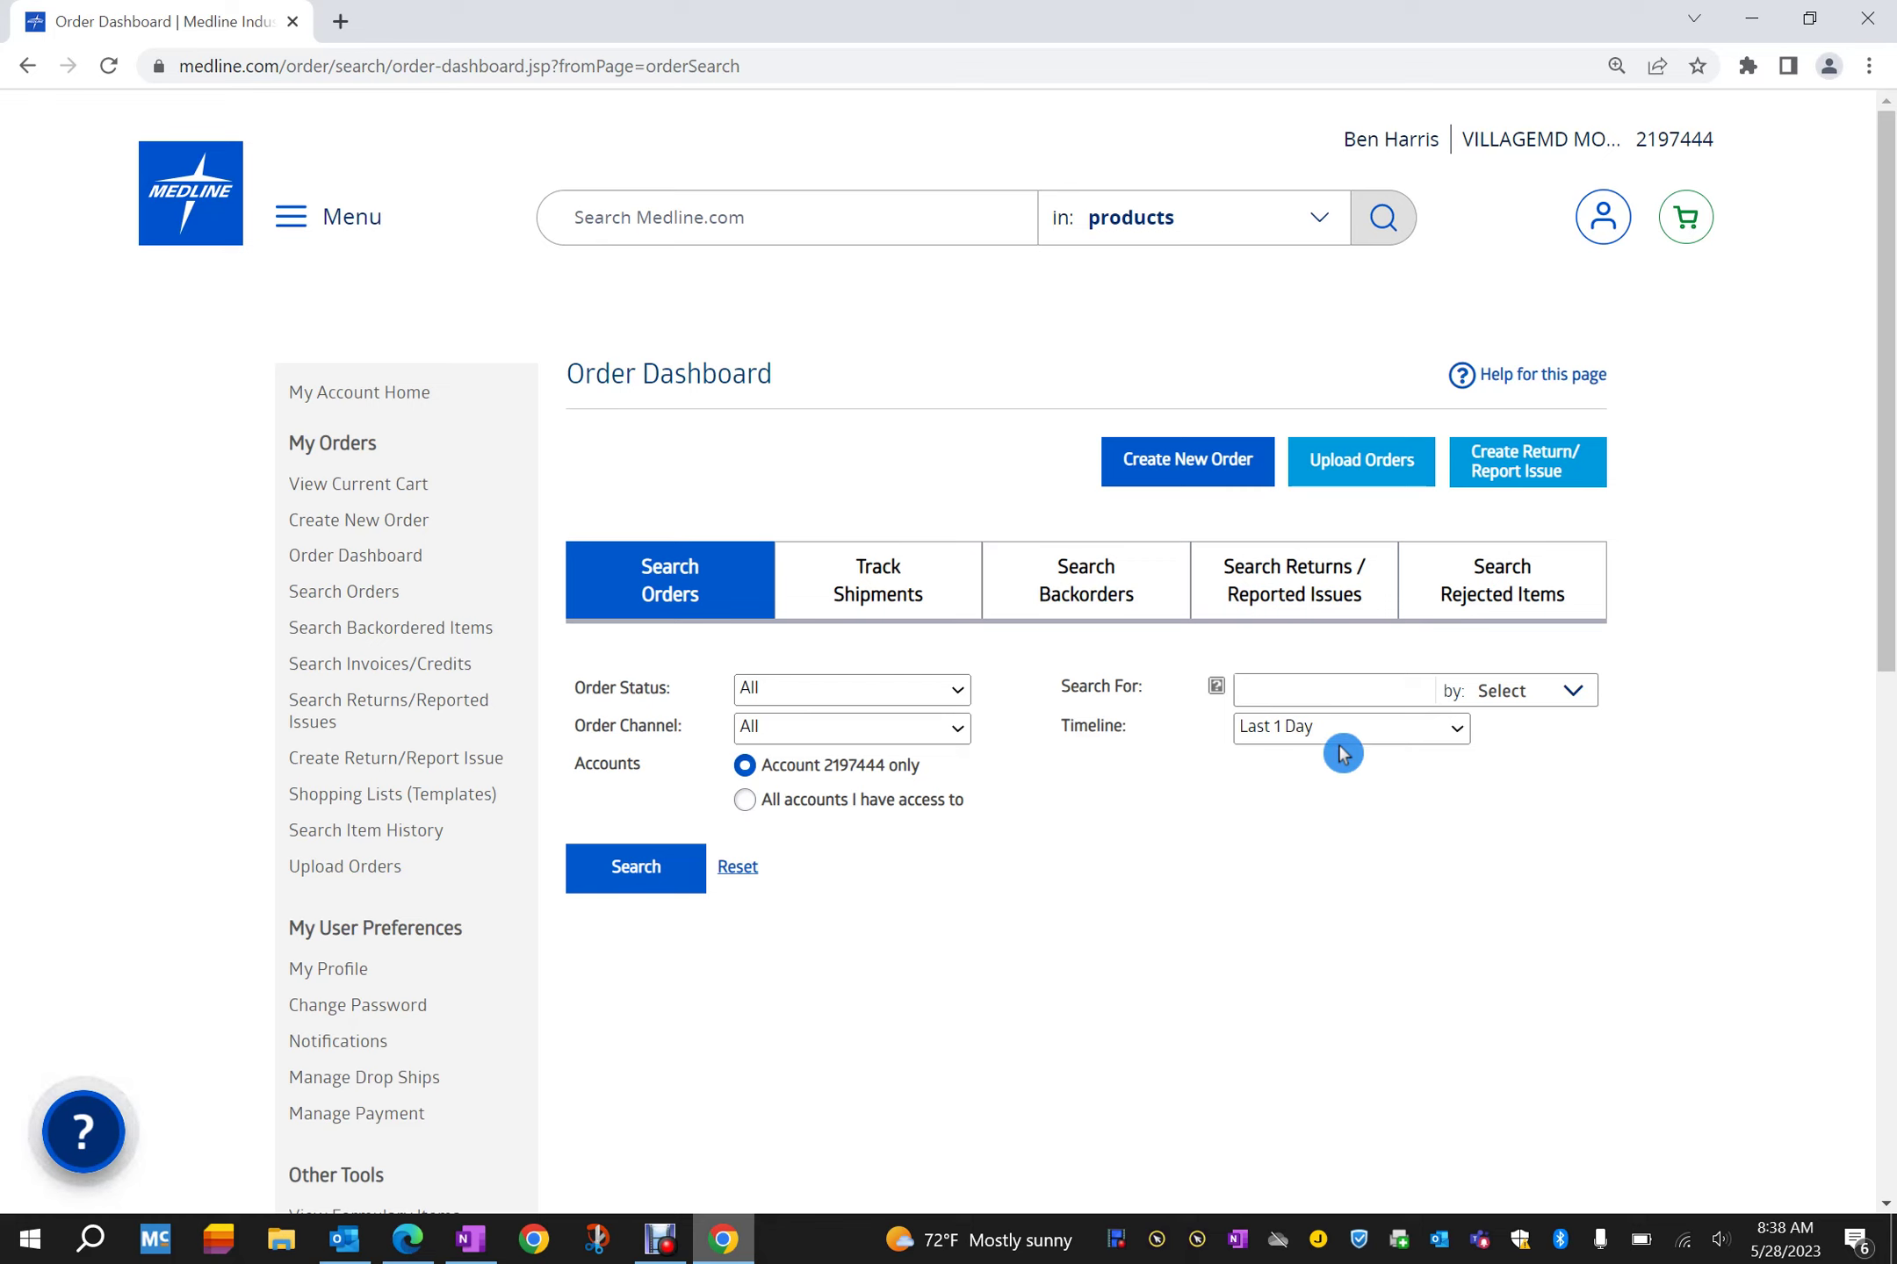
pyautogui.click(1379, 735)
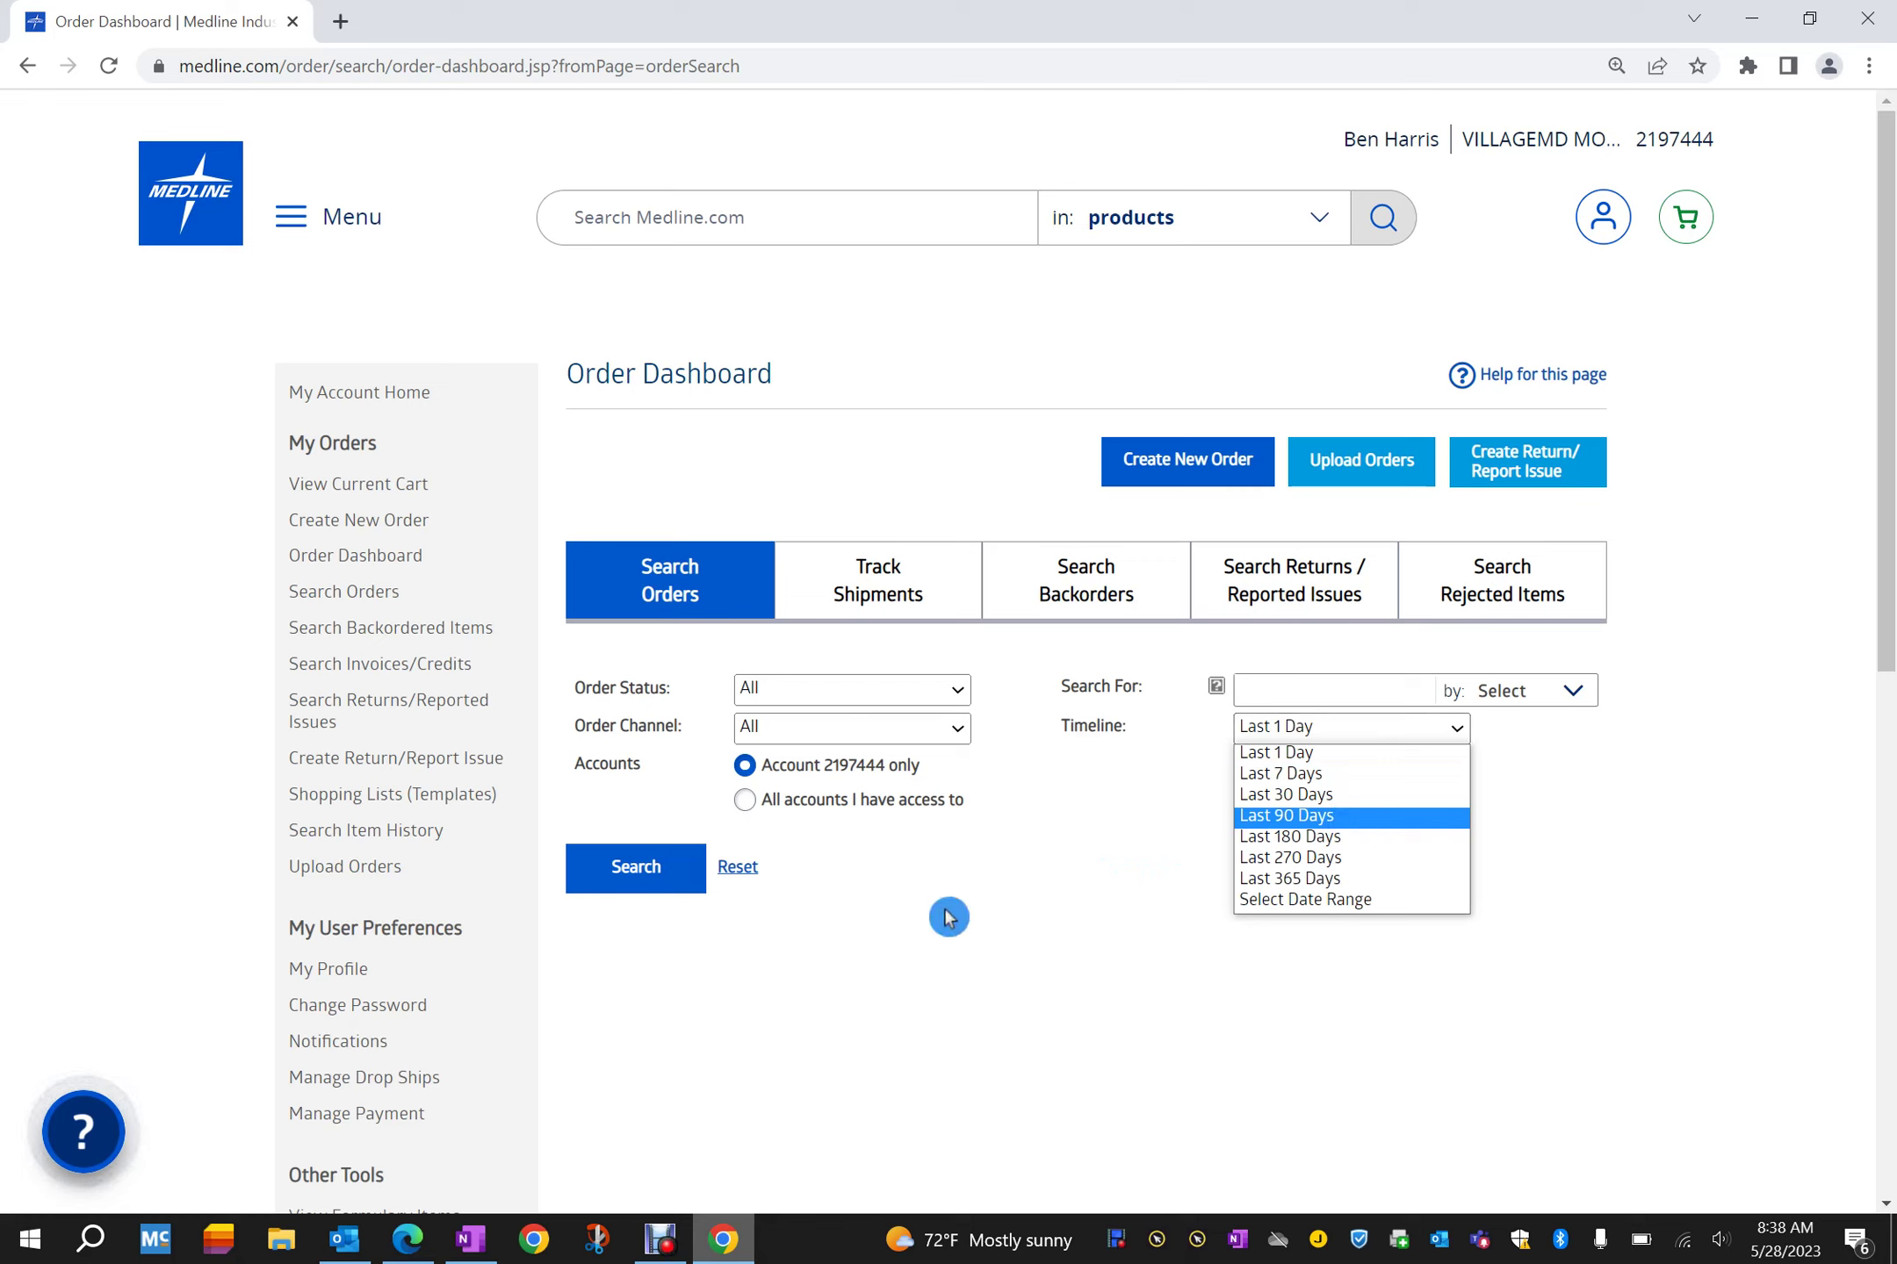
pyautogui.click(1337, 756)
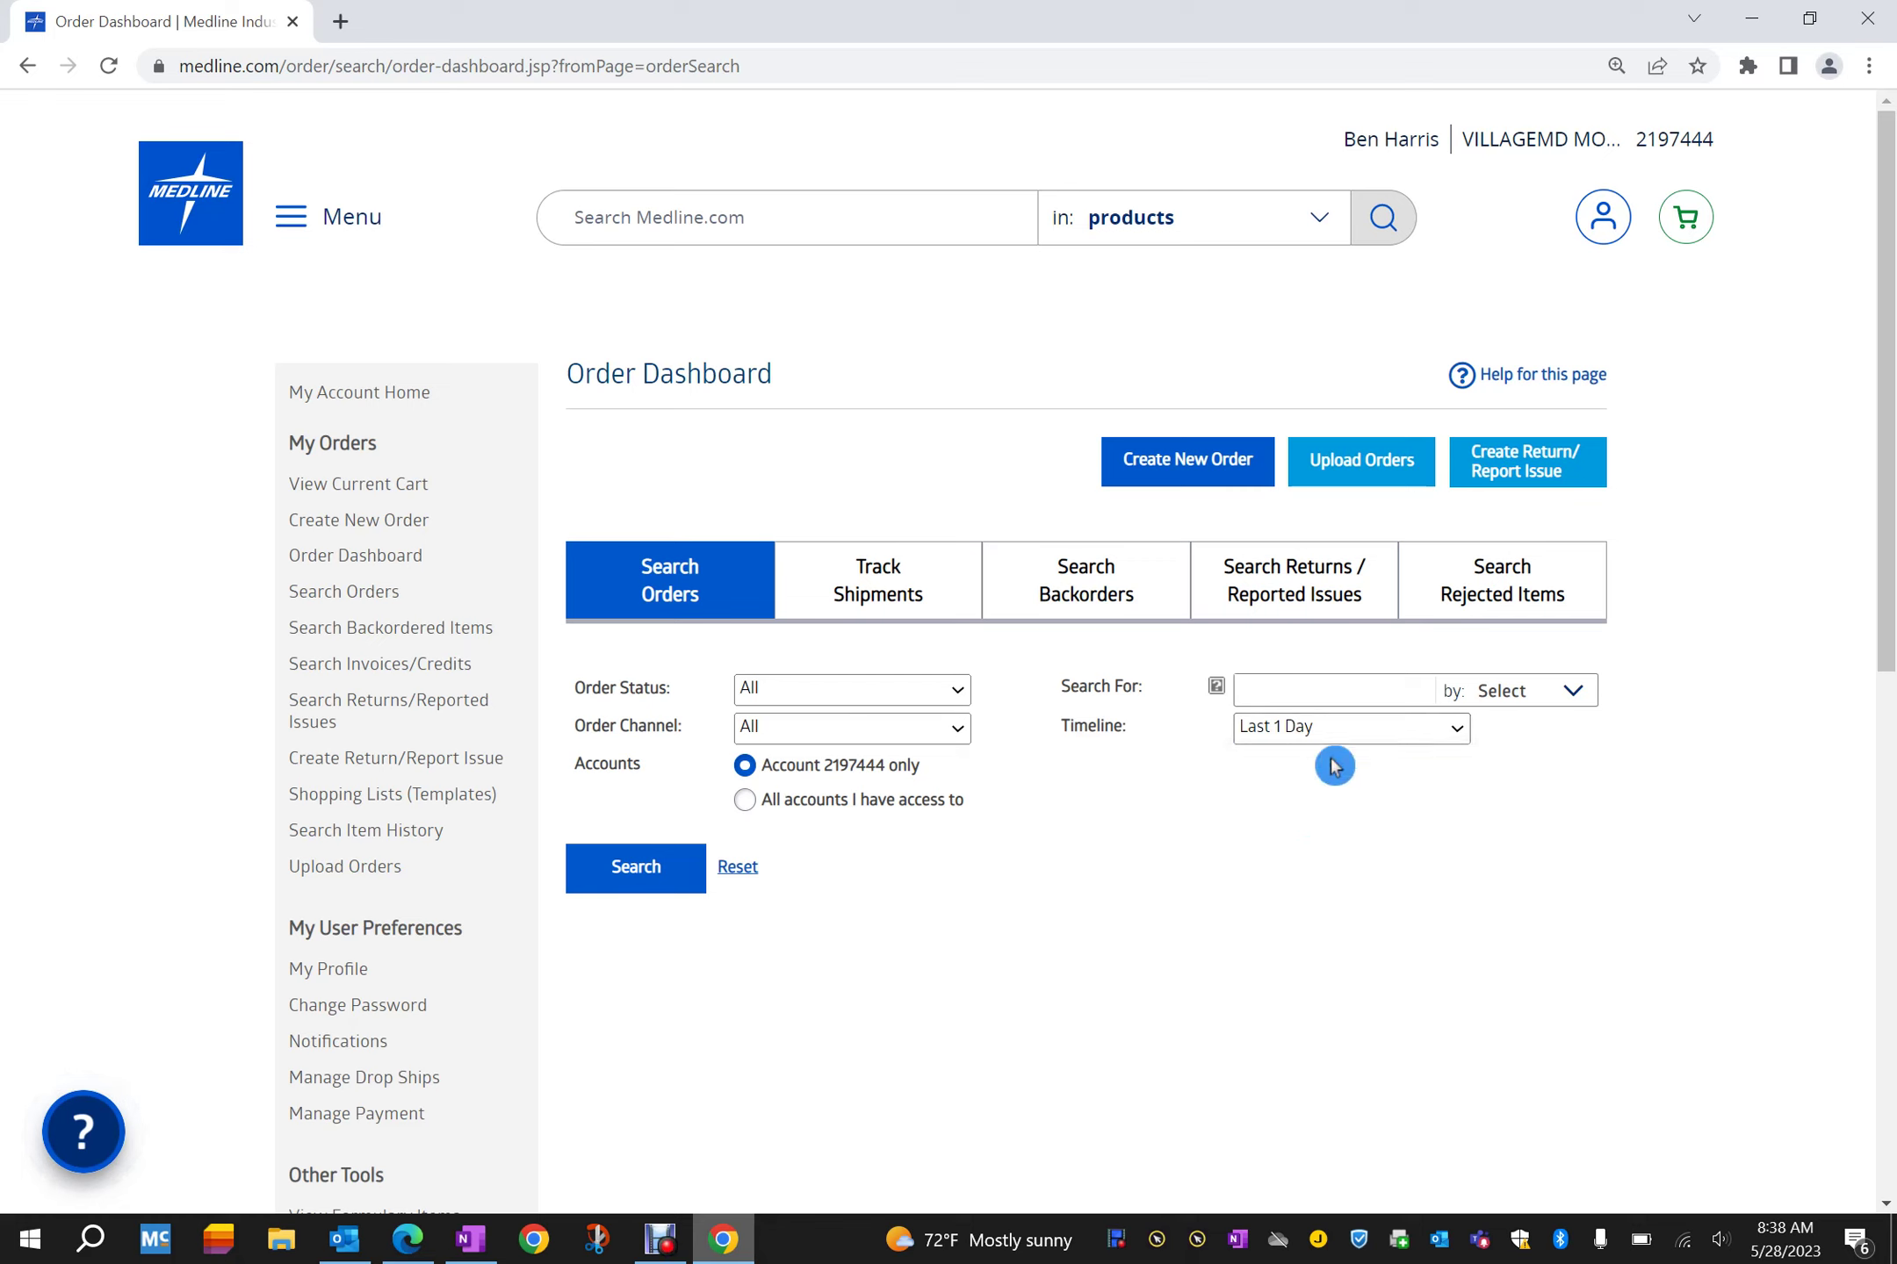
pyautogui.click(623, 885)
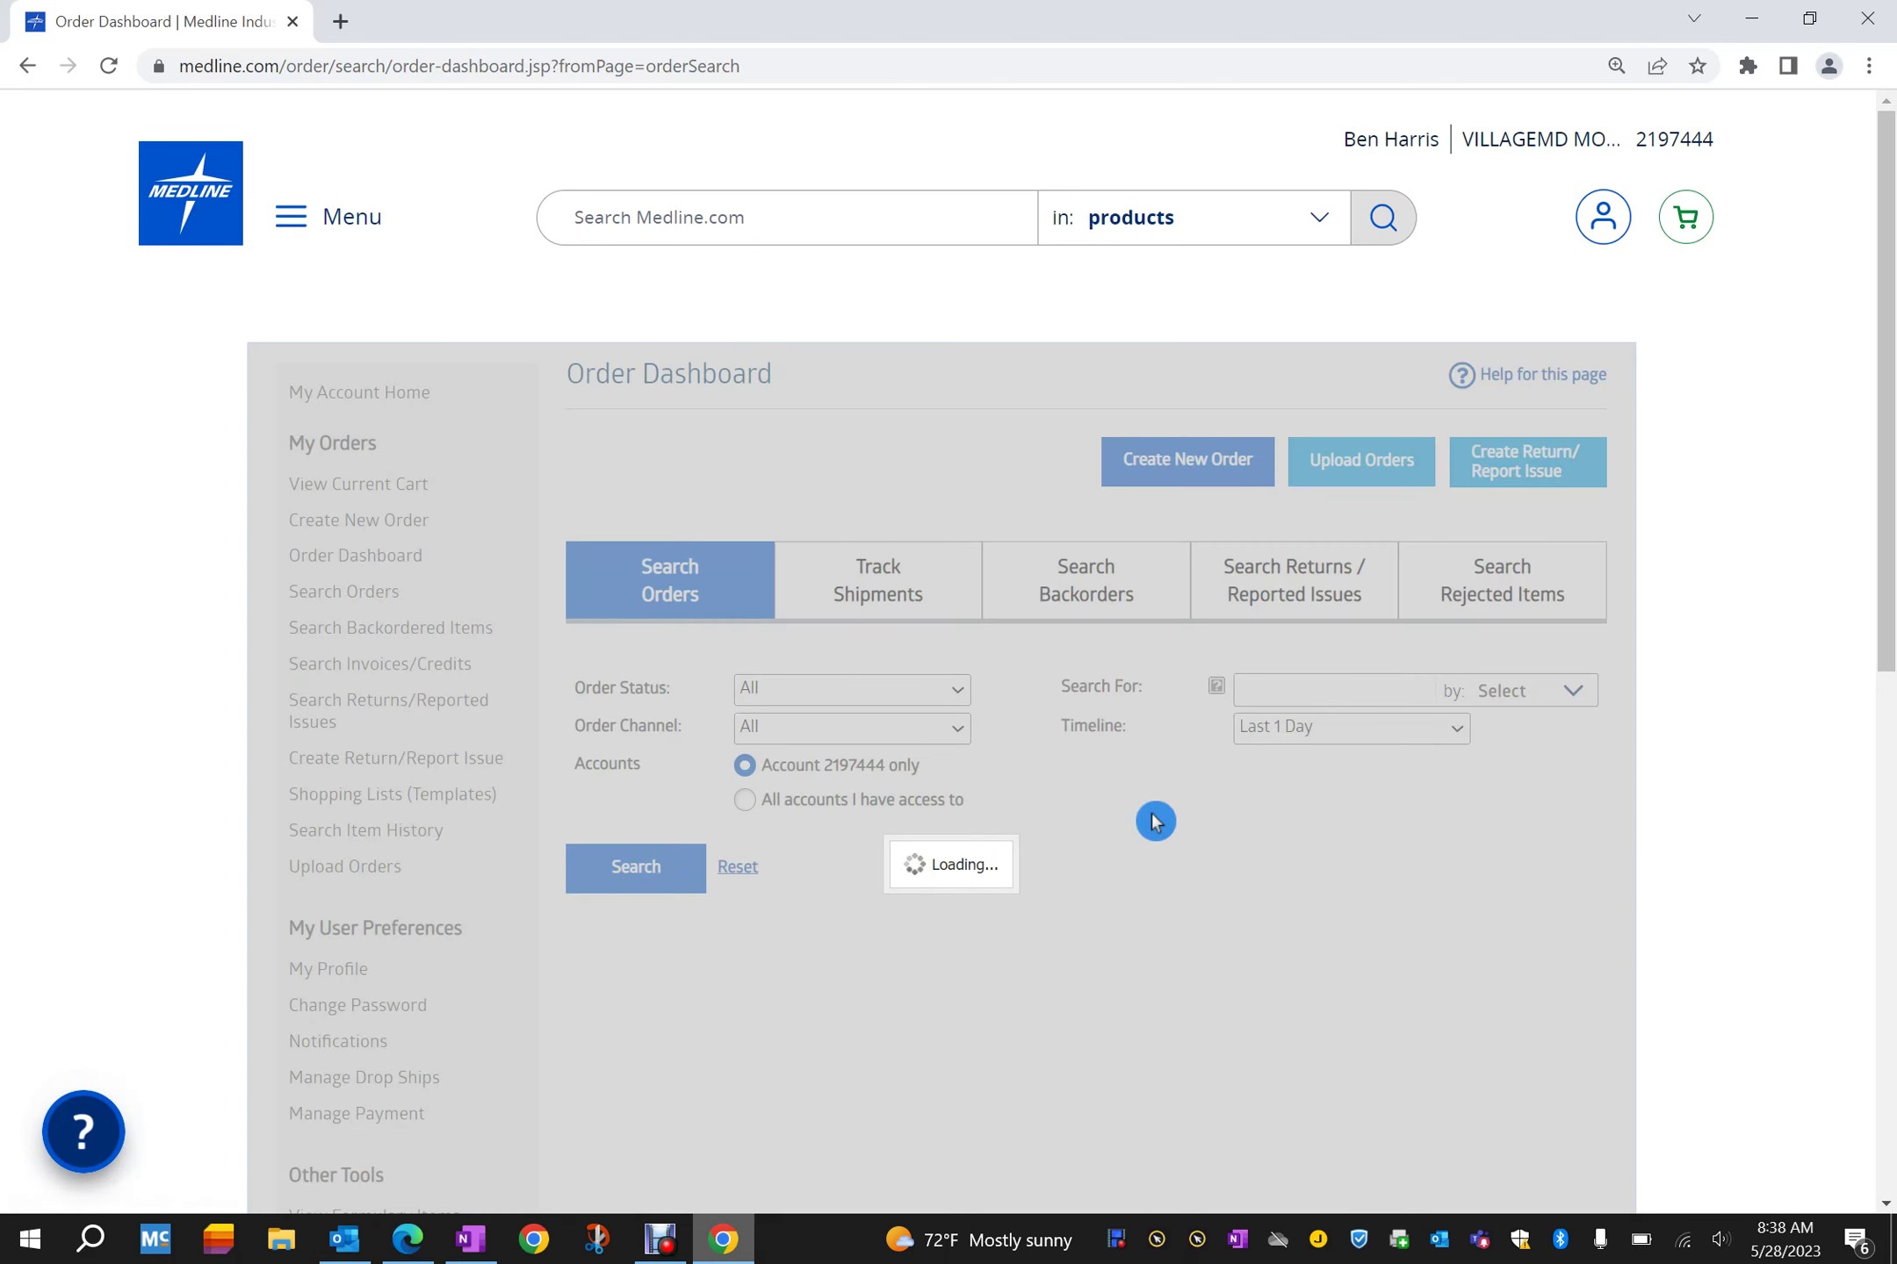
pyautogui.scroll(-3, 1155, 820)
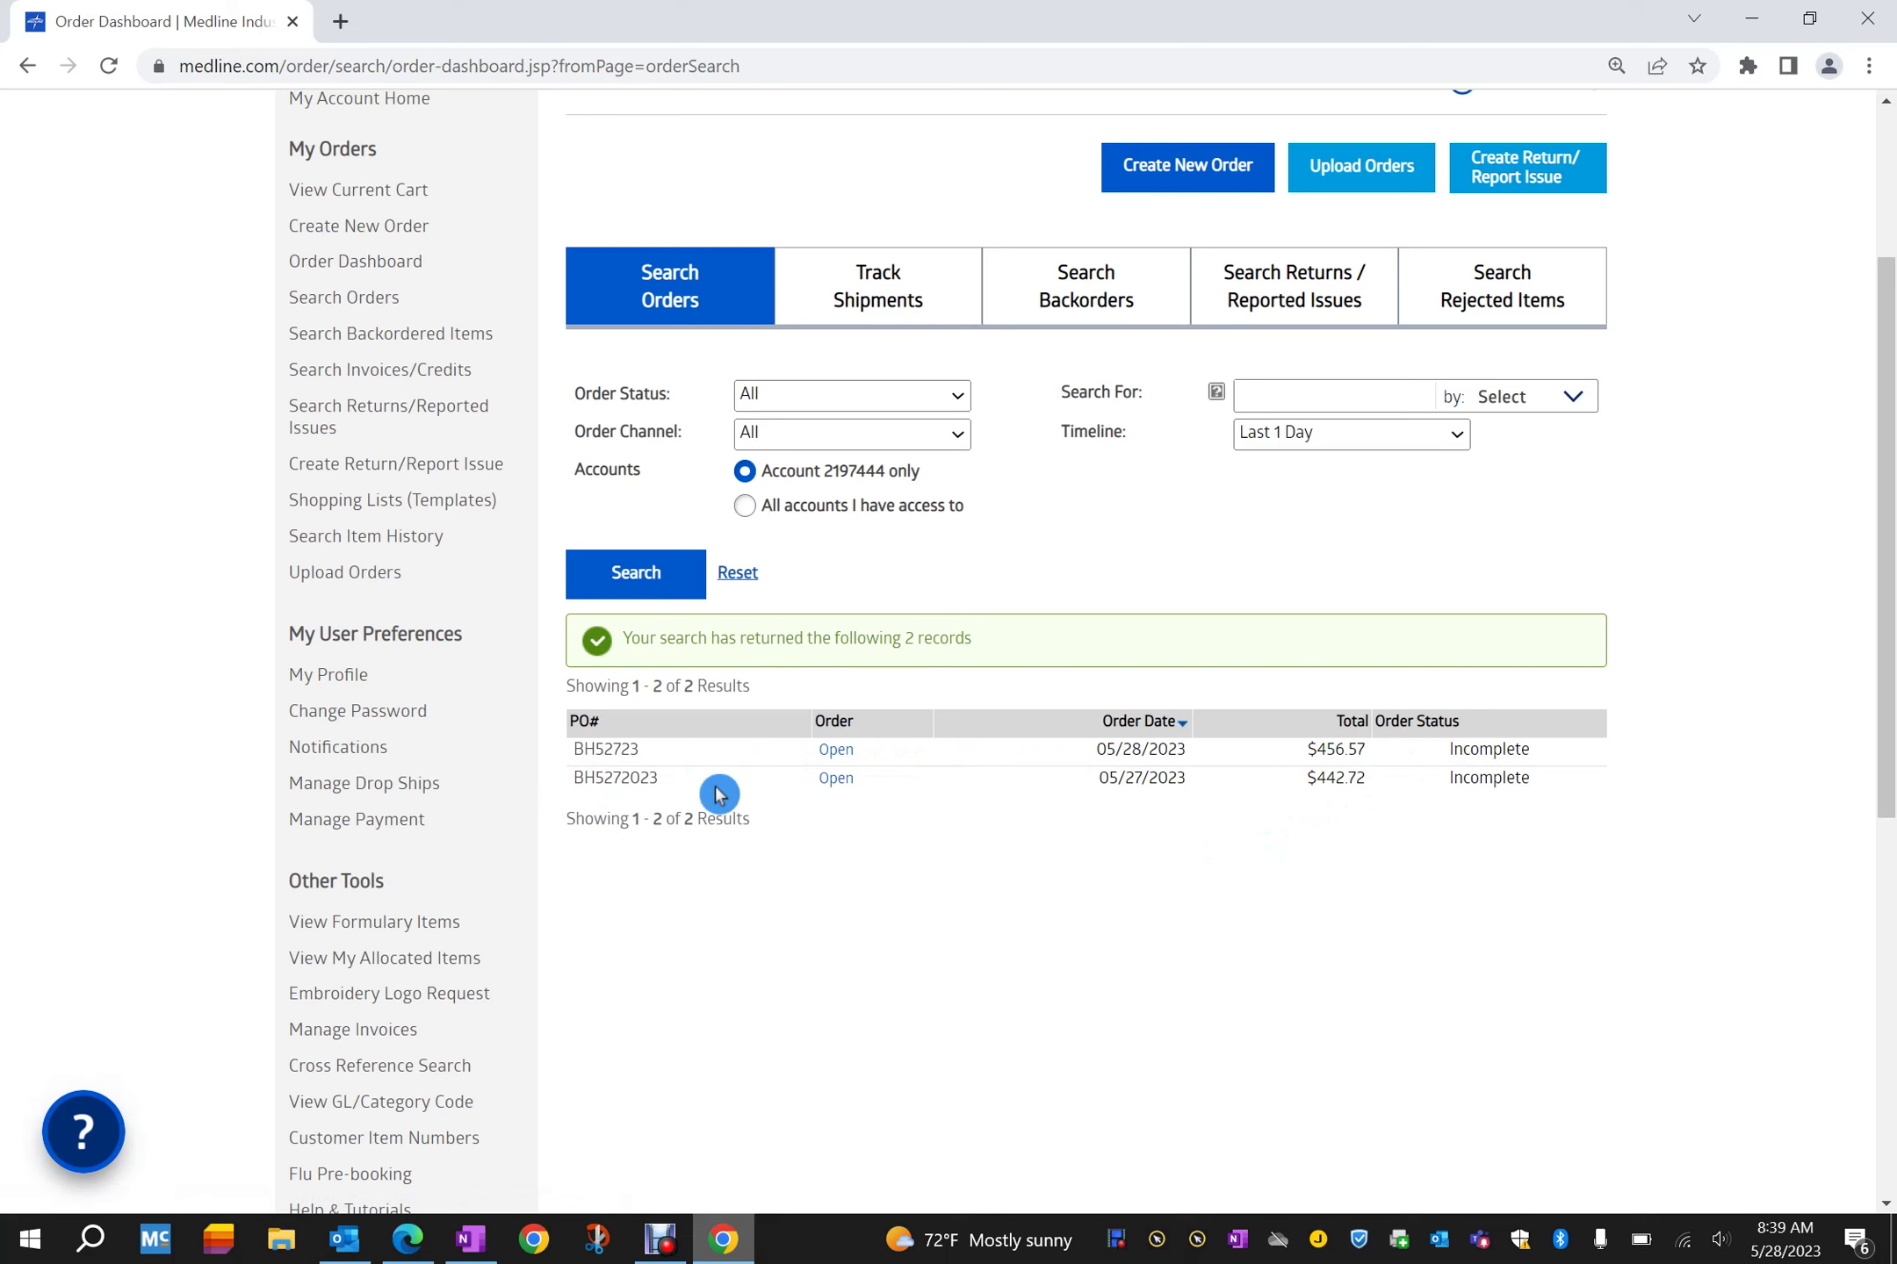
# Step: Open the incomplete order dated 05/28/2023, review its item lines, and save and close it again
pyautogui.click(837, 753)
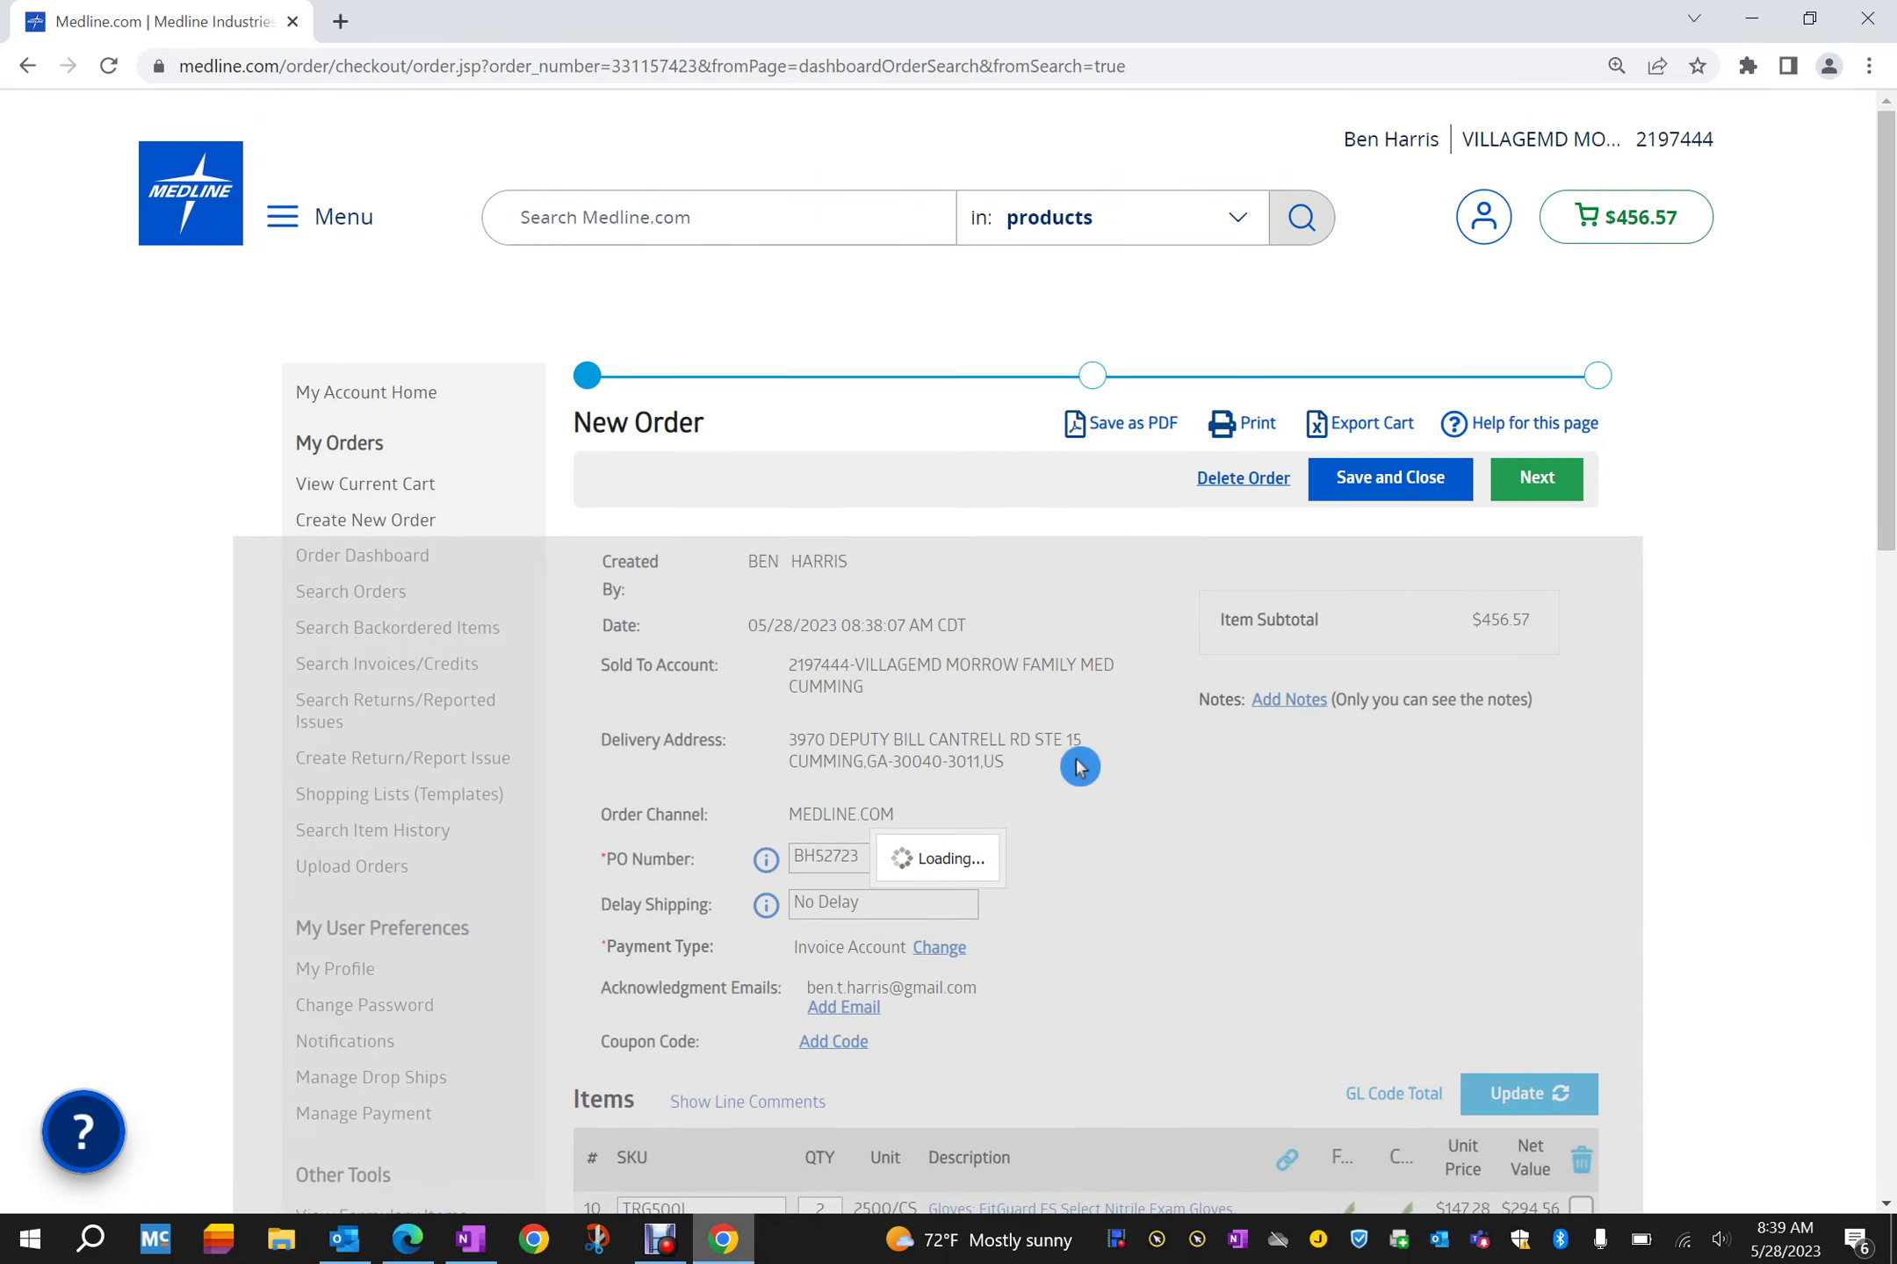
pyautogui.scroll(-3, 1123, 817)
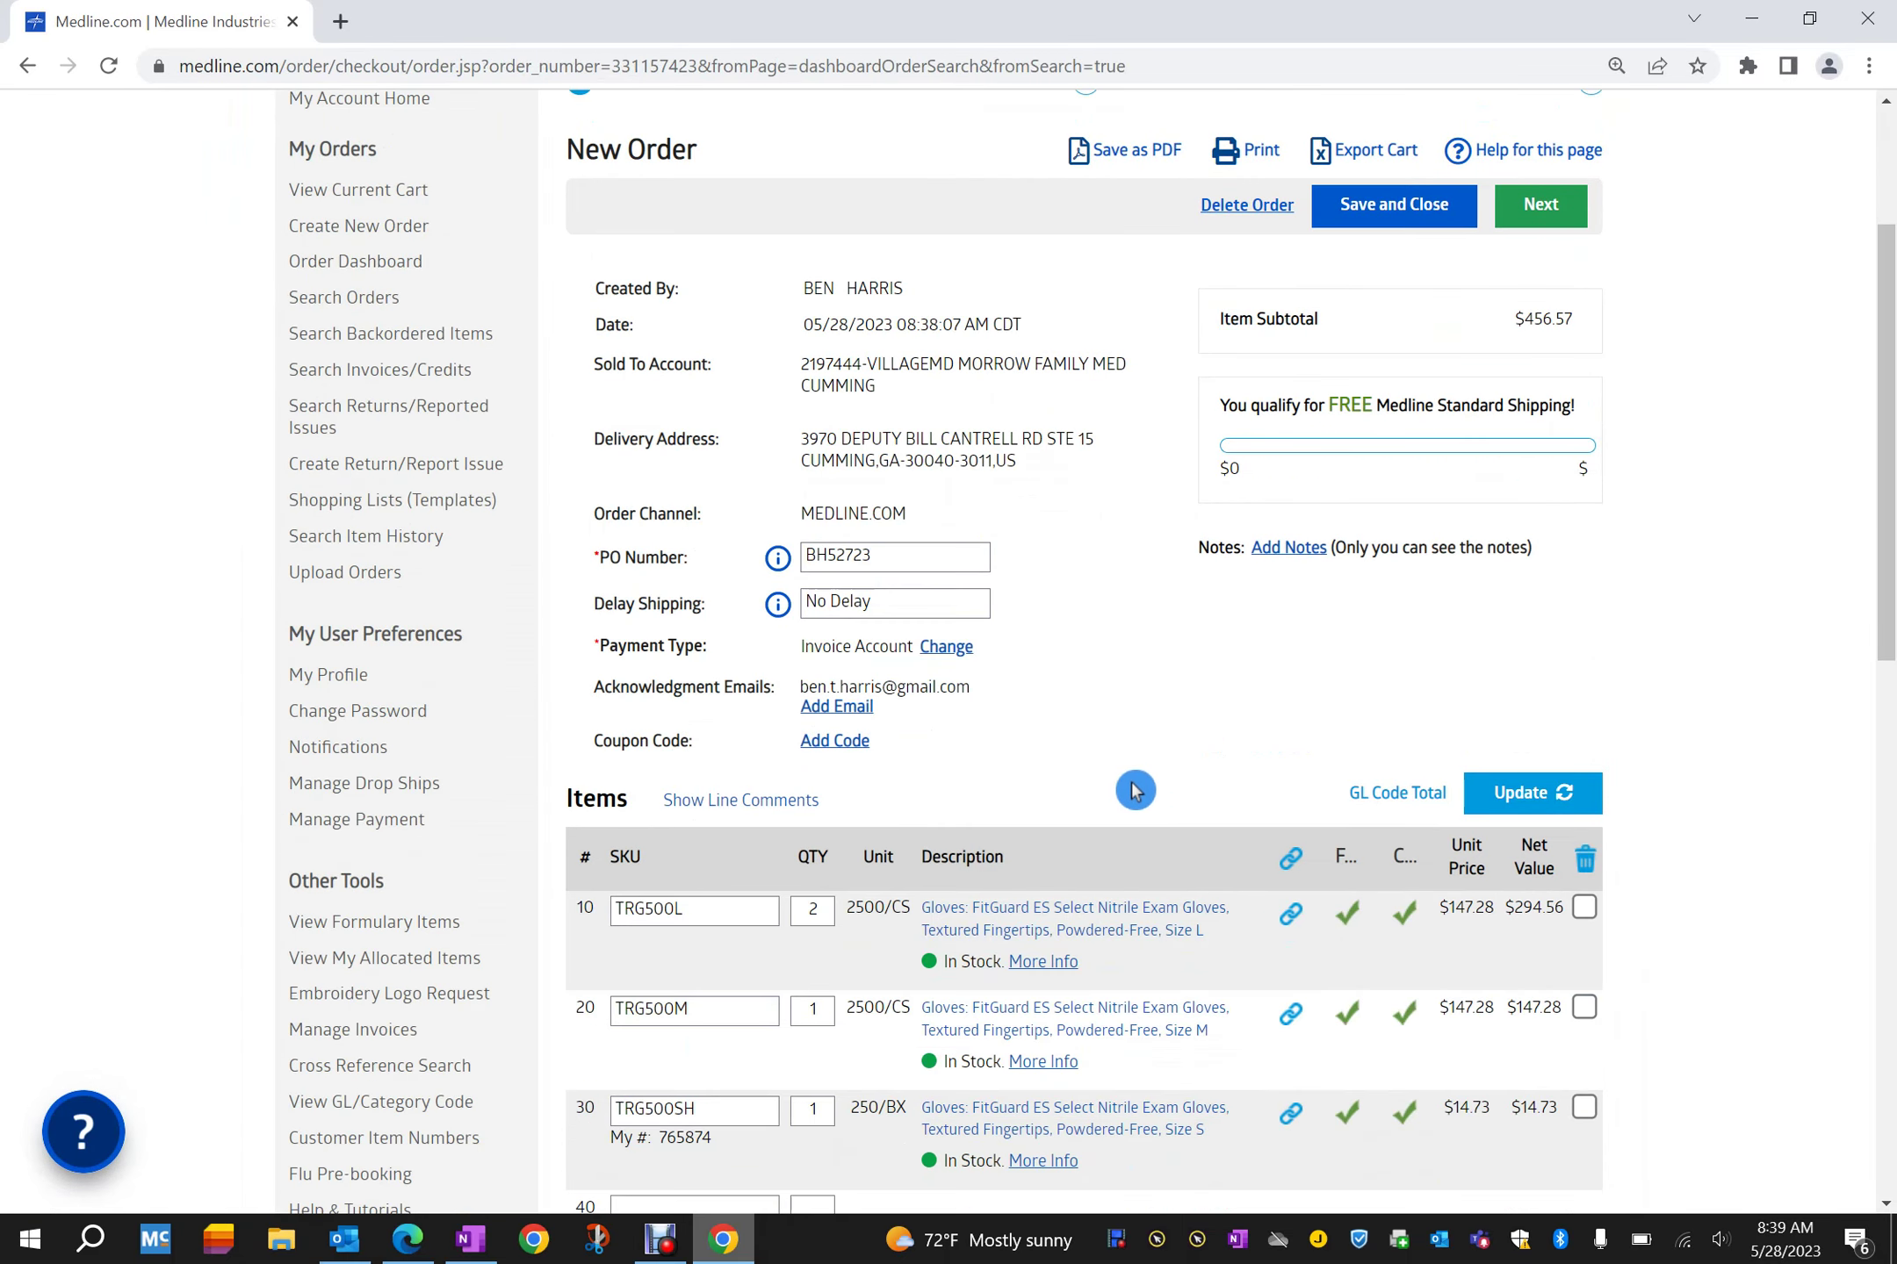
pyautogui.scroll(-3, 1050, 959)
pyautogui.click(694, 1103)
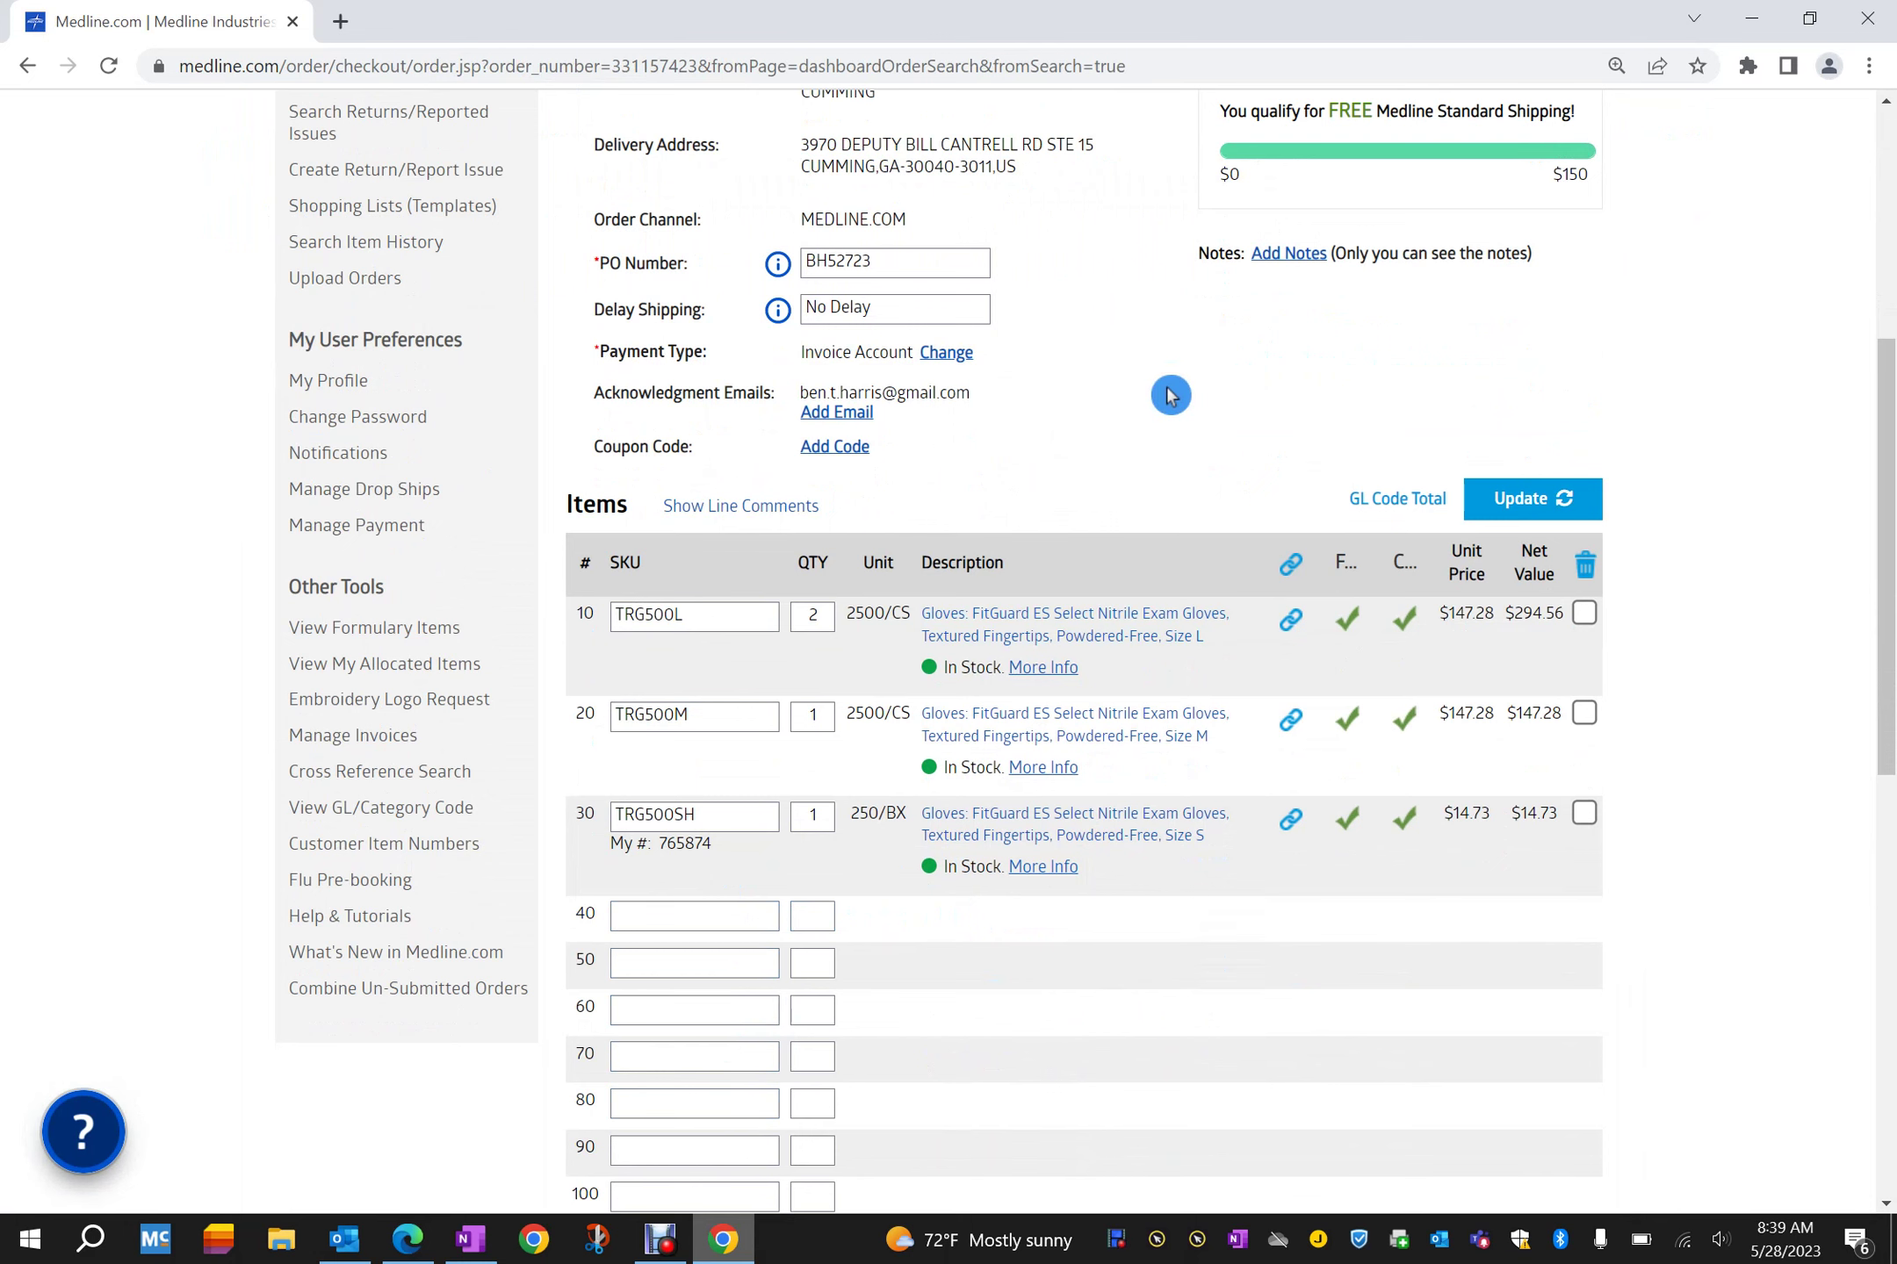
pyautogui.scroll(6, 1169, 393)
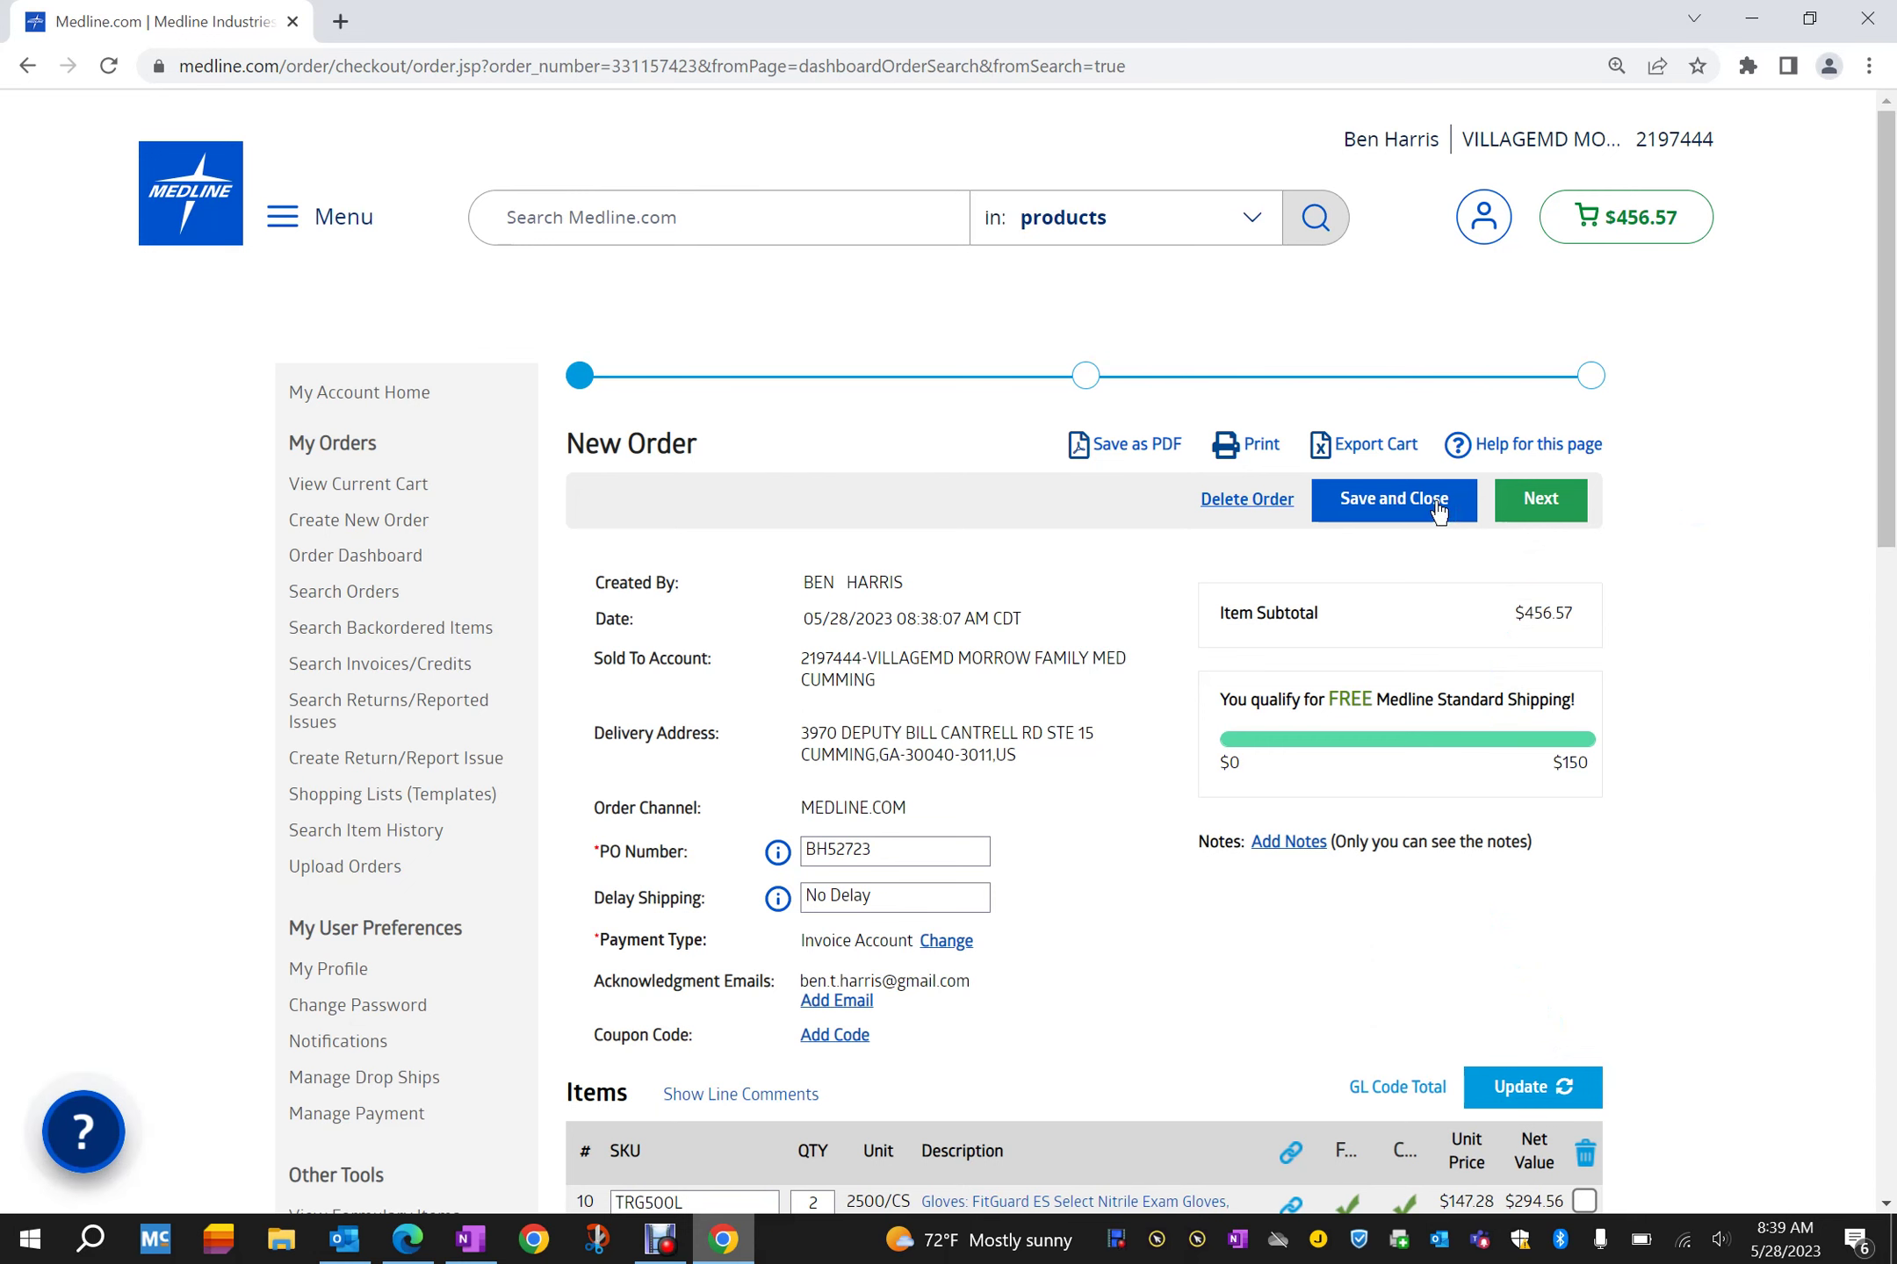
pyautogui.click(1407, 509)
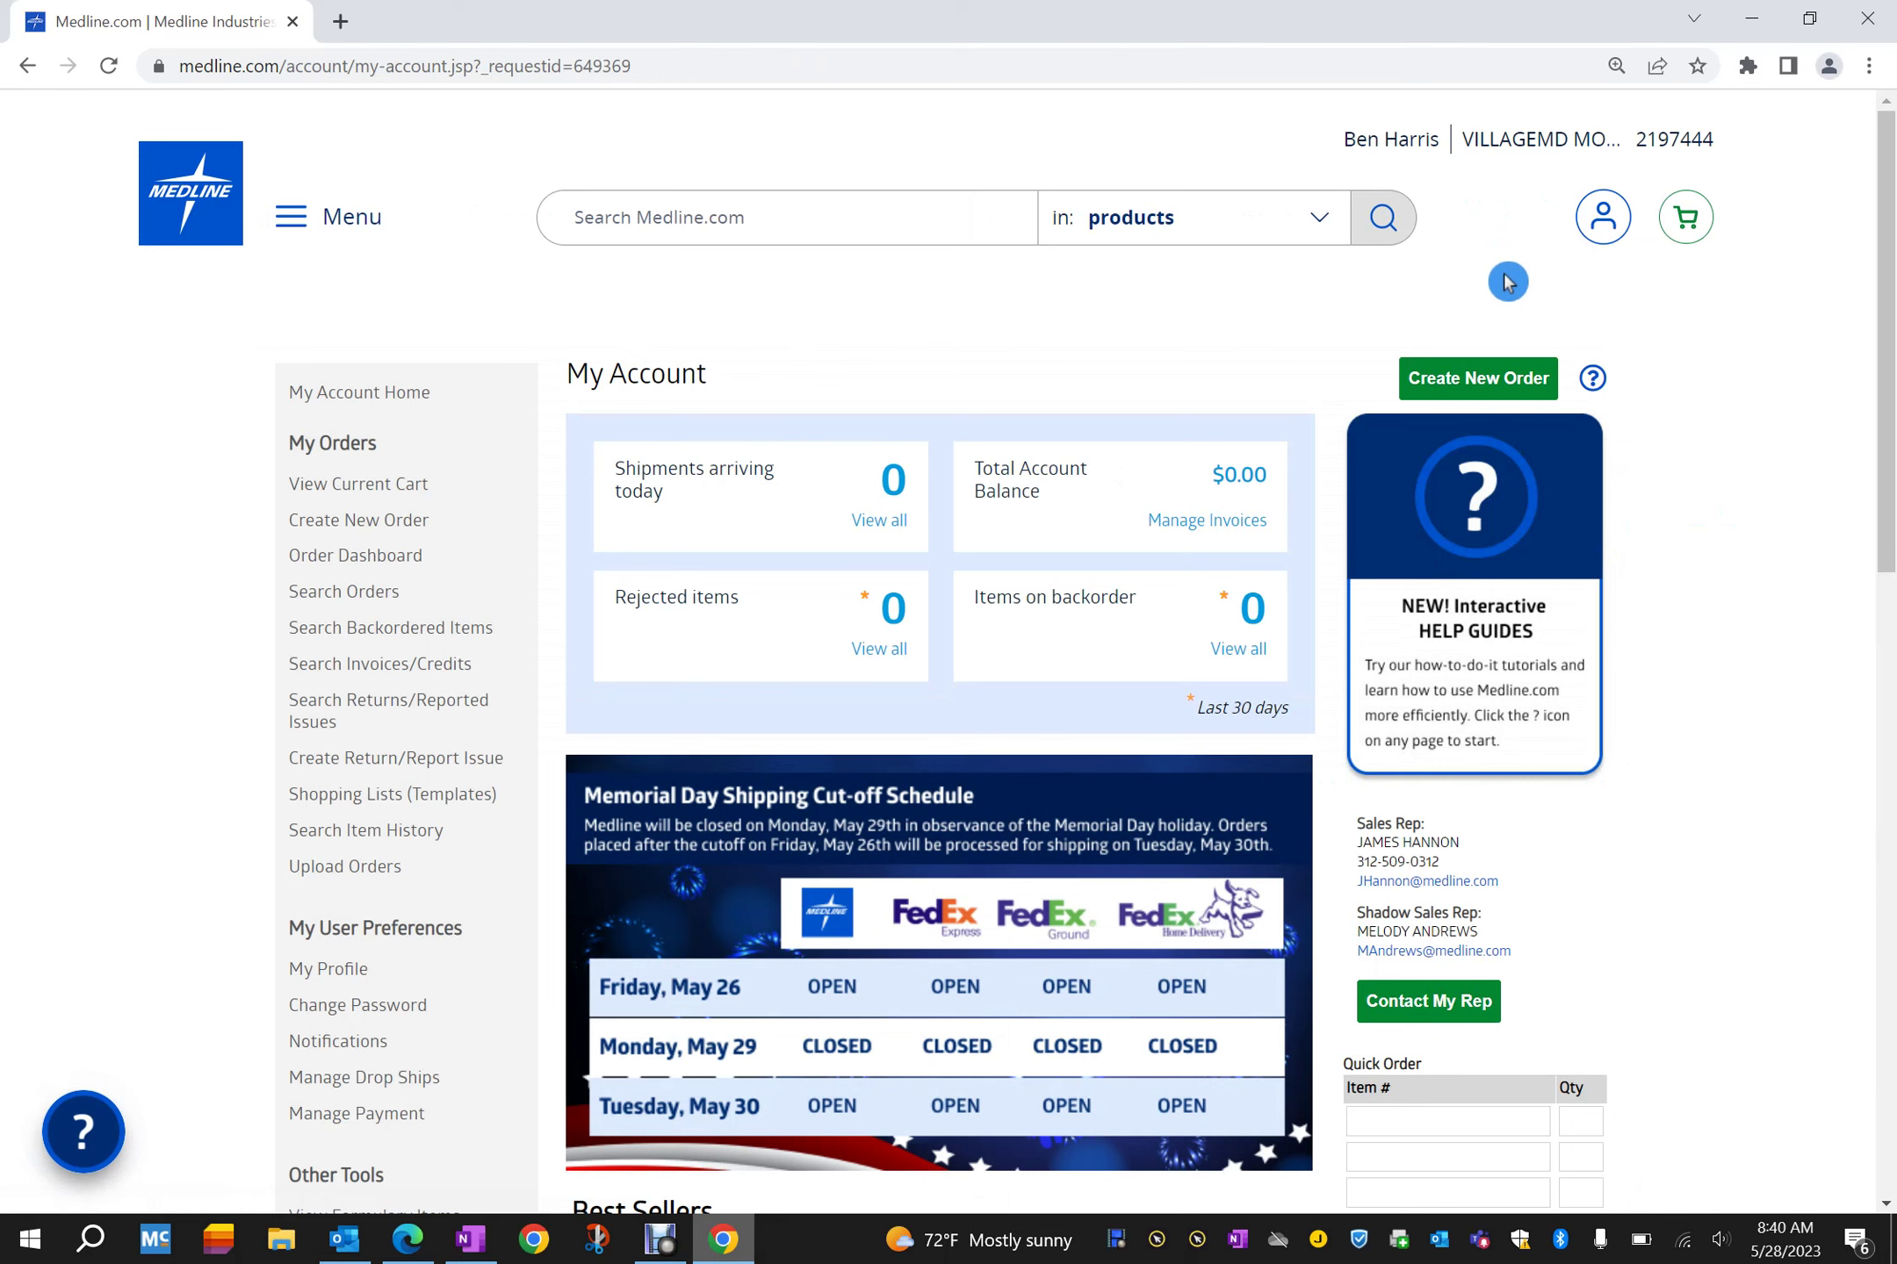
# Step: Open the account's formulary items and browse the products available to order
pyautogui.click(1596, 230)
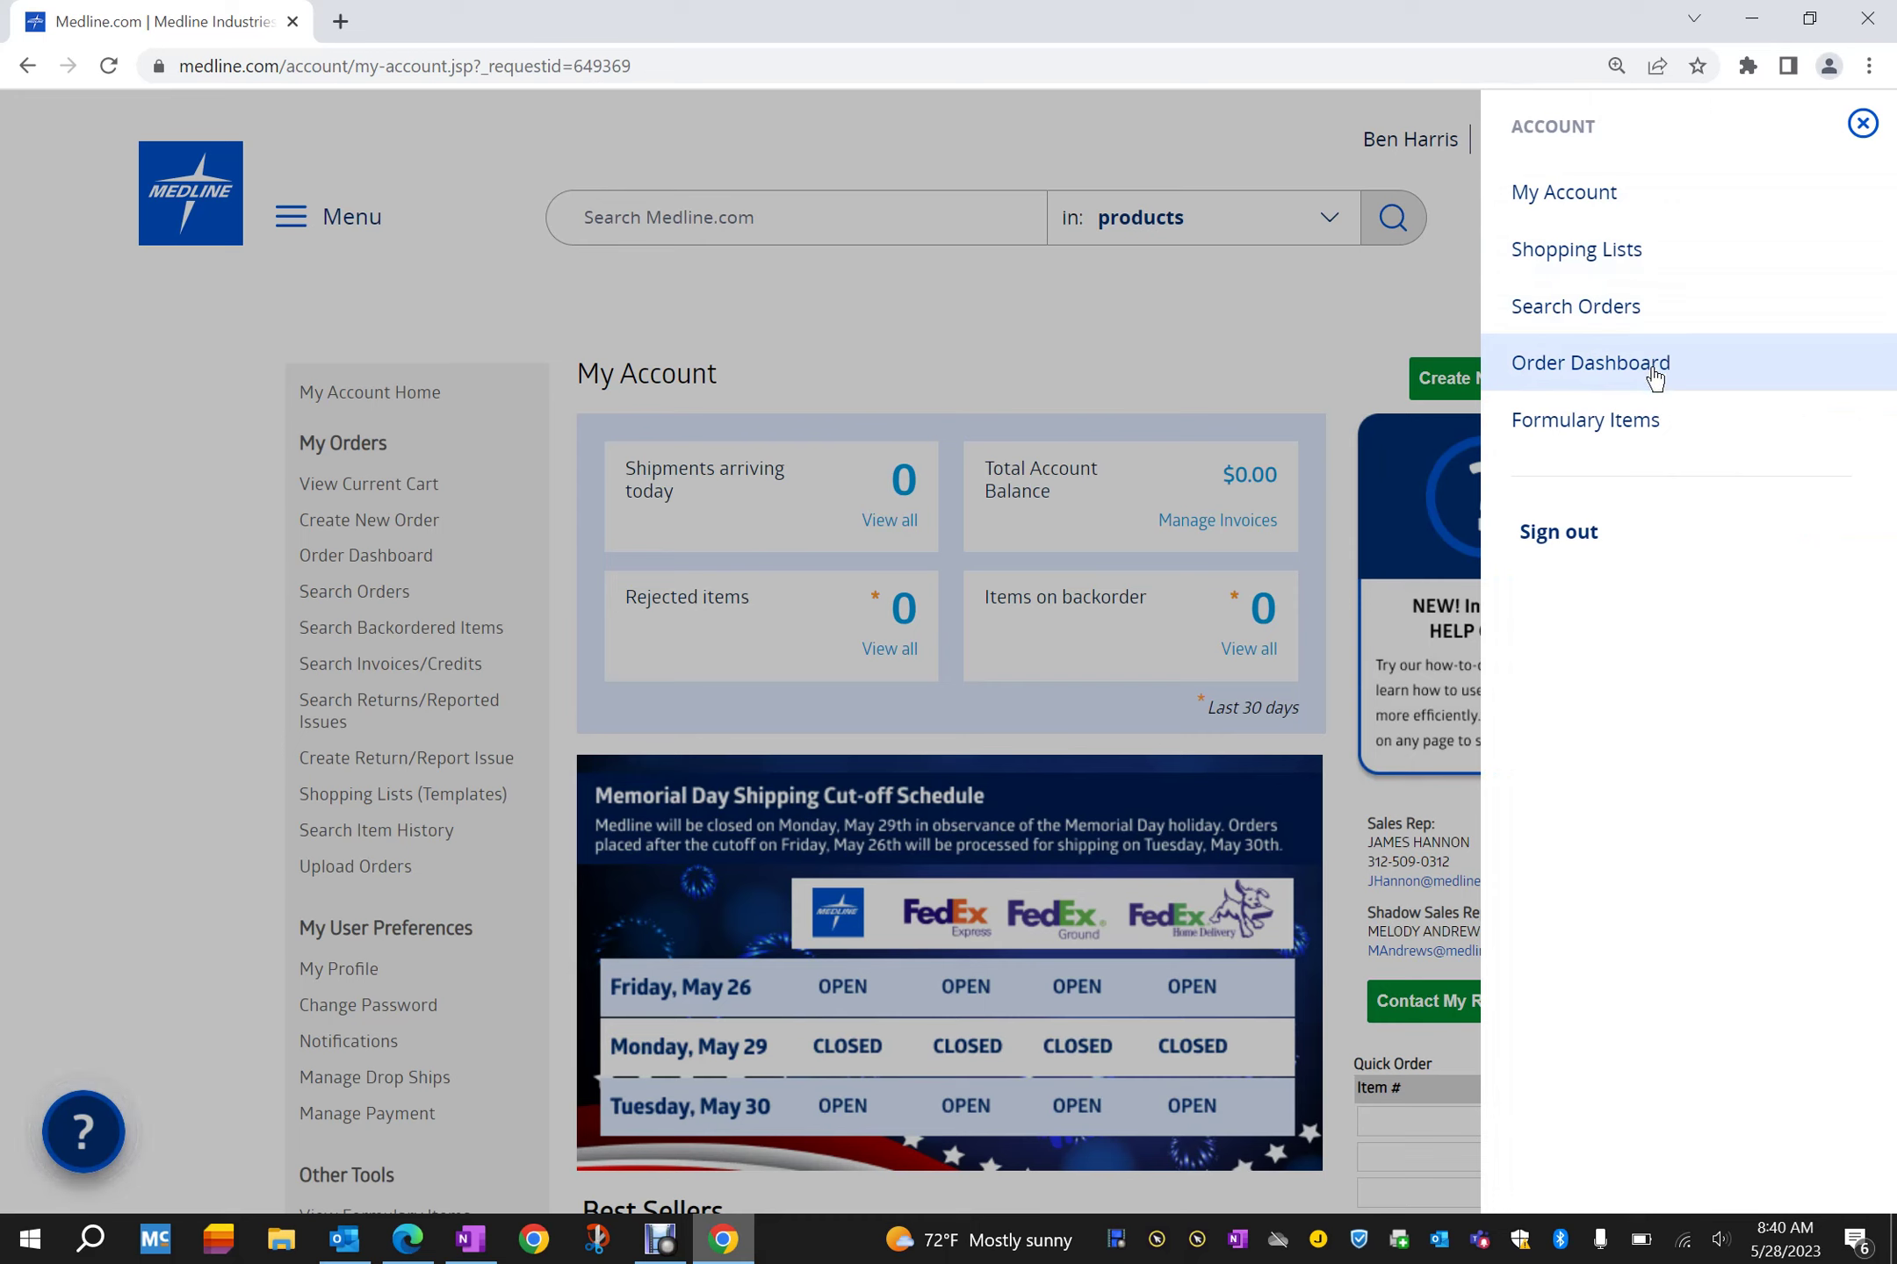
pyautogui.click(1609, 426)
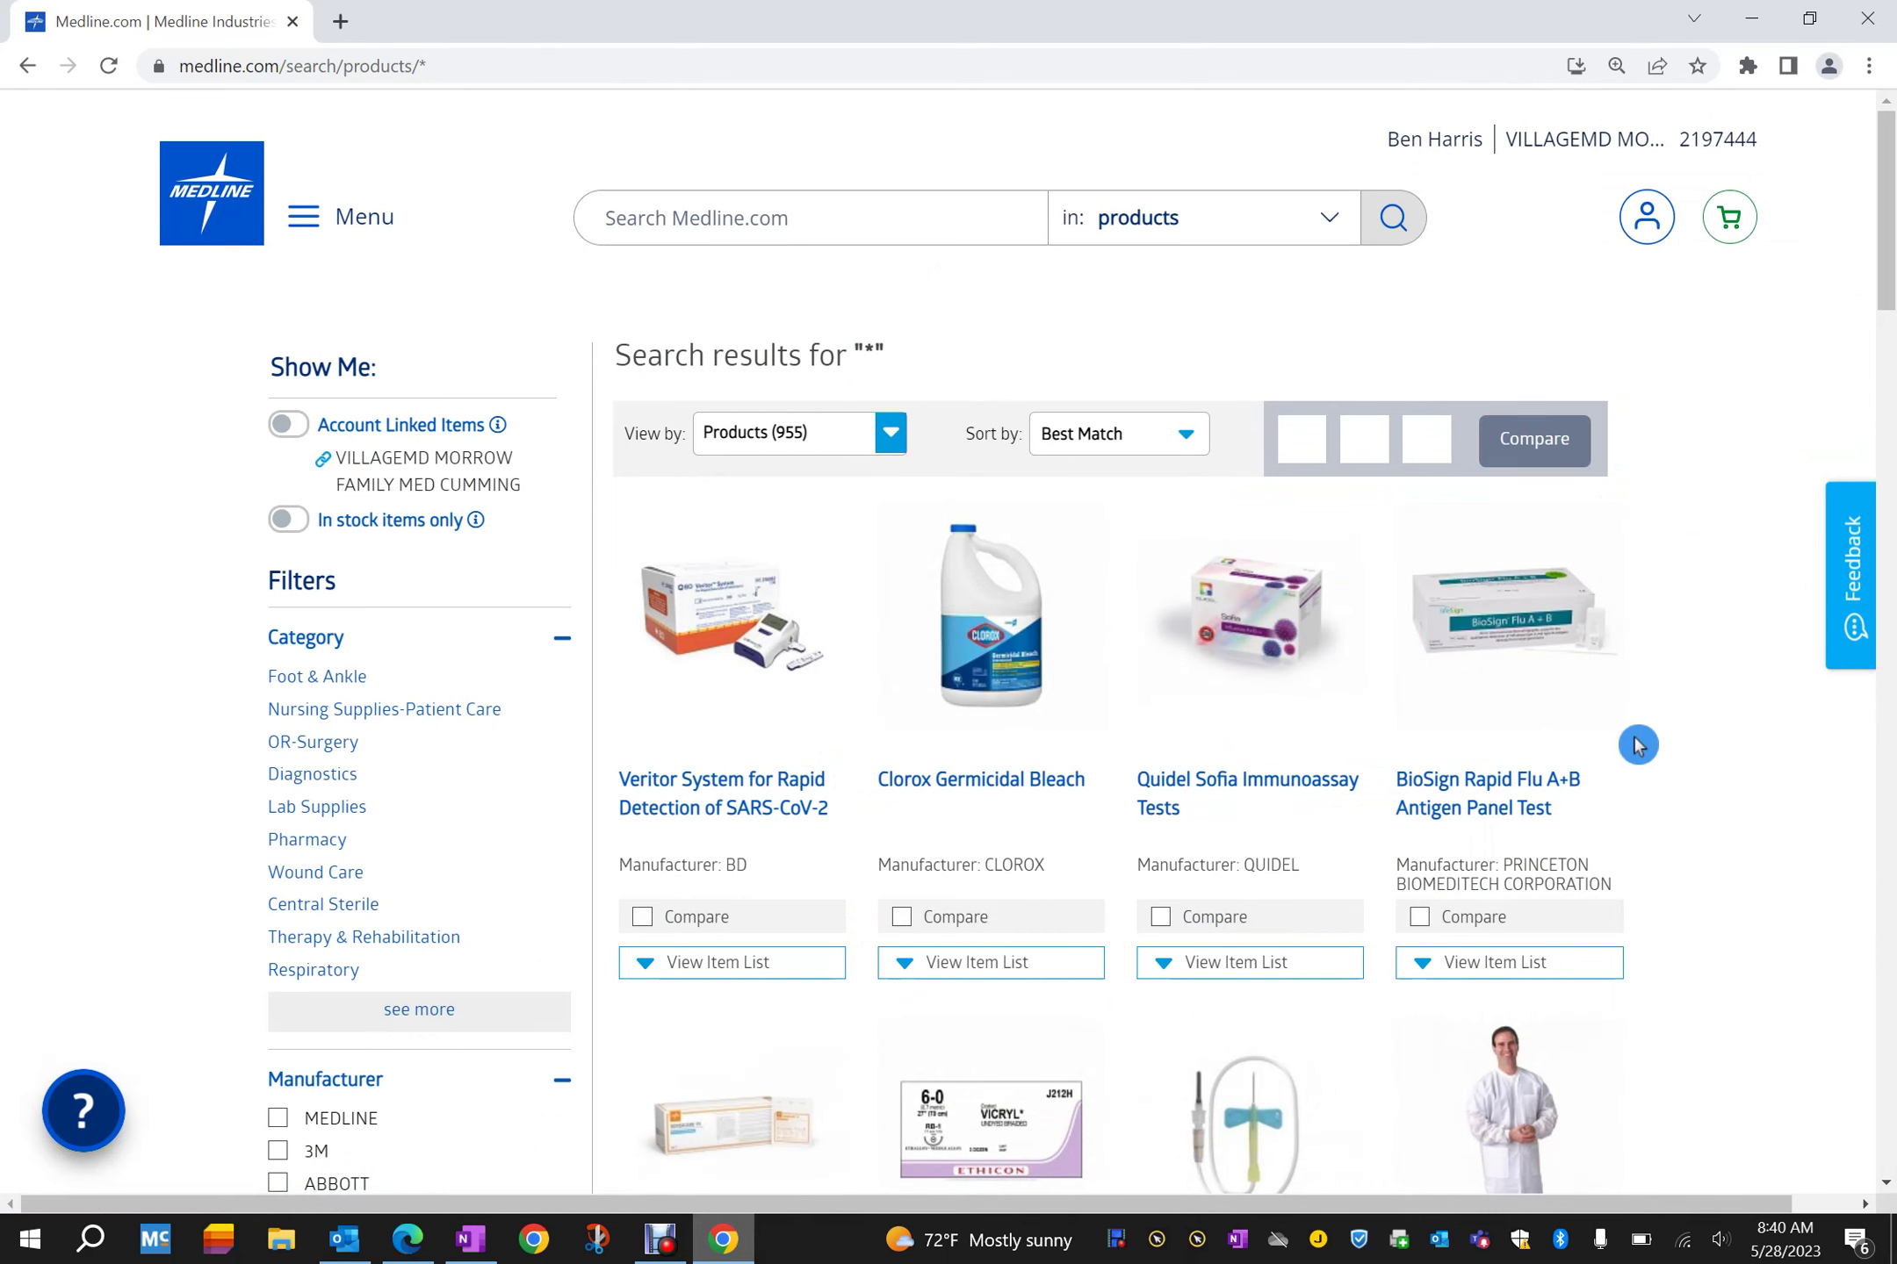
pyautogui.click(1639, 233)
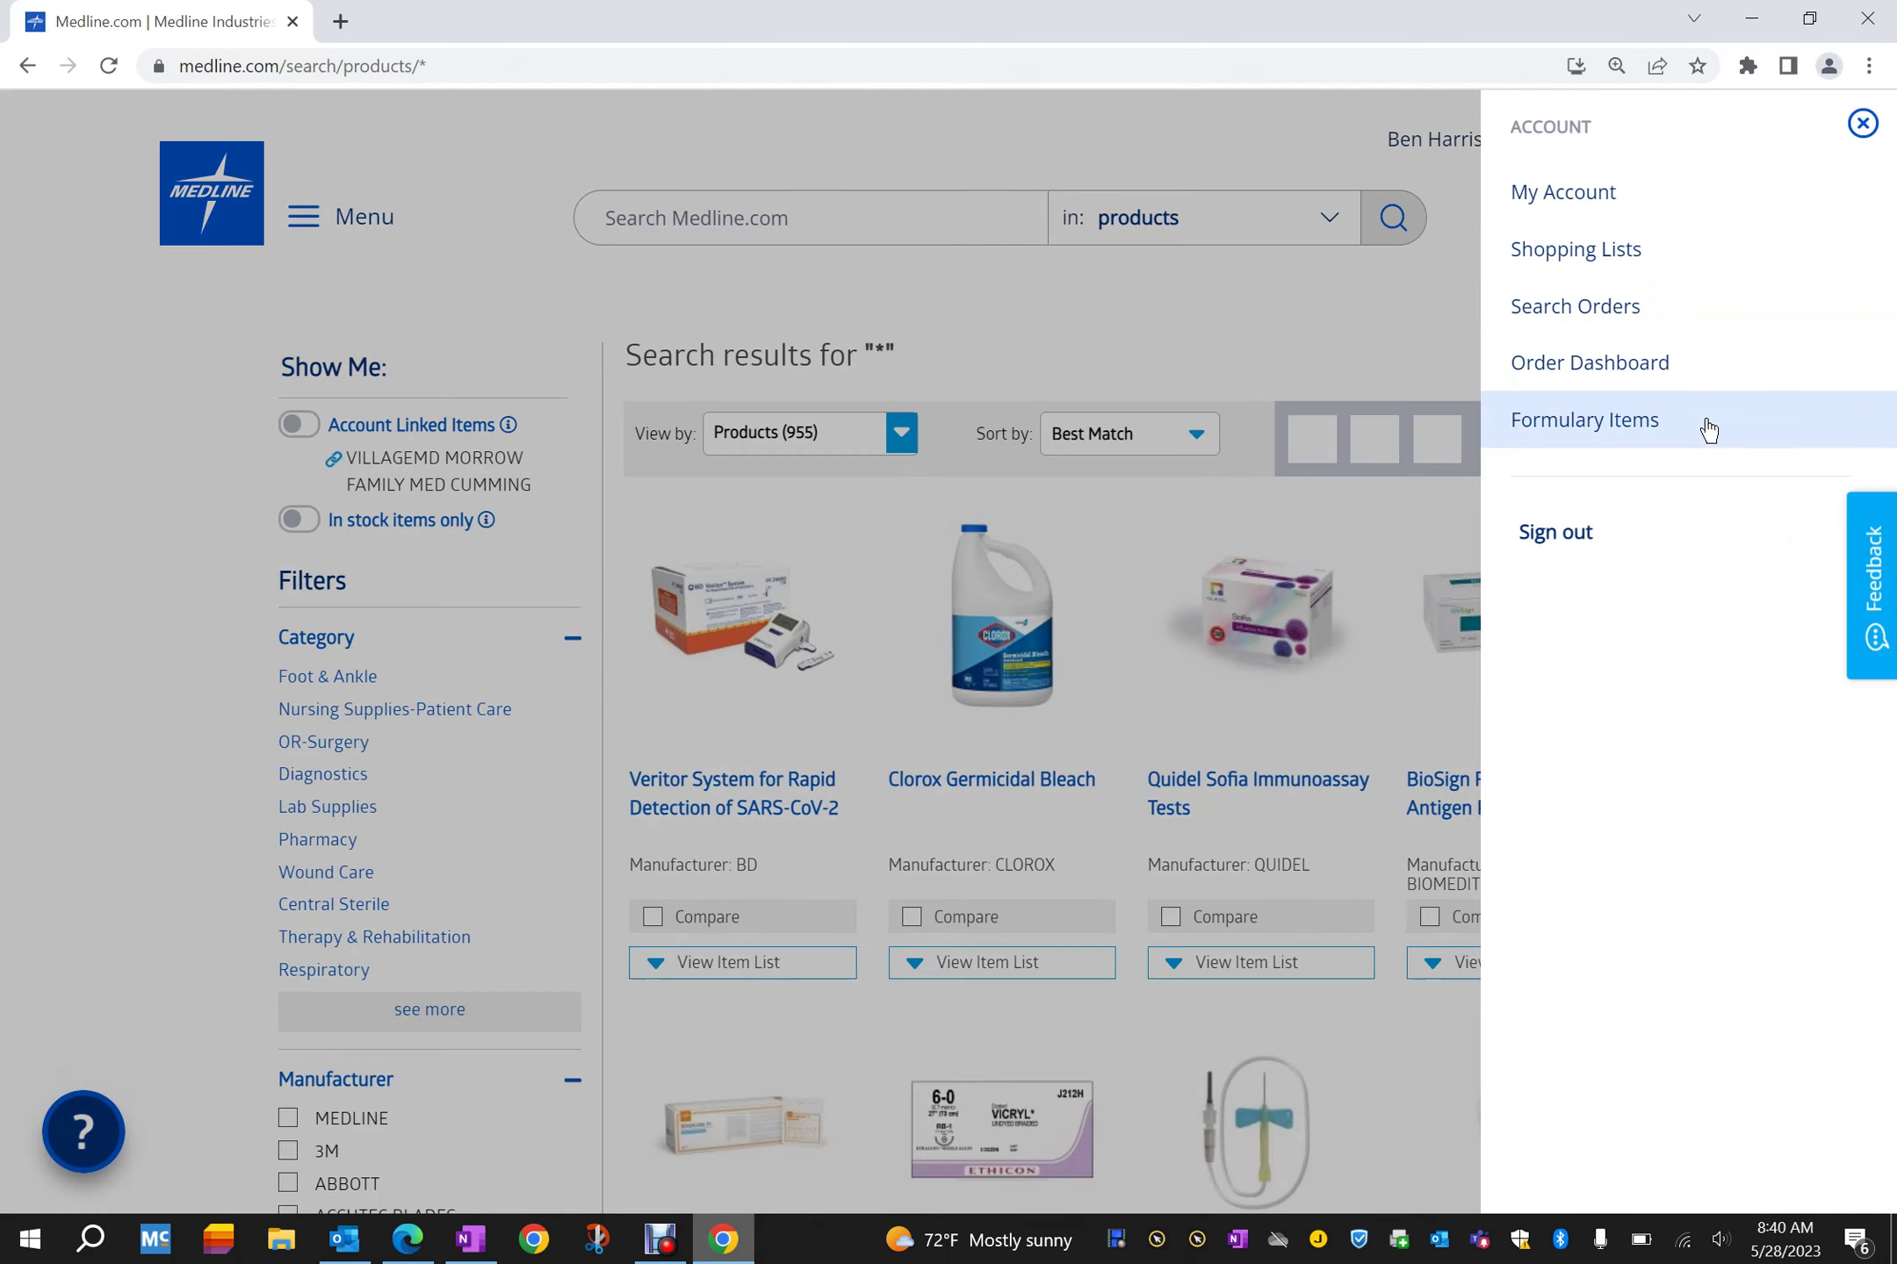
pyautogui.click(1151, 365)
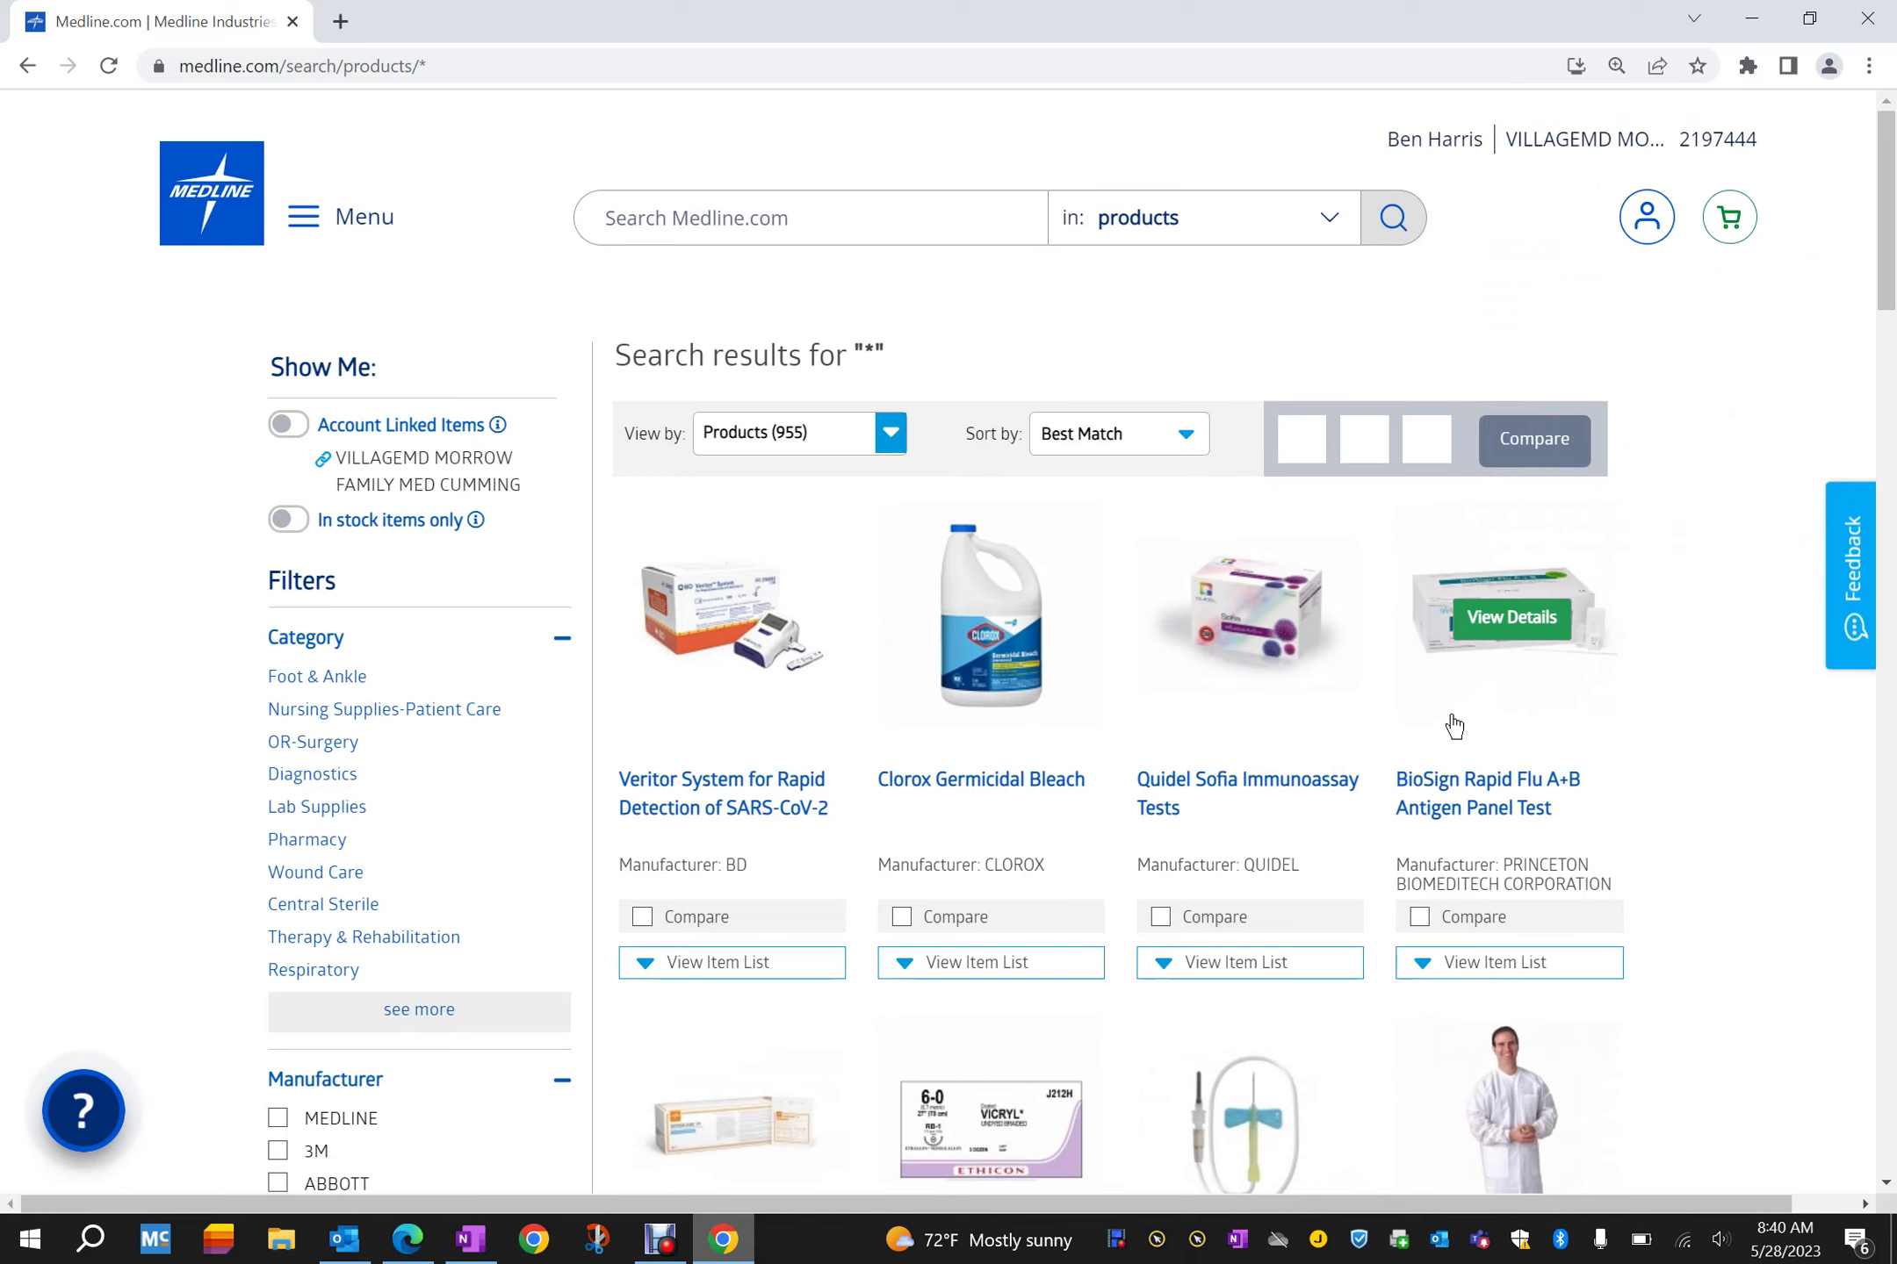
pyautogui.scroll(-3, 1405, 720)
pyautogui.scroll(-3, 1100, 618)
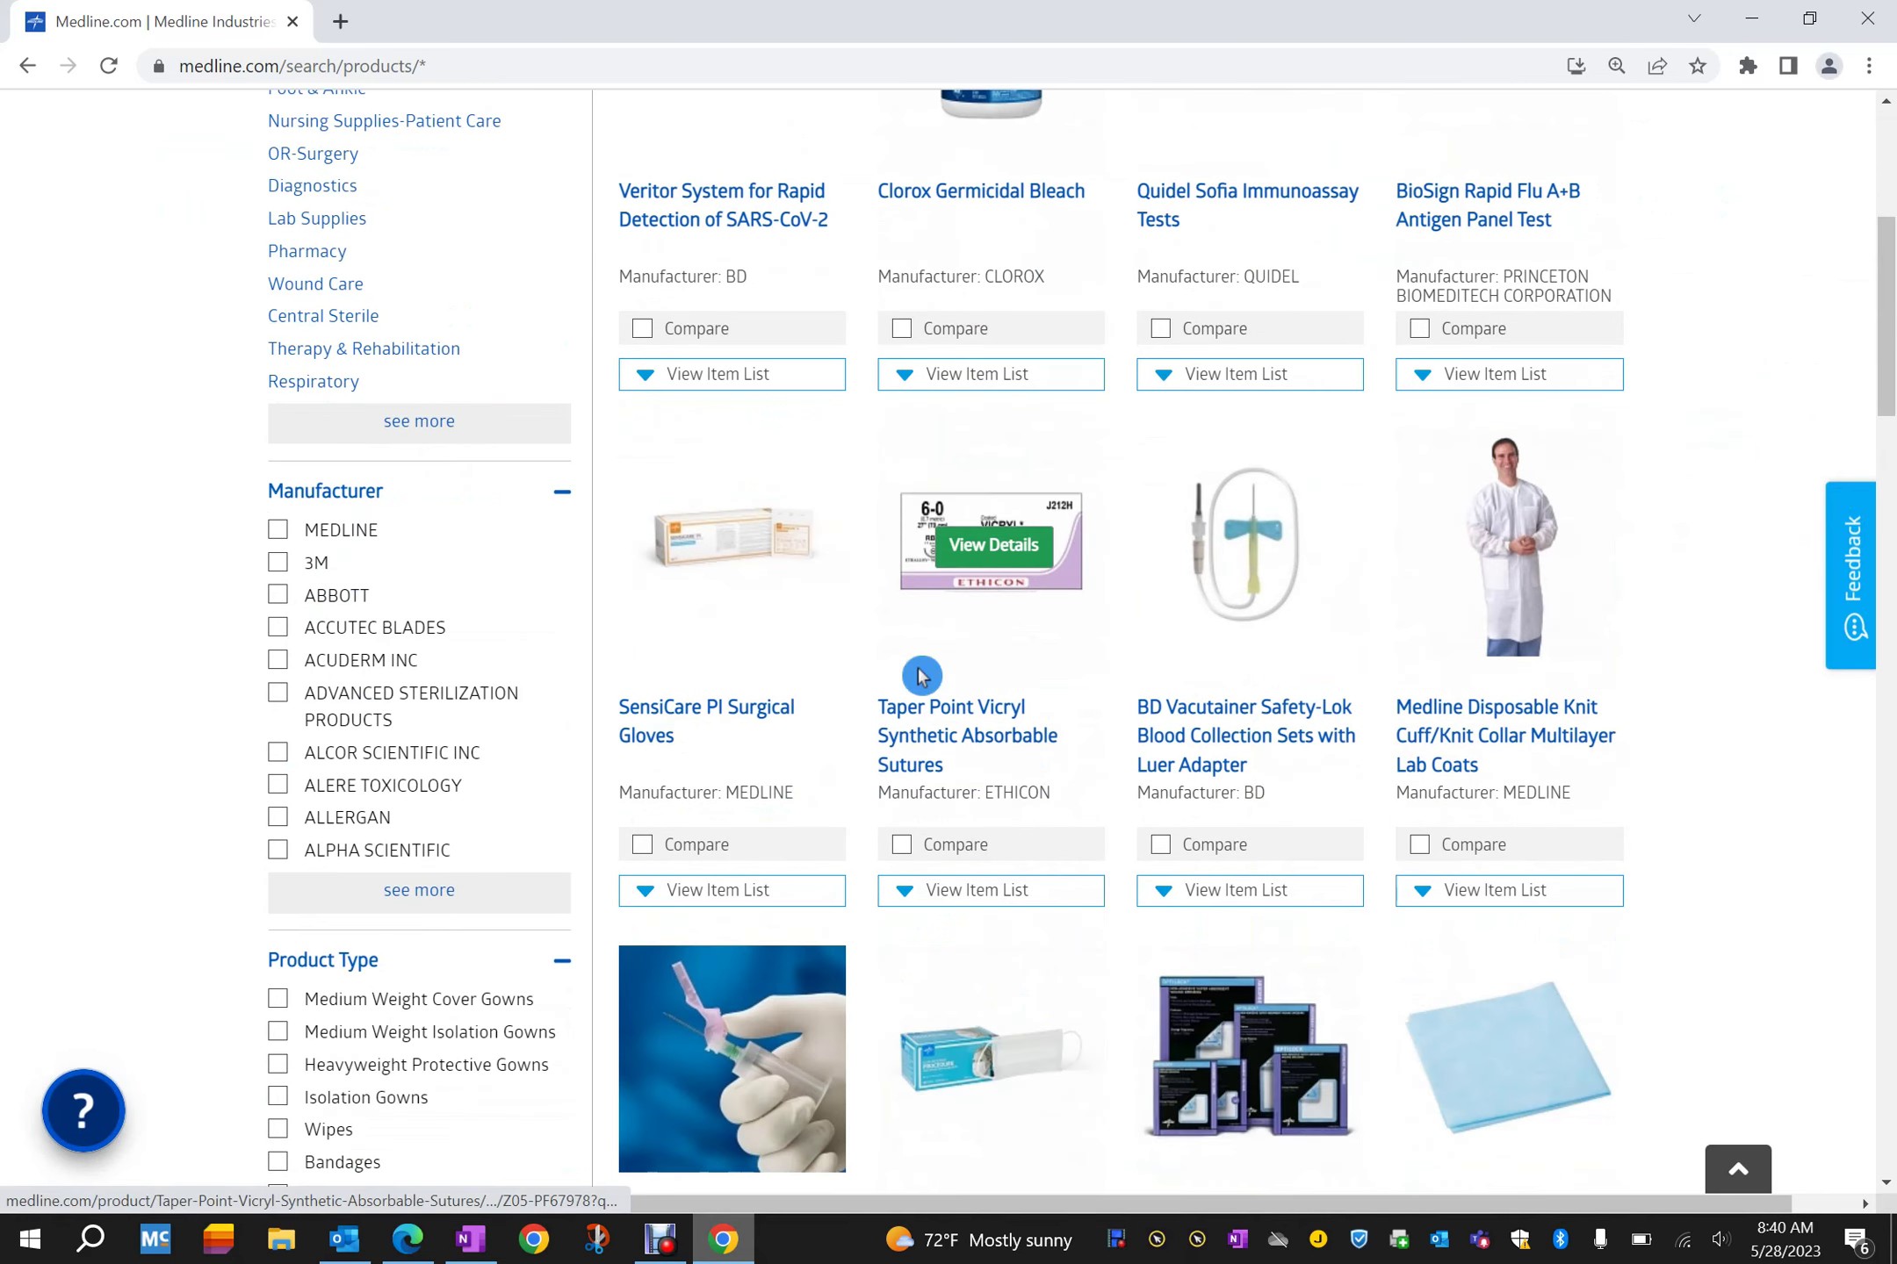
pyautogui.scroll(-4, 903, 680)
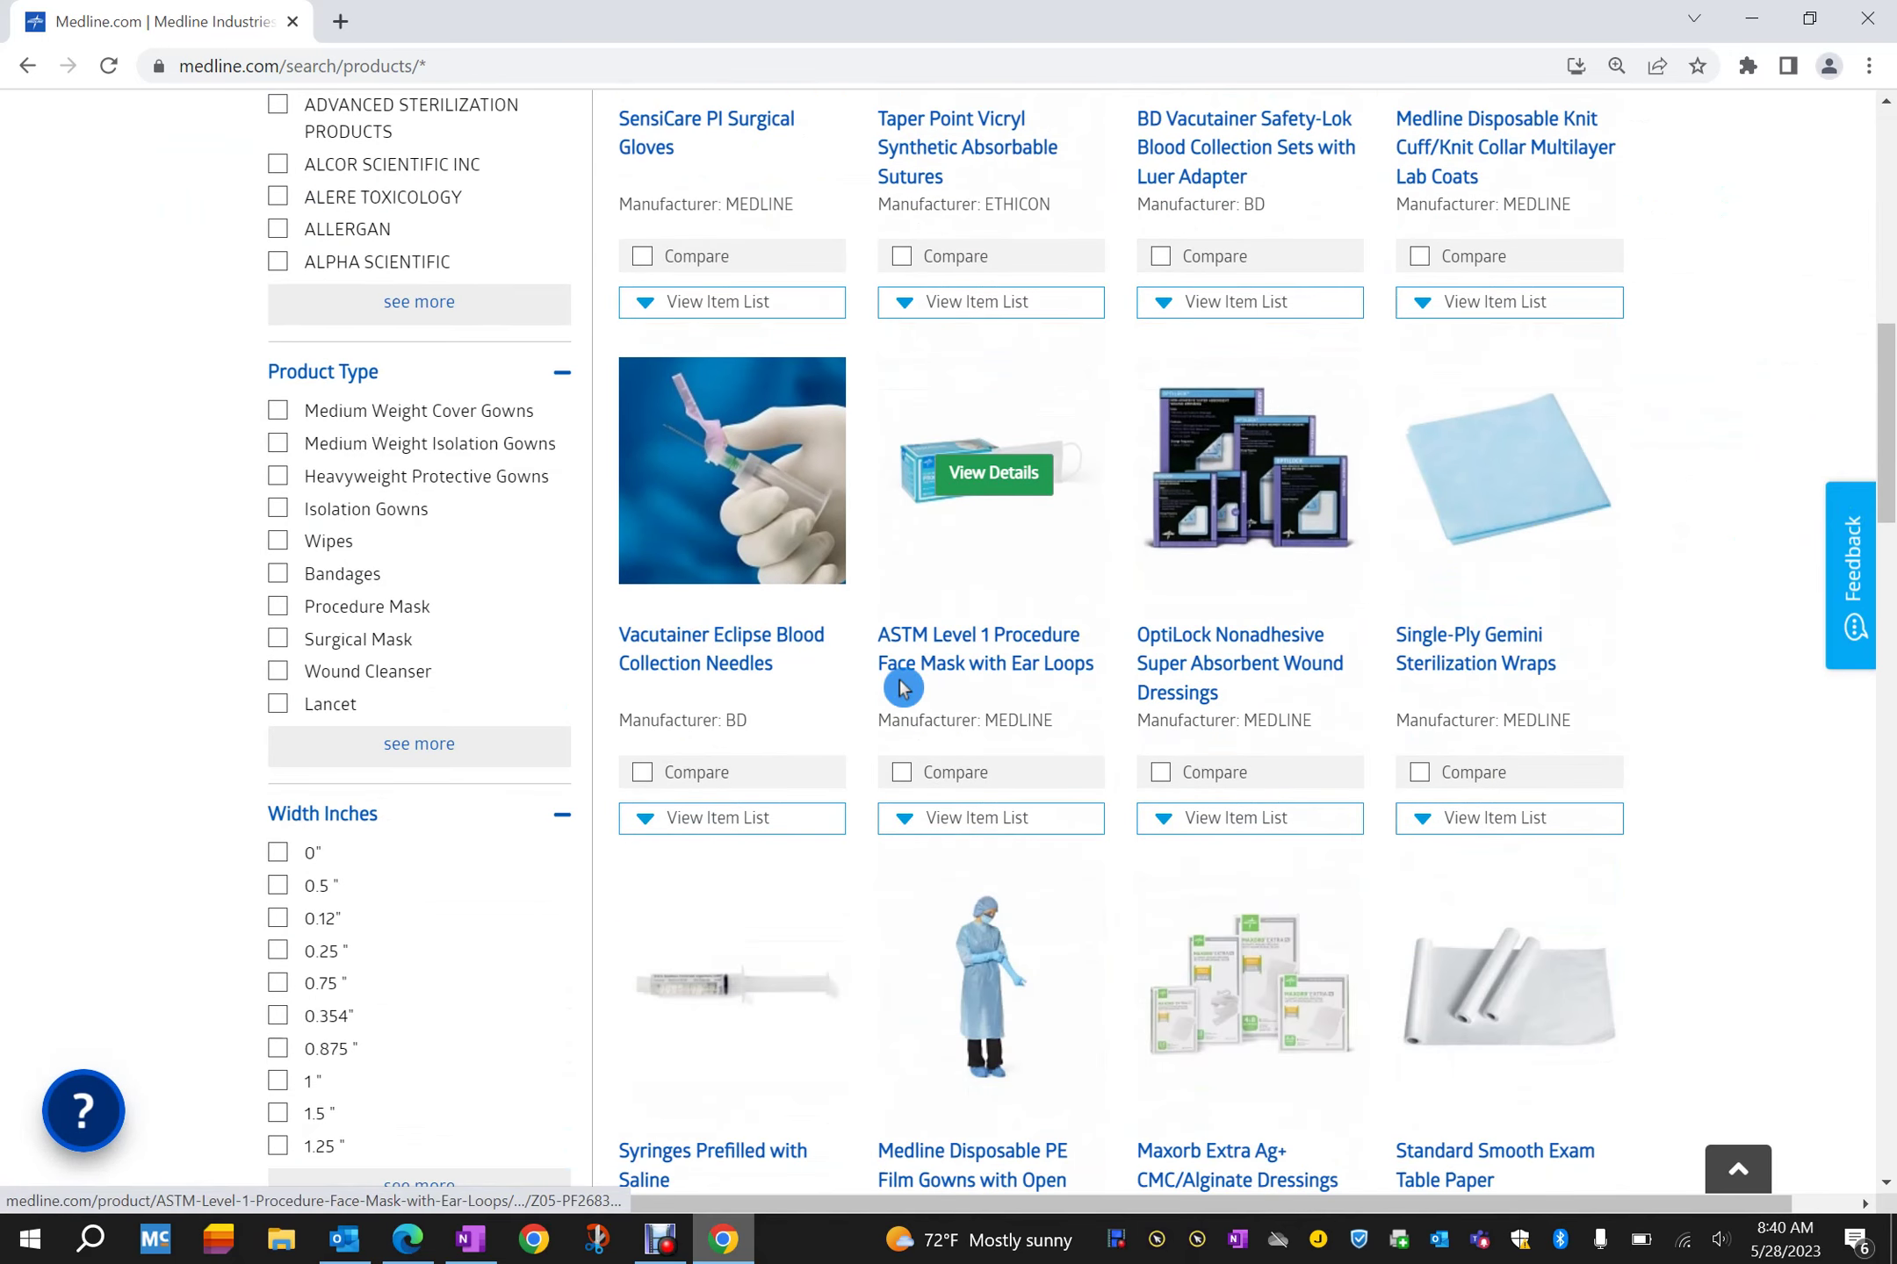
pyautogui.scroll(10, 903, 688)
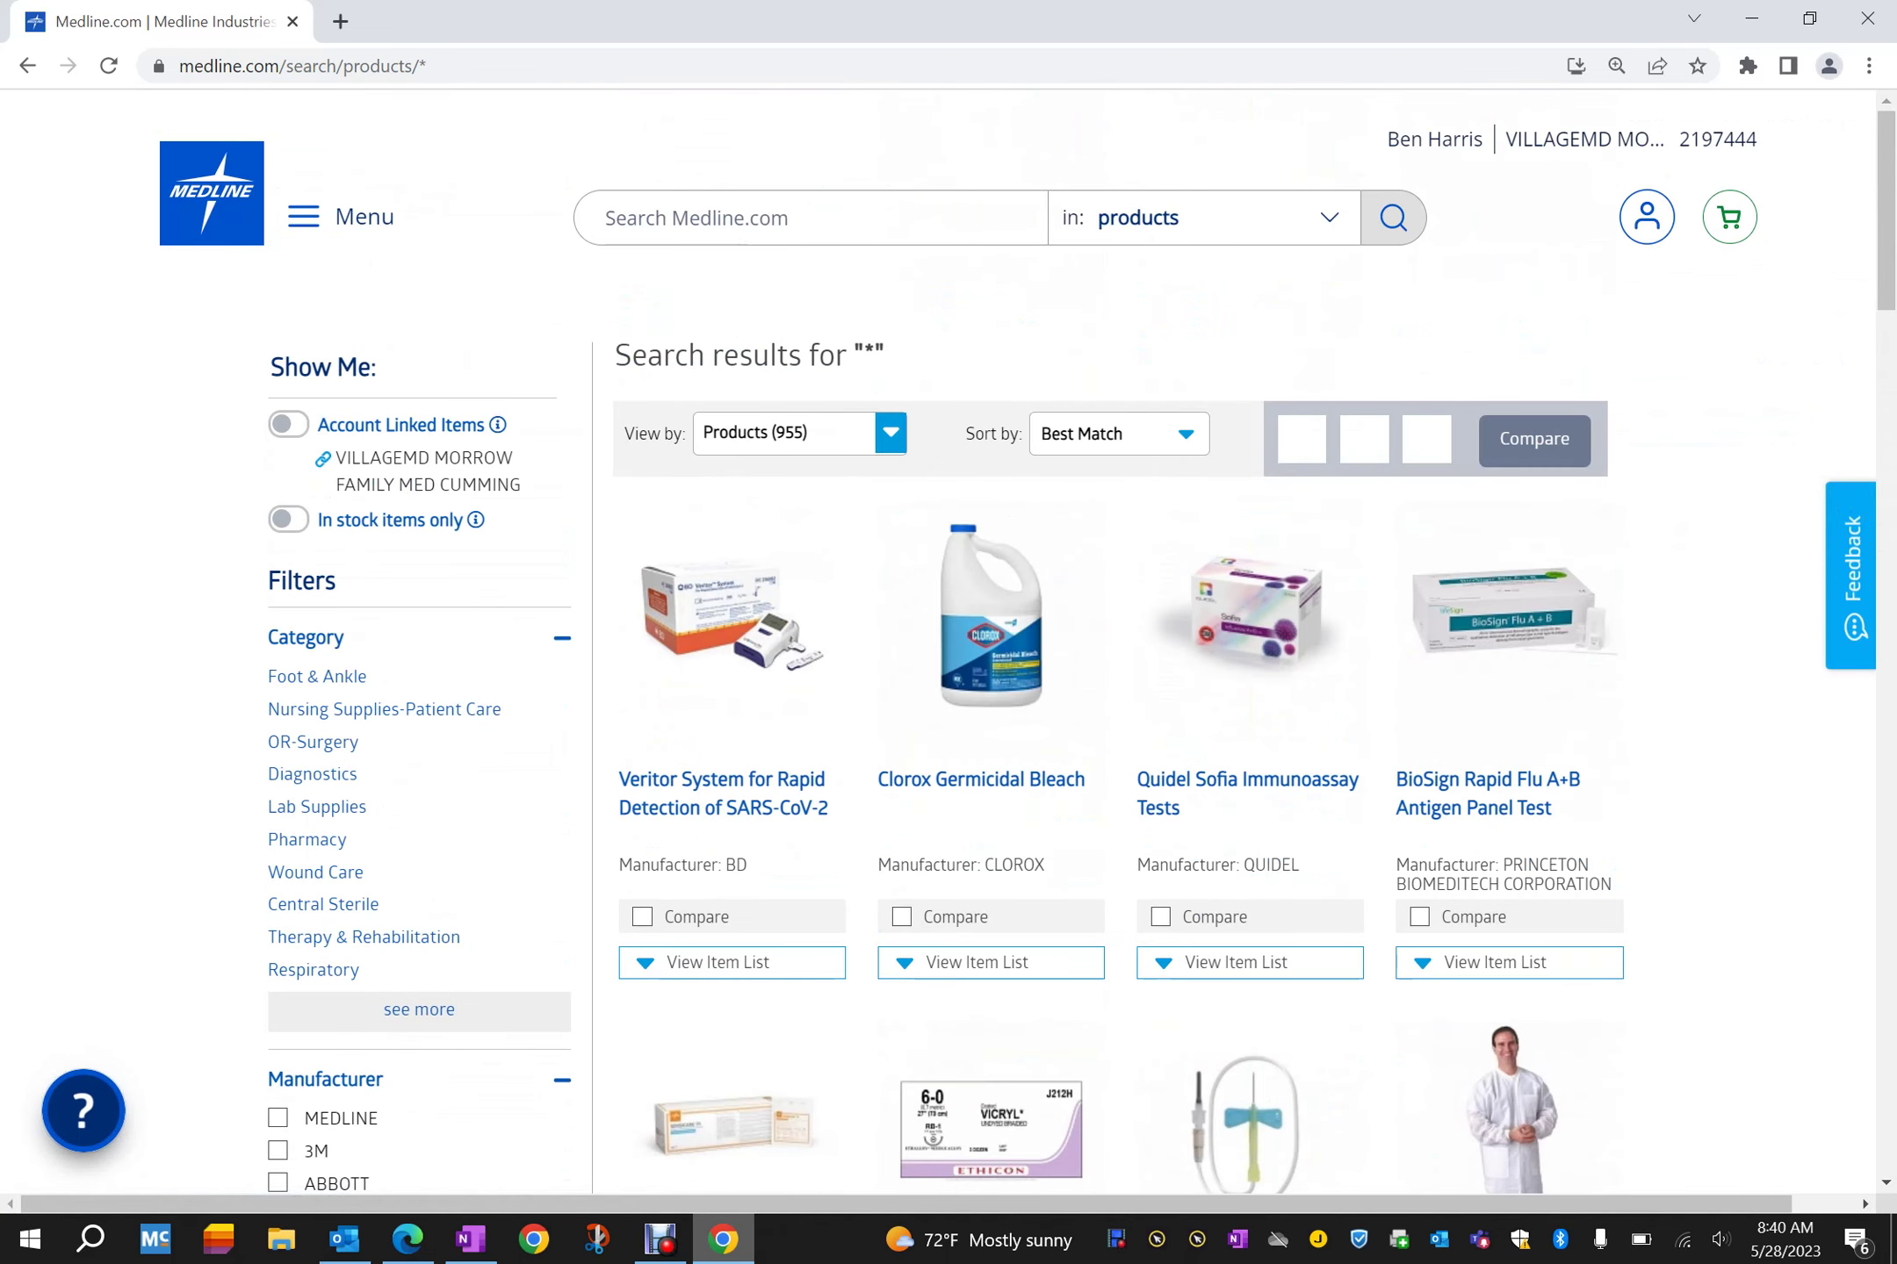
# Step: Search the formulary products for "gauze" and look through the gauze types and matching products
pyautogui.click(615, 218)
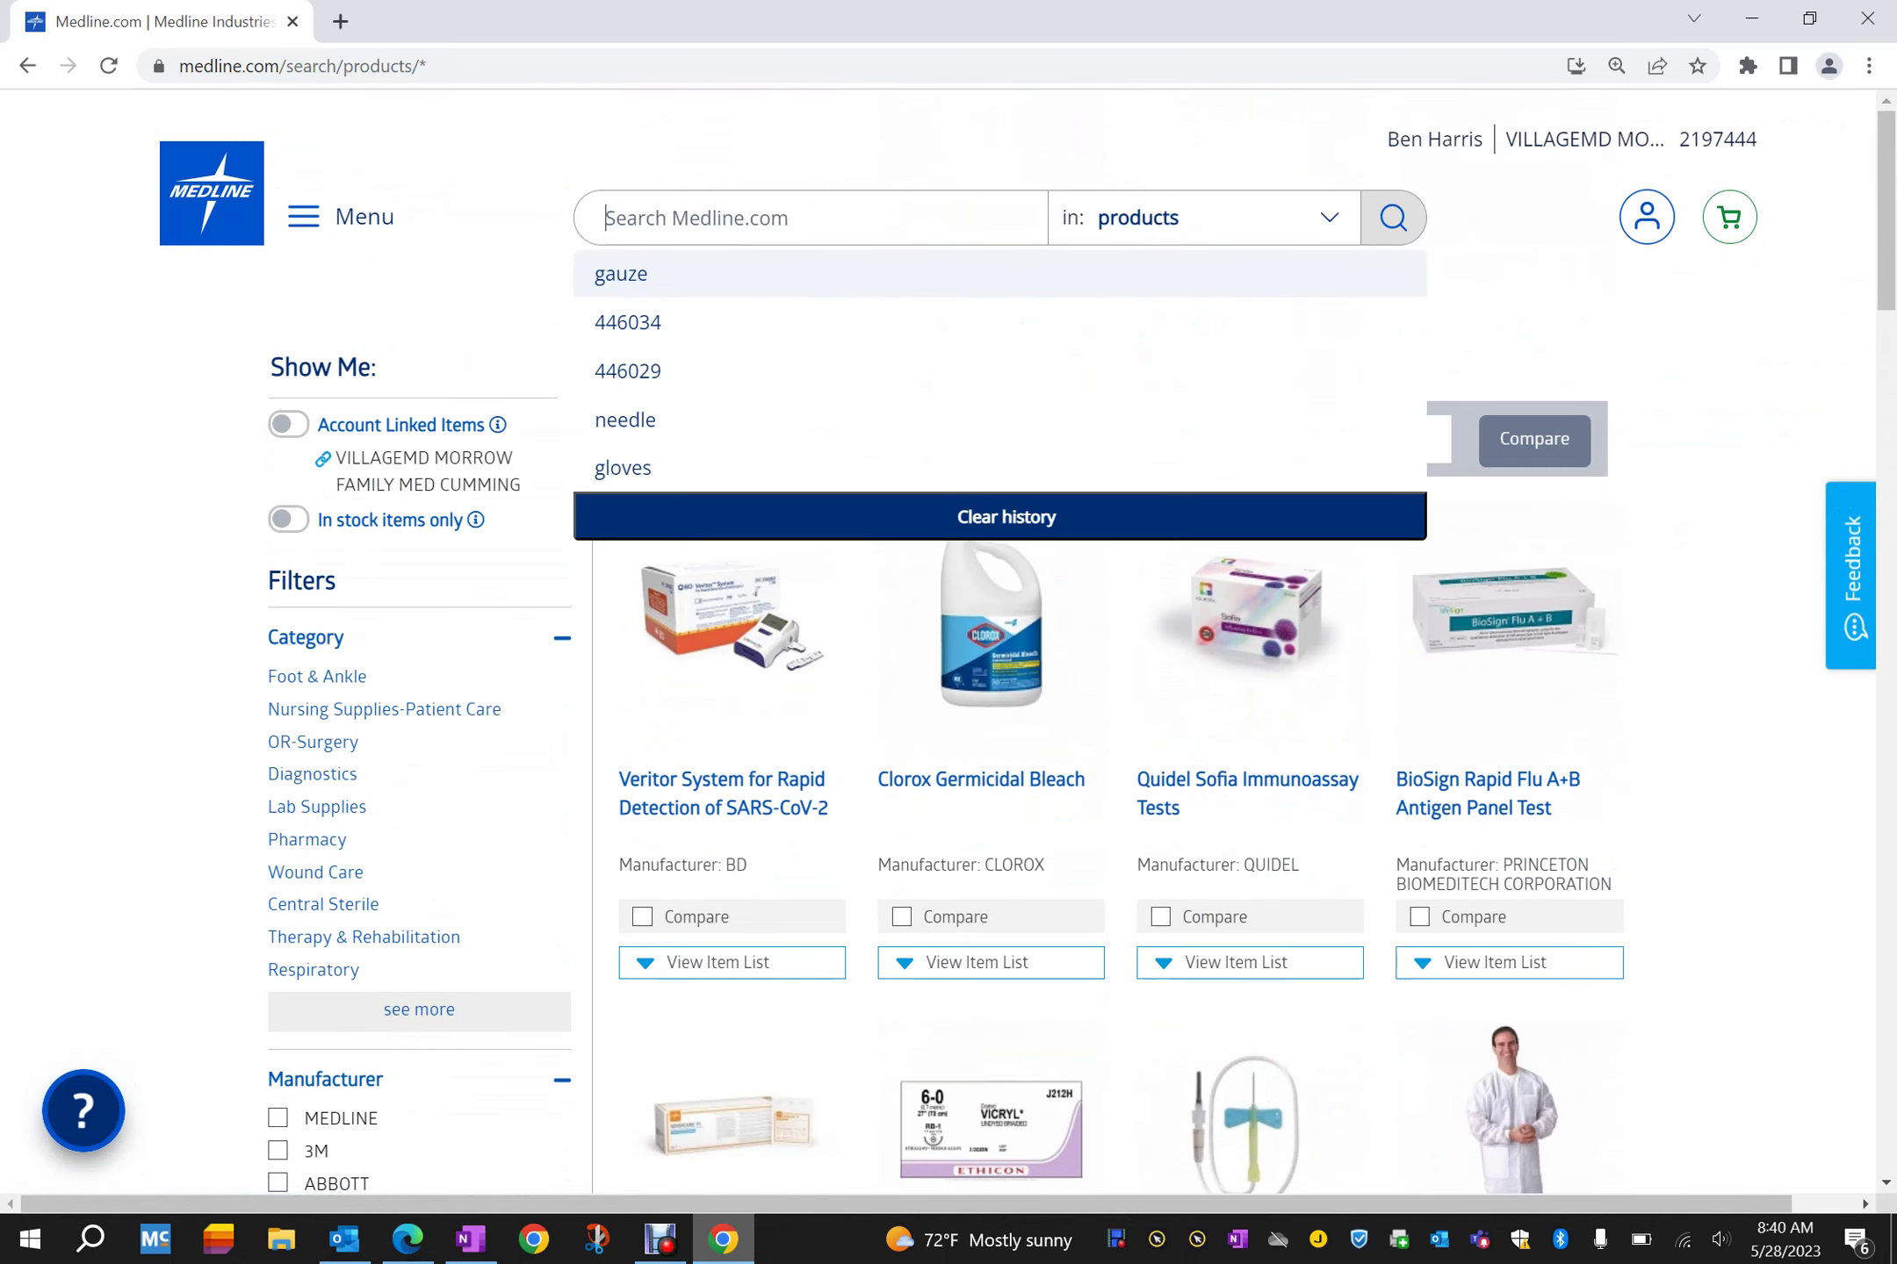
pyautogui.write('gauze')
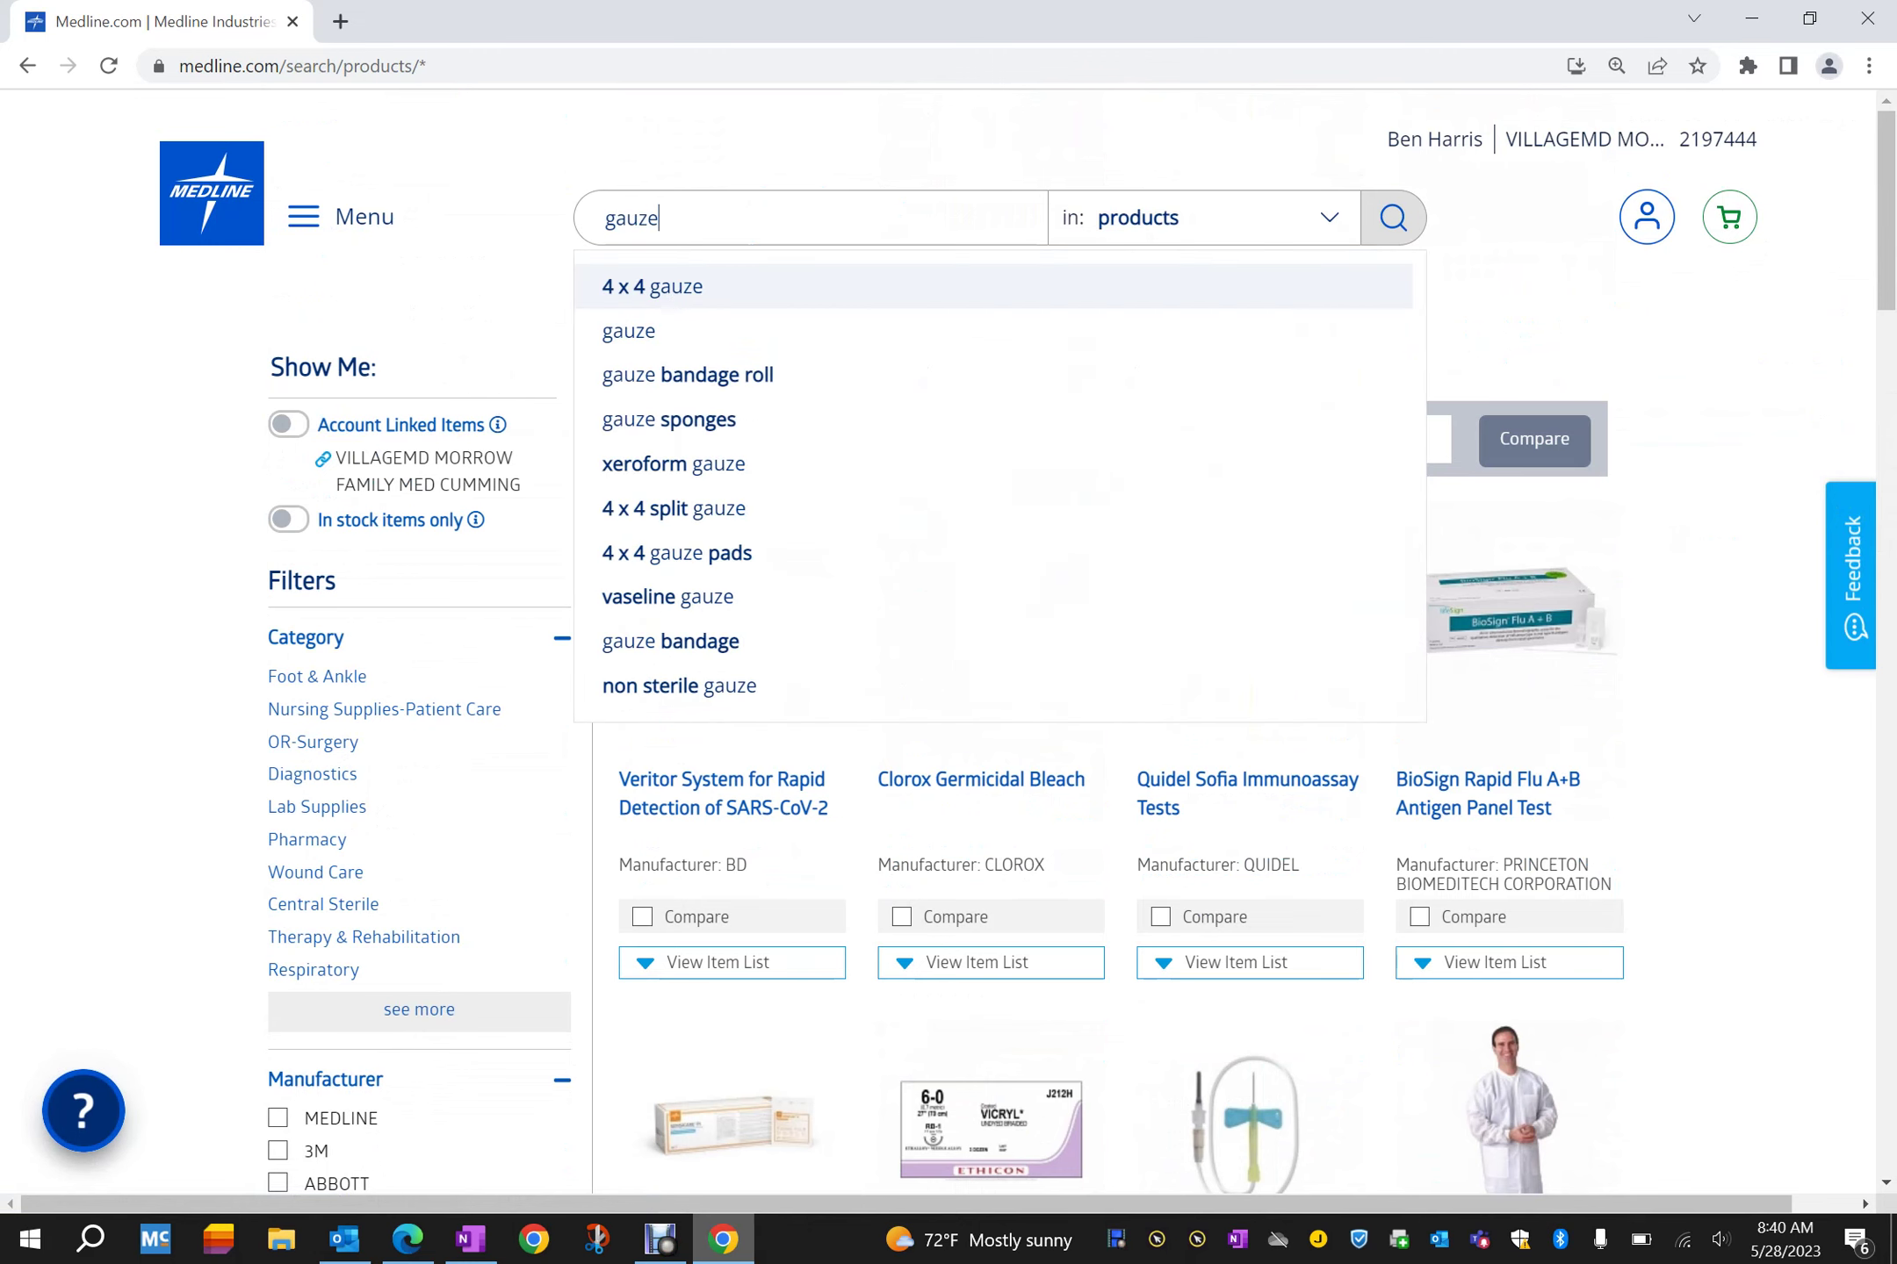
pyautogui.press('Return')
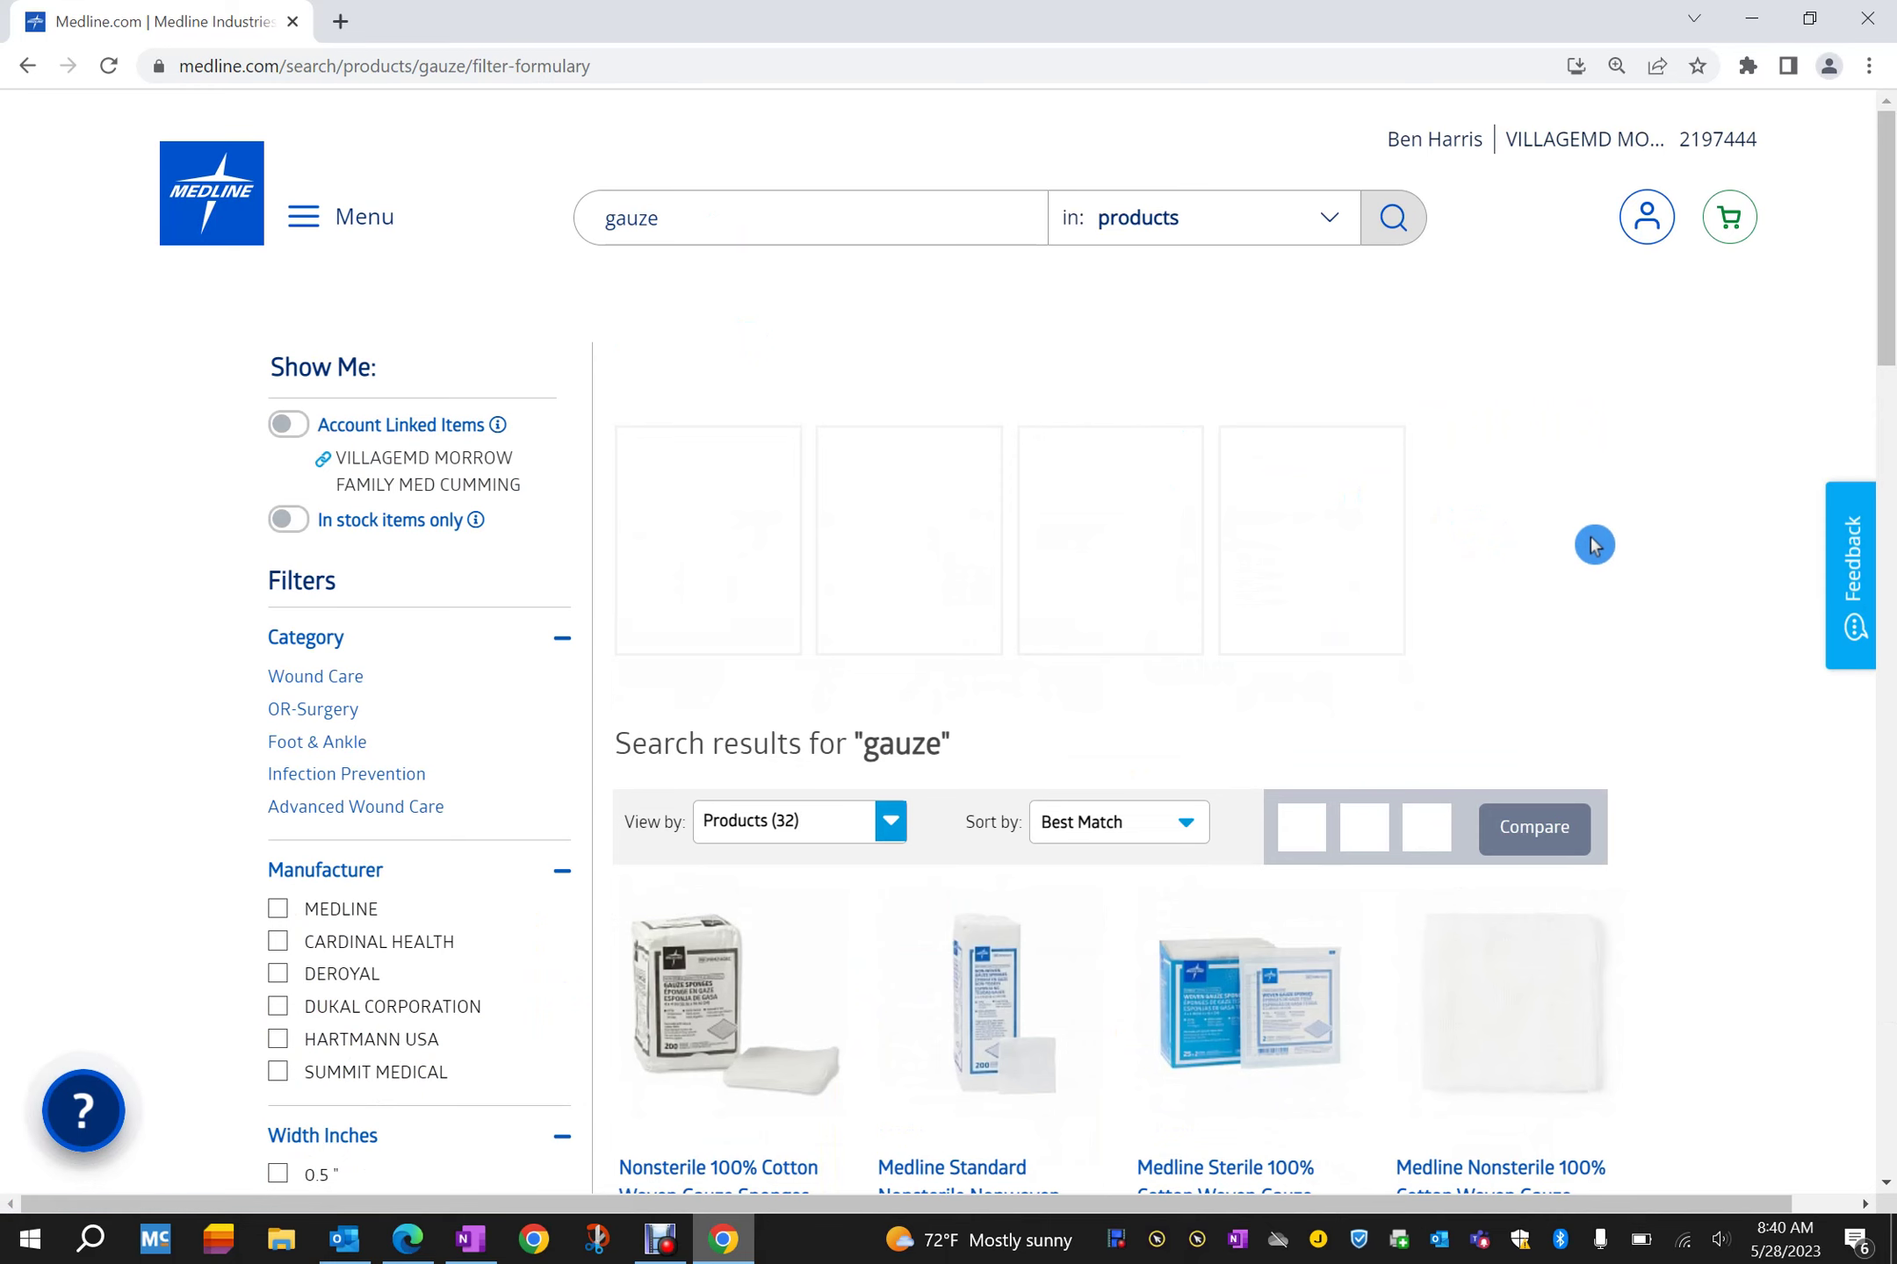
pyautogui.scroll(-3, 1433, 667)
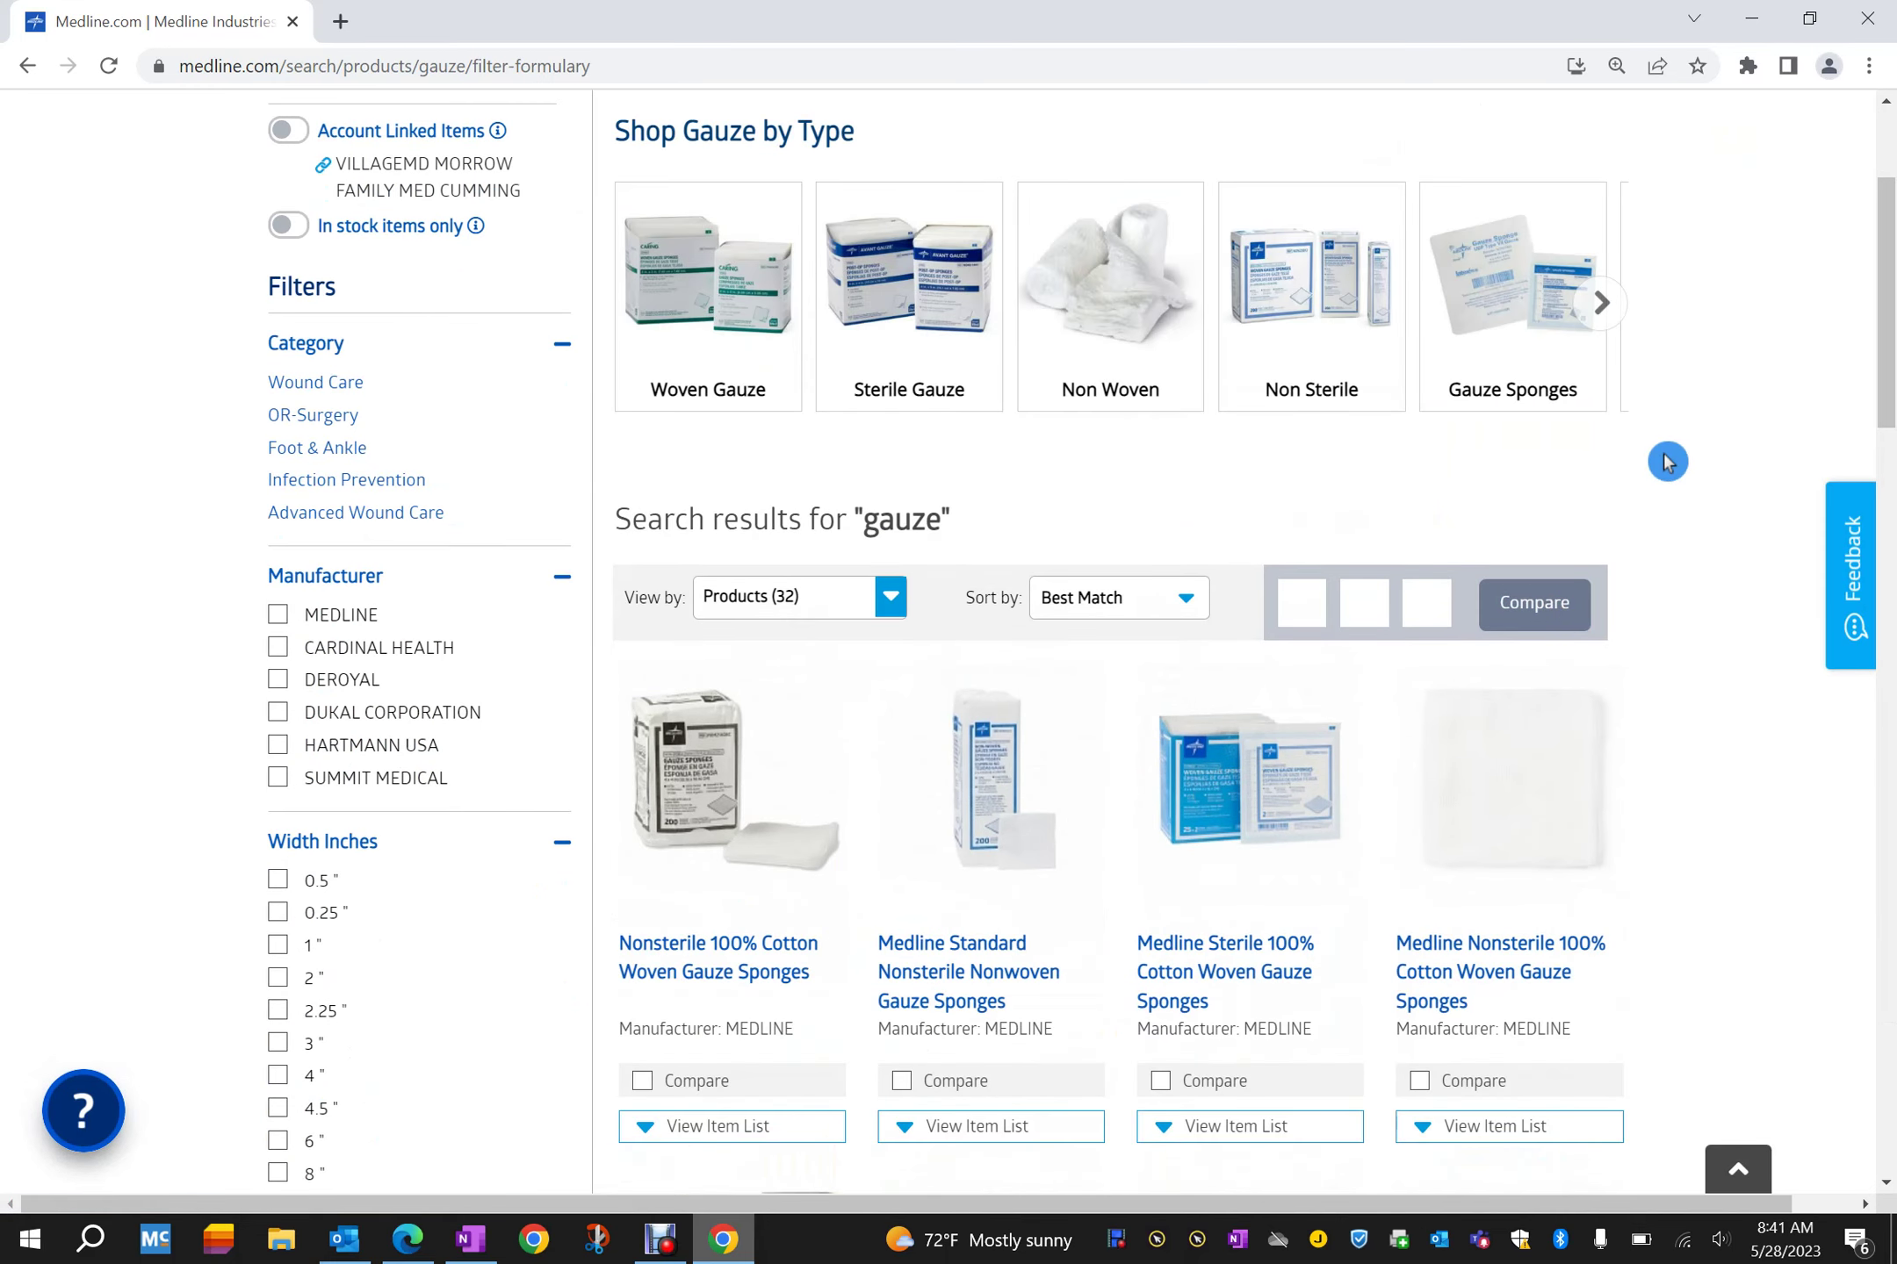
pyautogui.scroll(3, 1668, 462)
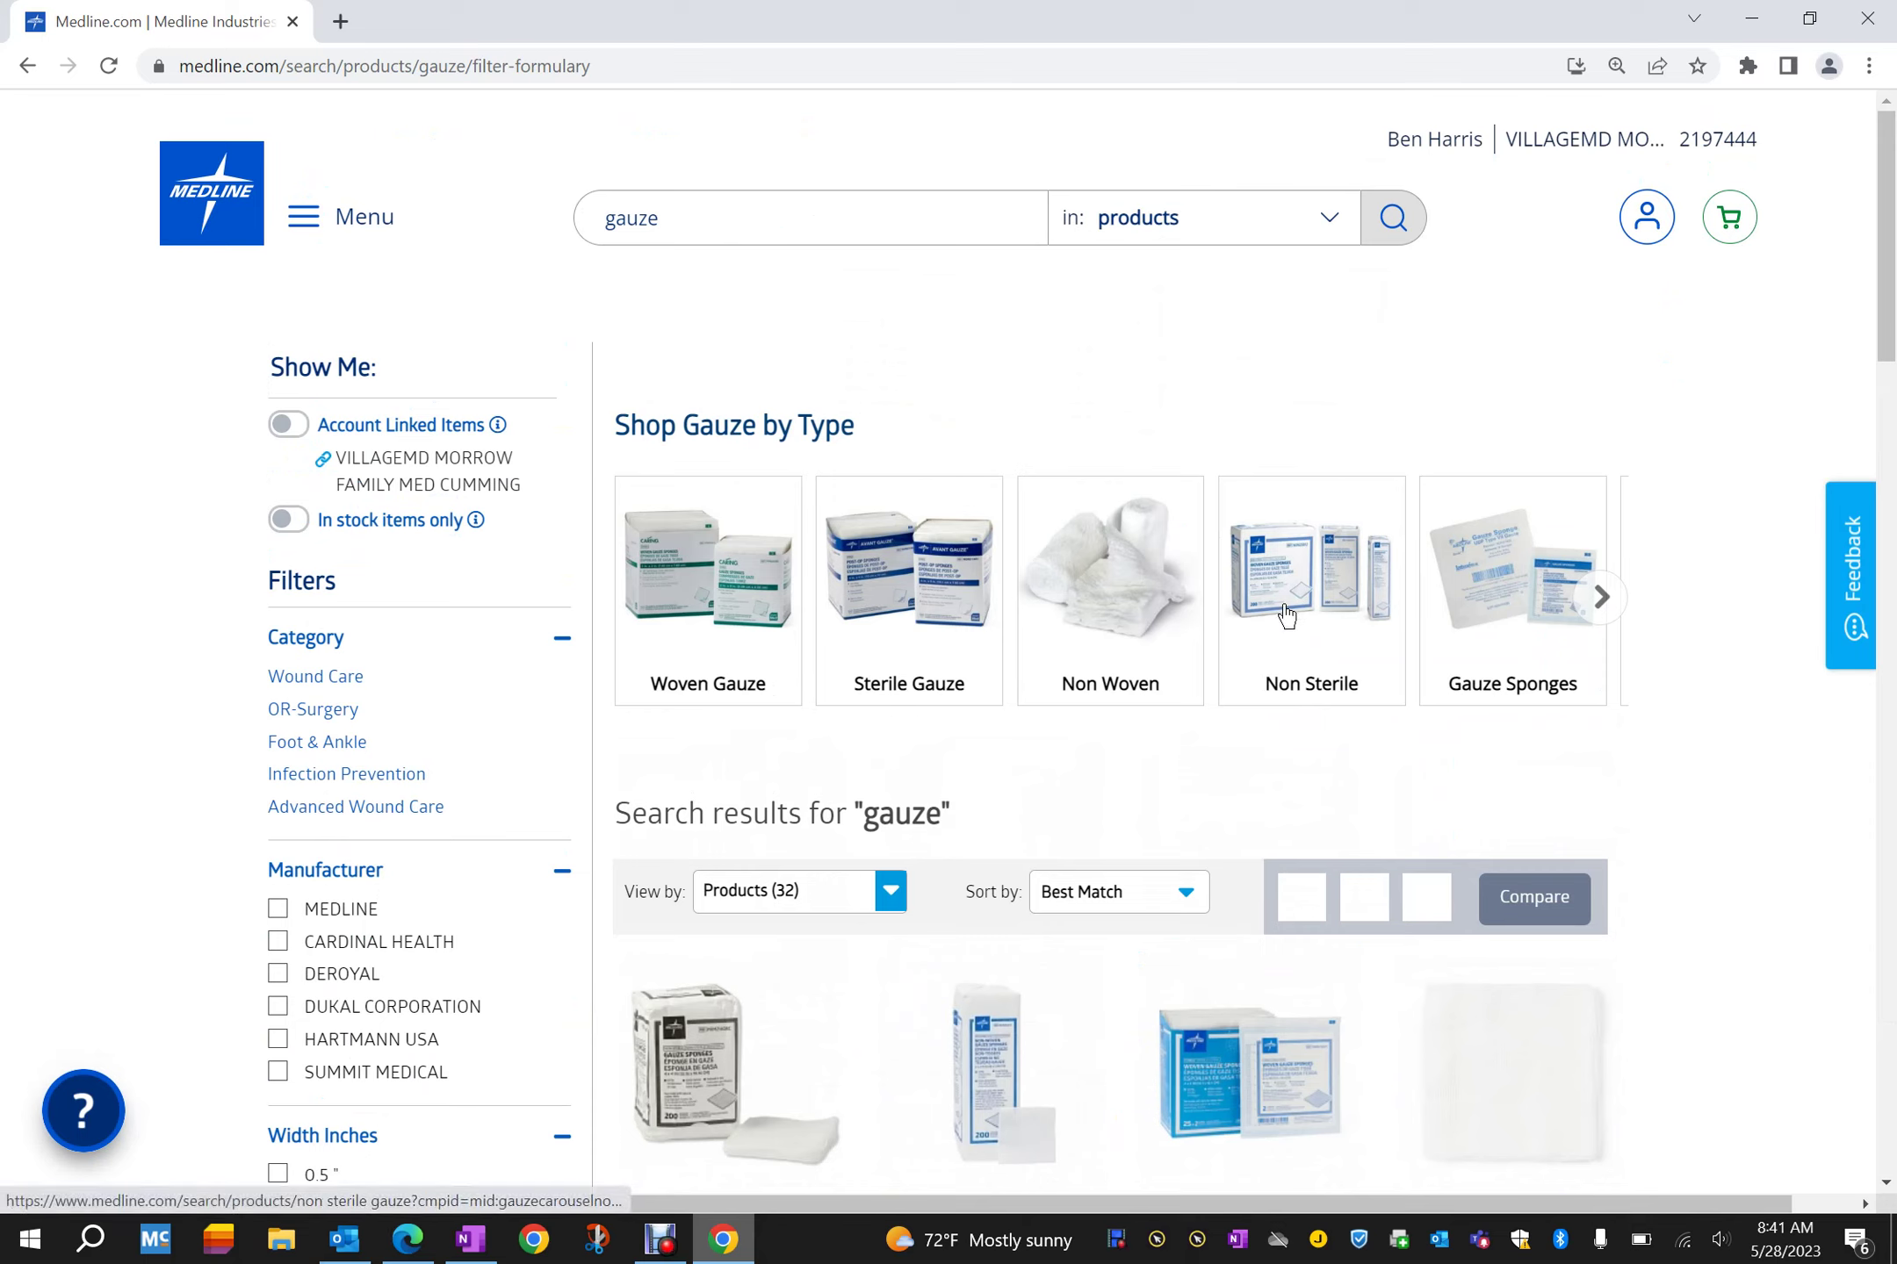
pyautogui.scroll(-6, 1473, 525)
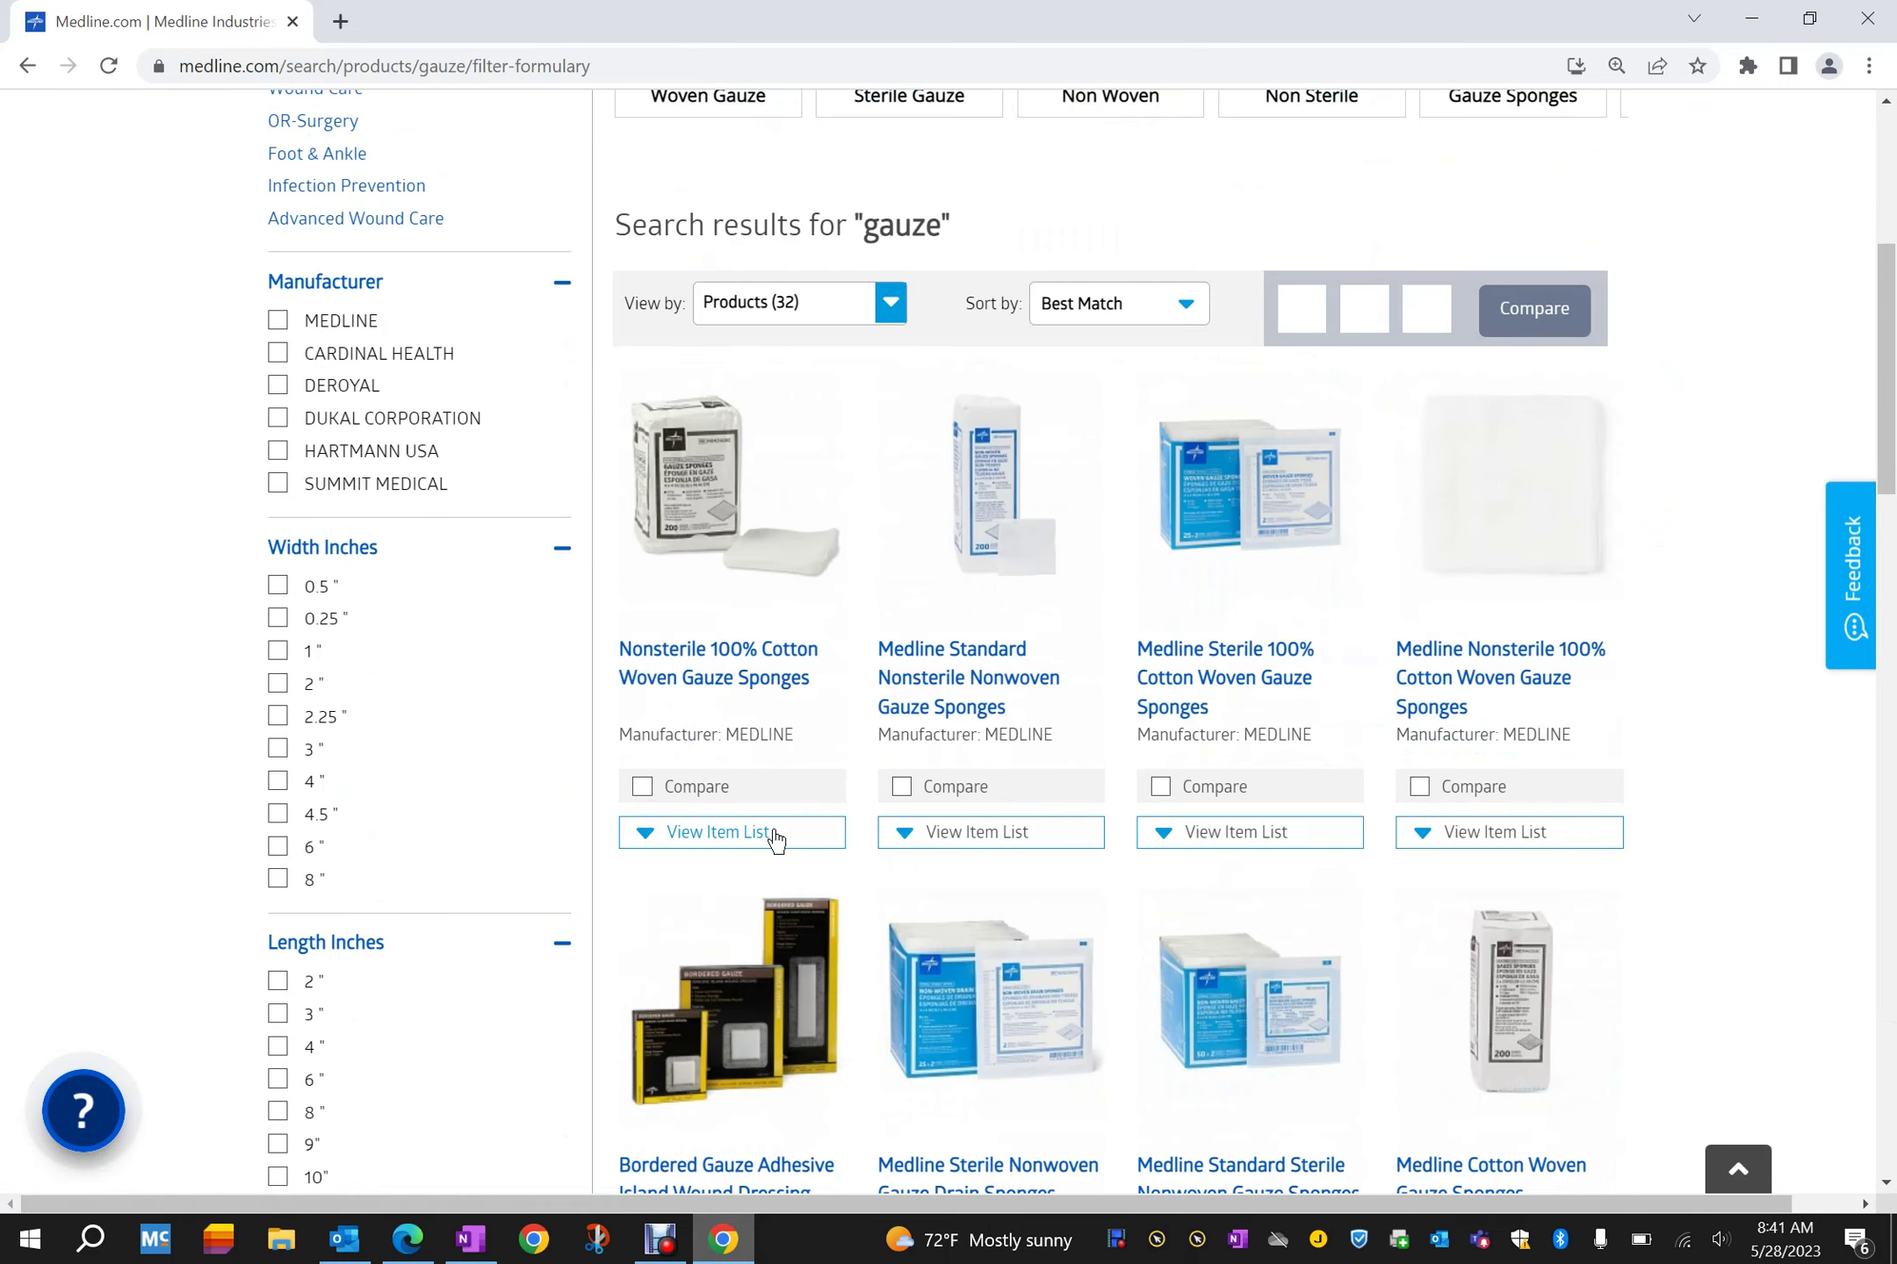
# Step: View the item lists of the Nonsterile 100% Cotton Woven and Medline Standard Nonsterile Nonwoven Gauze Sponges
pyautogui.click(764, 842)
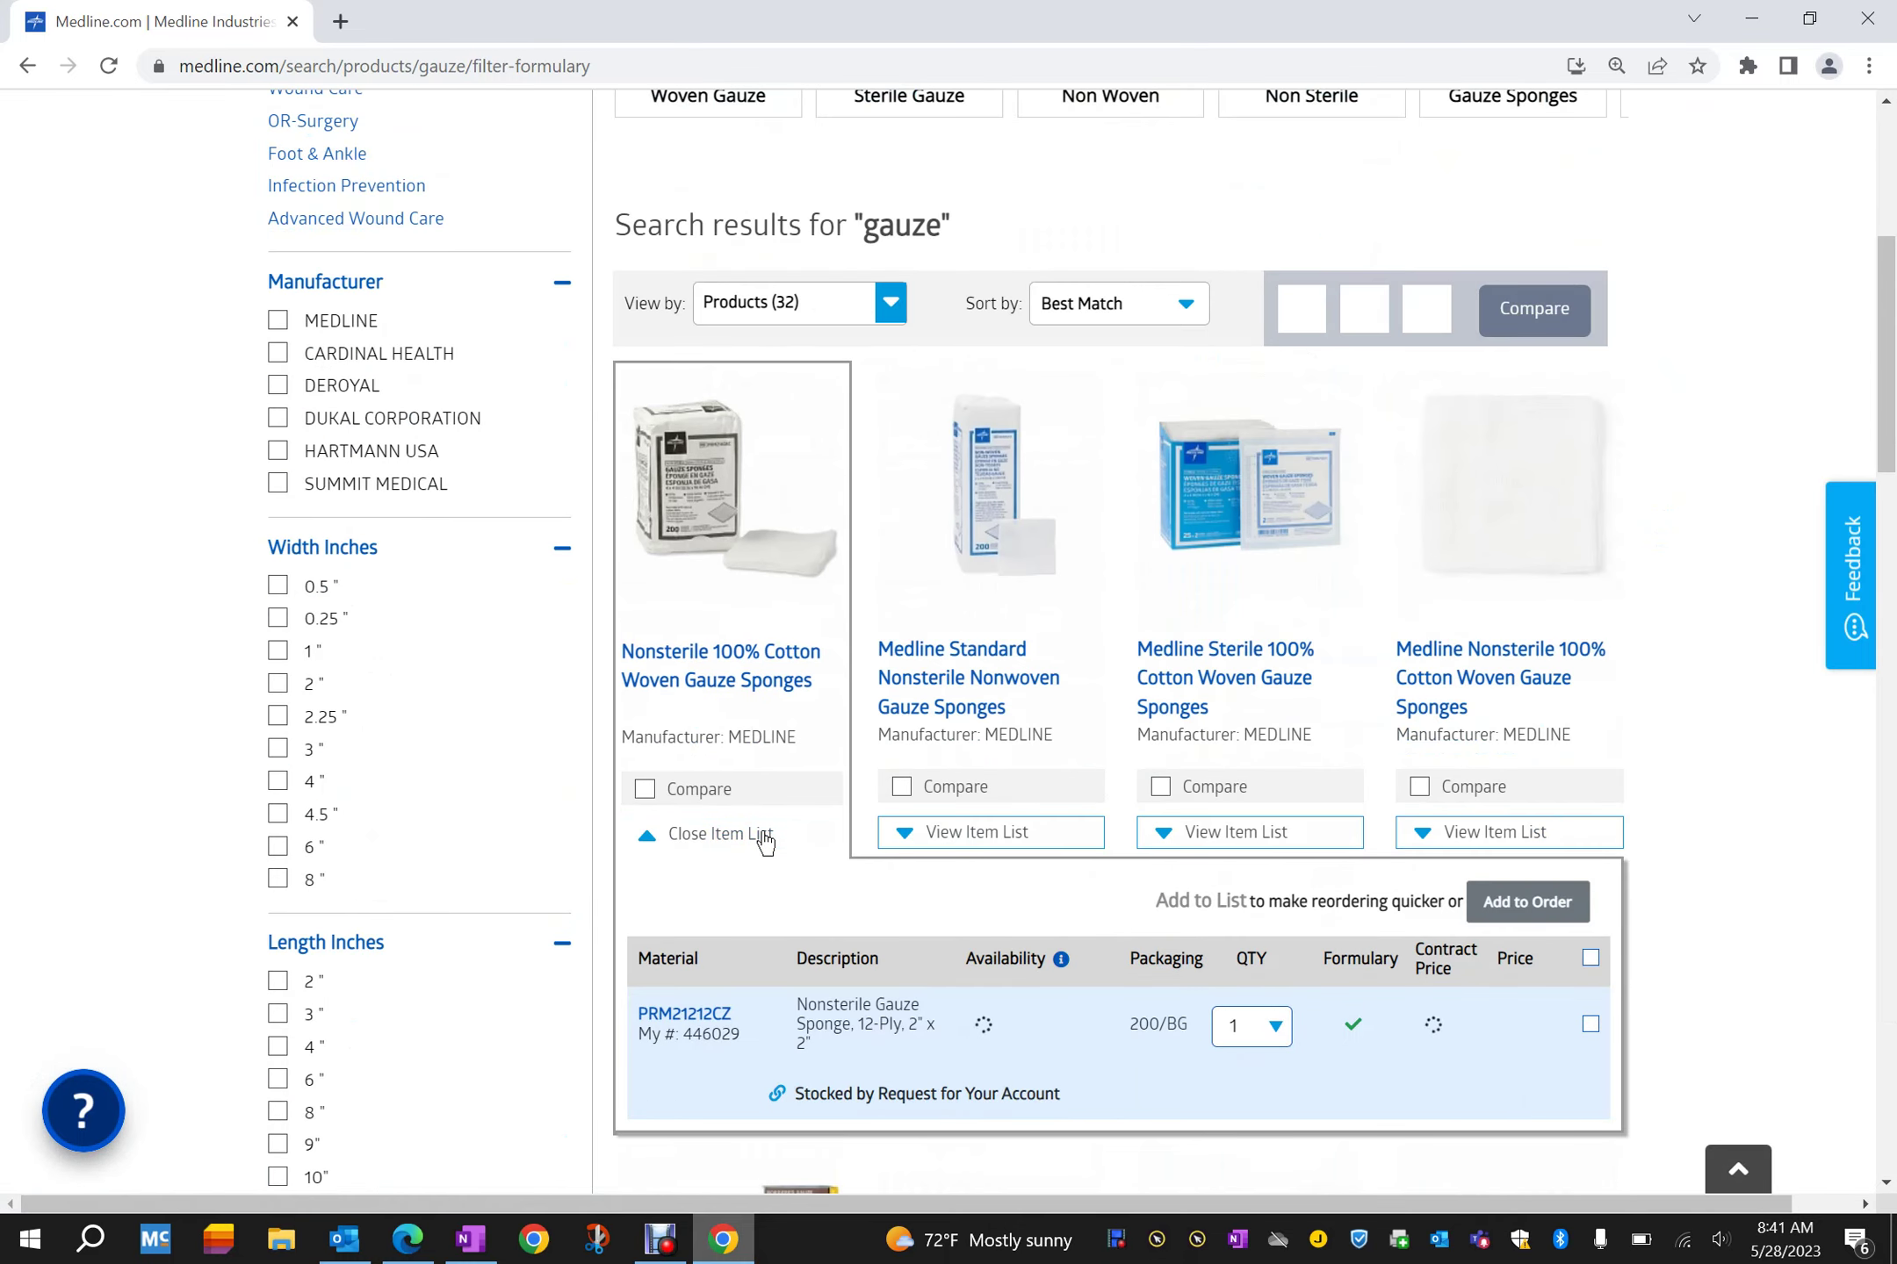
pyautogui.click(1023, 834)
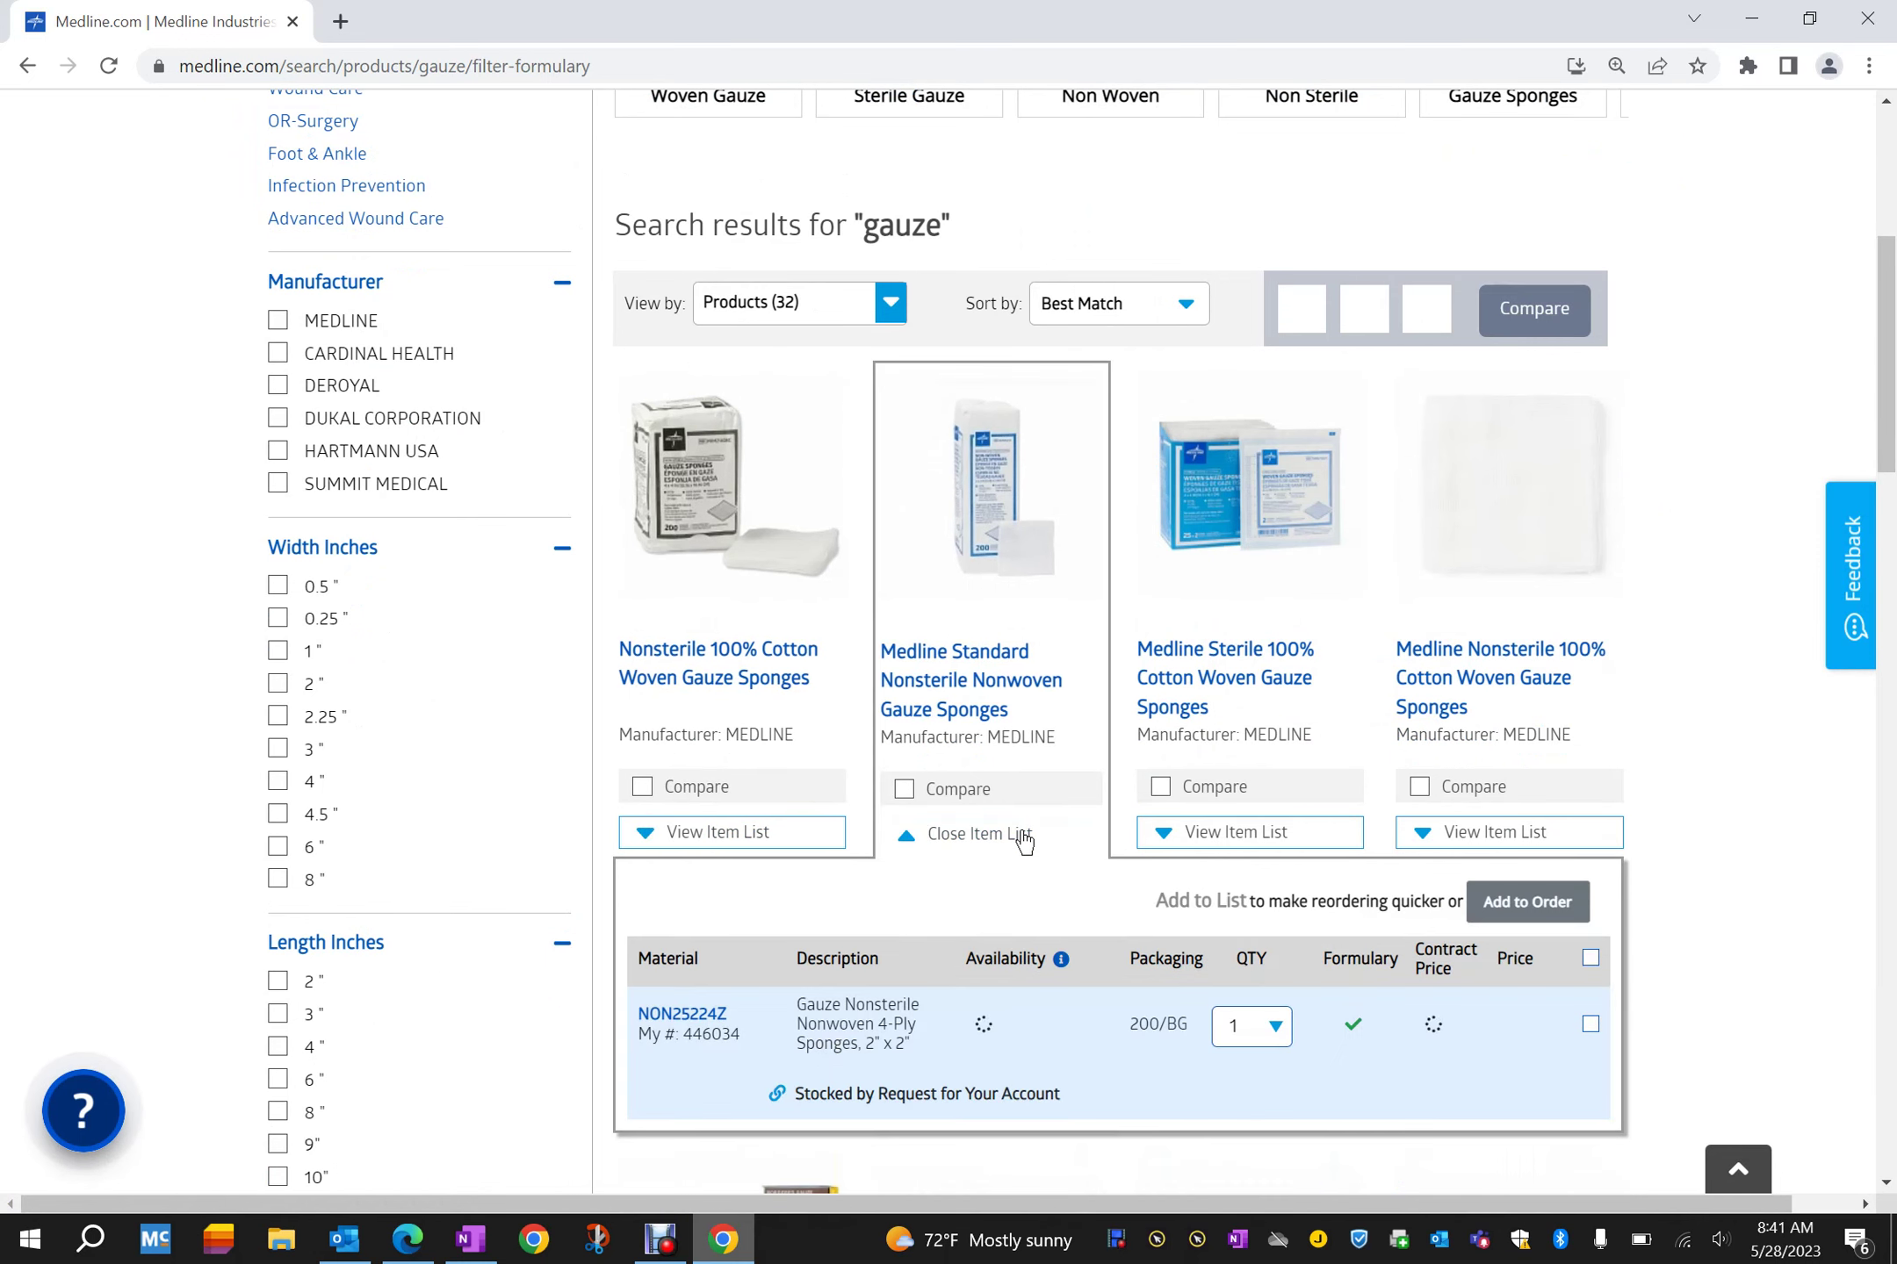
pyautogui.scroll(-3, 1024, 841)
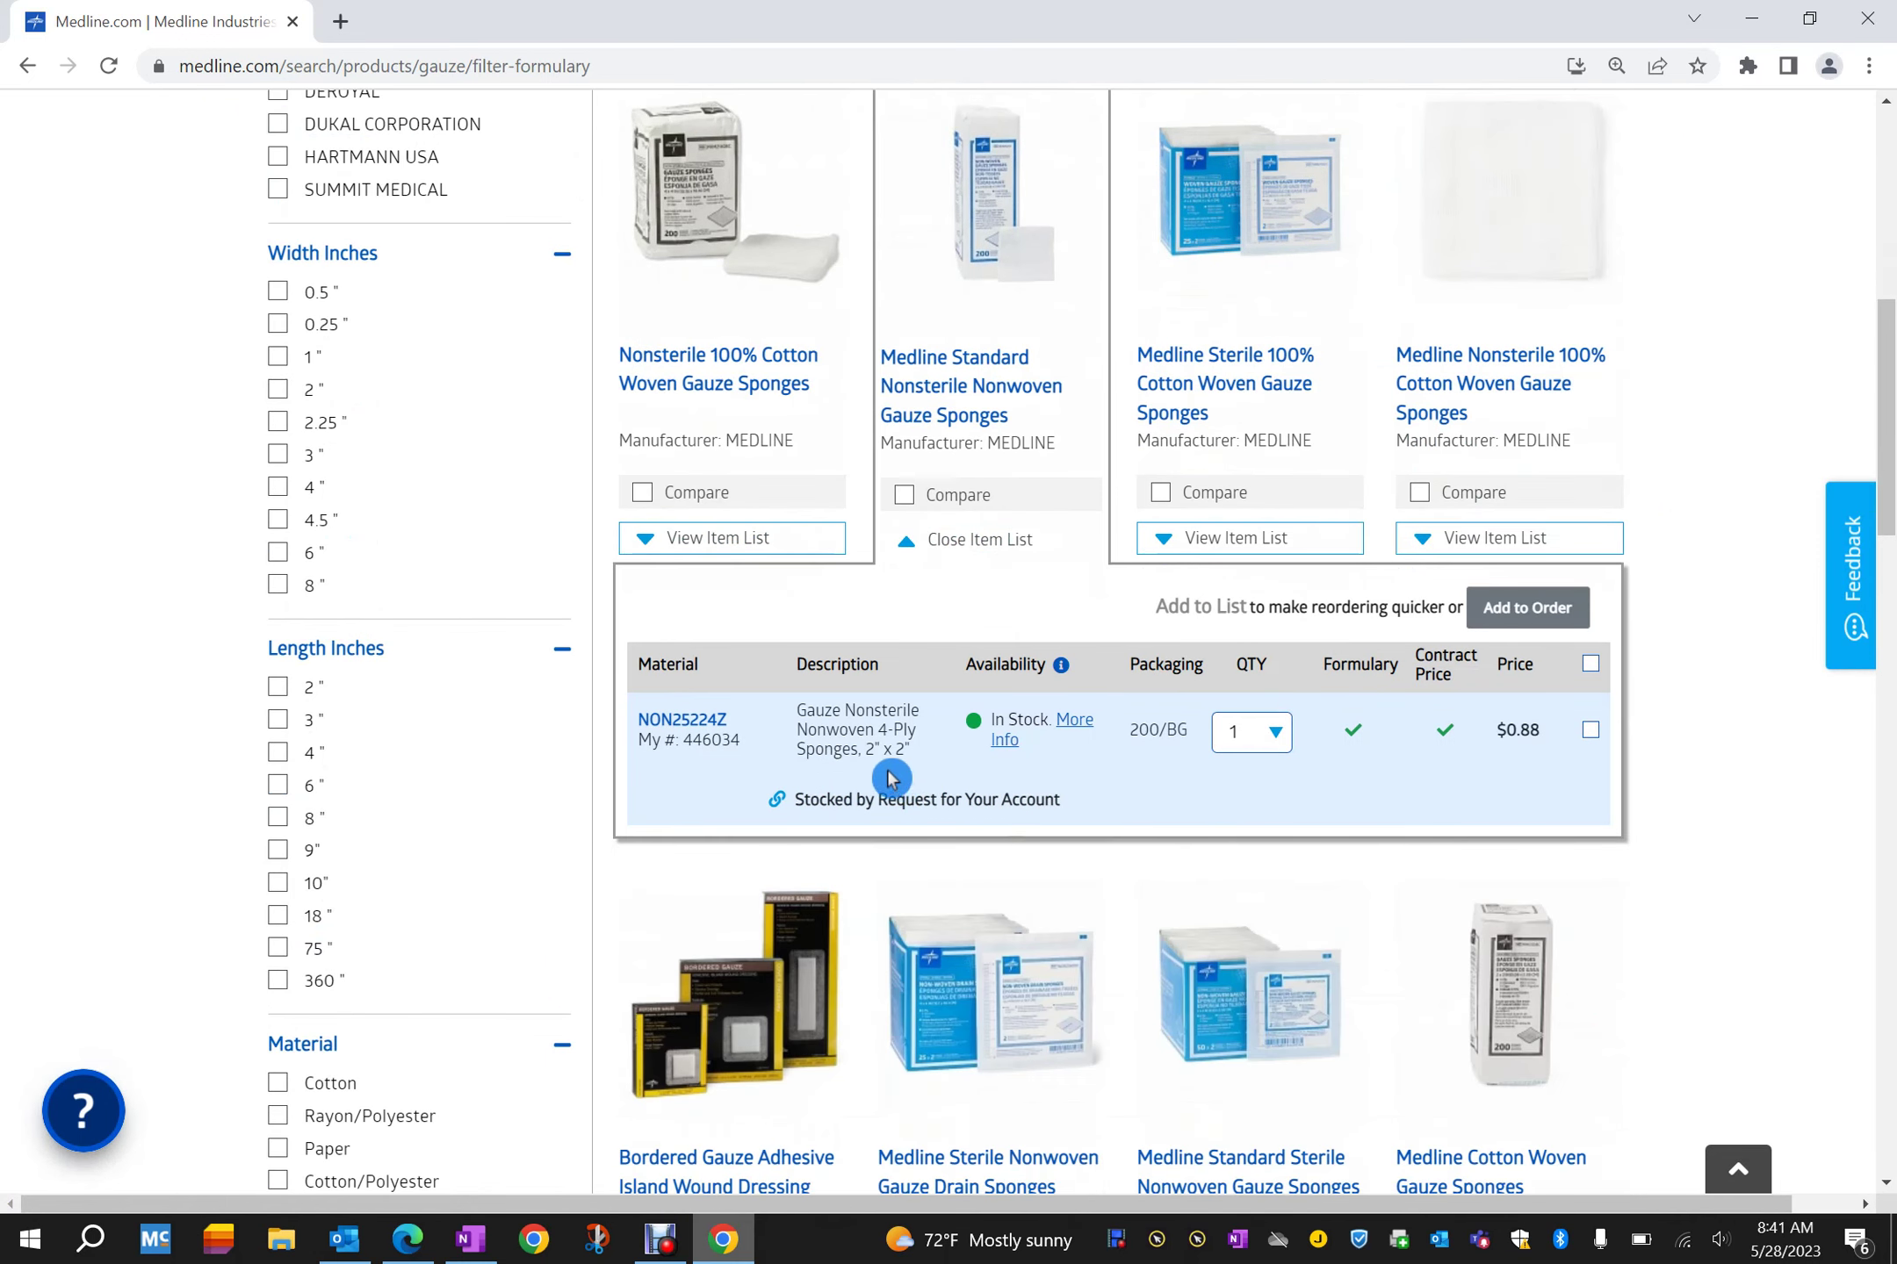
# Step: Add one bag of the PRM21212CZ nonsterile 12-ply 2" x 2" gauze sponges to the order
pyautogui.click(751, 540)
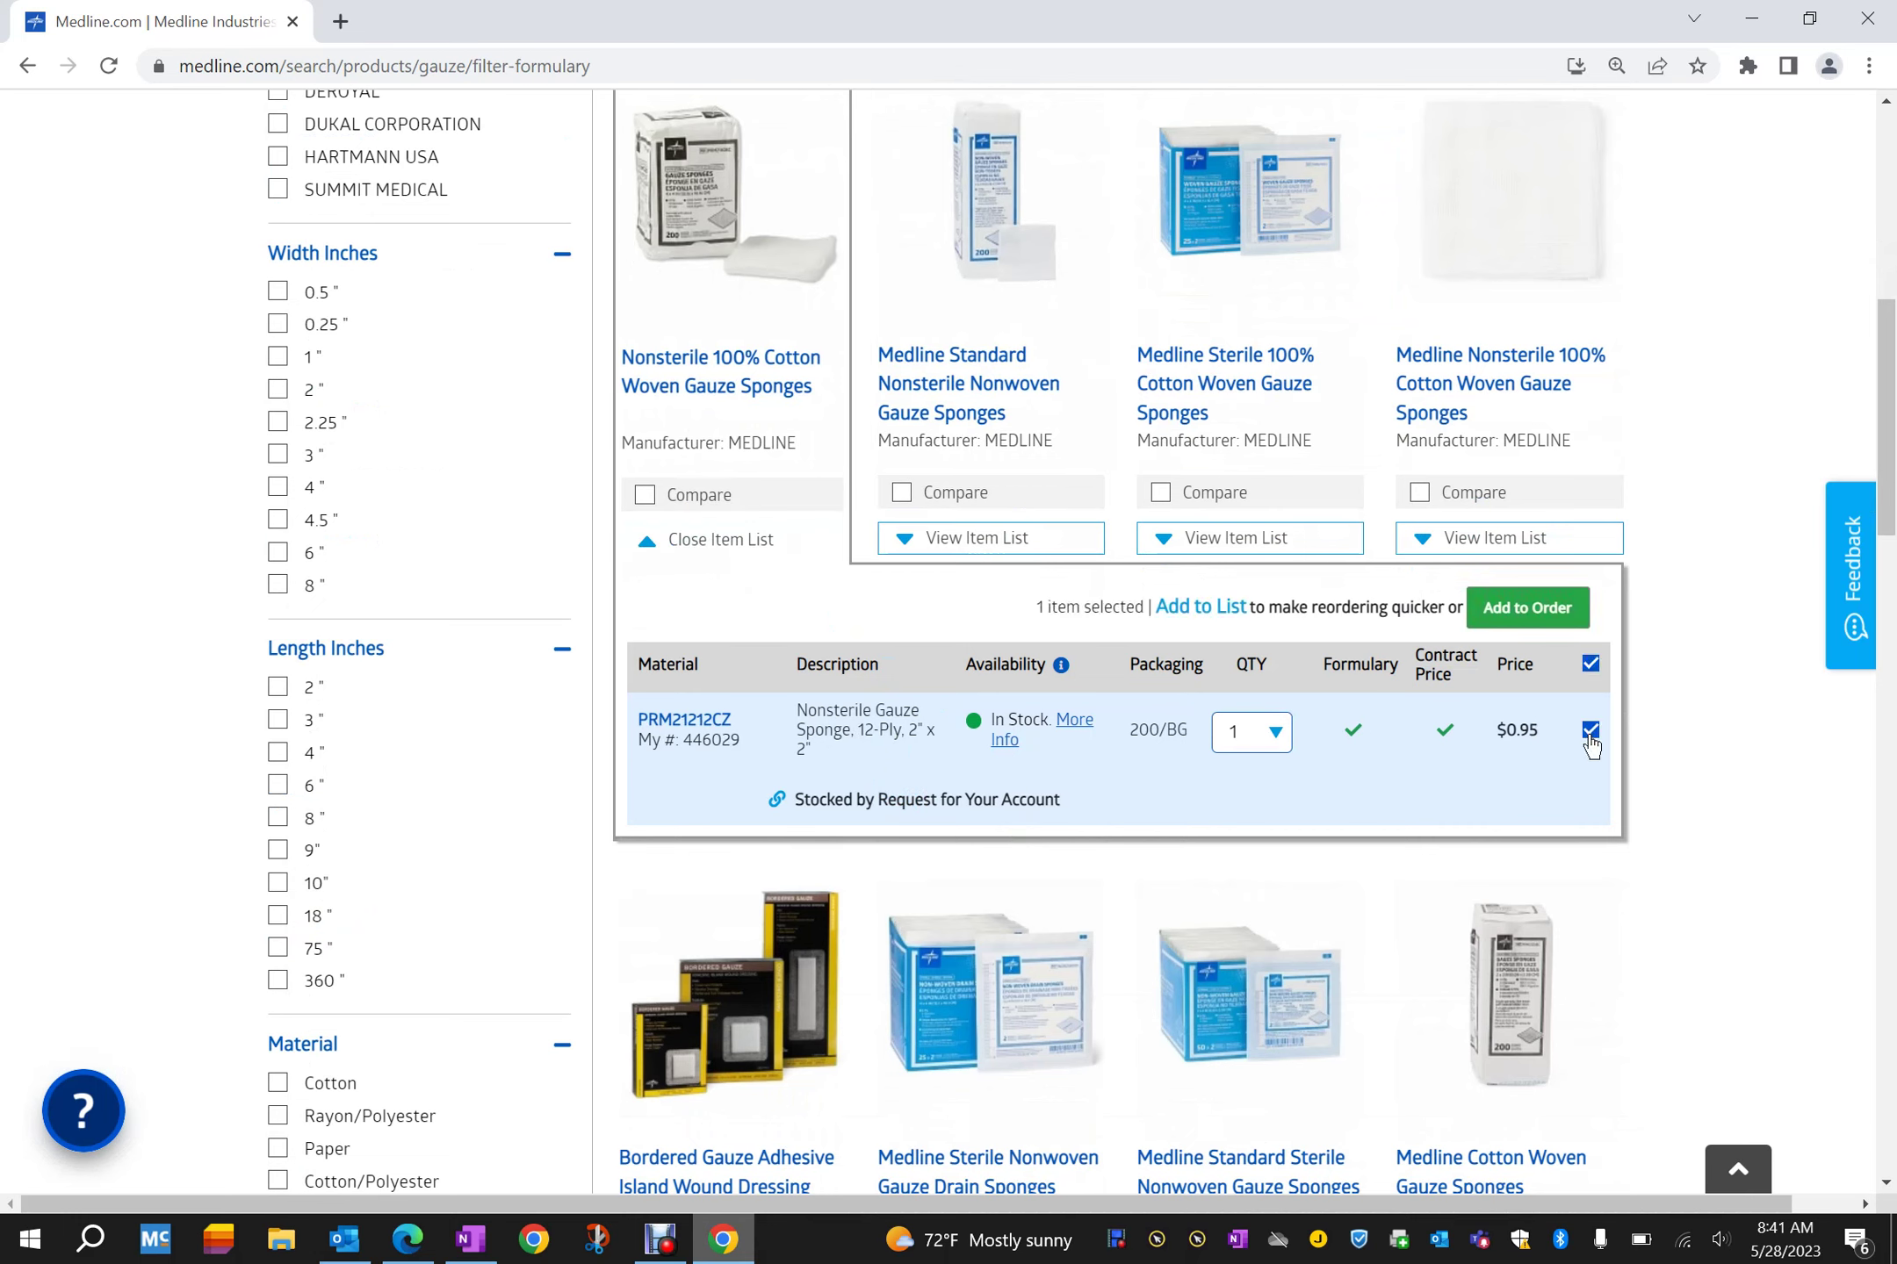
pyautogui.click(1529, 619)
pyautogui.scroll(6, 1651, 537)
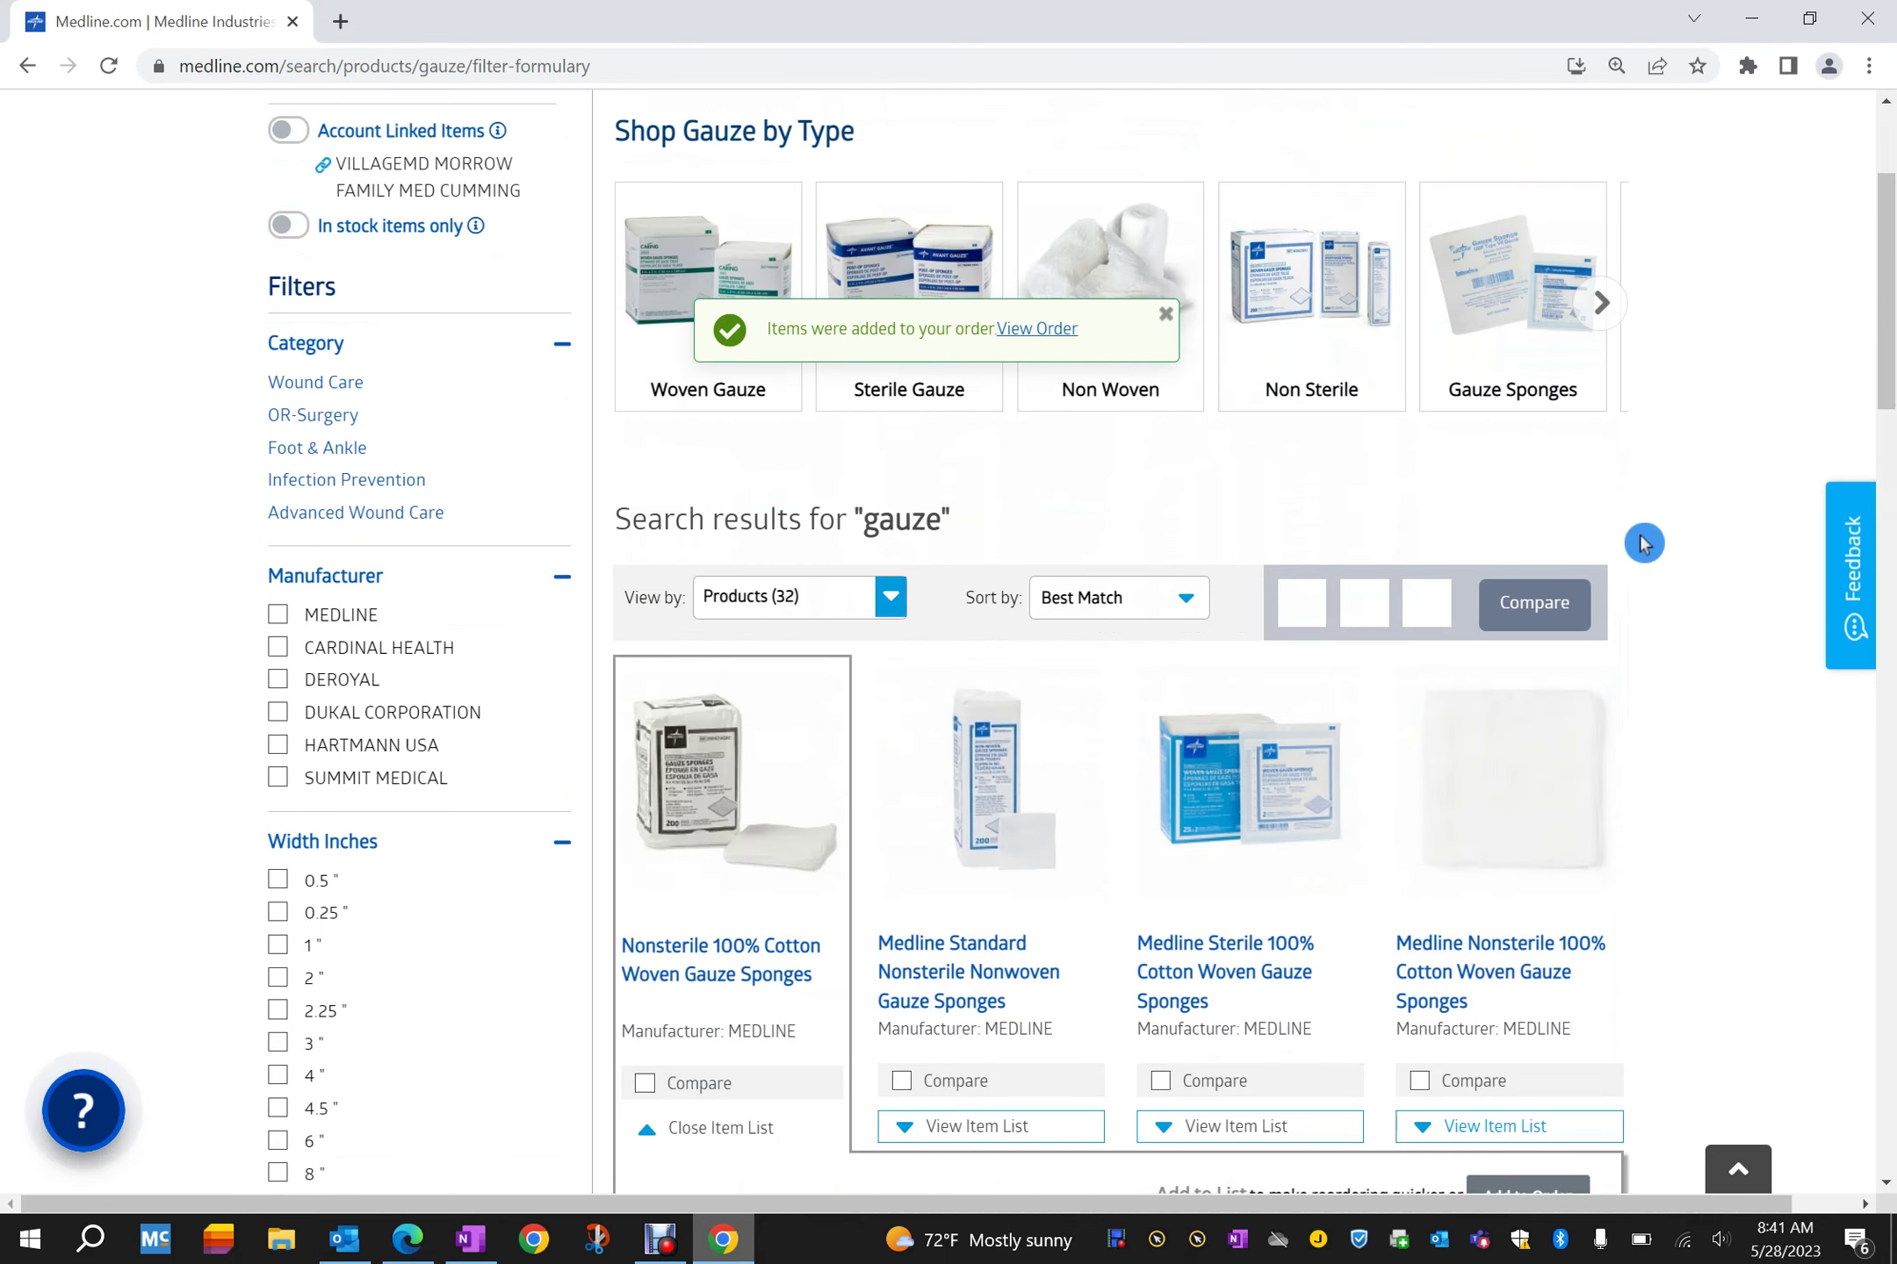
pyautogui.scroll(3, 1676, 536)
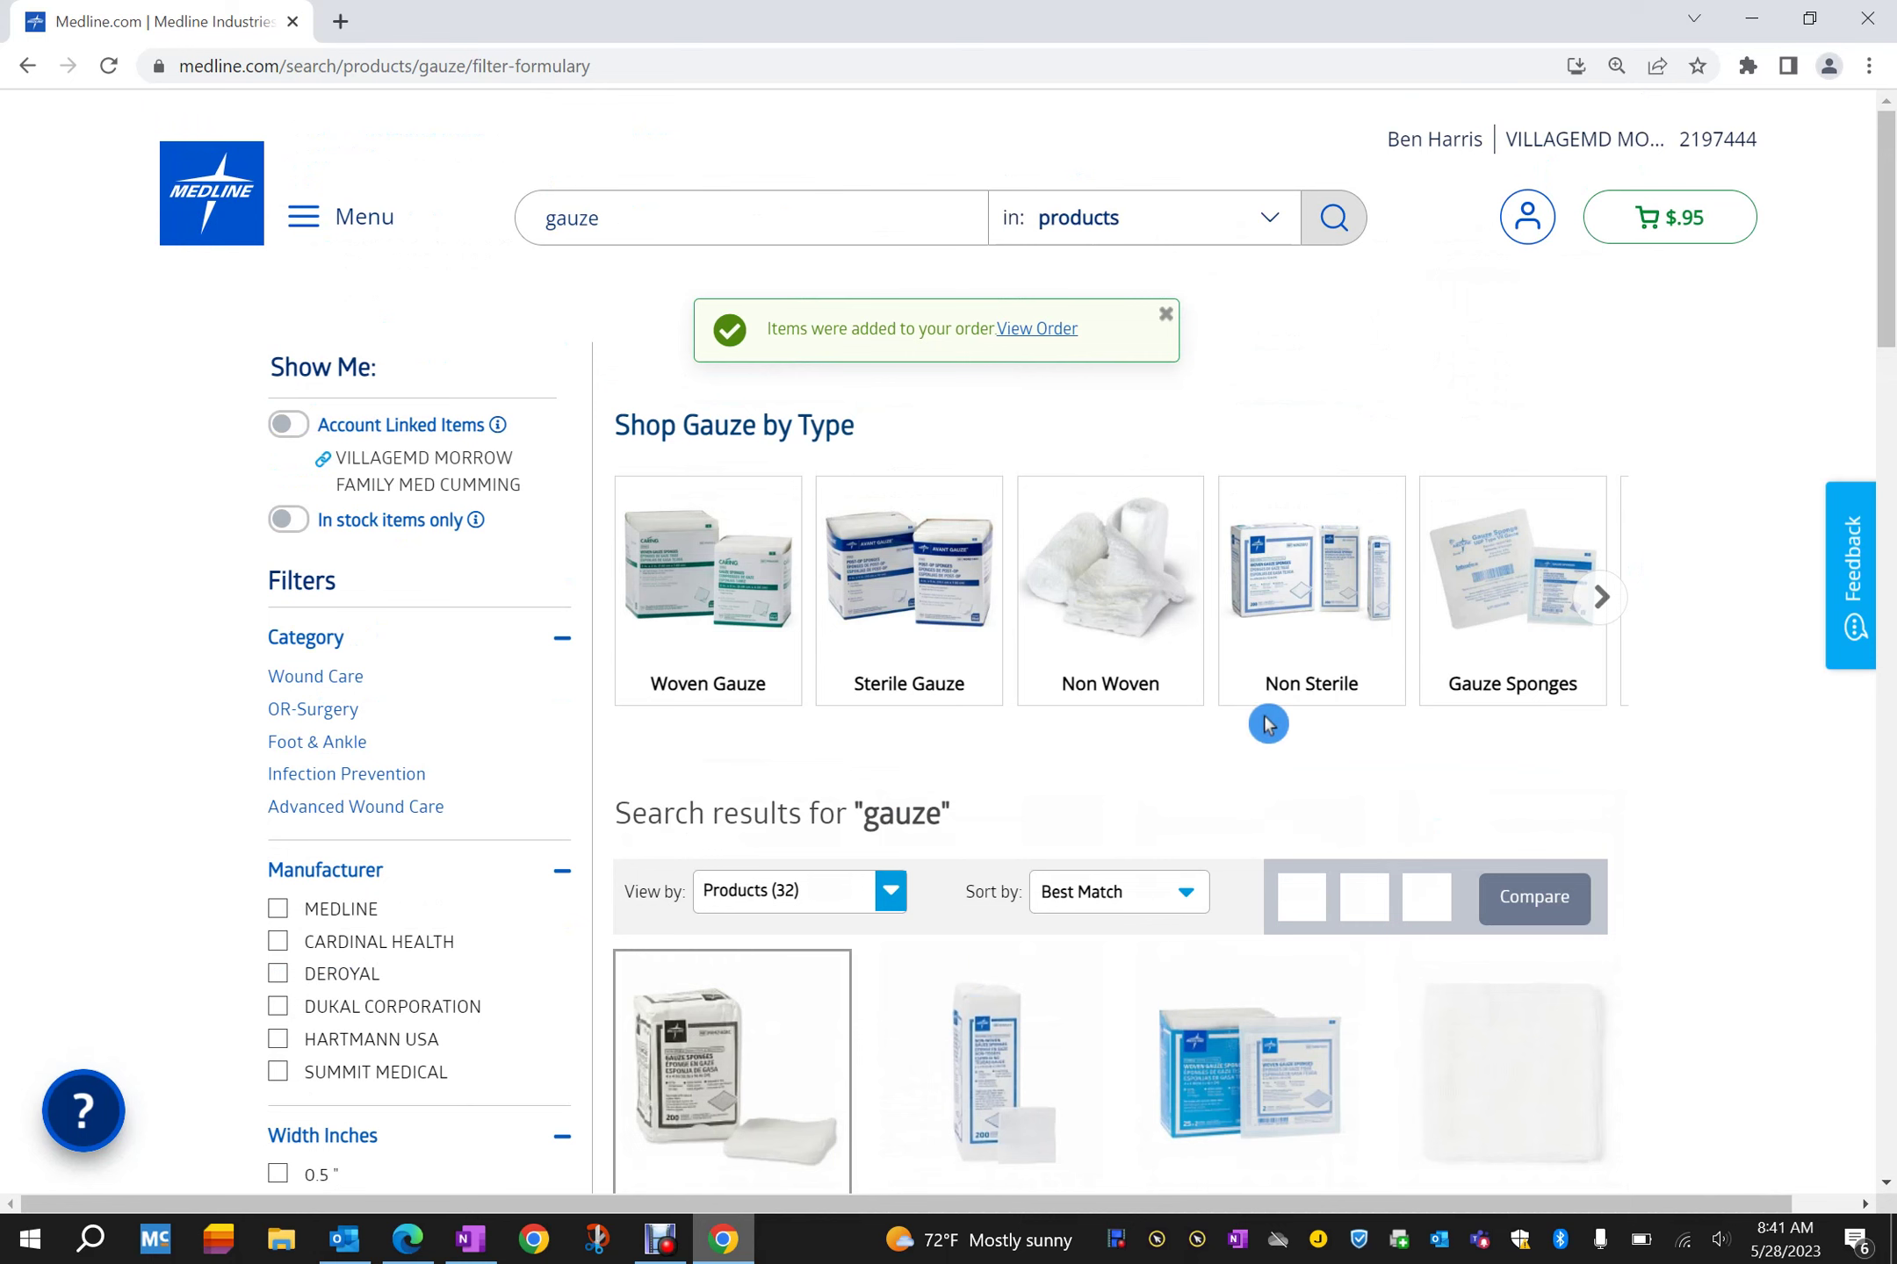
# Step: Show only the Non Sterile type of gauze and look over the matching products and available filters
pyautogui.click(1288, 619)
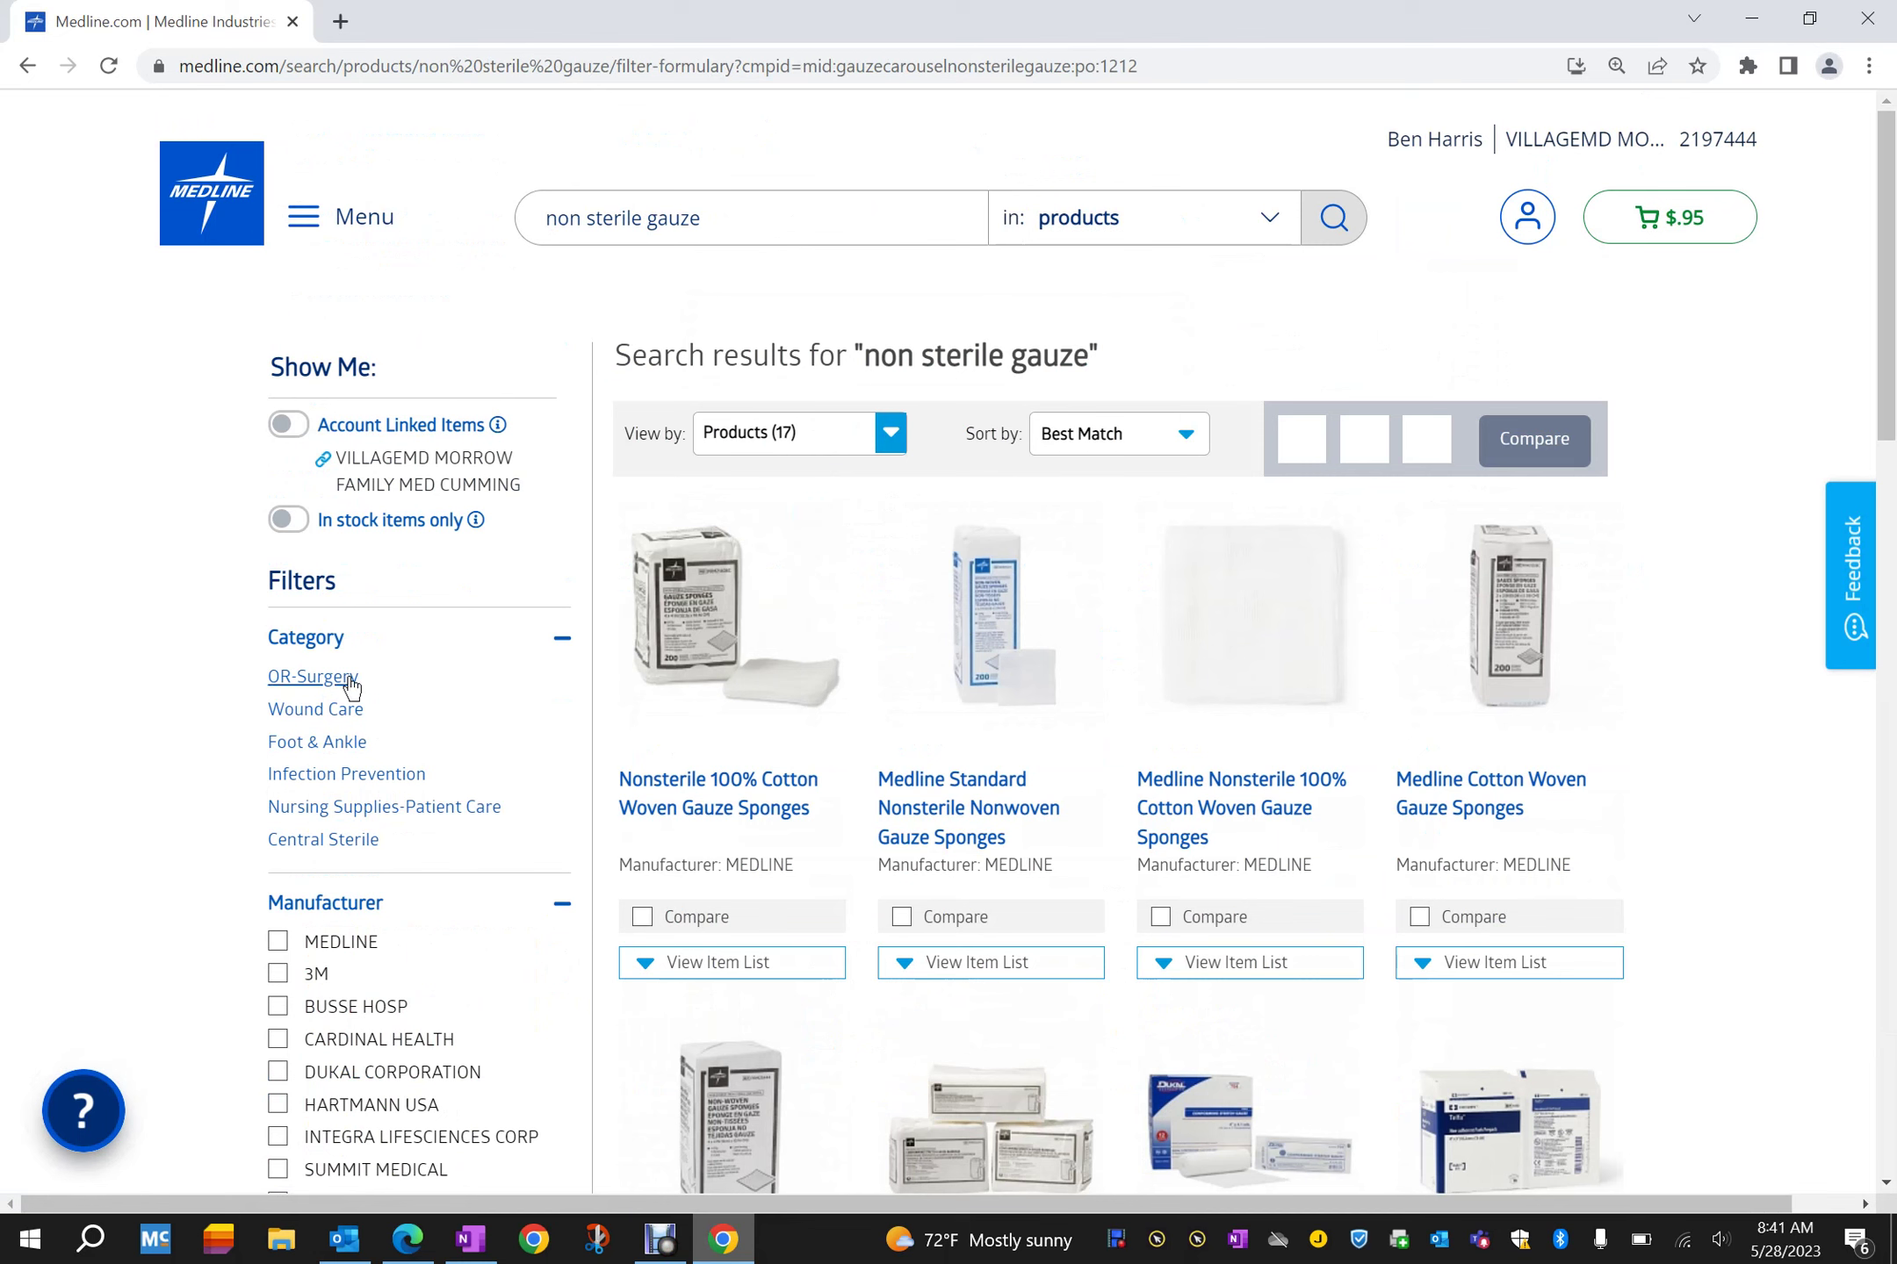
pyautogui.scroll(-3, 483, 878)
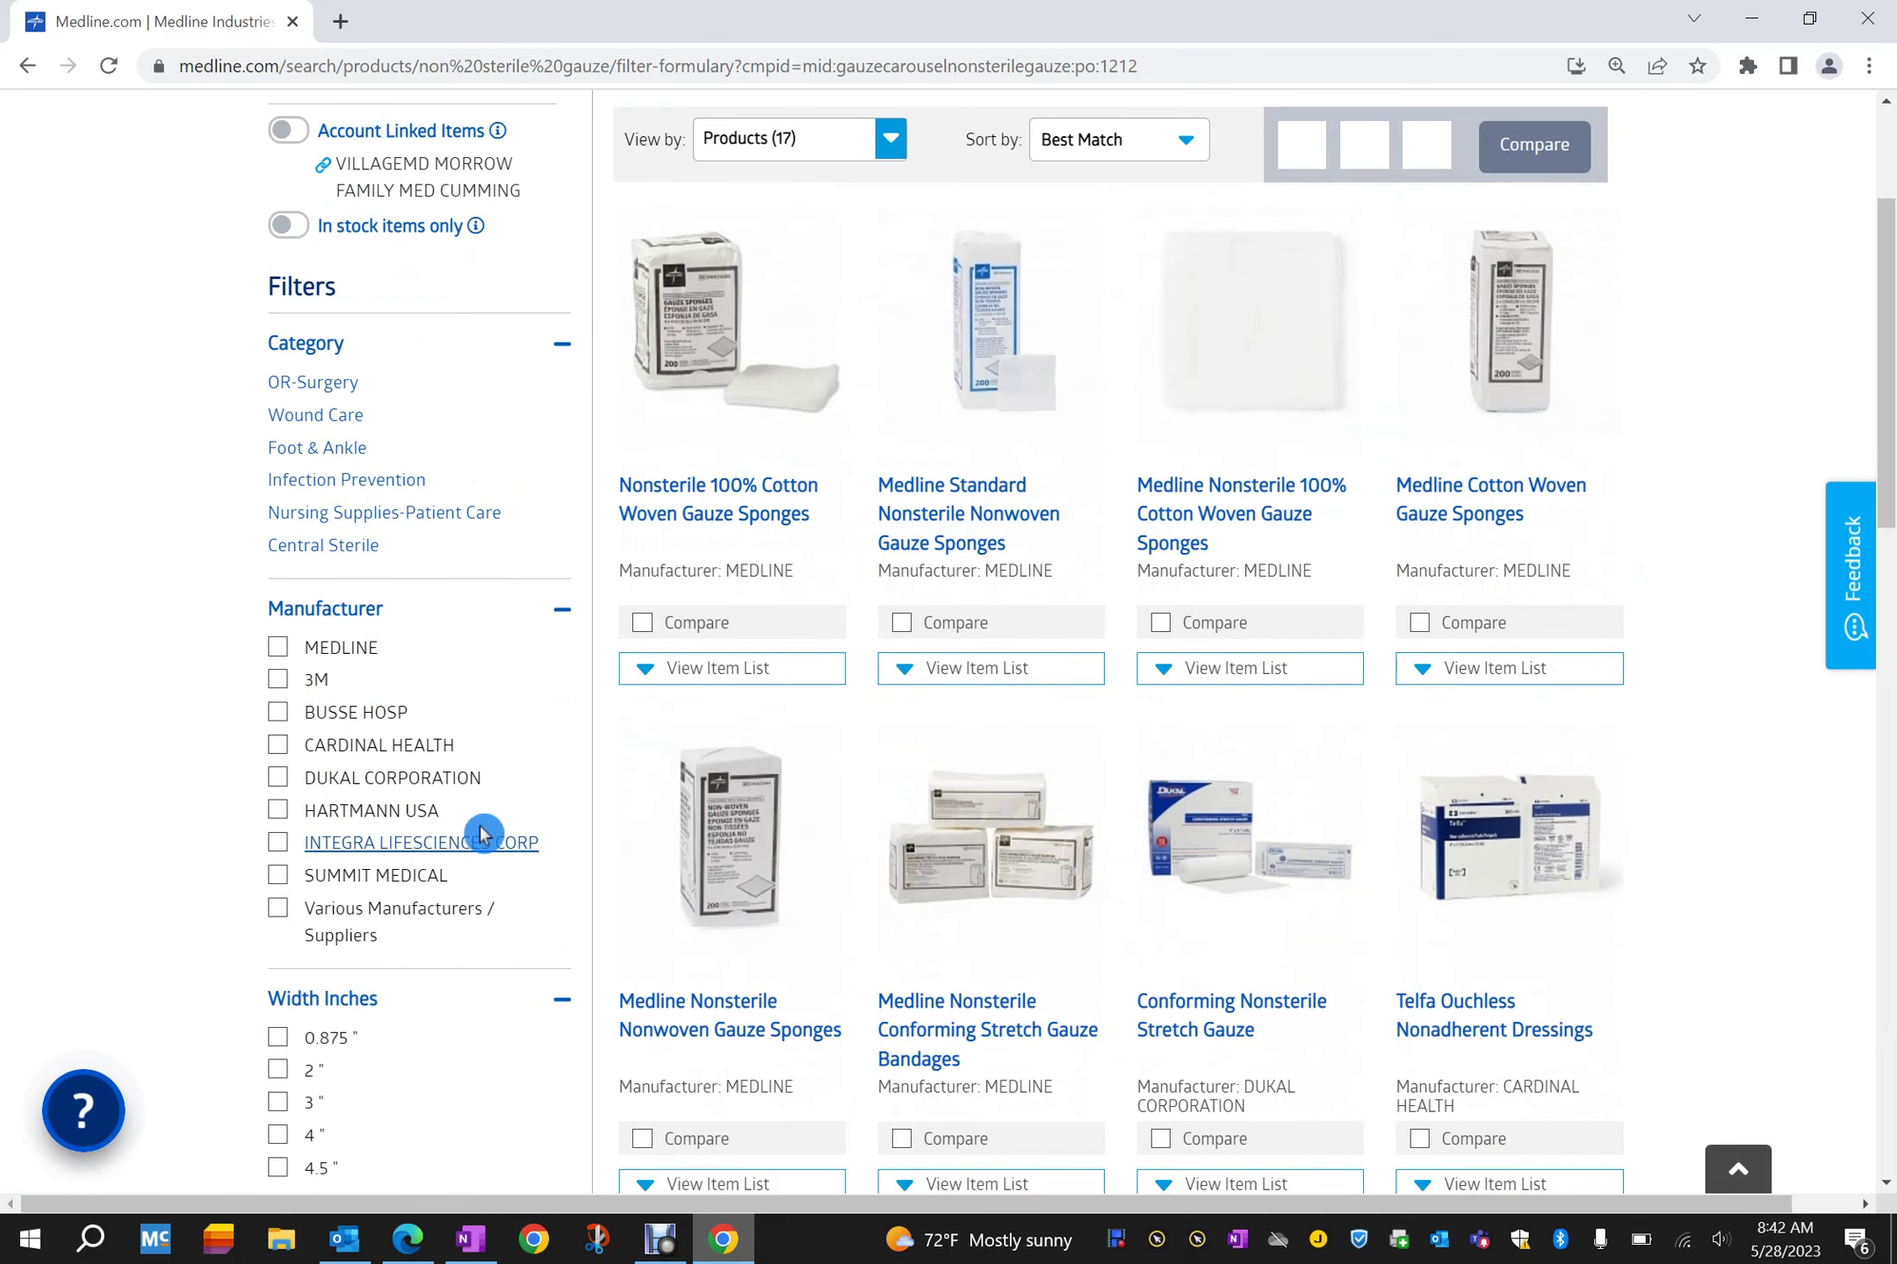
# Step: Filter the non sterile gauze products to a 2" length and view the item list of the Nonsterile 100% Cotton Woven Gauze Sponges
pyautogui.scroll(-6, 387, 734)
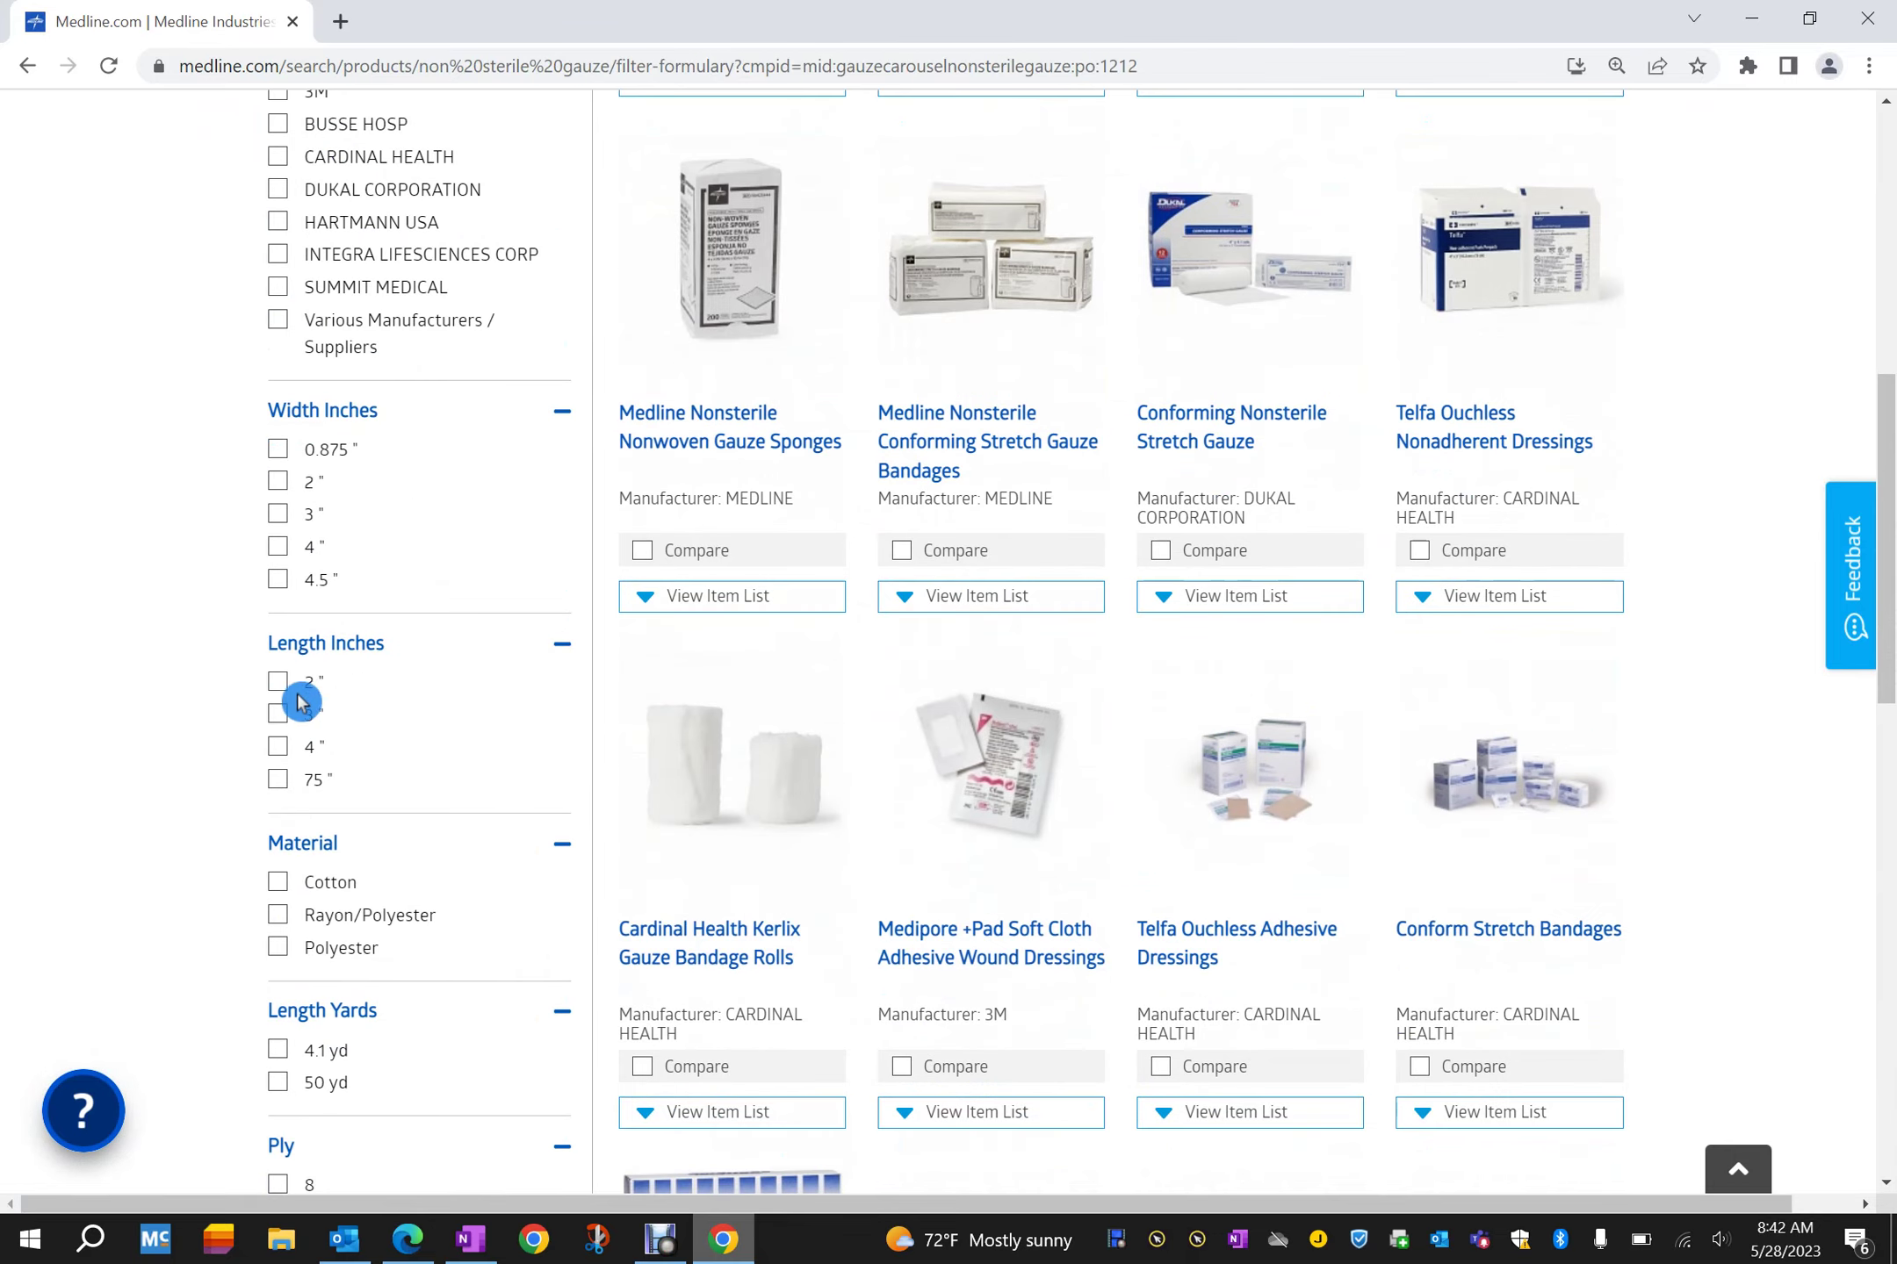
pyautogui.click(278, 685)
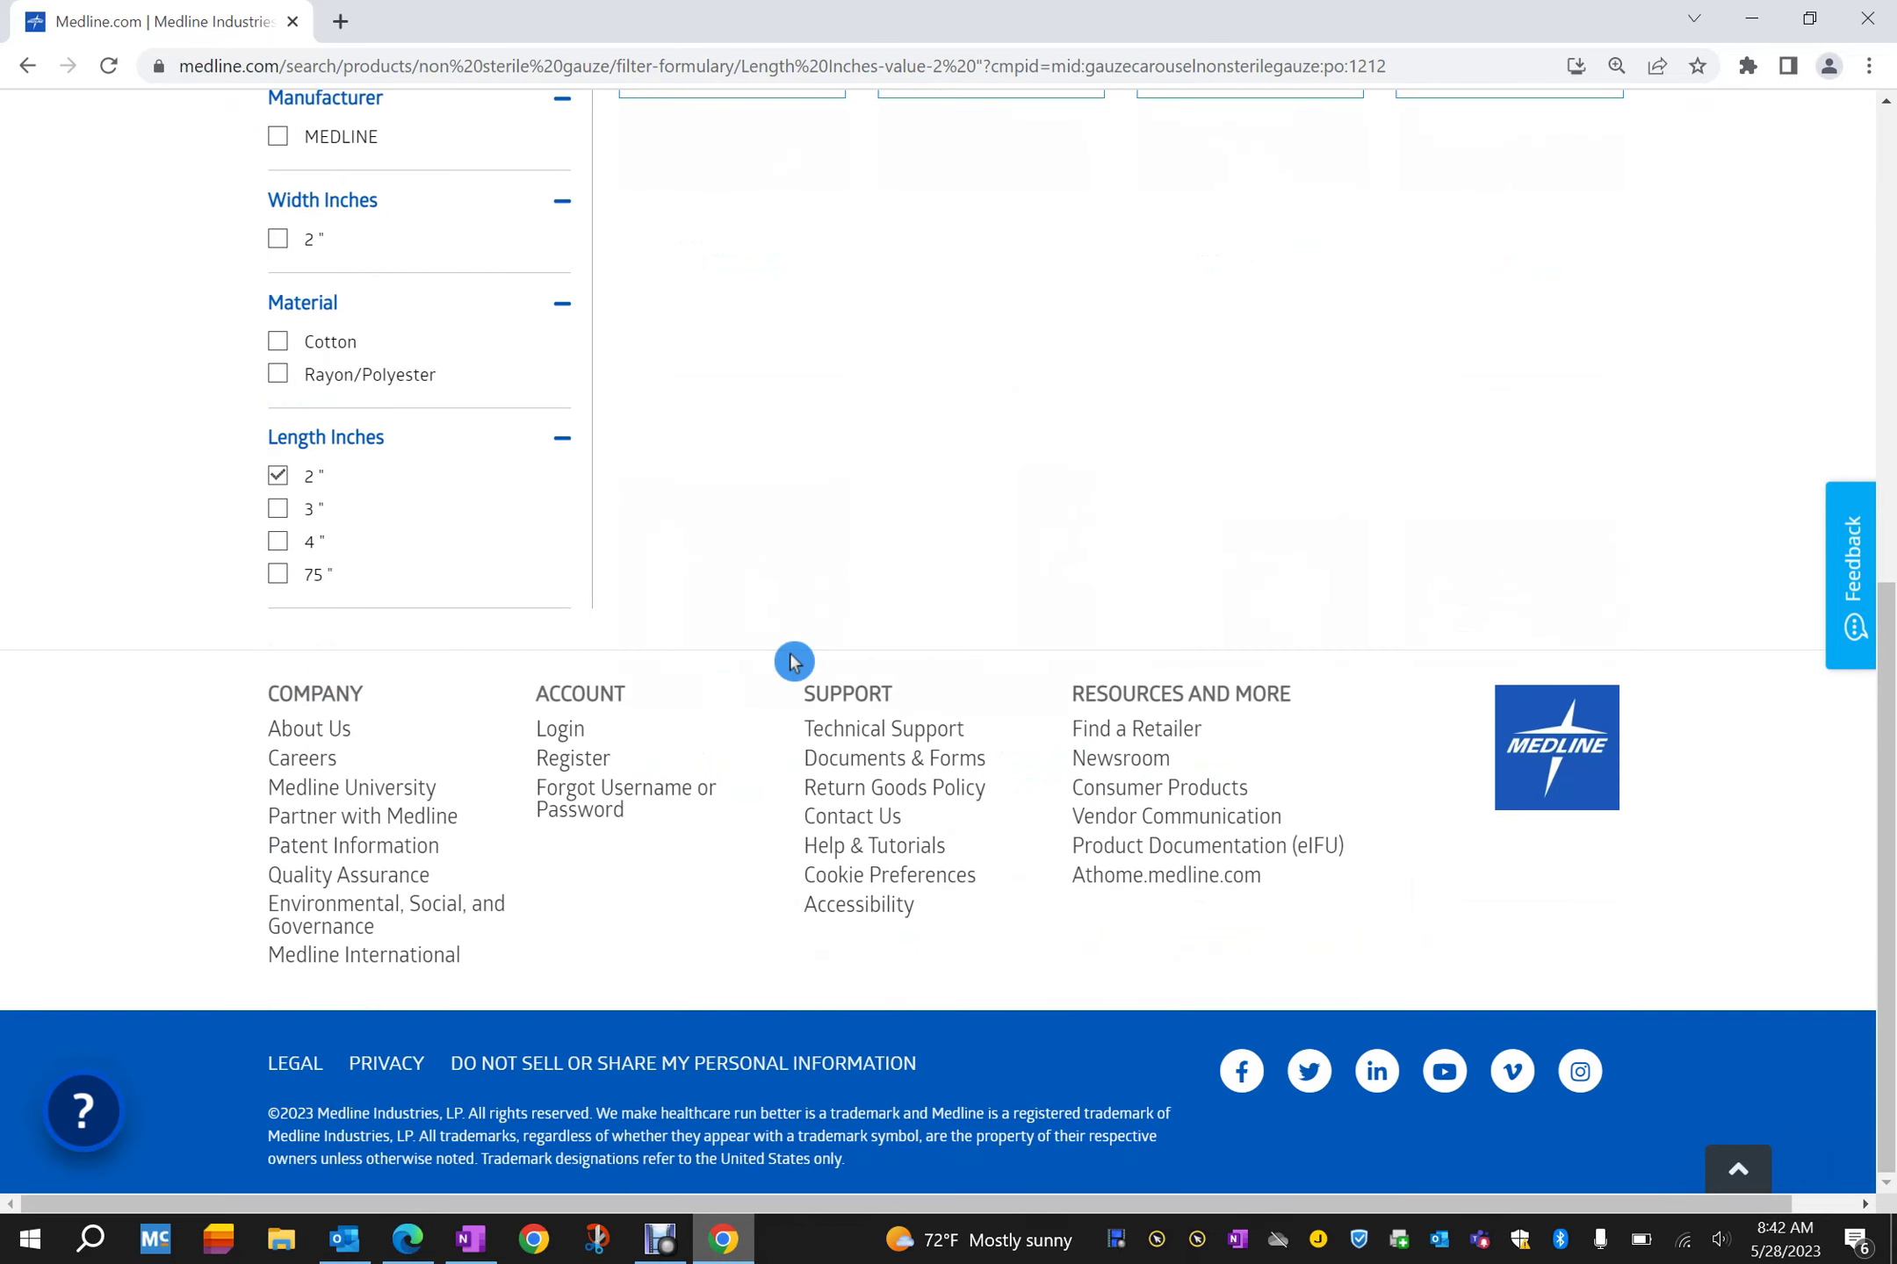
pyautogui.scroll(3, 1394, 720)
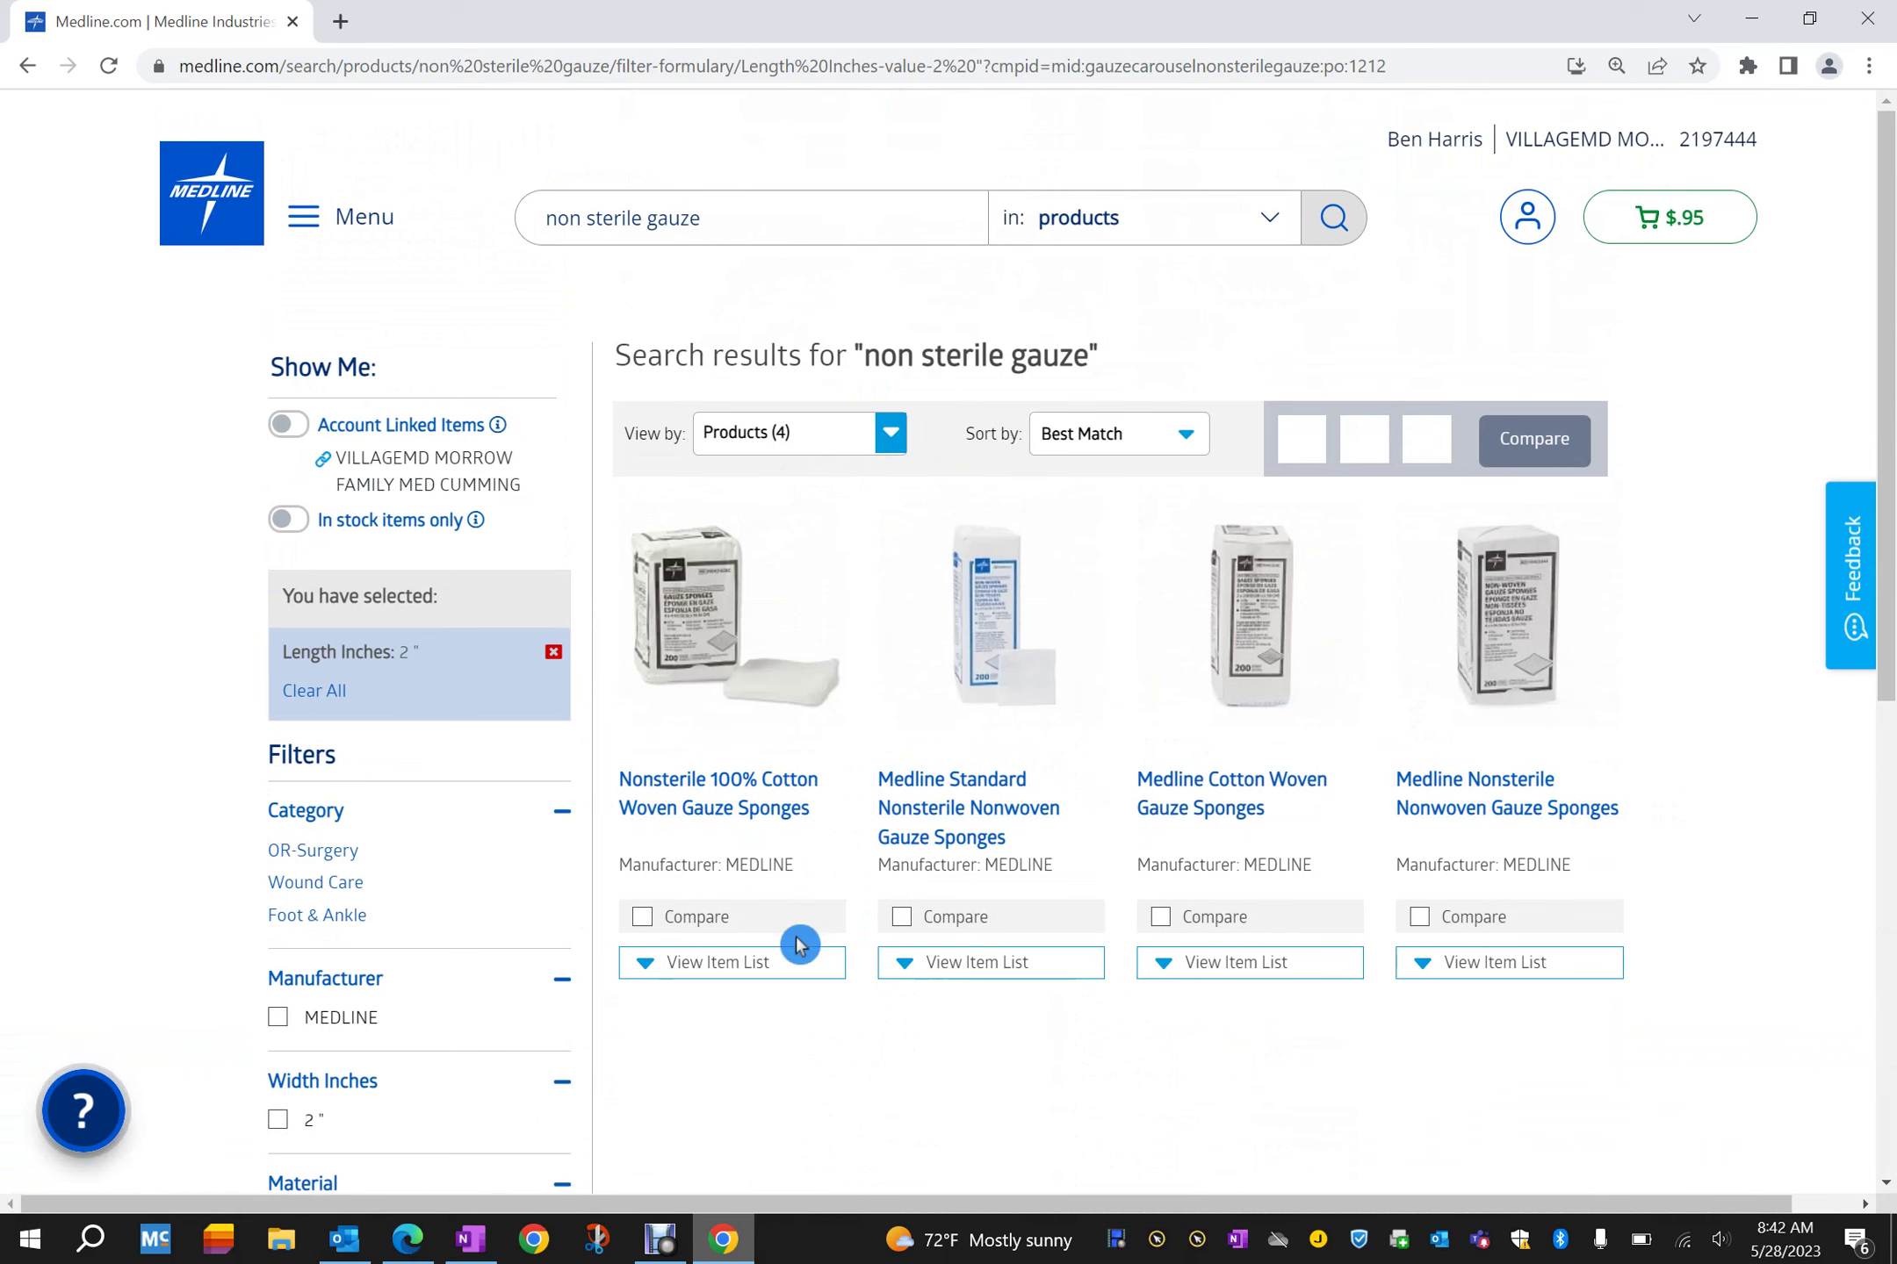
pyautogui.click(698, 965)
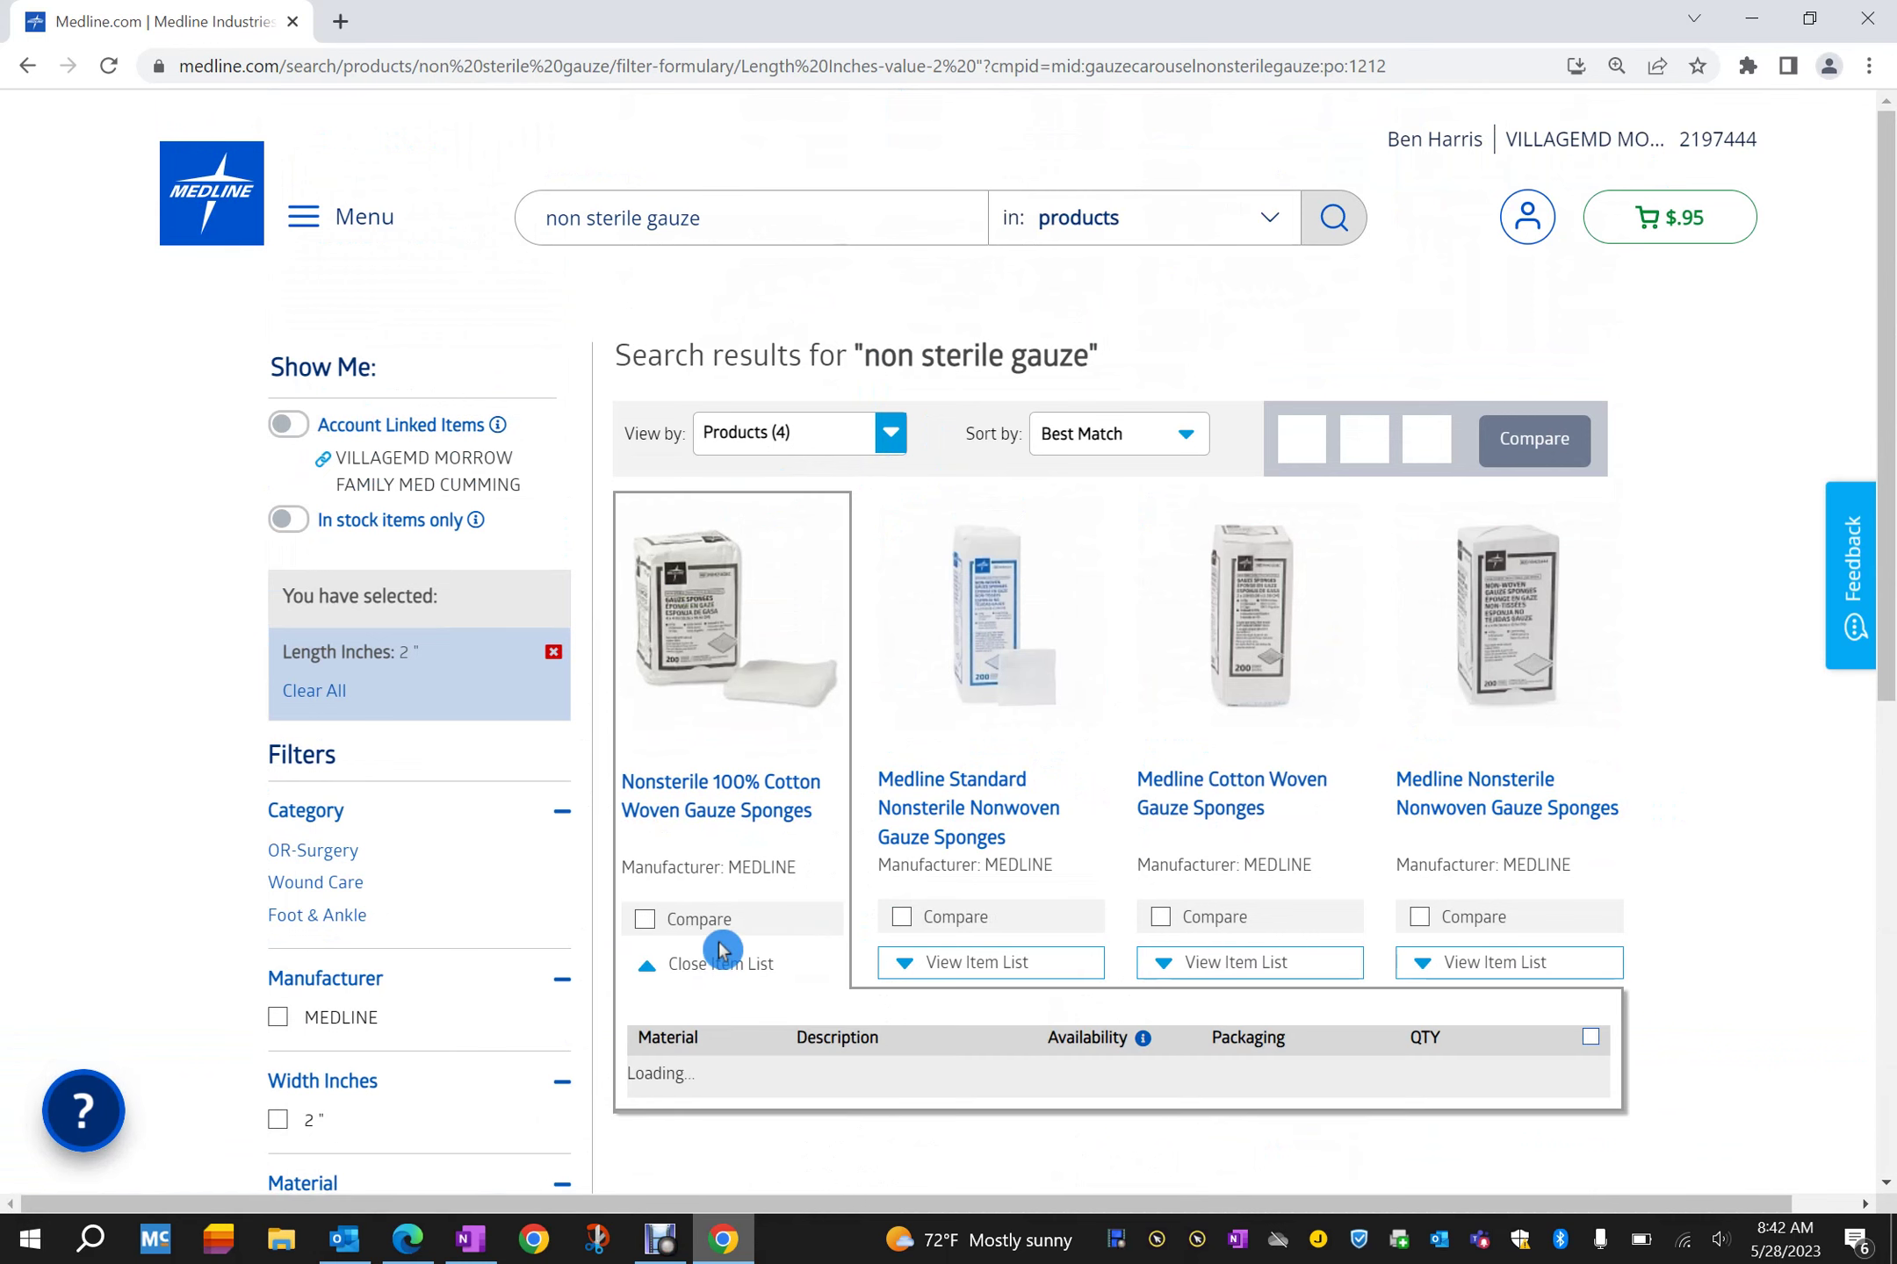
pyautogui.scroll(-3, 720, 950)
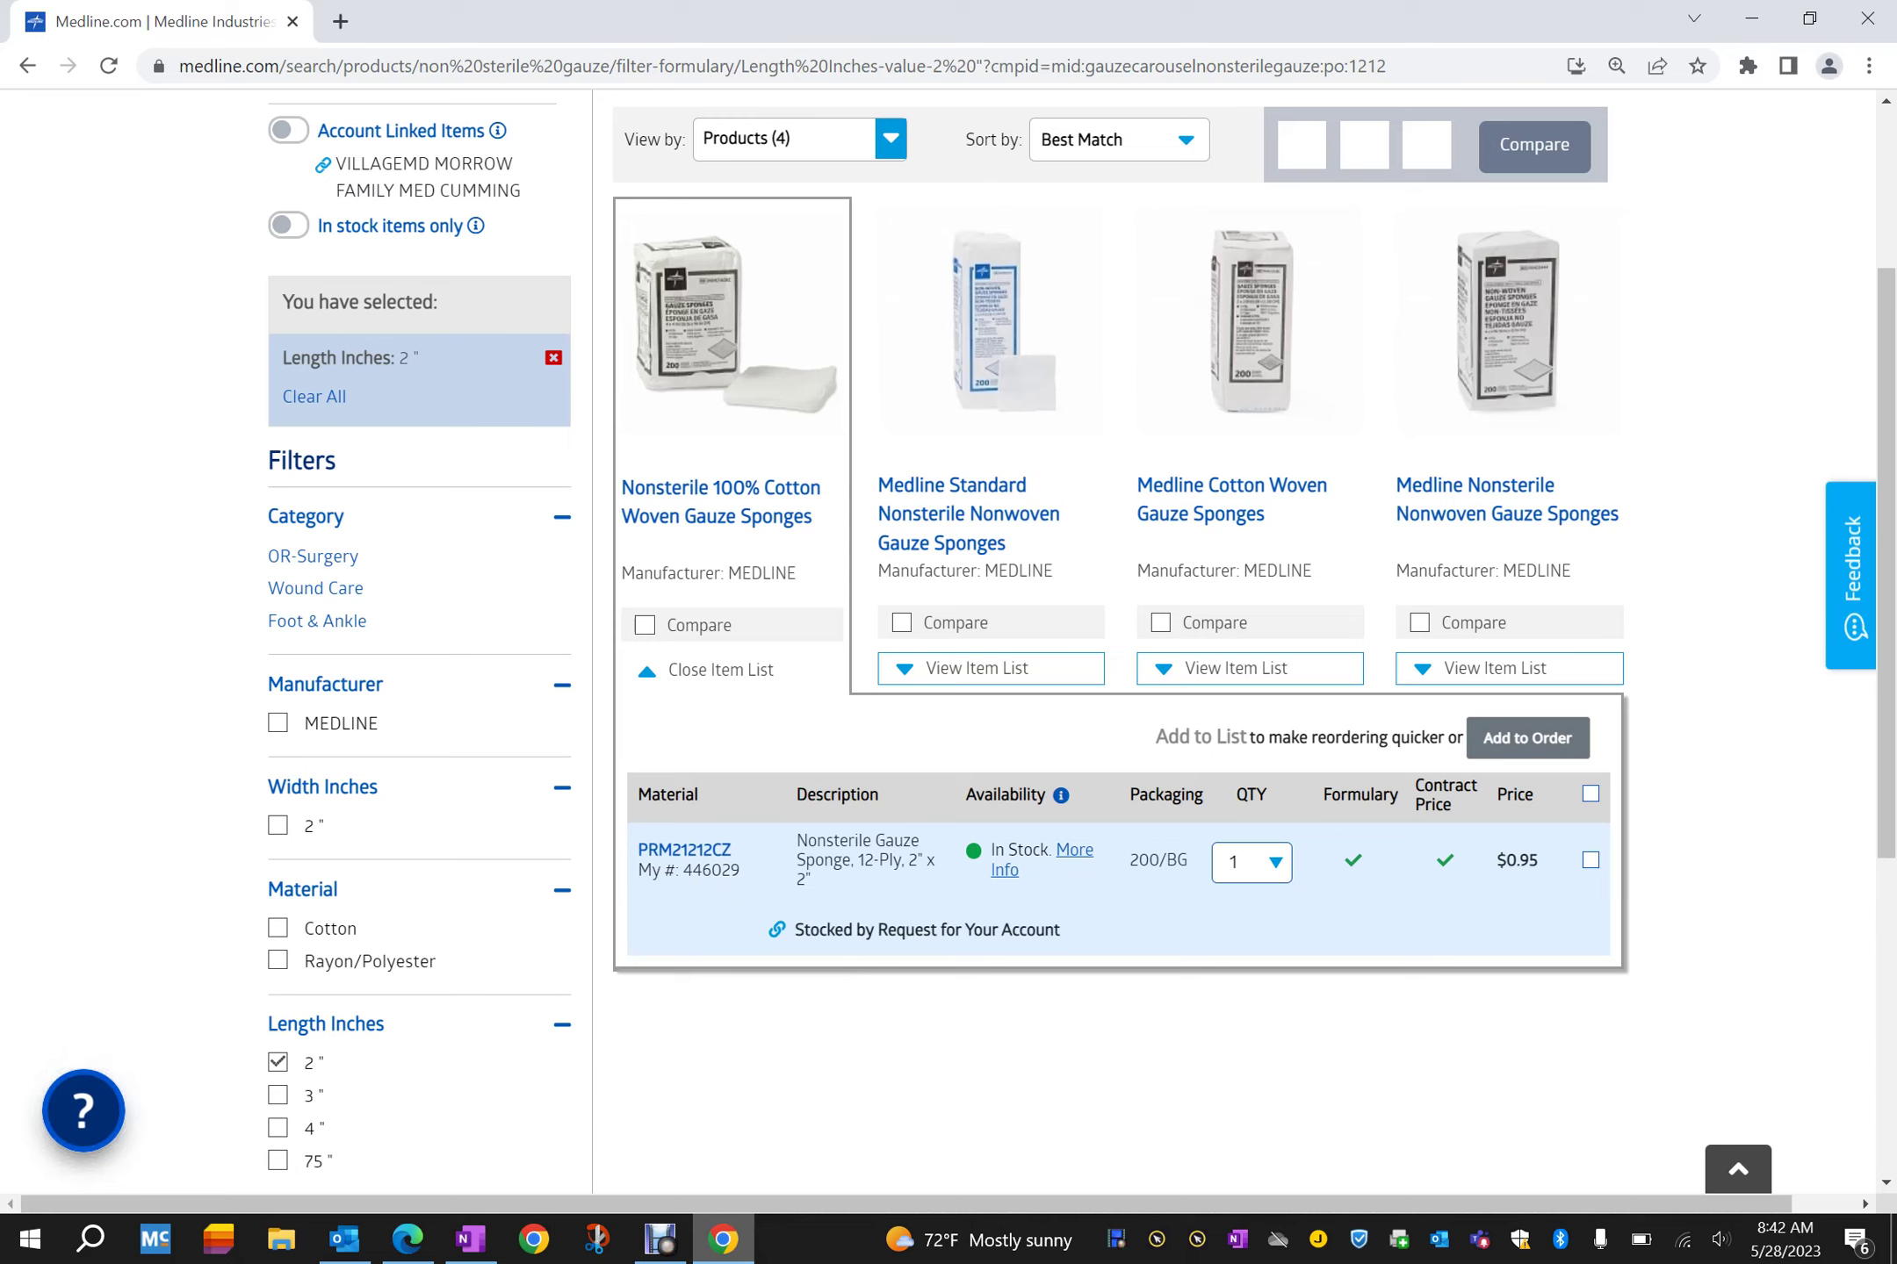
# Step: Copy the gauze sponge's own item number 446029 and search the products for it
pyautogui.doubleClick(710, 870)
pyautogui.hotkey('ctrl', 'c')
pyautogui.scroll(3, 667, 861)
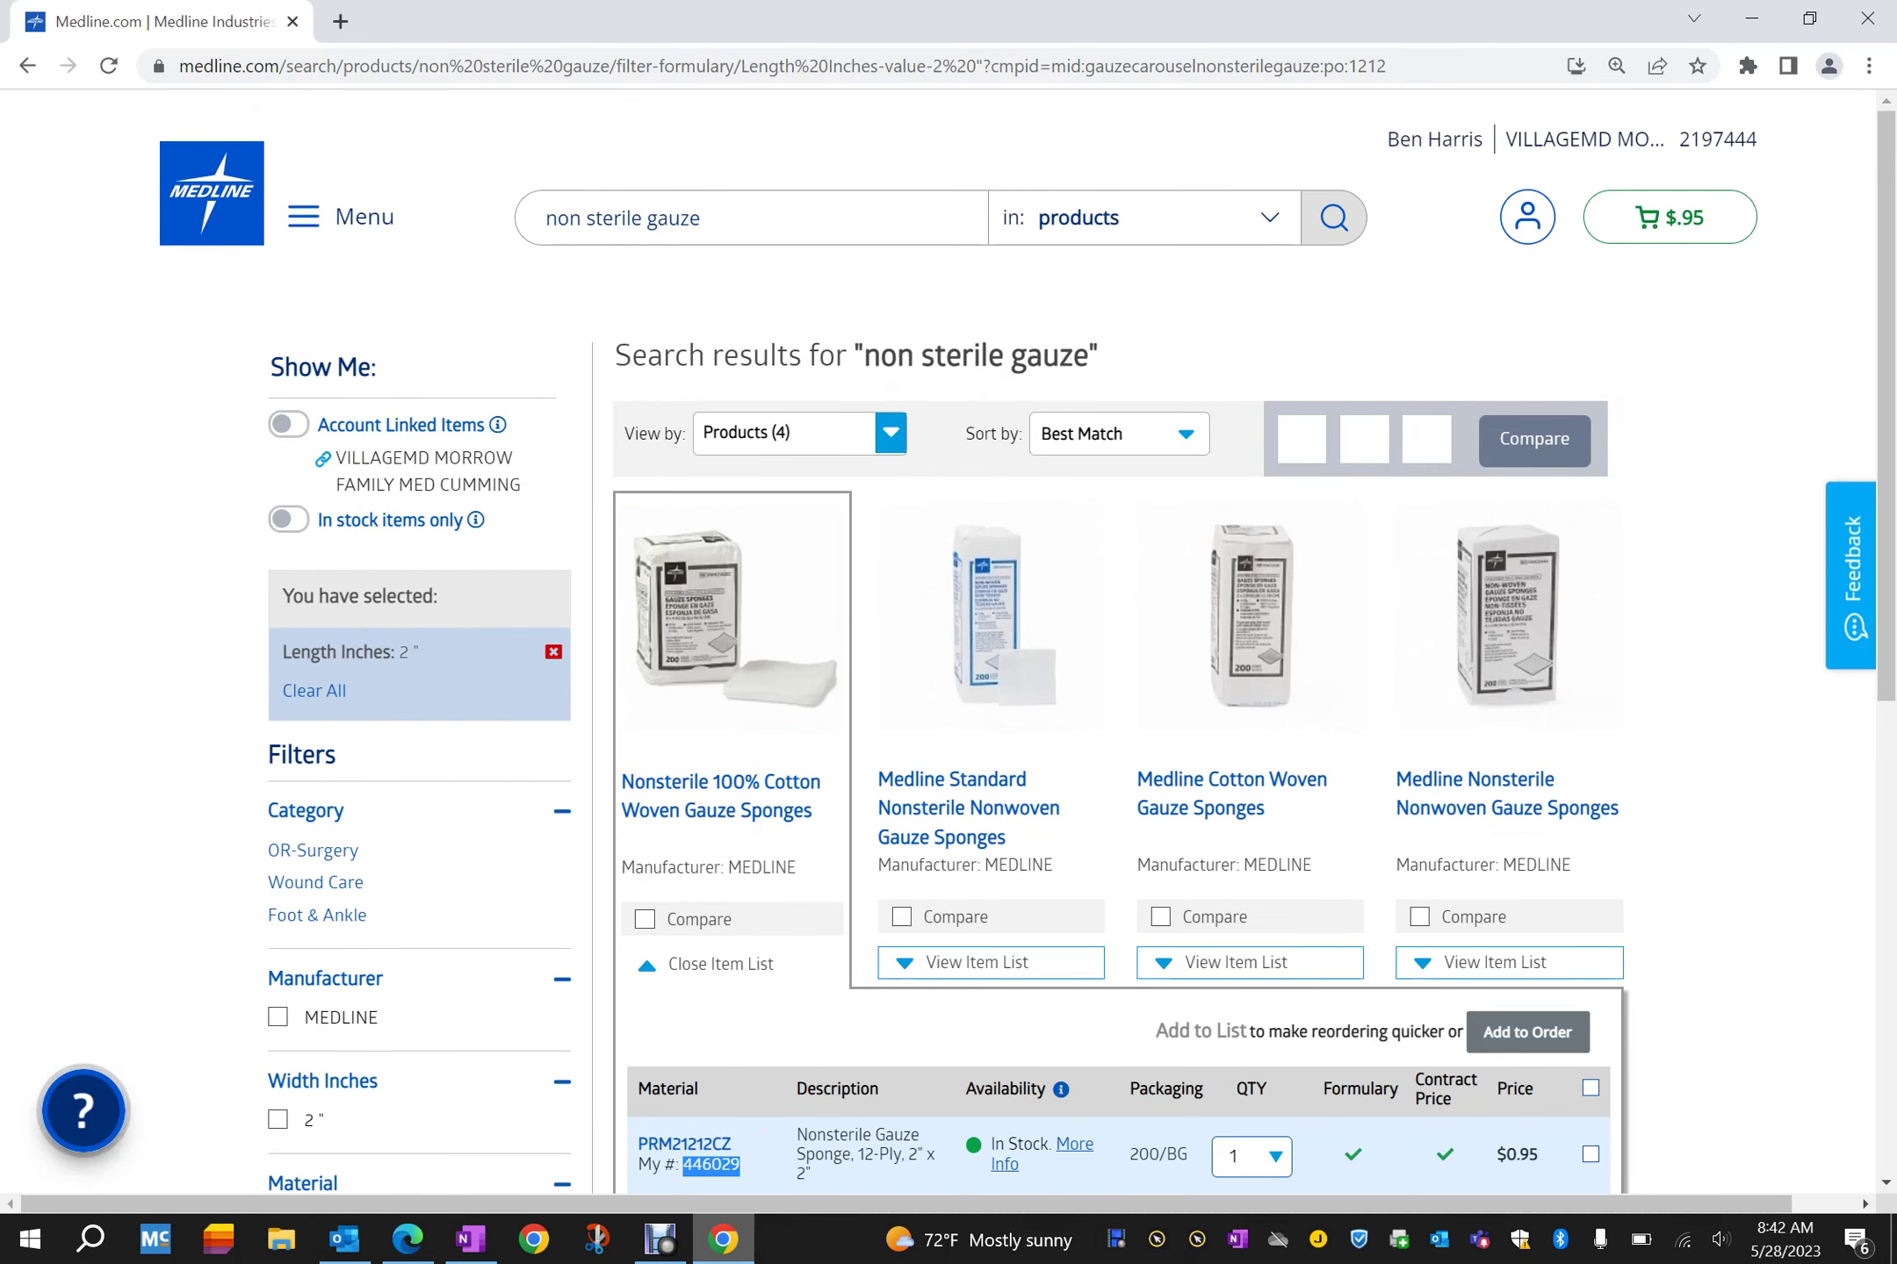
pyautogui.tripleClick(527, 217)
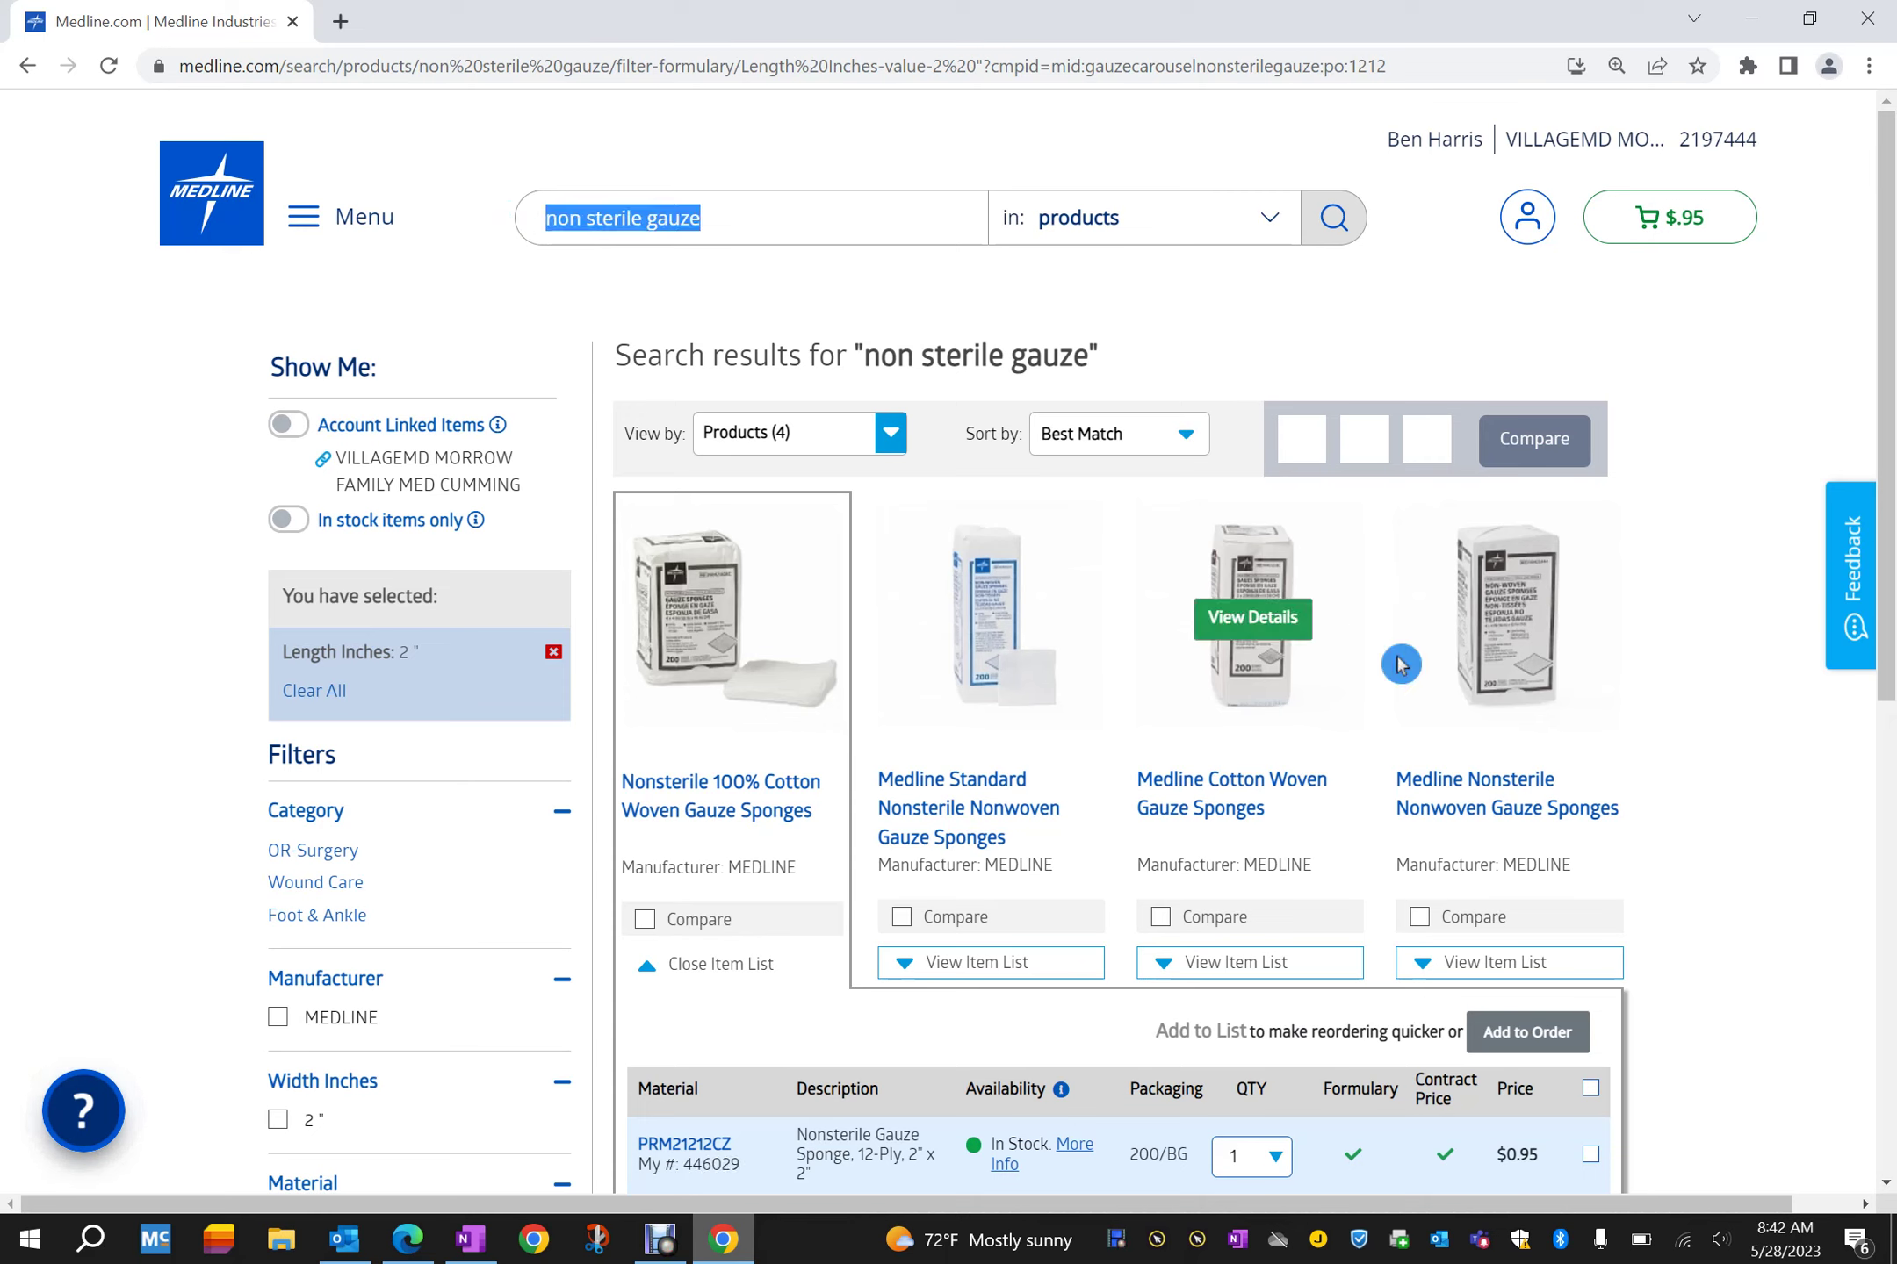
pyautogui.hotkey('ctrl', 'v')
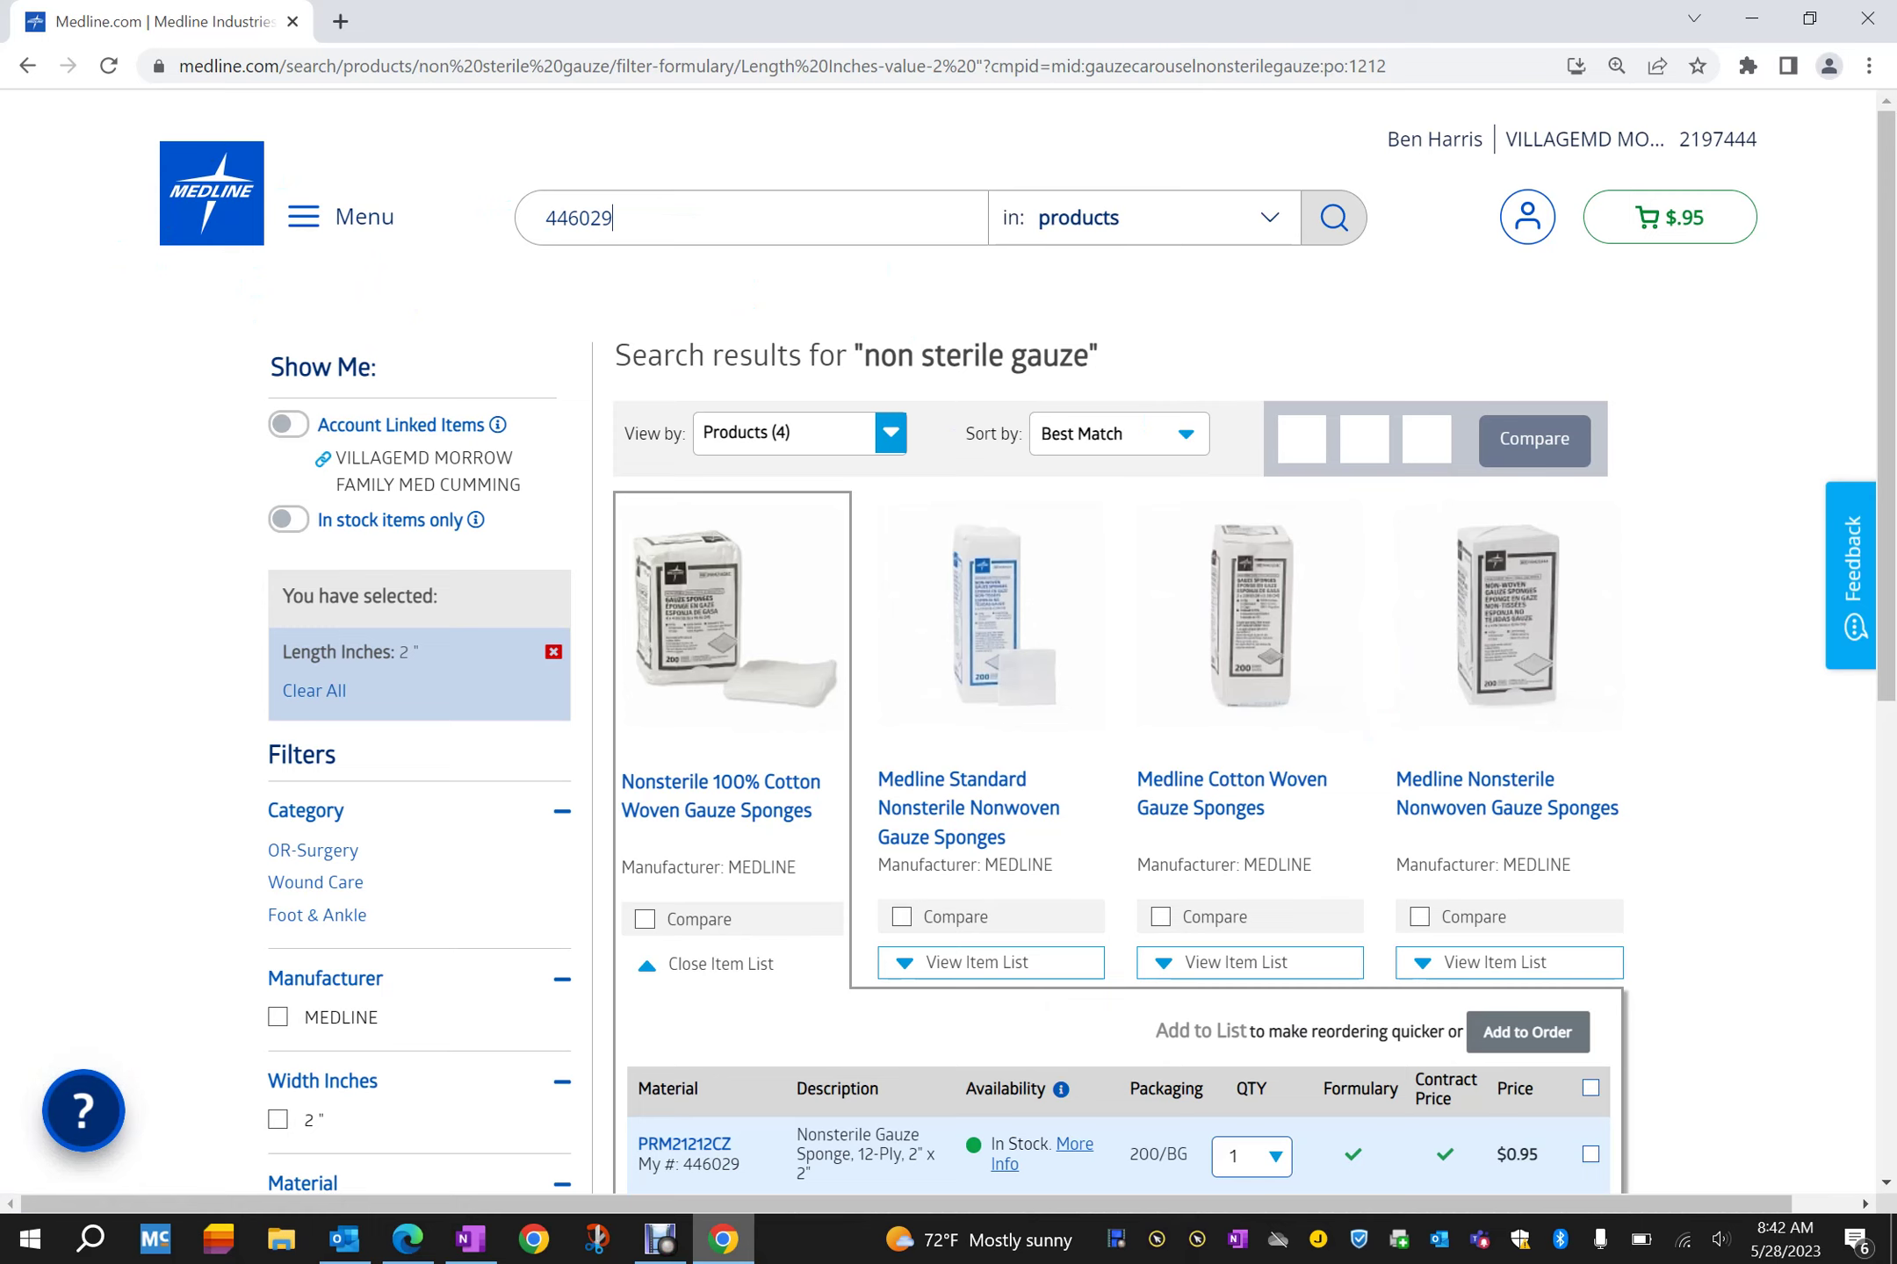
pyautogui.click(1326, 222)
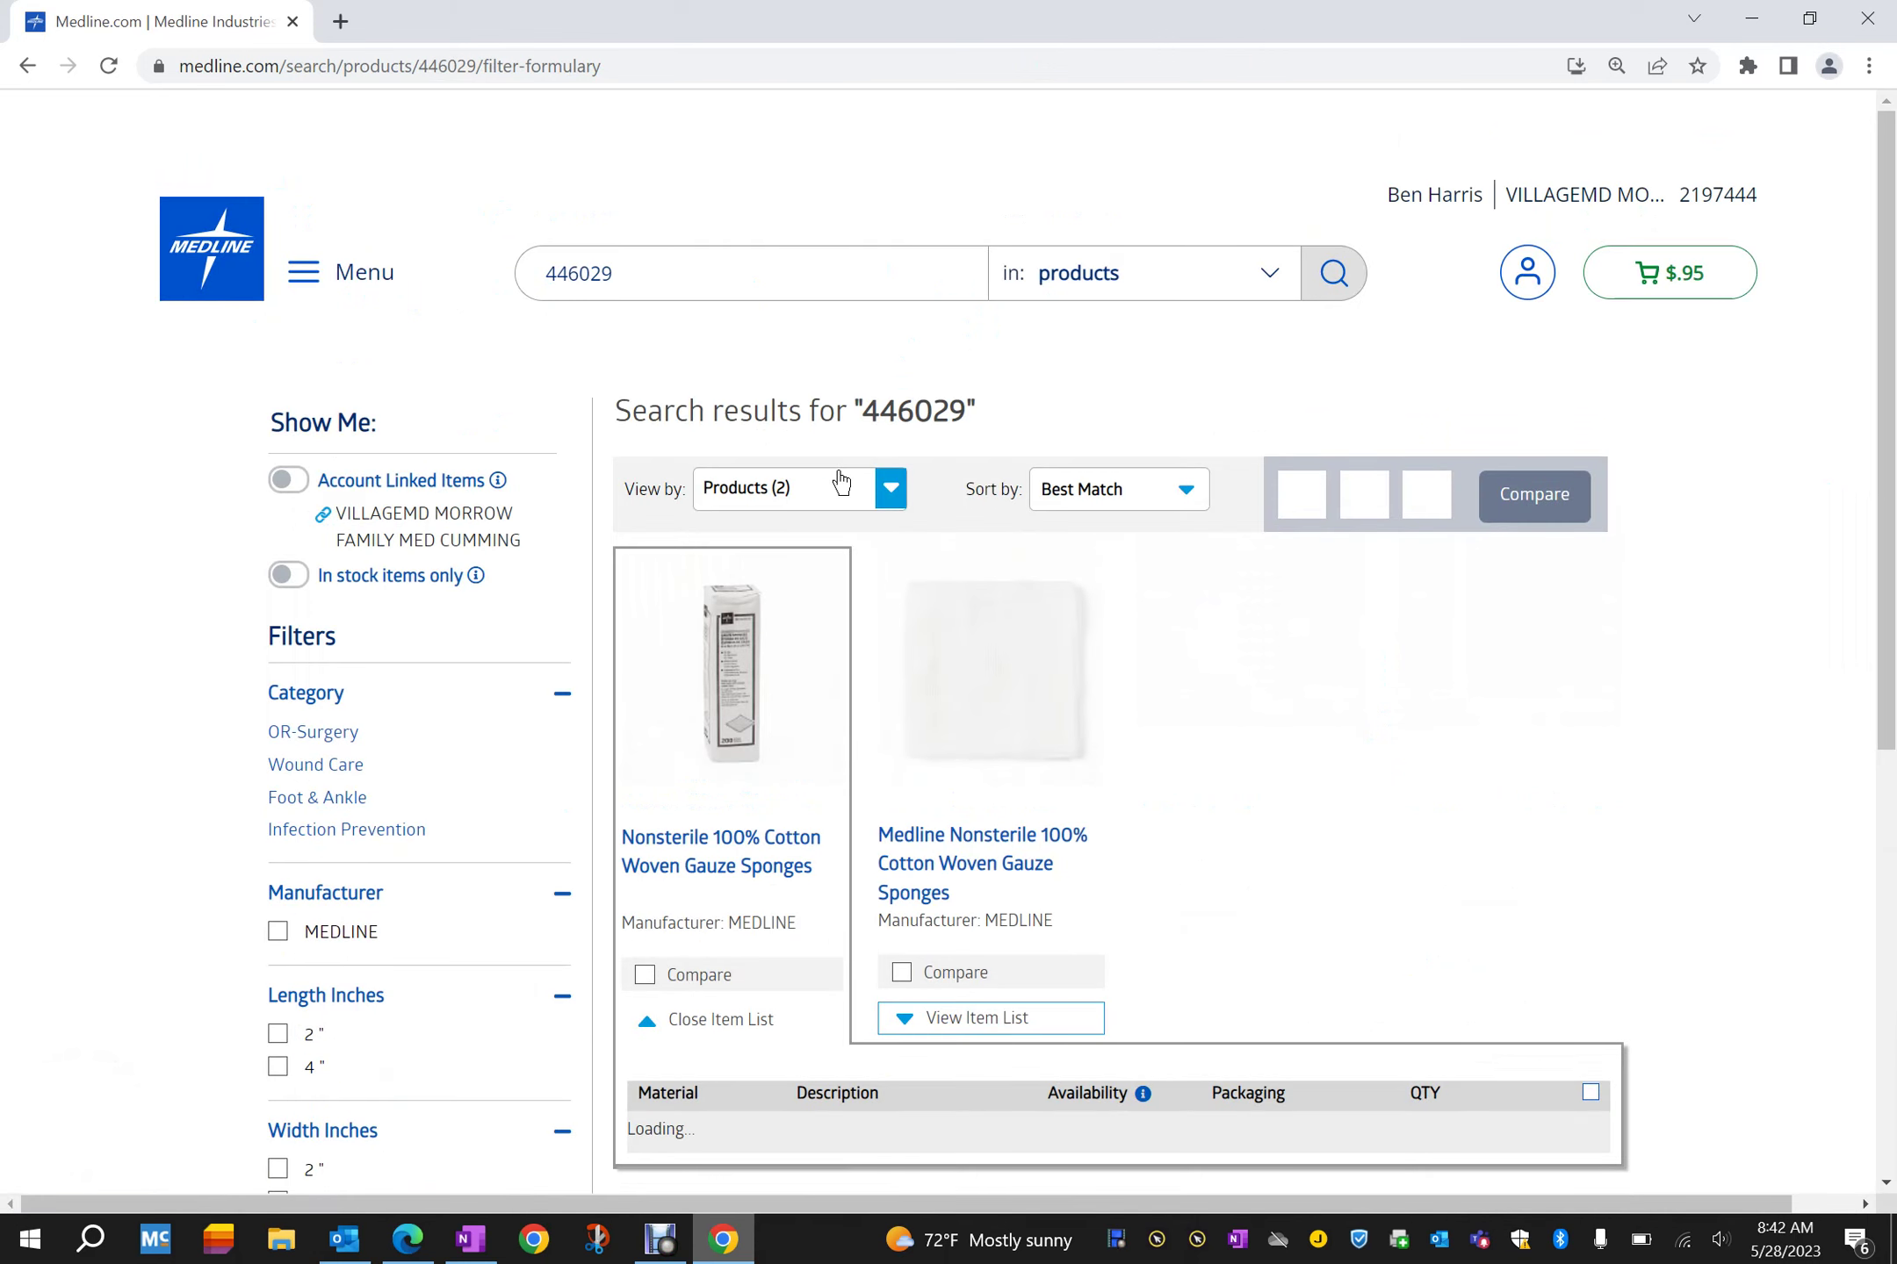
# Step: Add one bag of the PRM21212CZ gauze sponges from the item number search results to the order
pyautogui.scroll(-2, 780, 533)
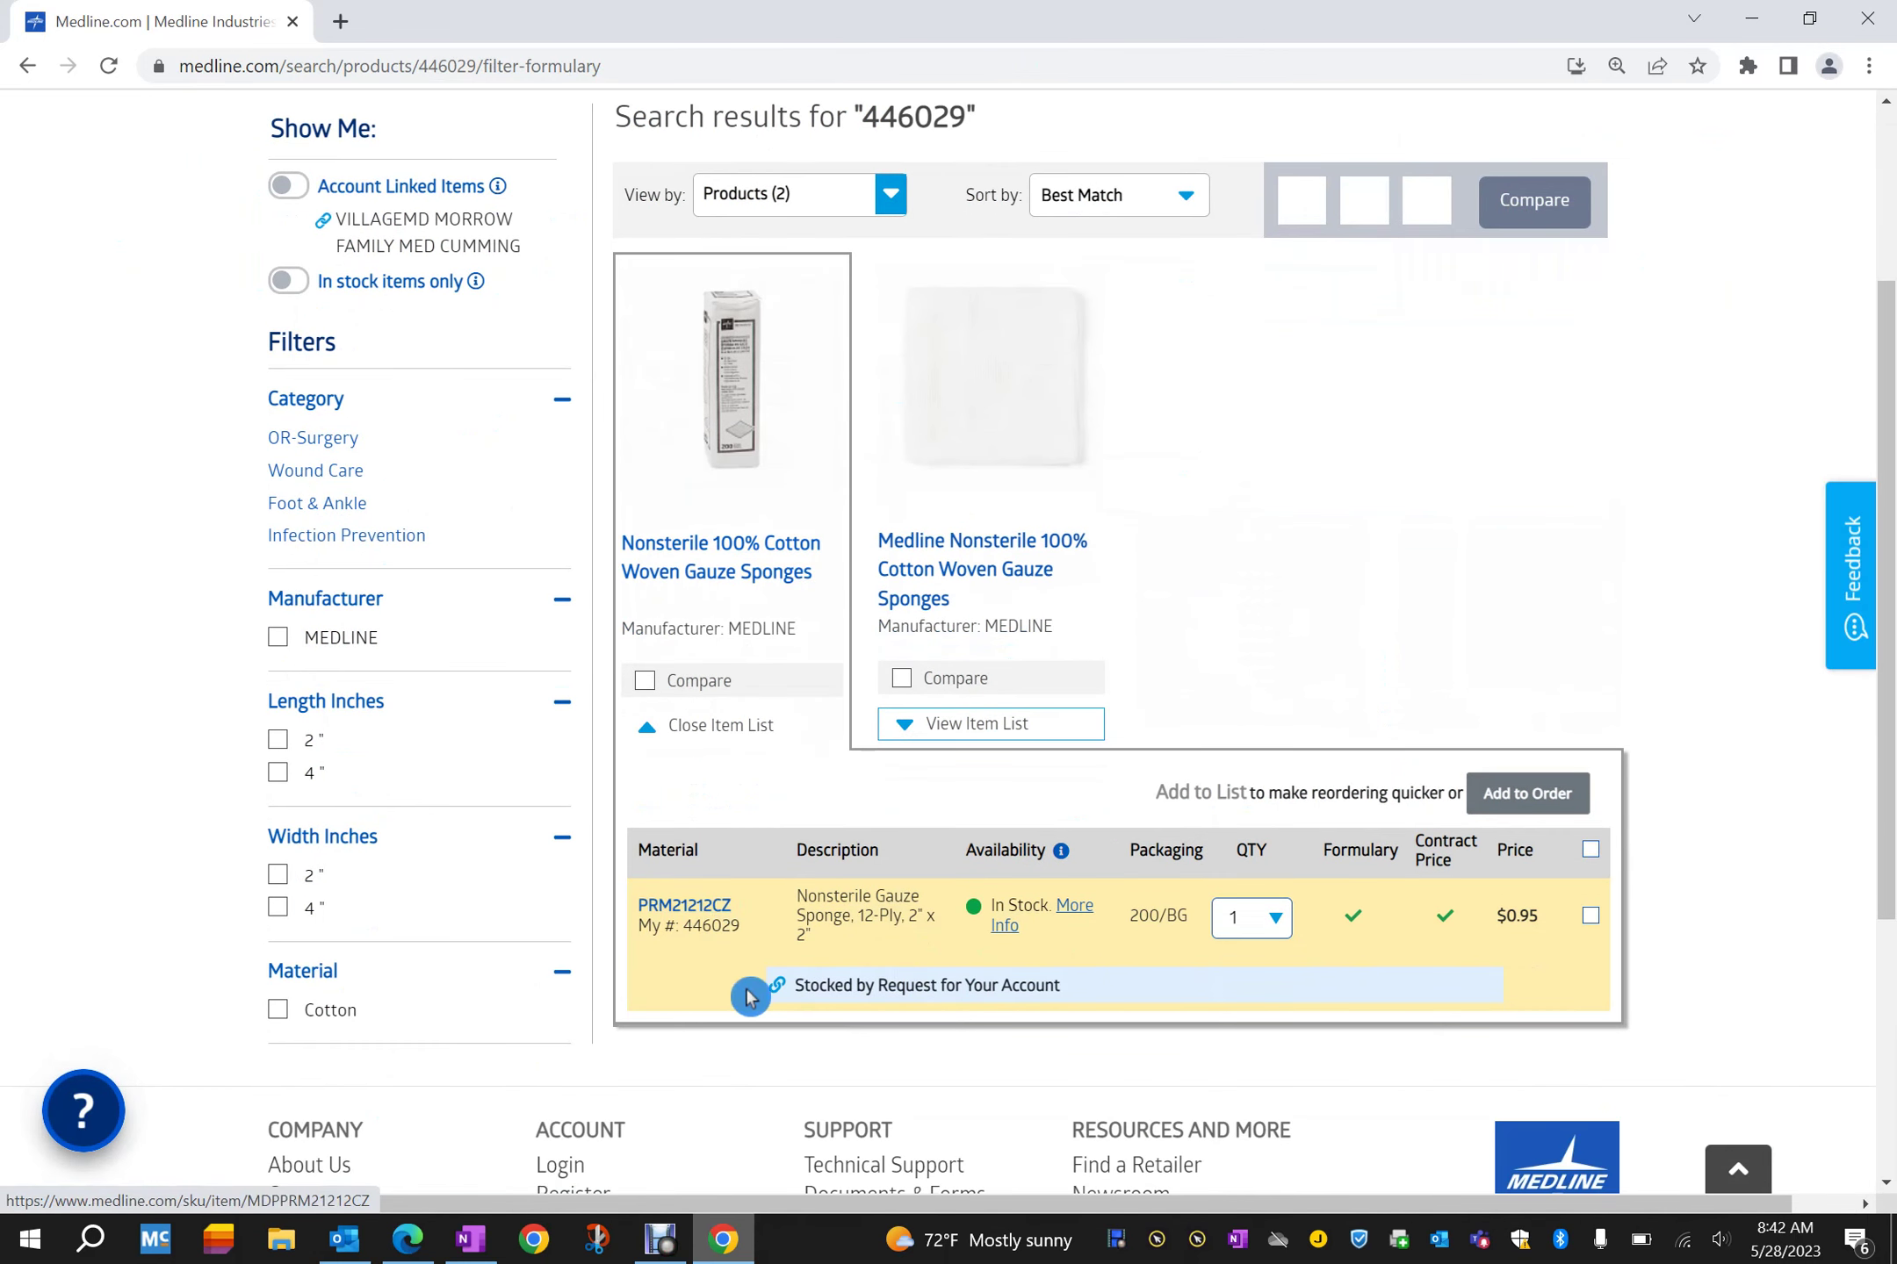
pyautogui.click(1591, 916)
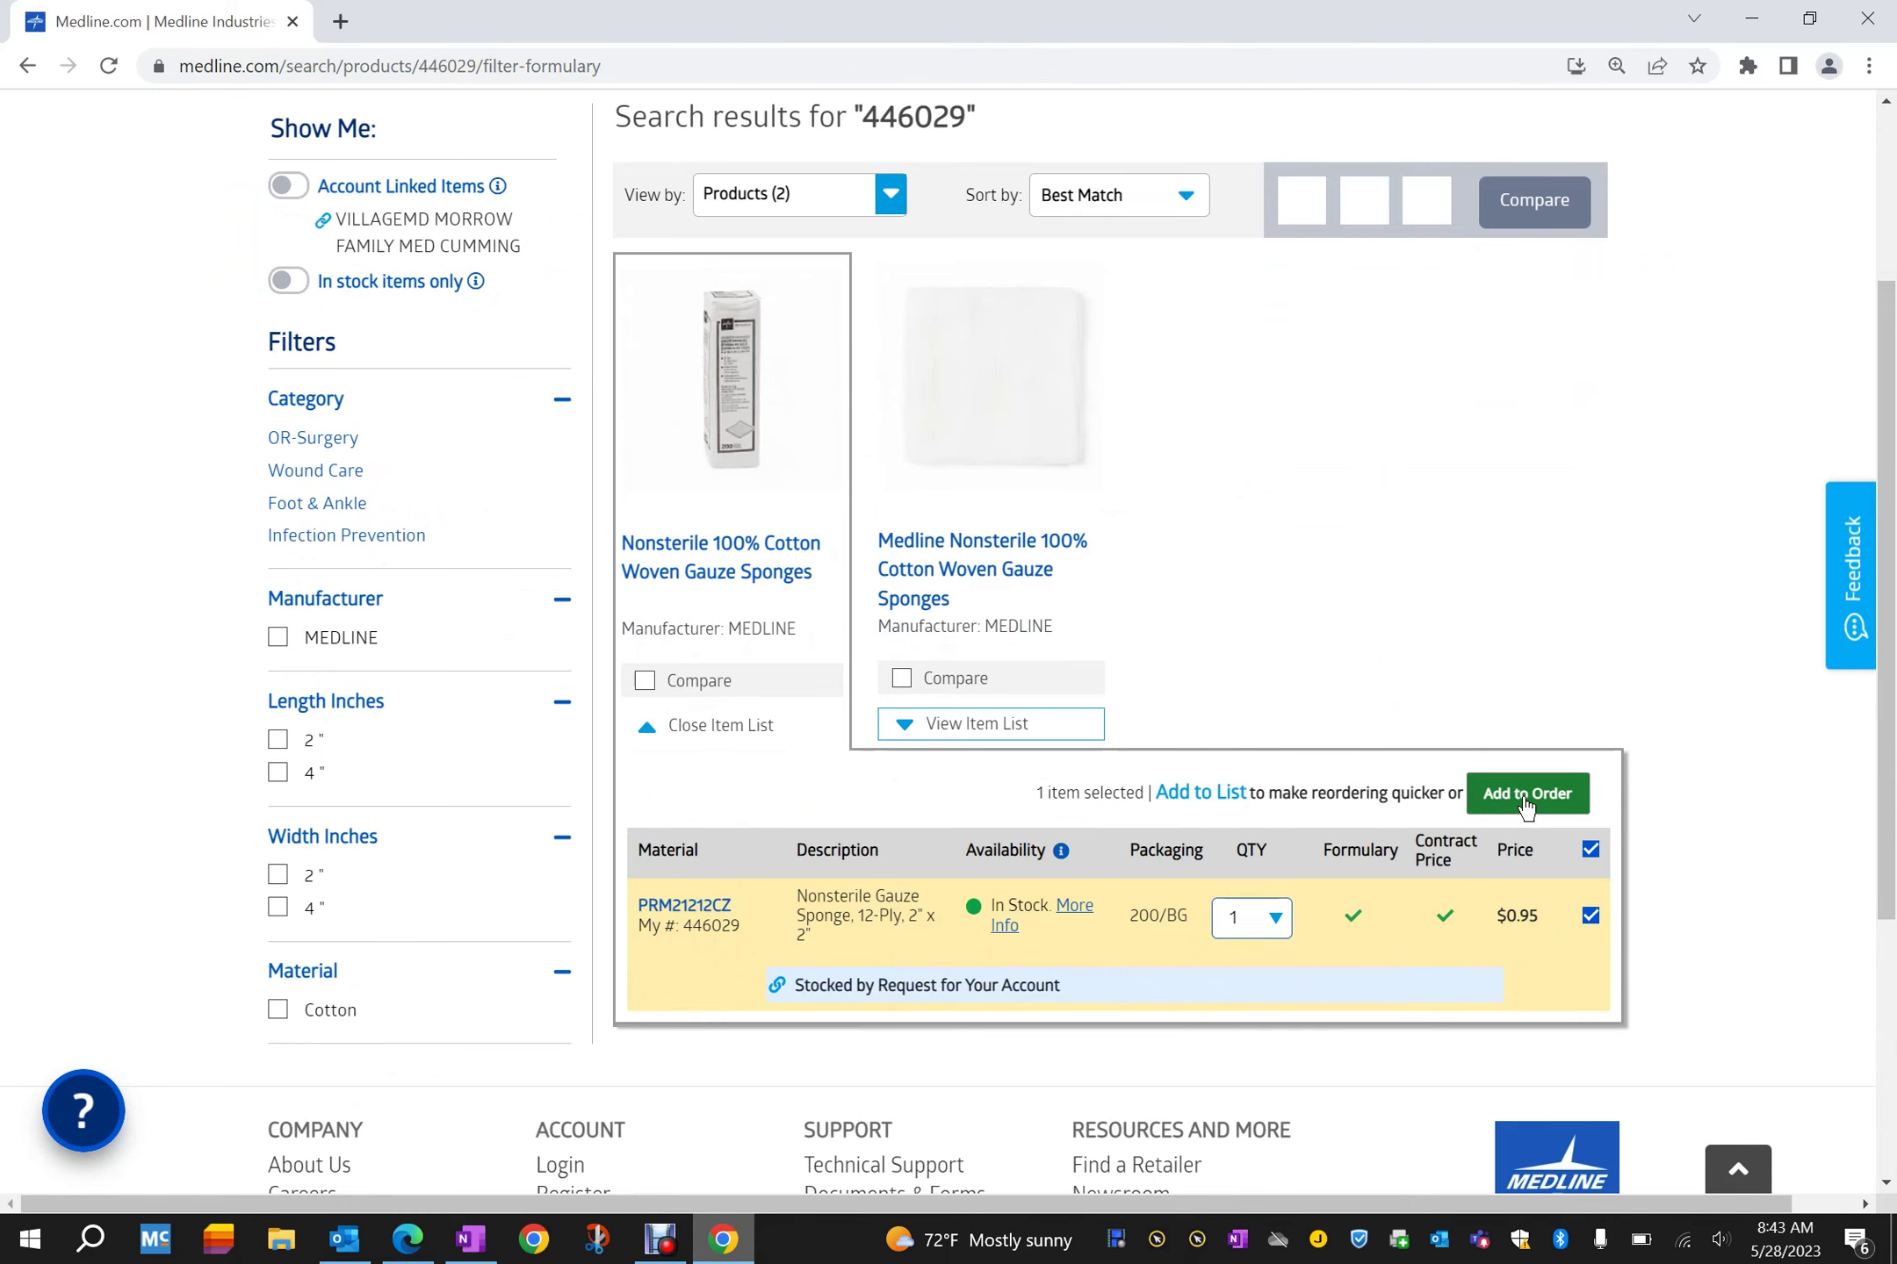
pyautogui.click(1525, 795)
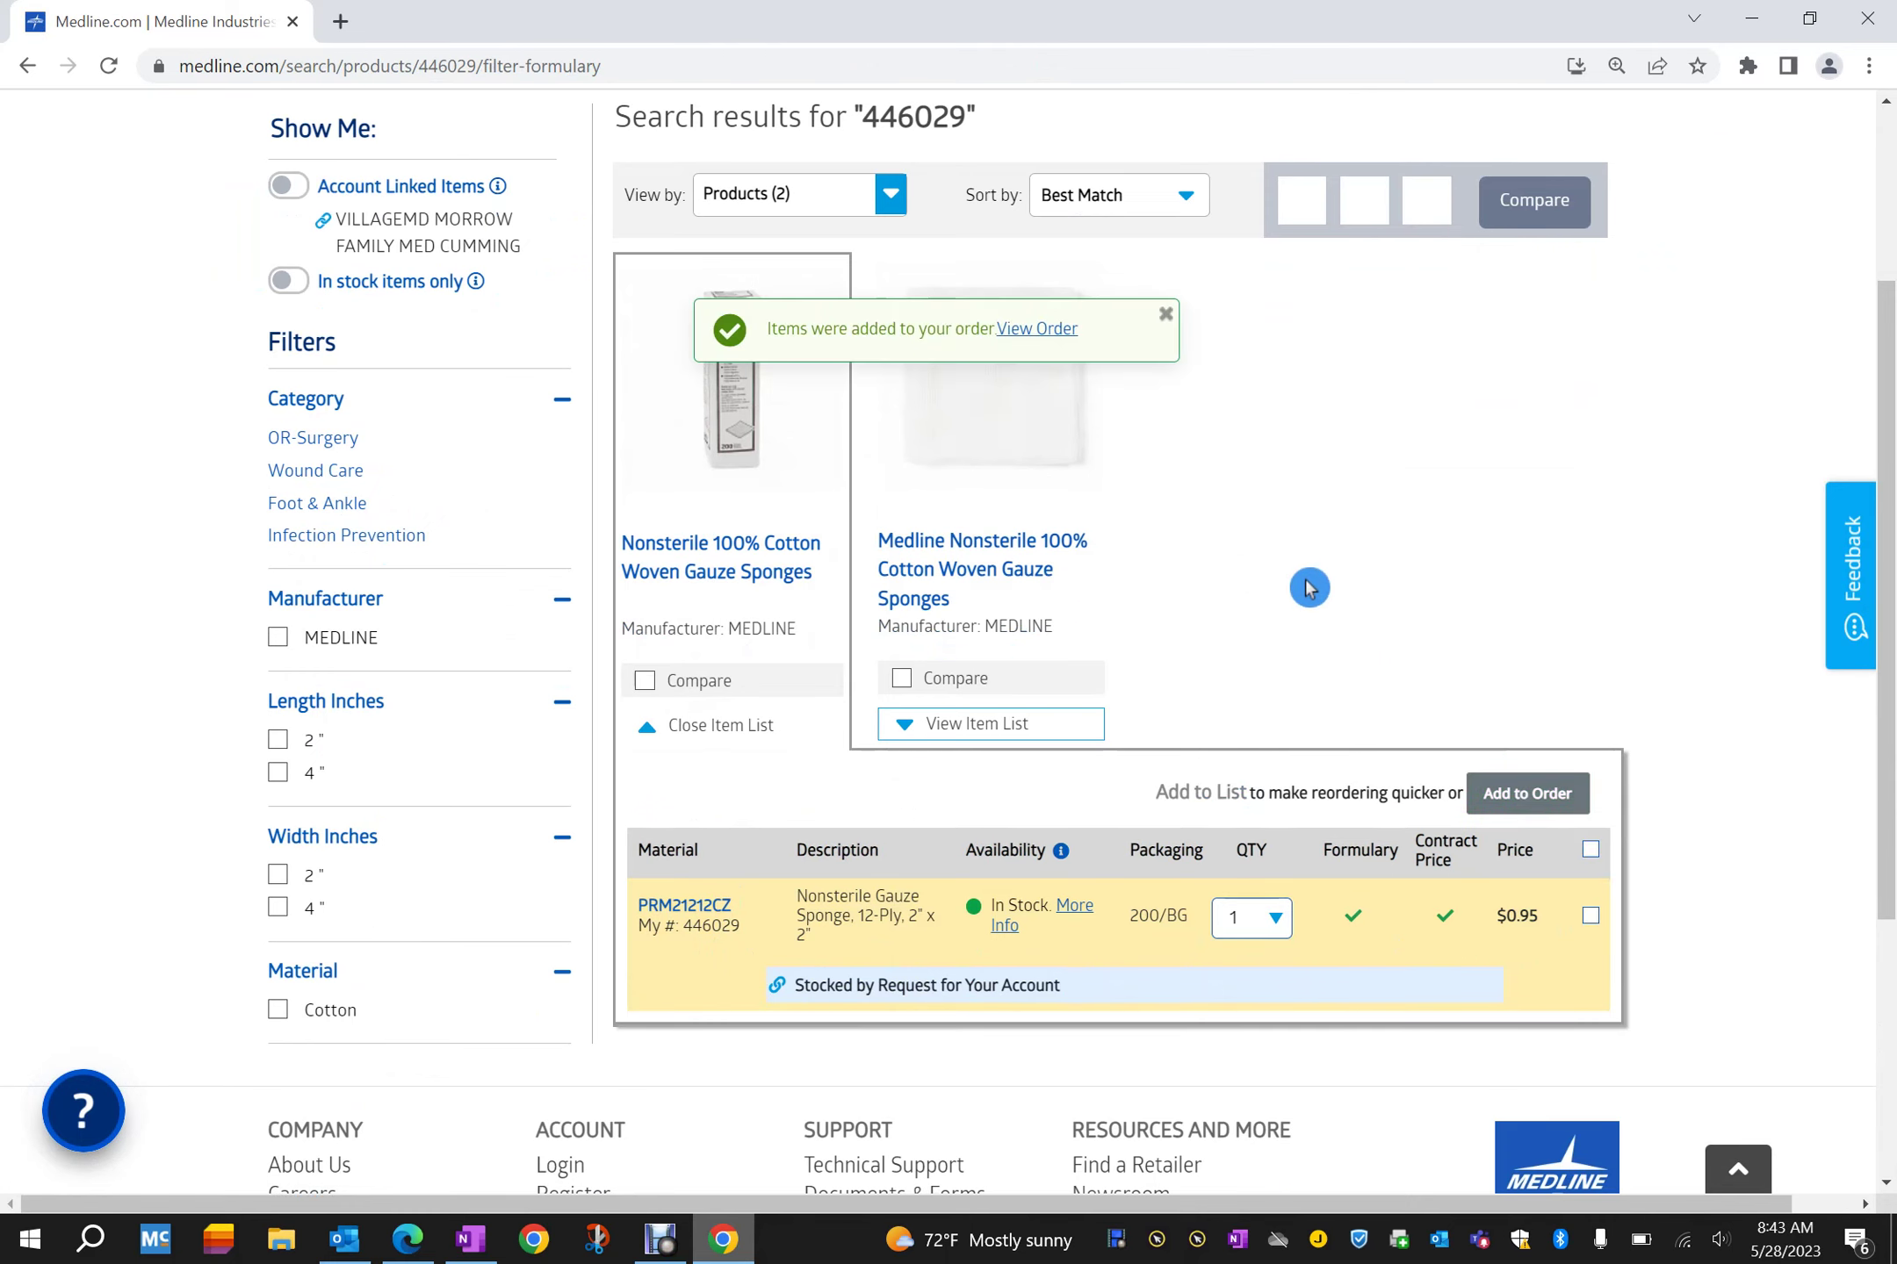
pyautogui.scroll(2, 1275, 568)
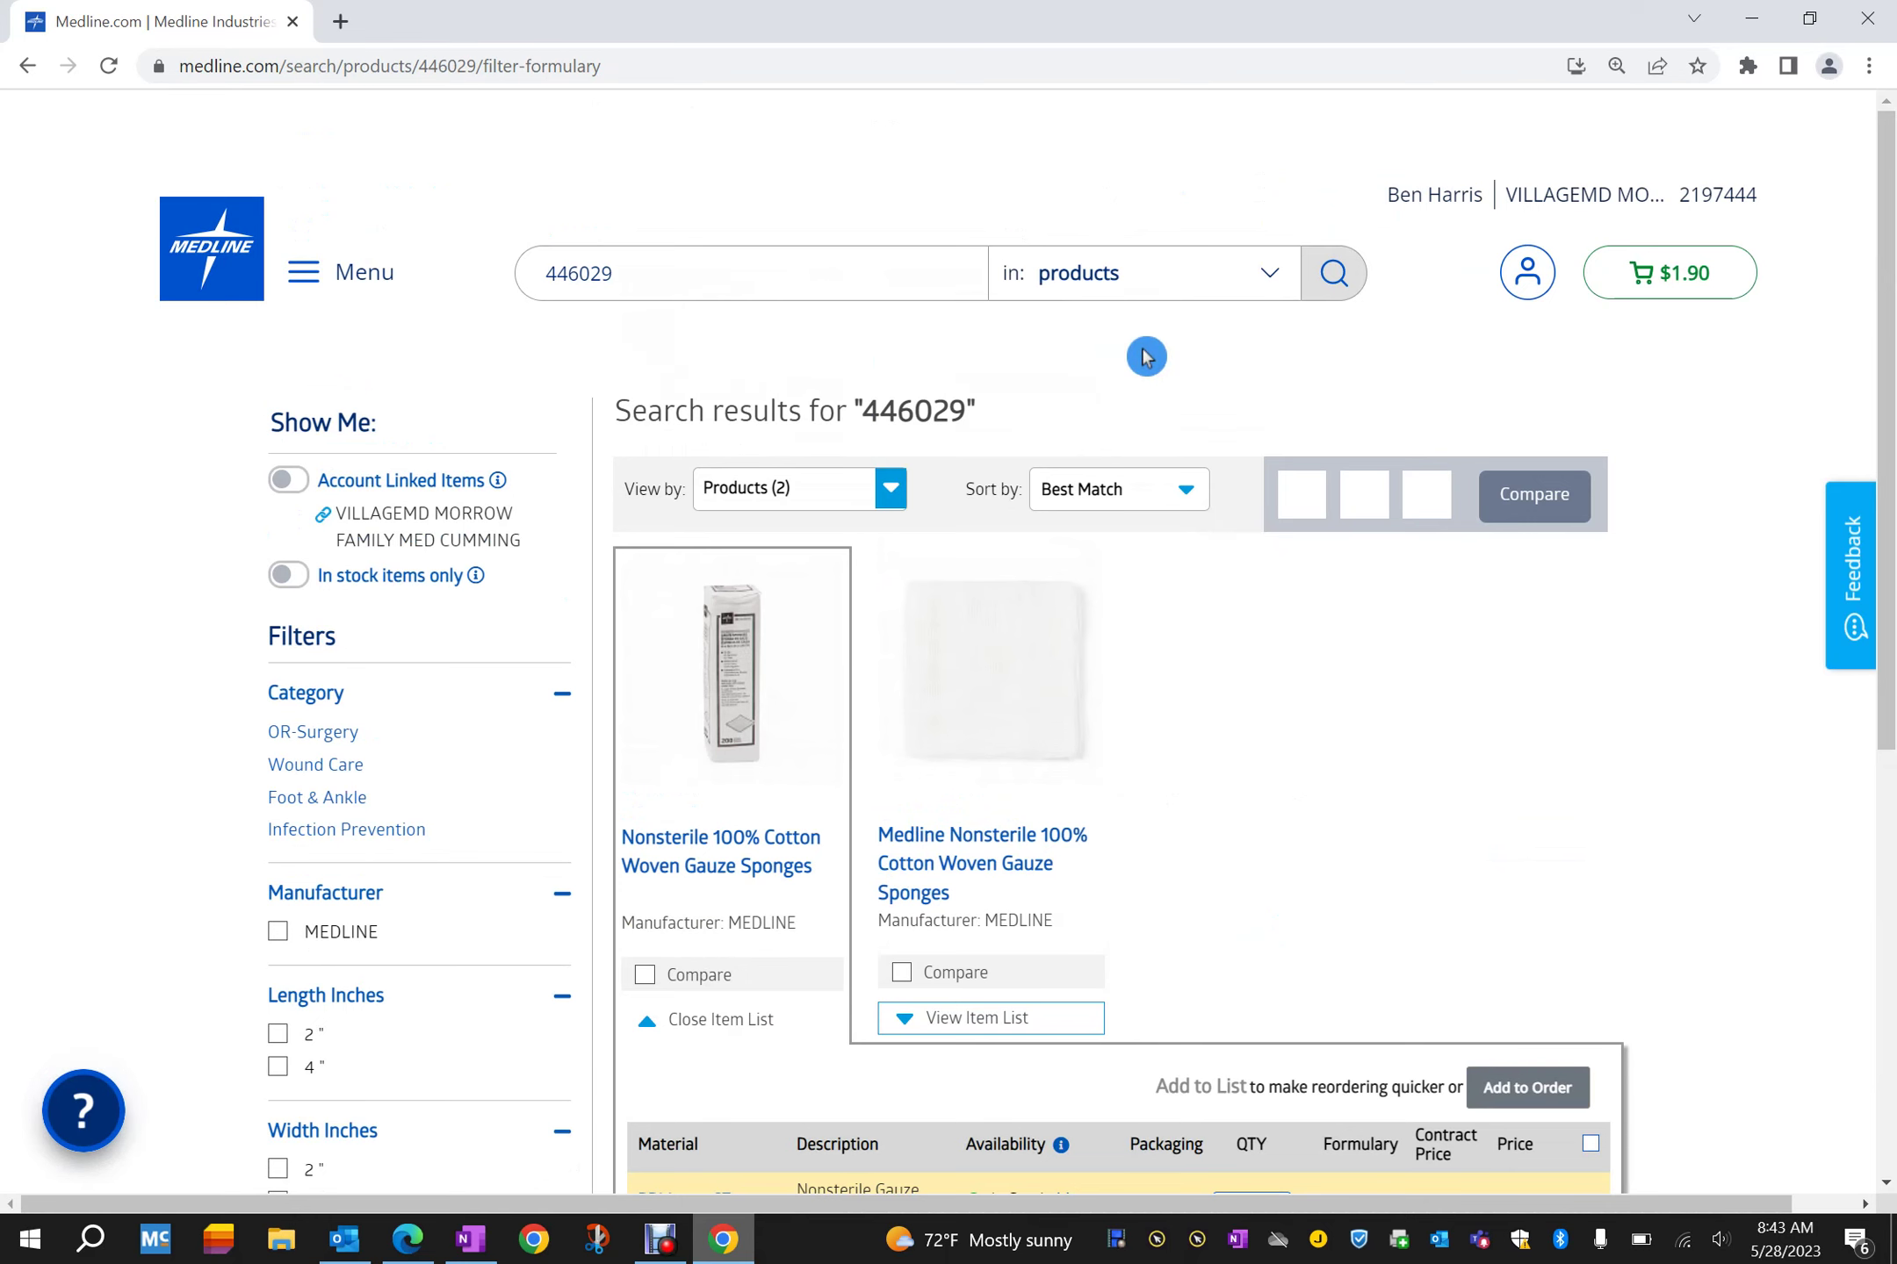
# Step: Open the contact form for the account manager from My Account, choose the sales rep as contact, and close the form without sending
pyautogui.click(1490, 311)
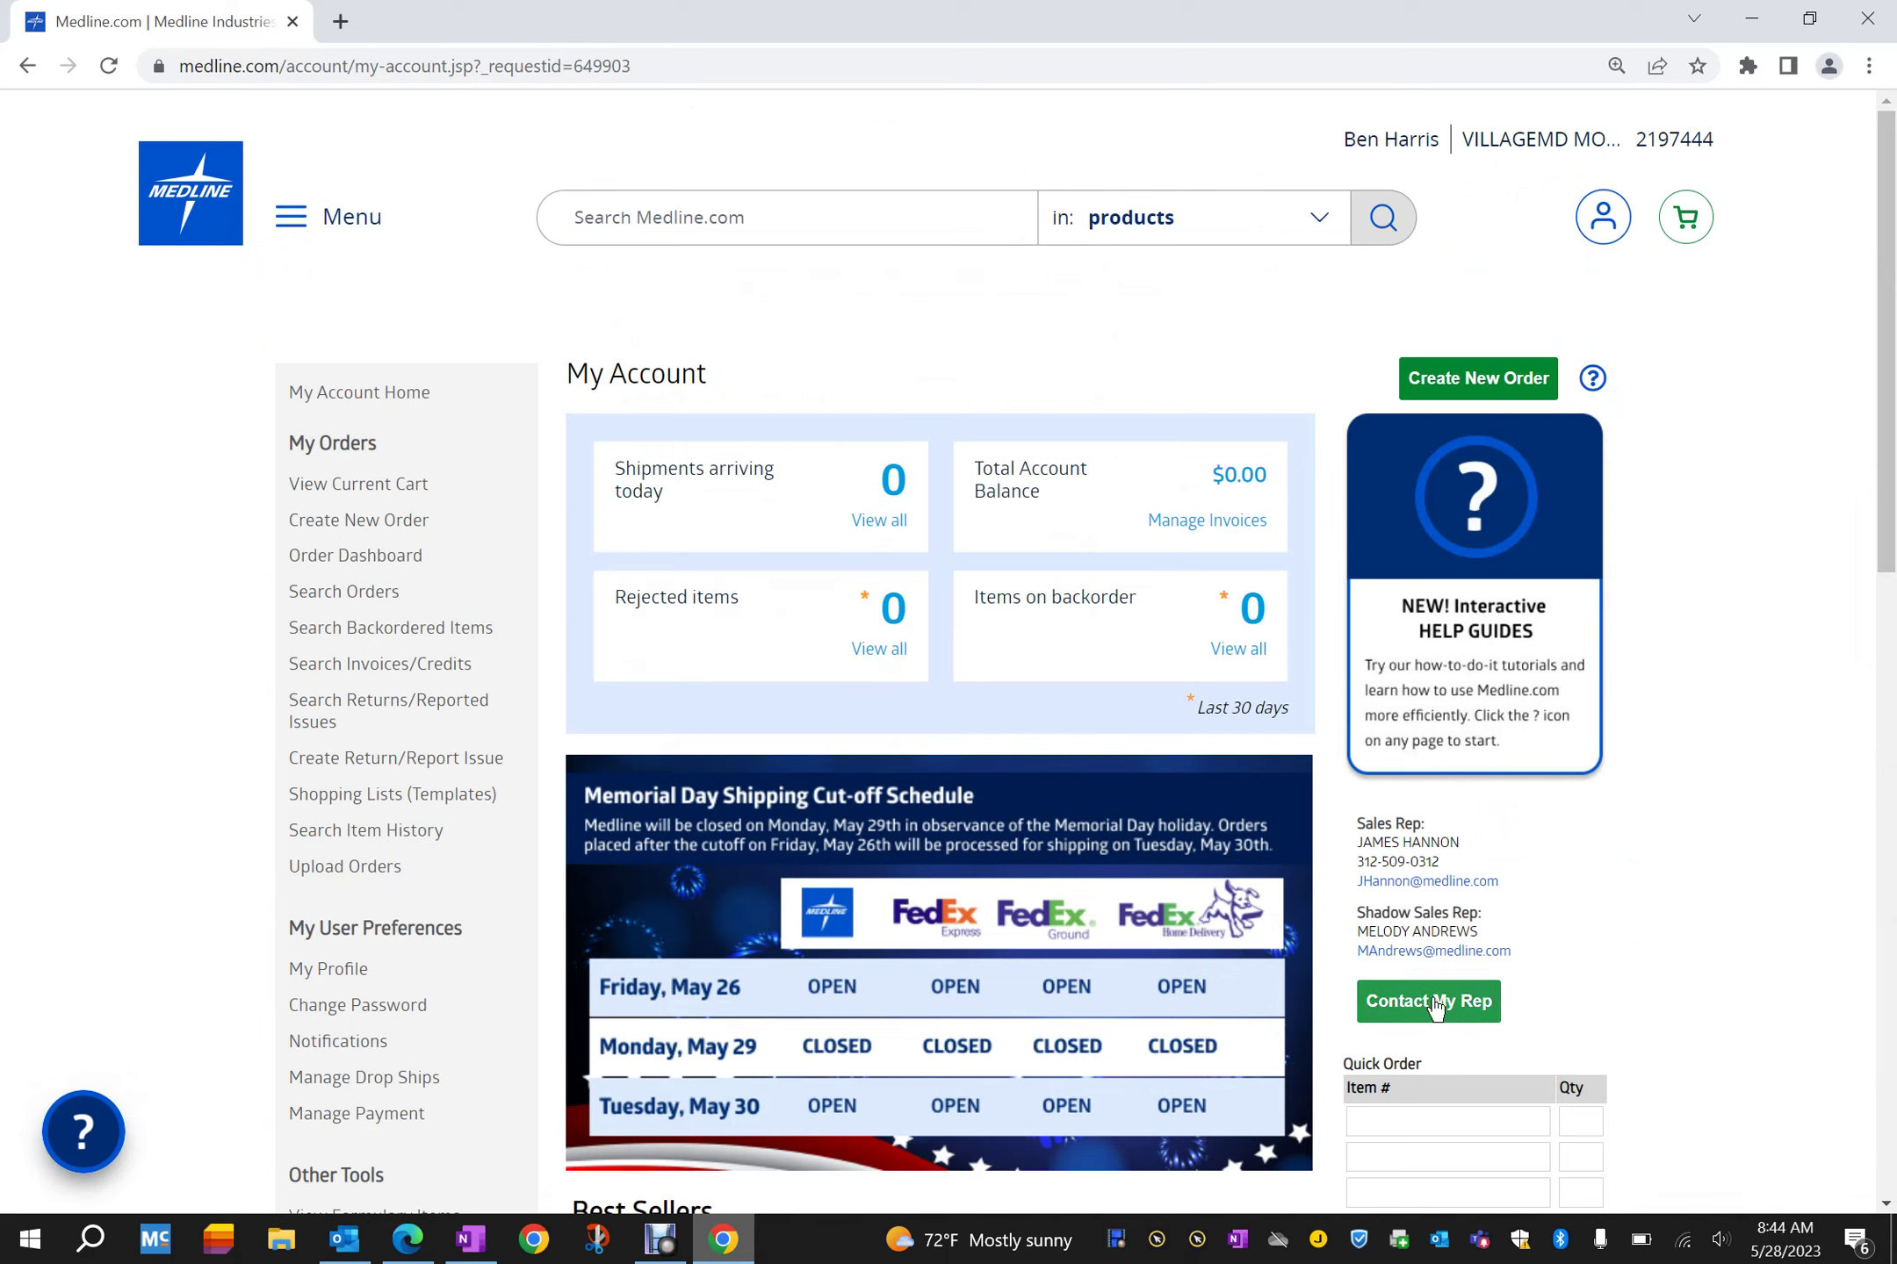
pyautogui.click(1424, 1019)
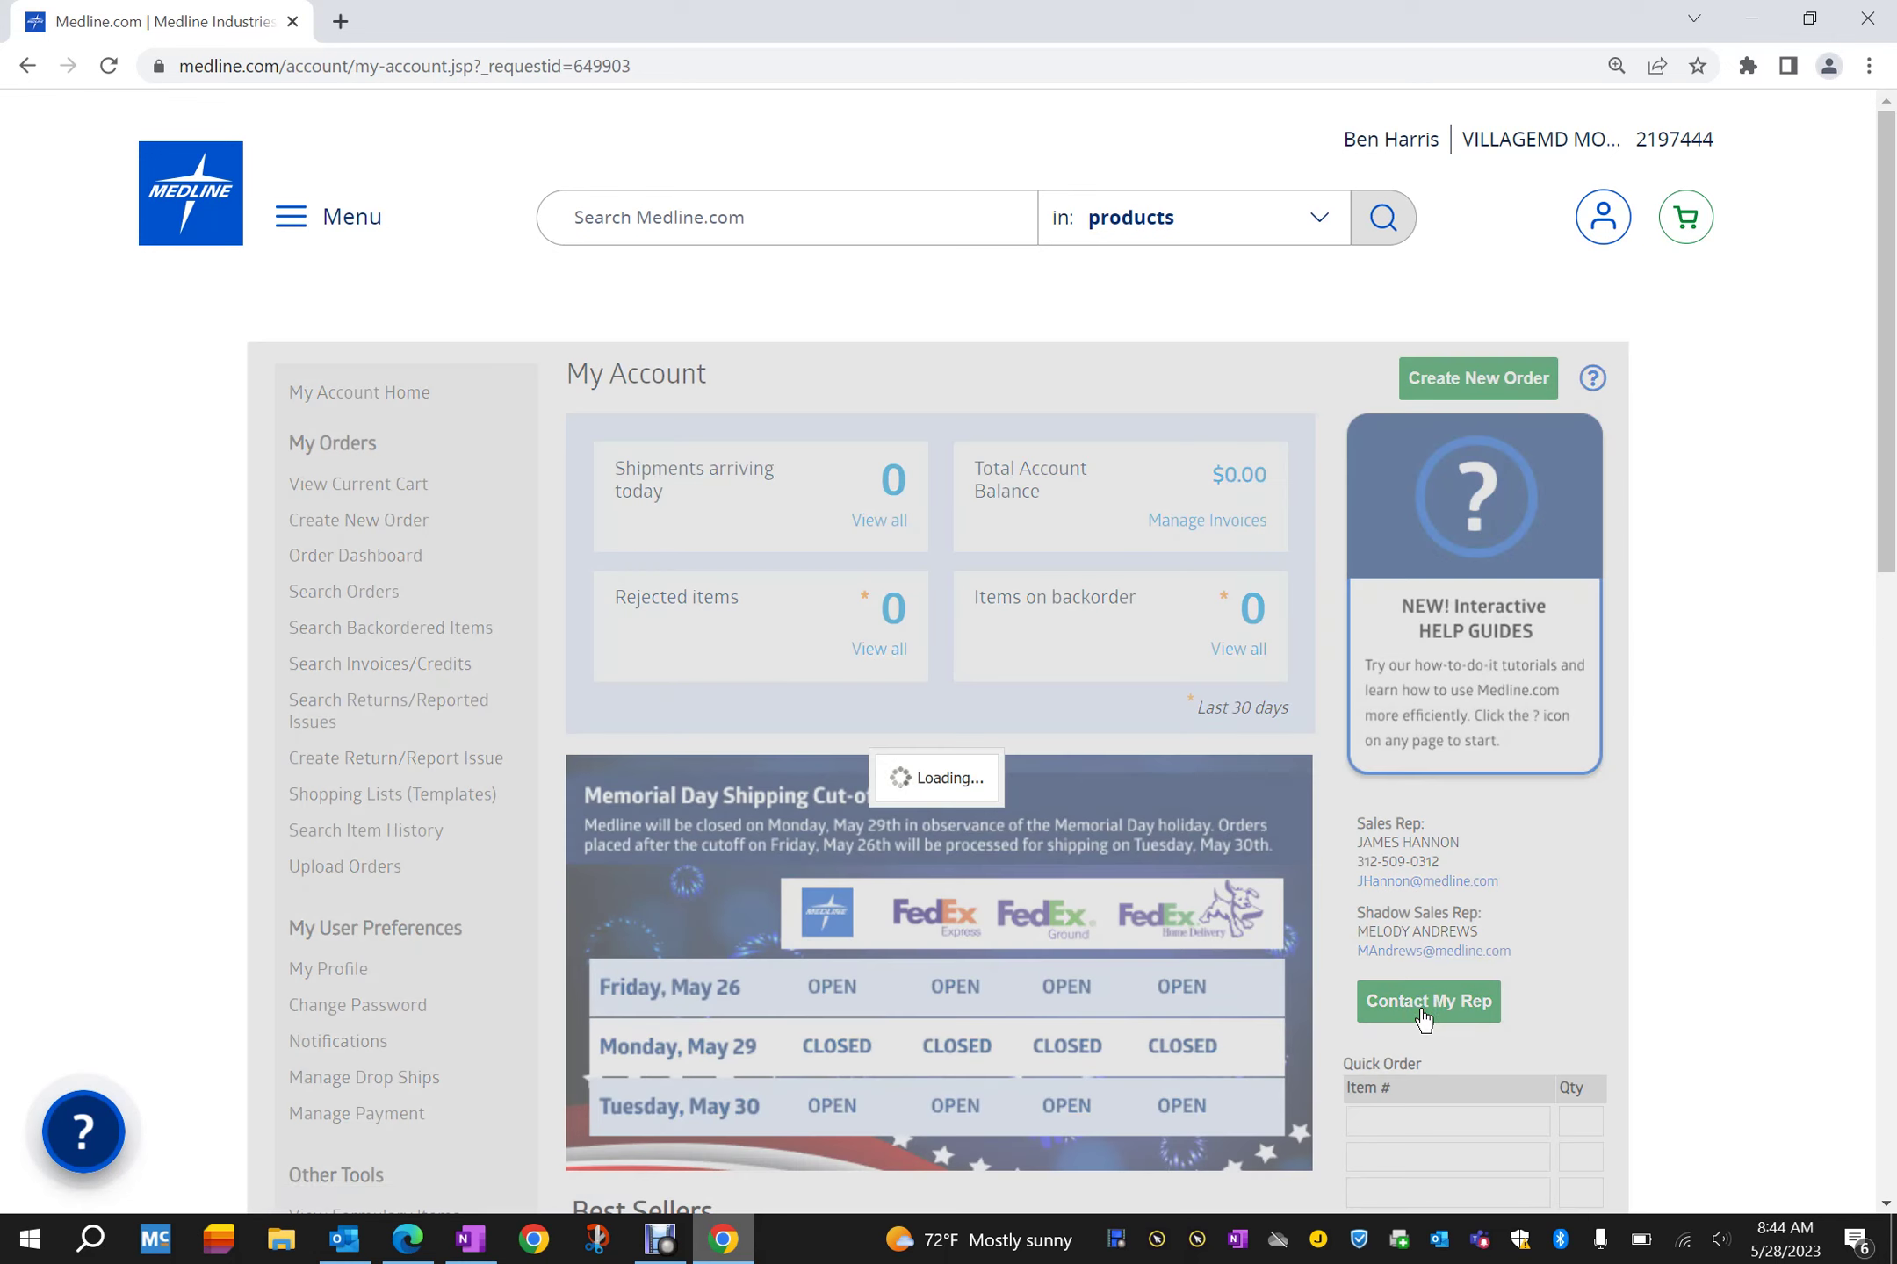
pyautogui.click(982, 506)
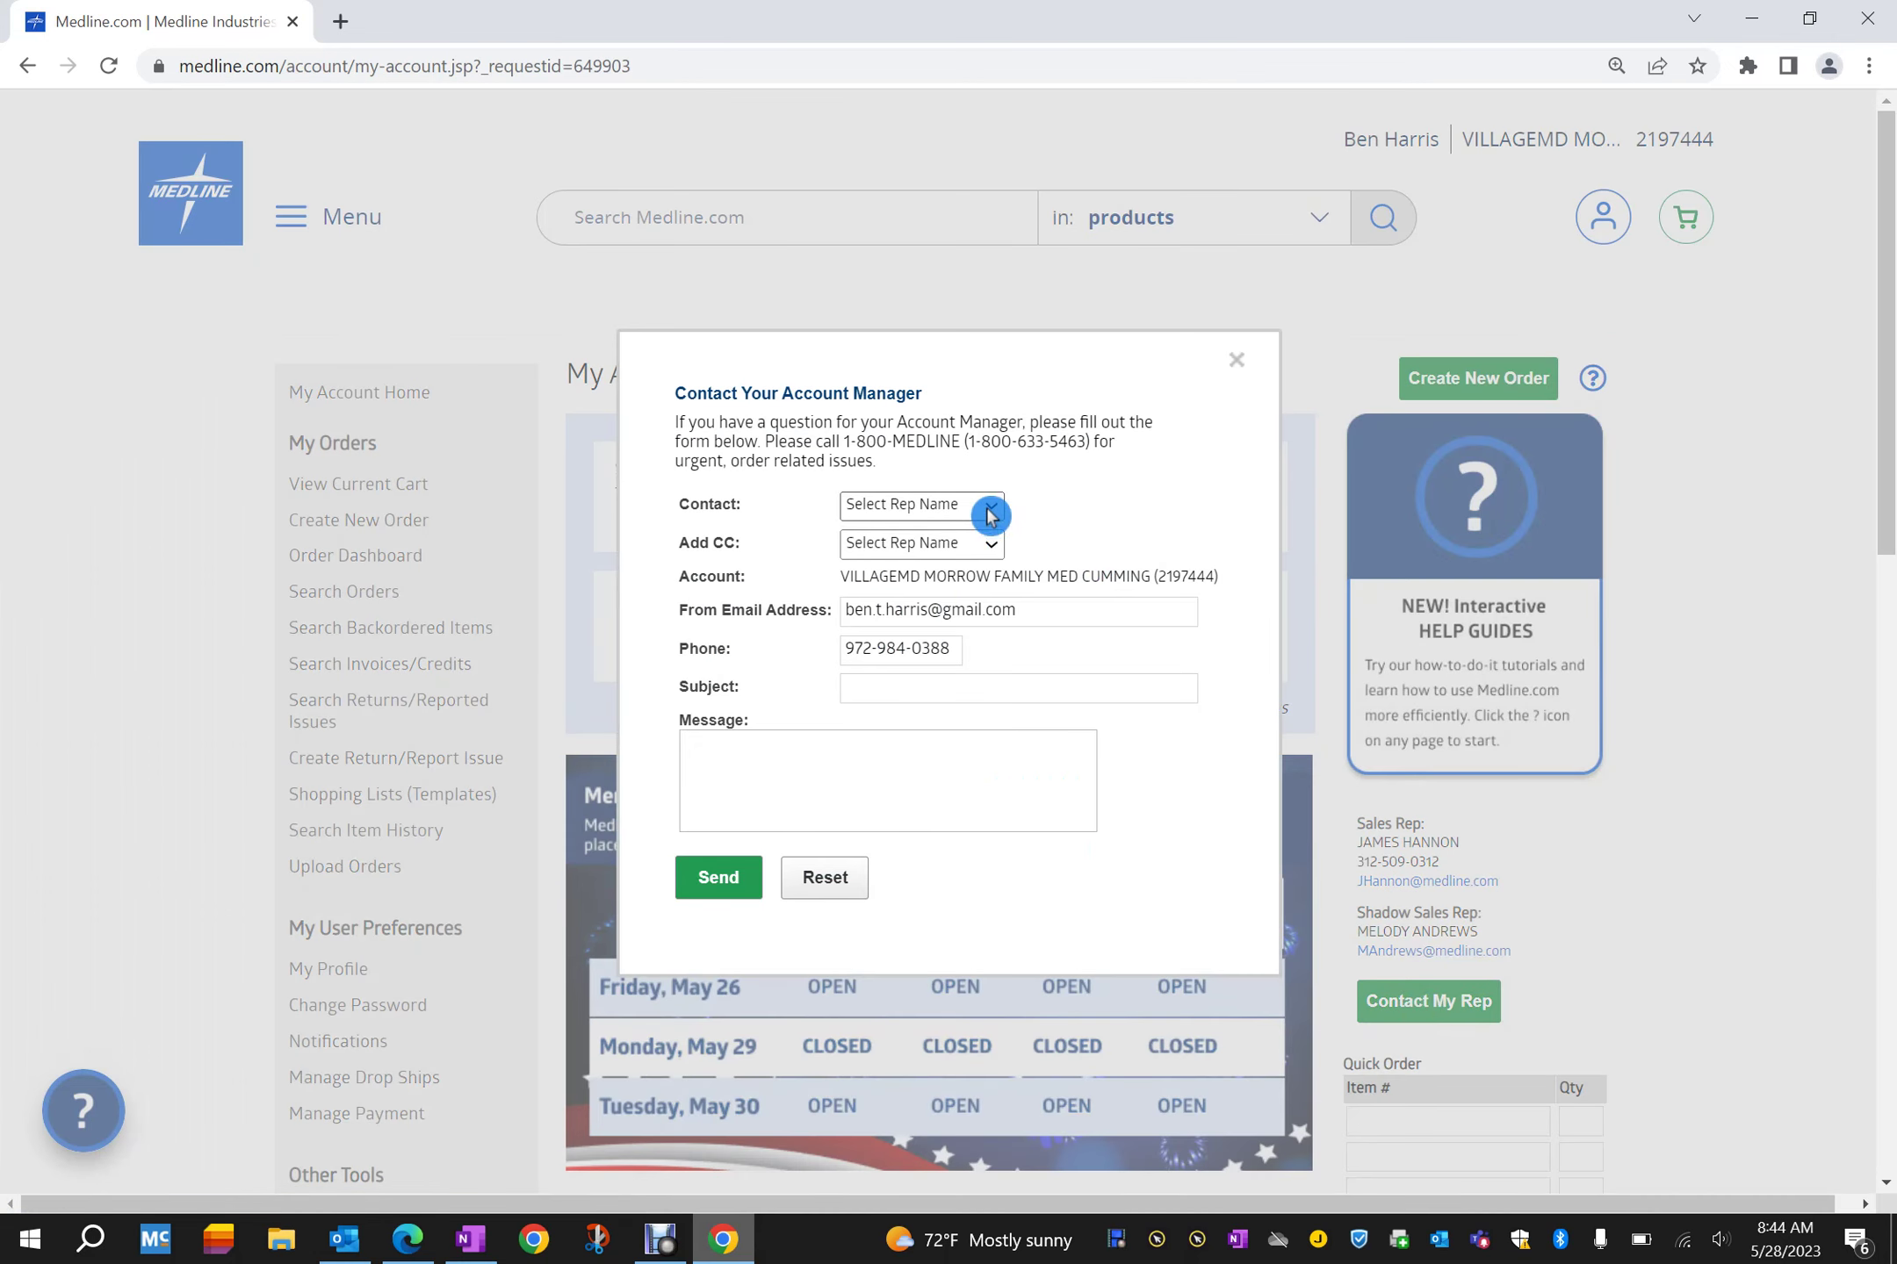
pyautogui.click(964, 546)
pyautogui.click(985, 507)
pyautogui.click(988, 507)
pyautogui.click(988, 507)
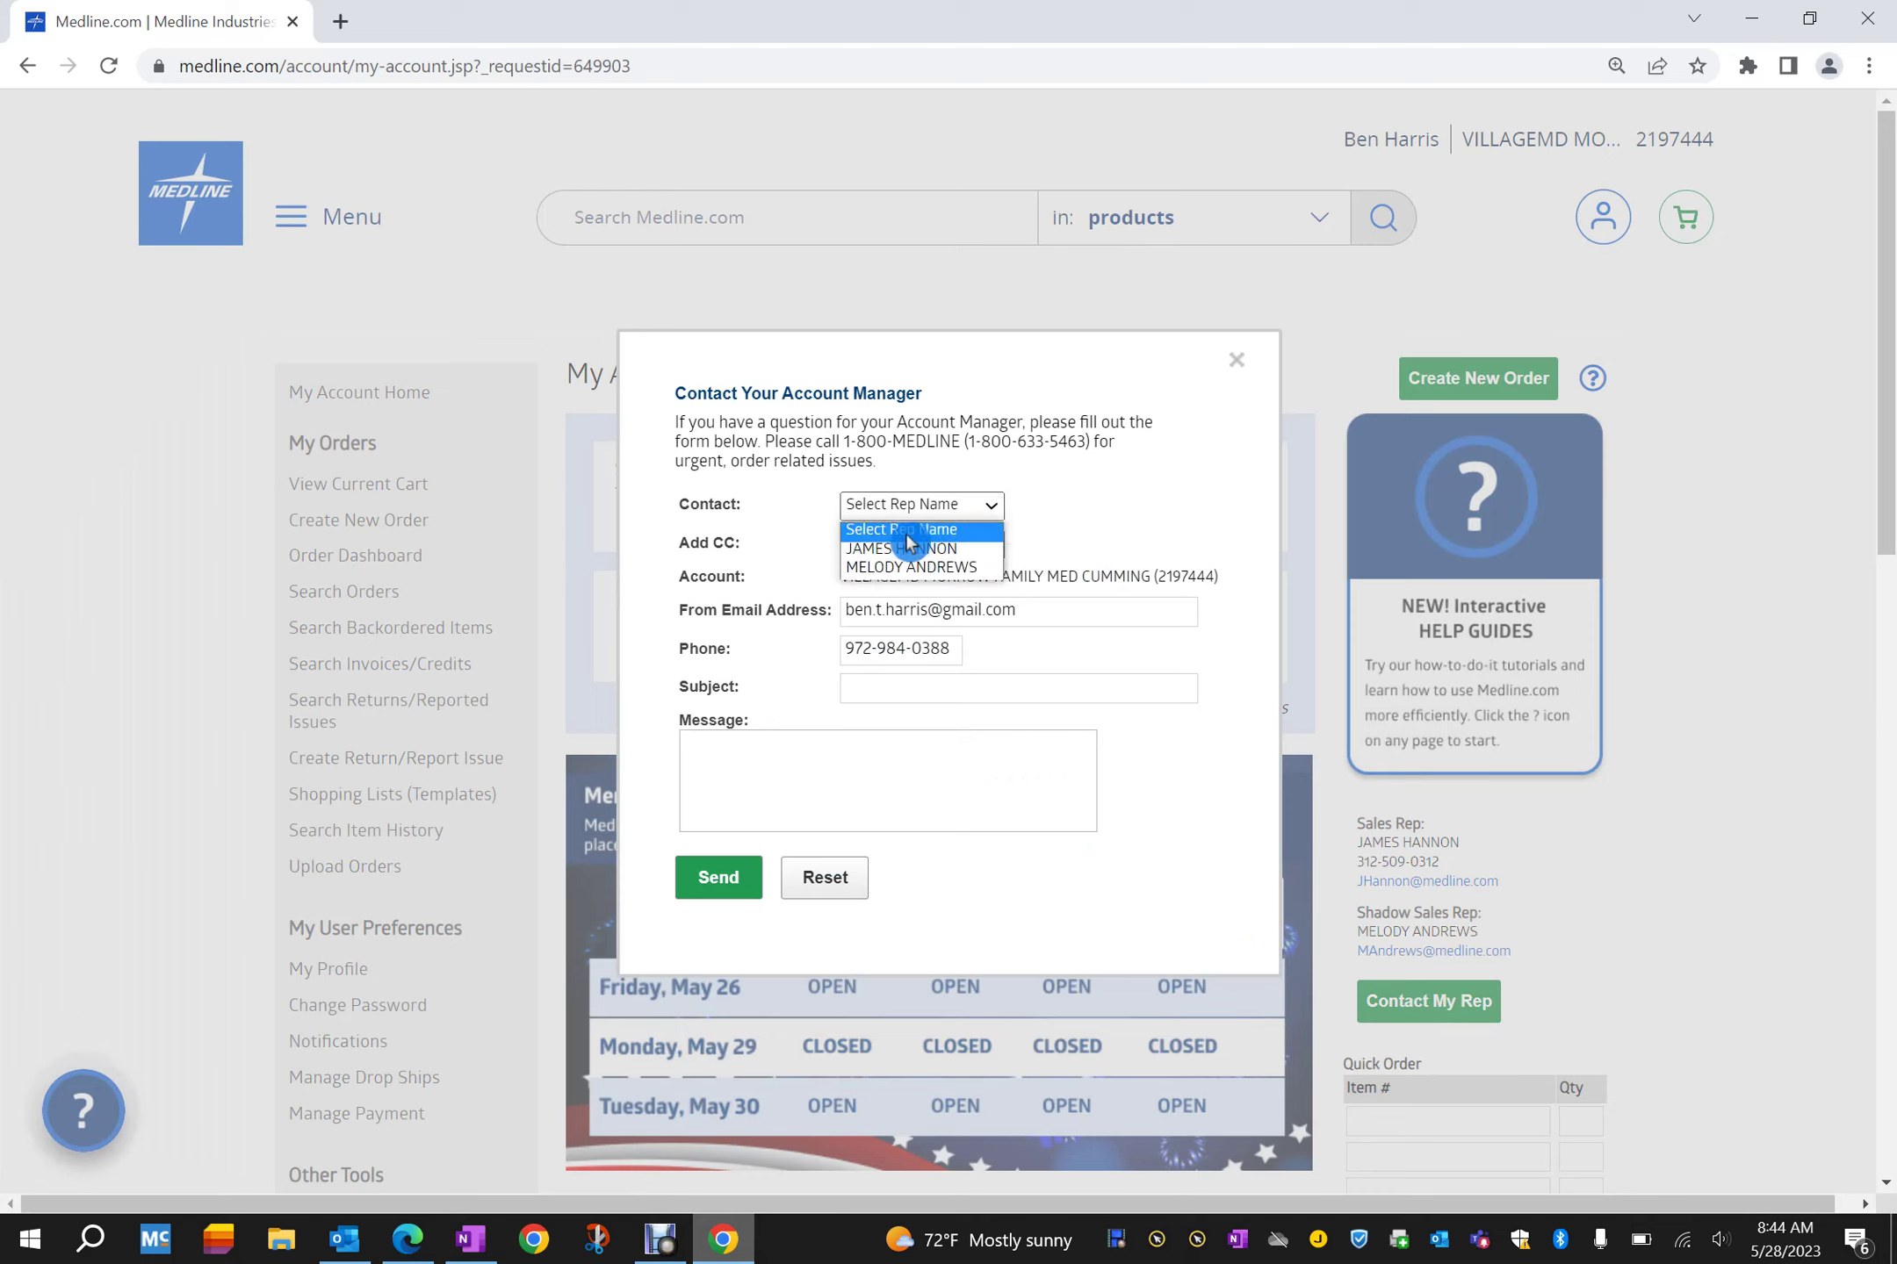
pyautogui.click(892, 548)
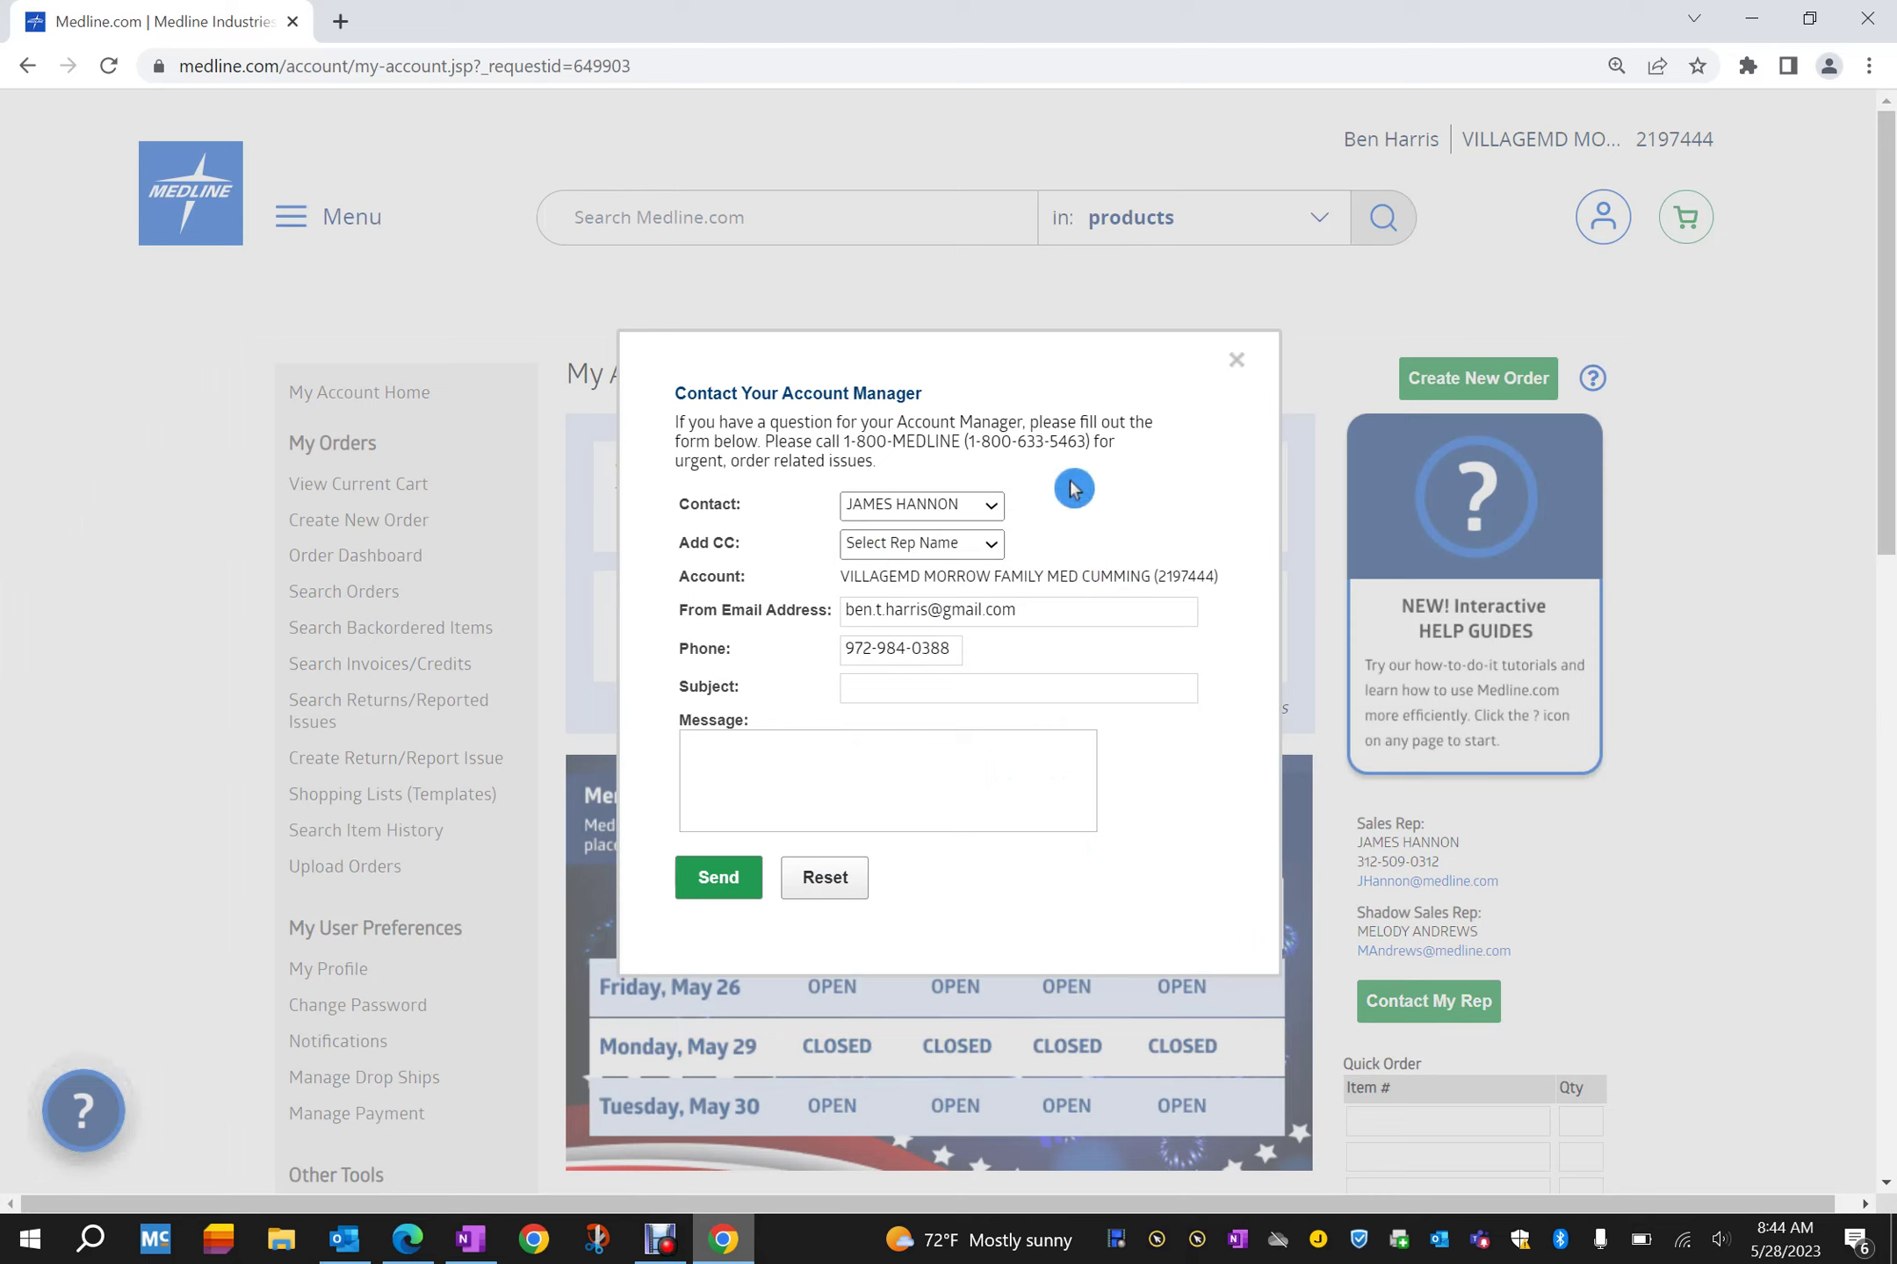
pyautogui.click(1234, 362)
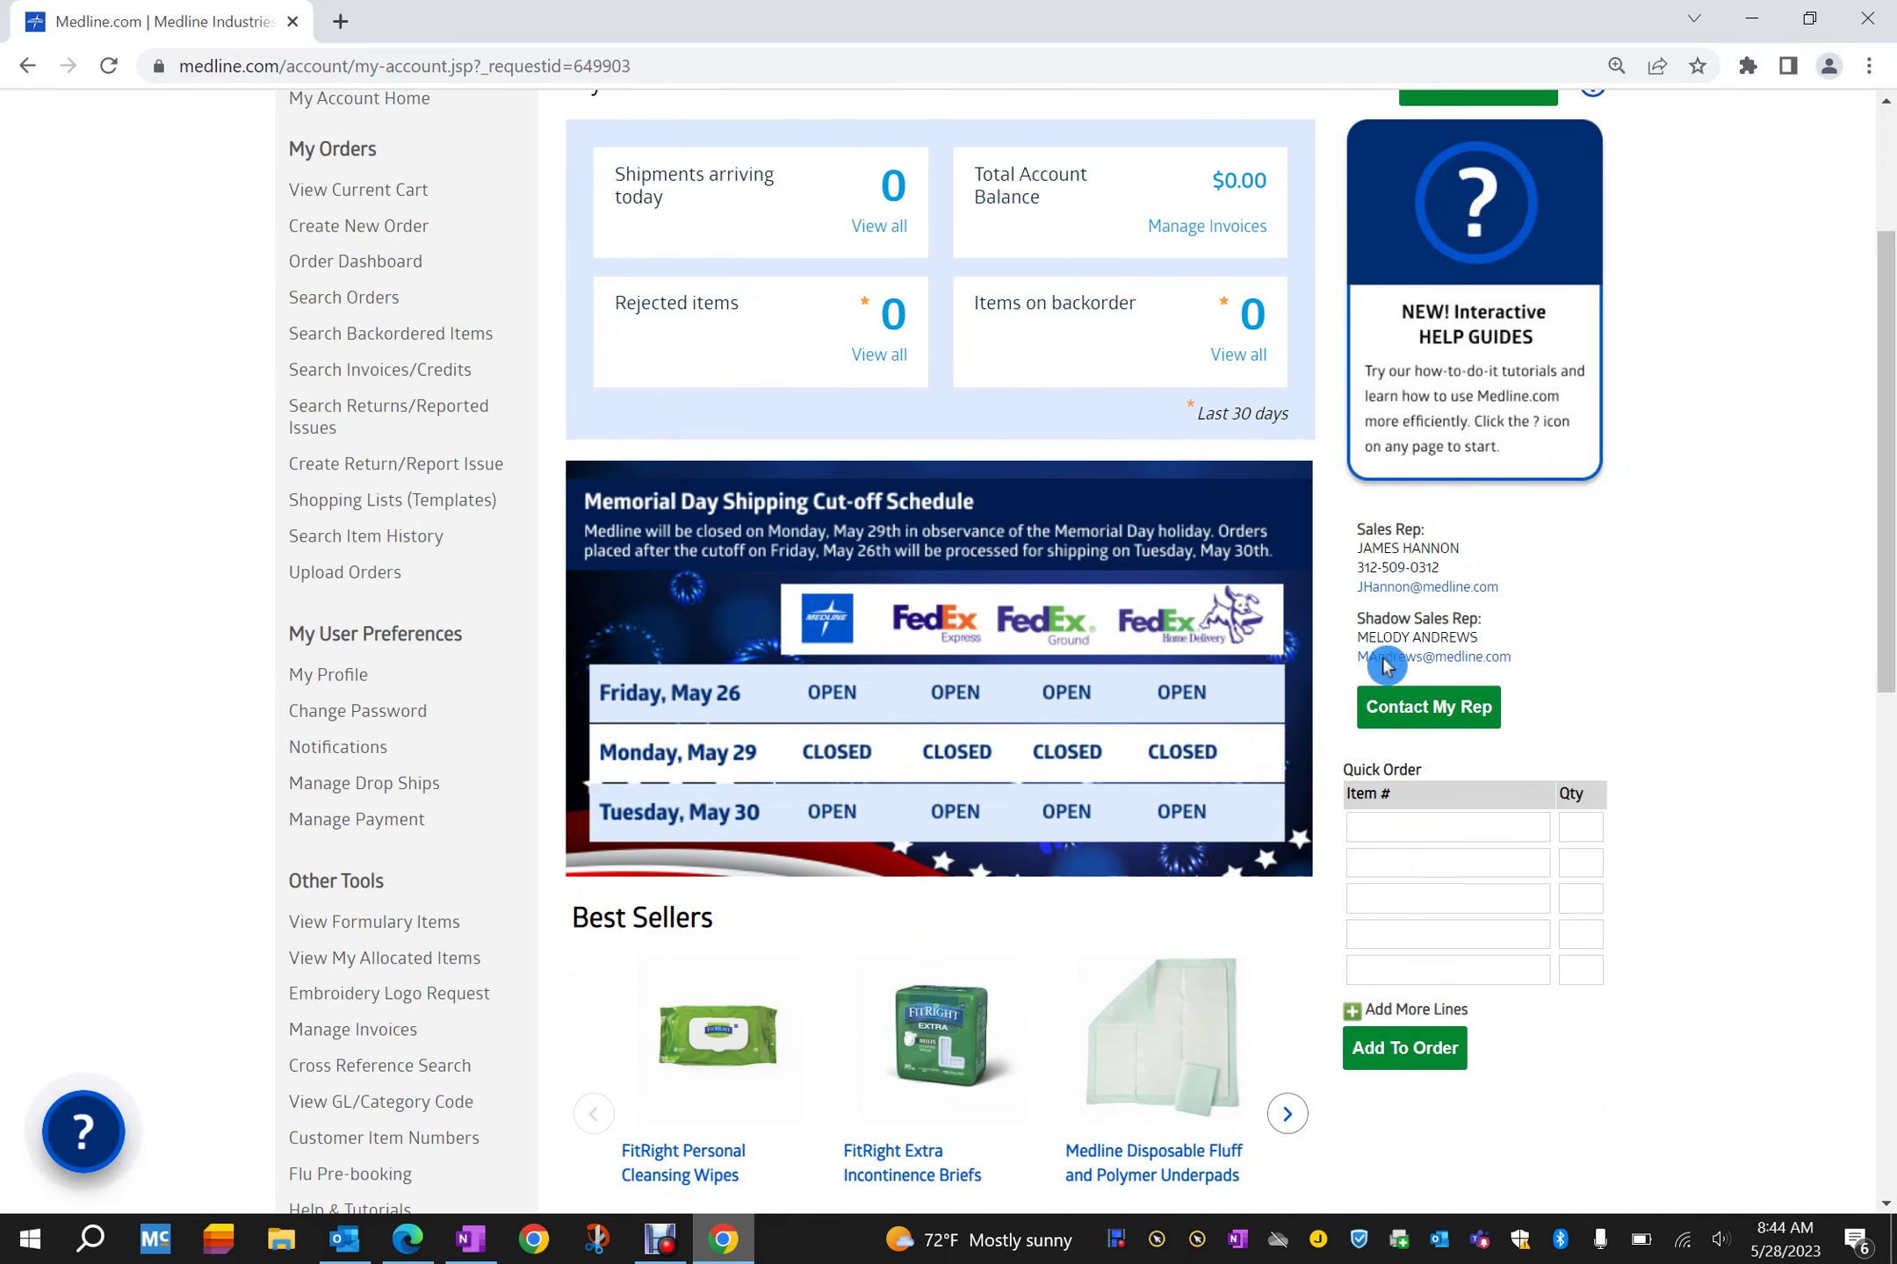
# Step: Look over the Quick Order area and the order overviews on the My Account page
pyautogui.scroll(-3, 1645, 619)
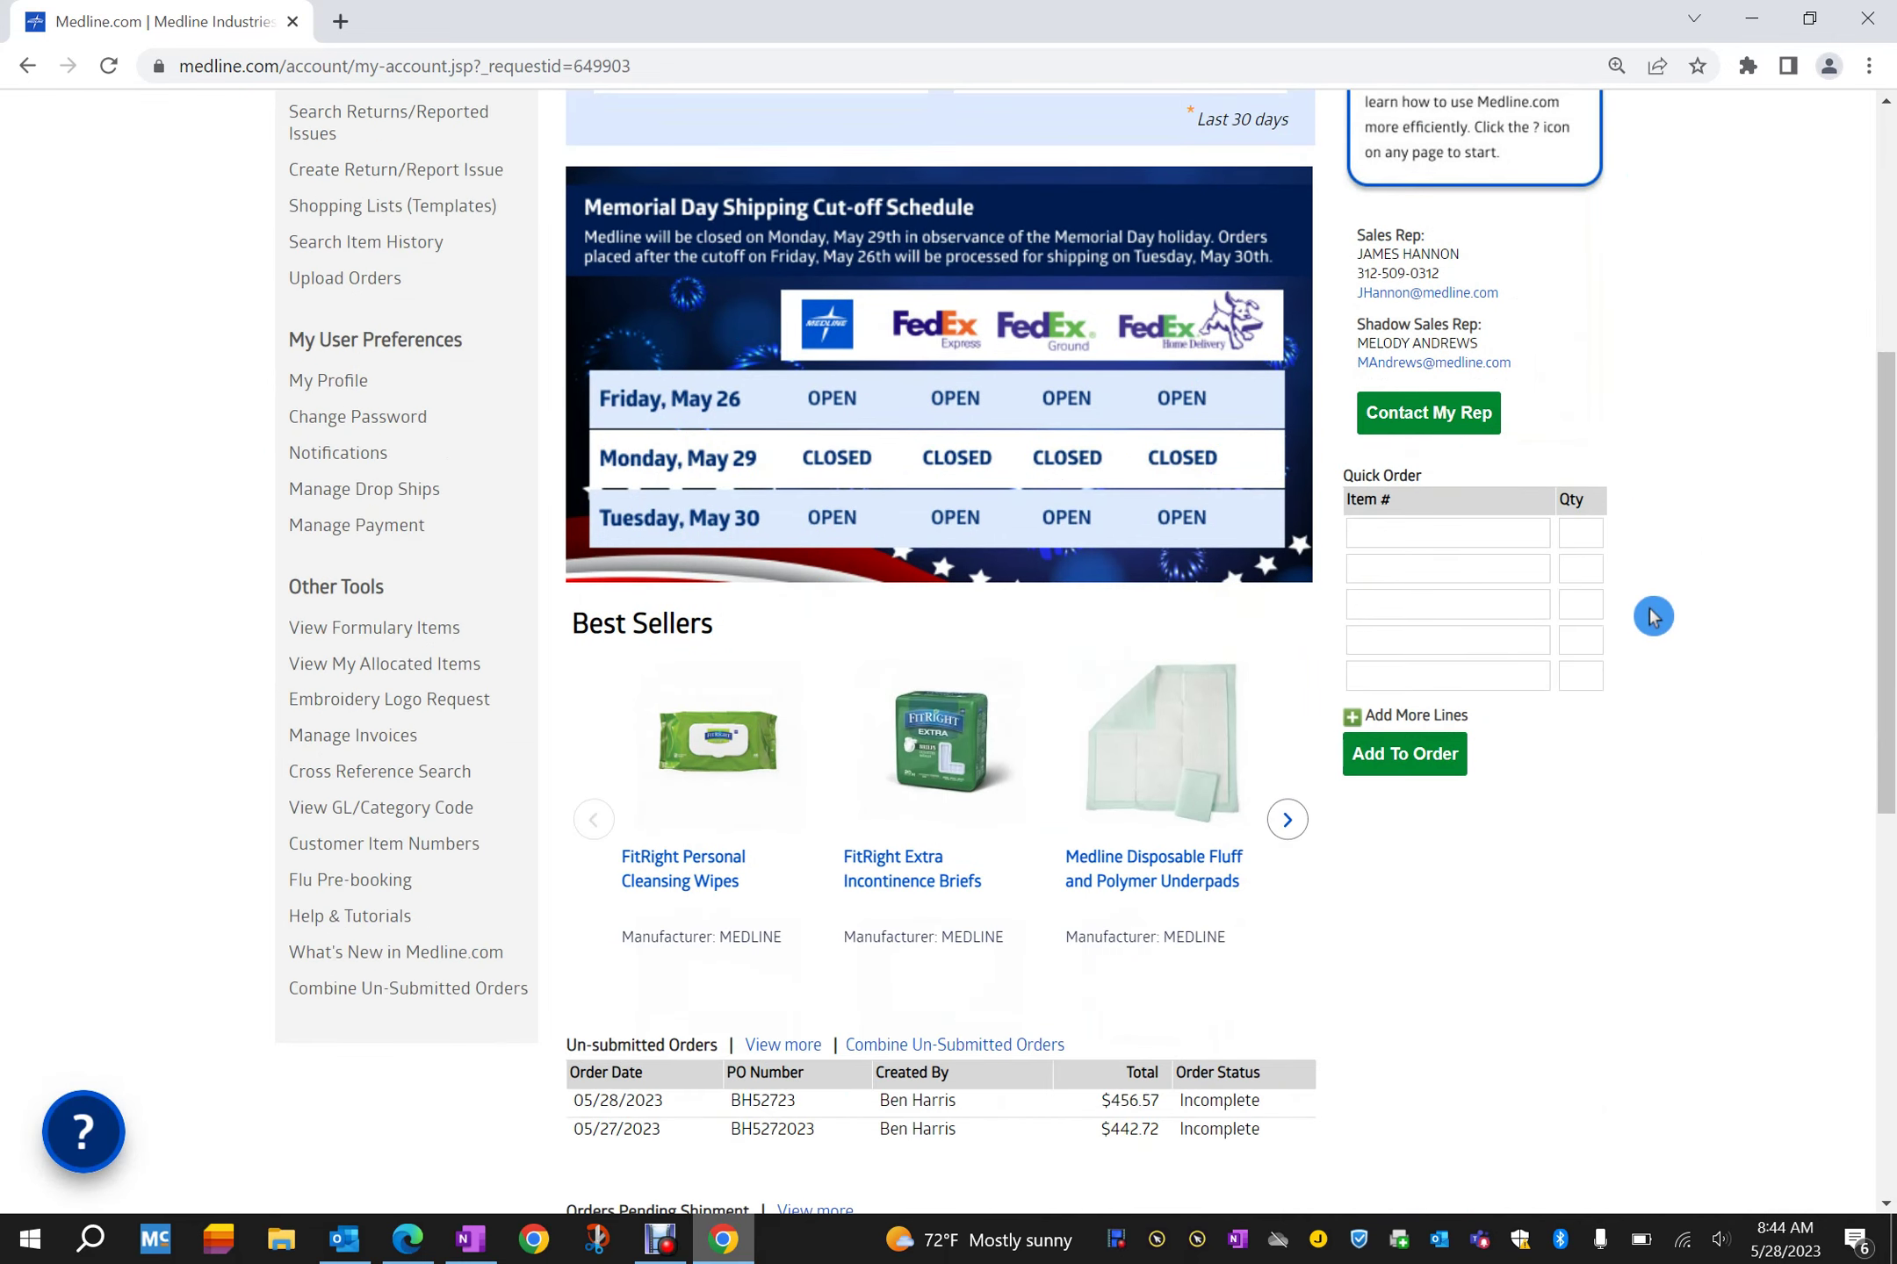
pyautogui.scroll(-3, 1653, 616)
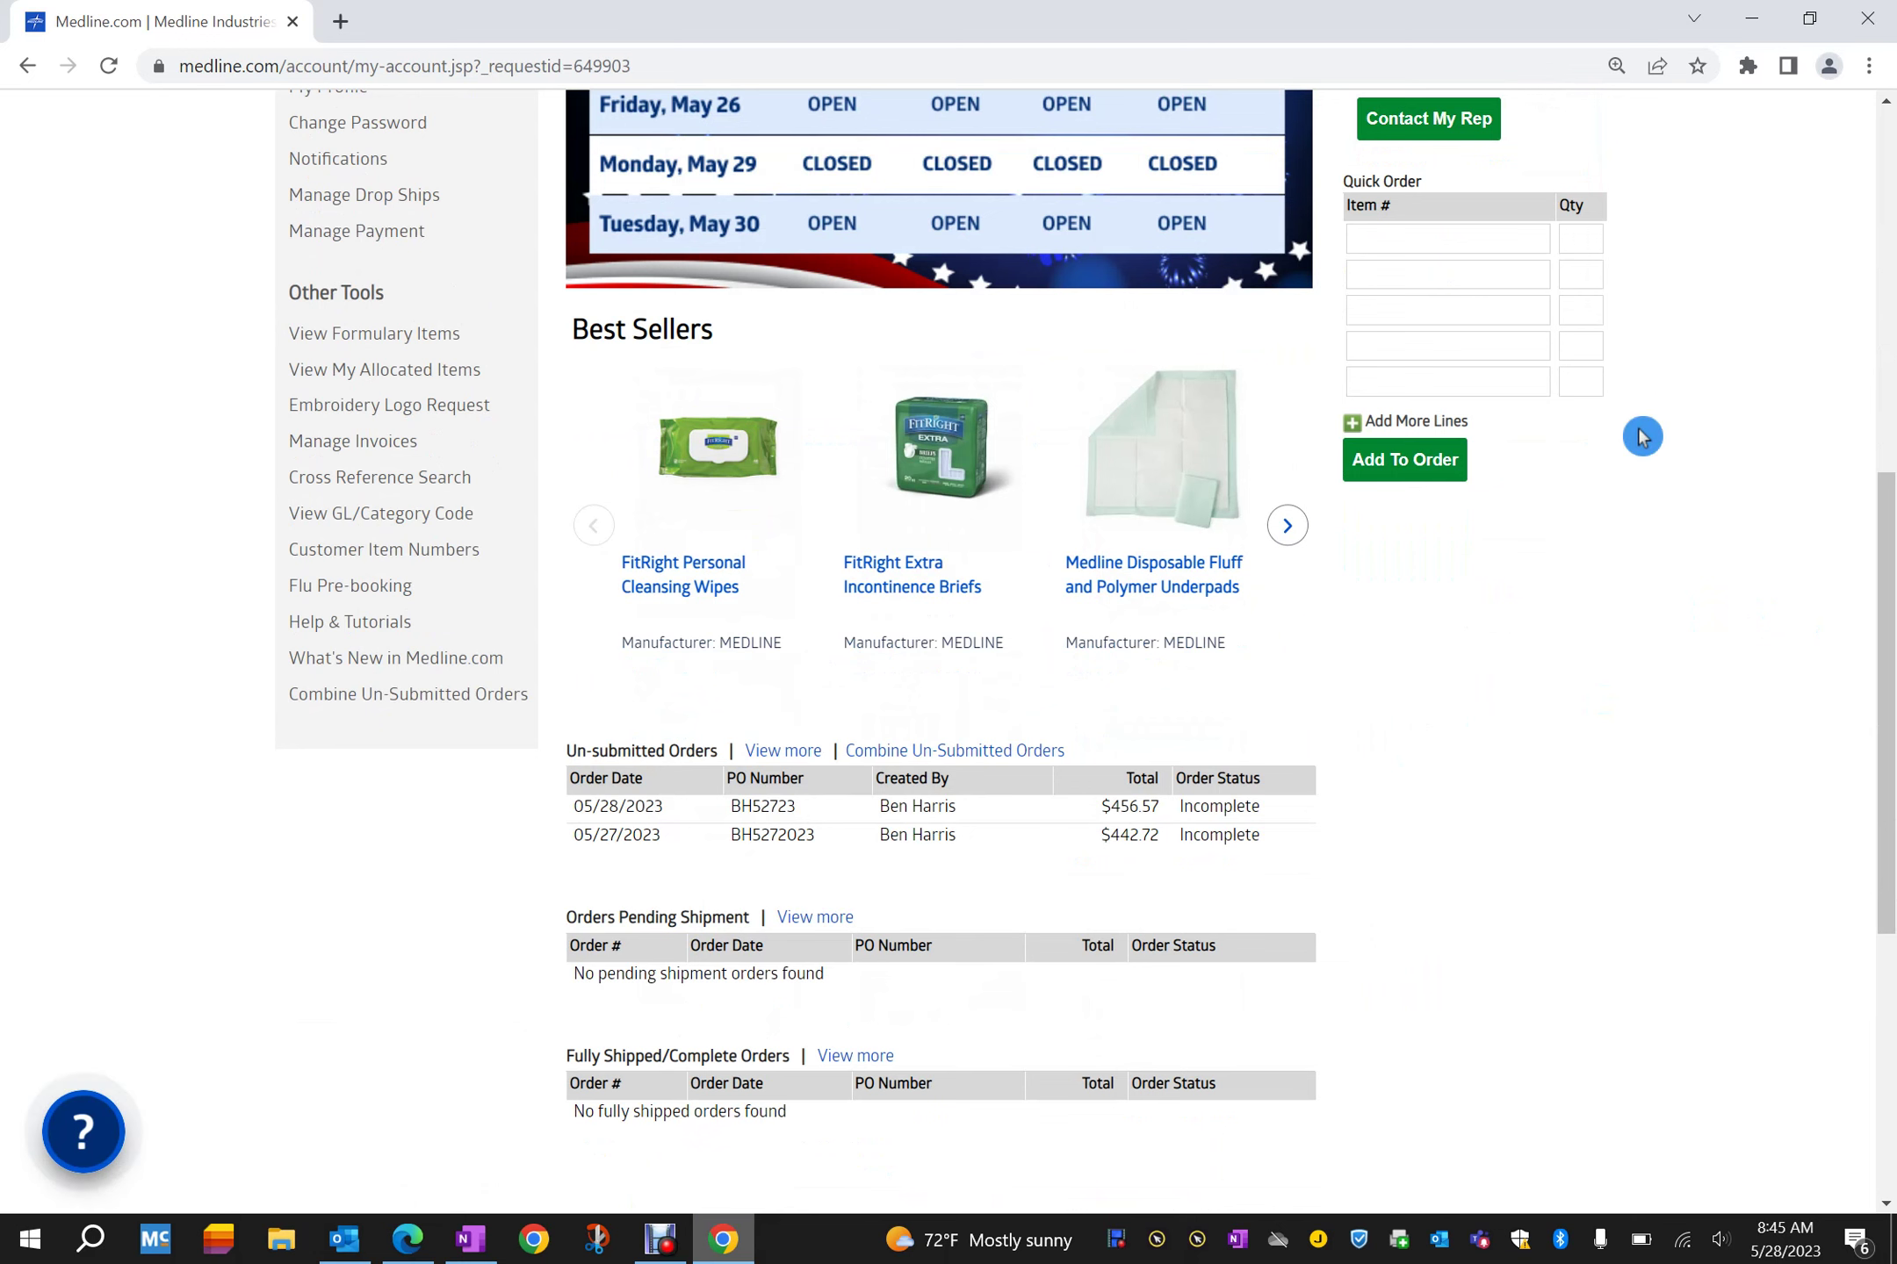
pyautogui.scroll(9, 1633, 421)
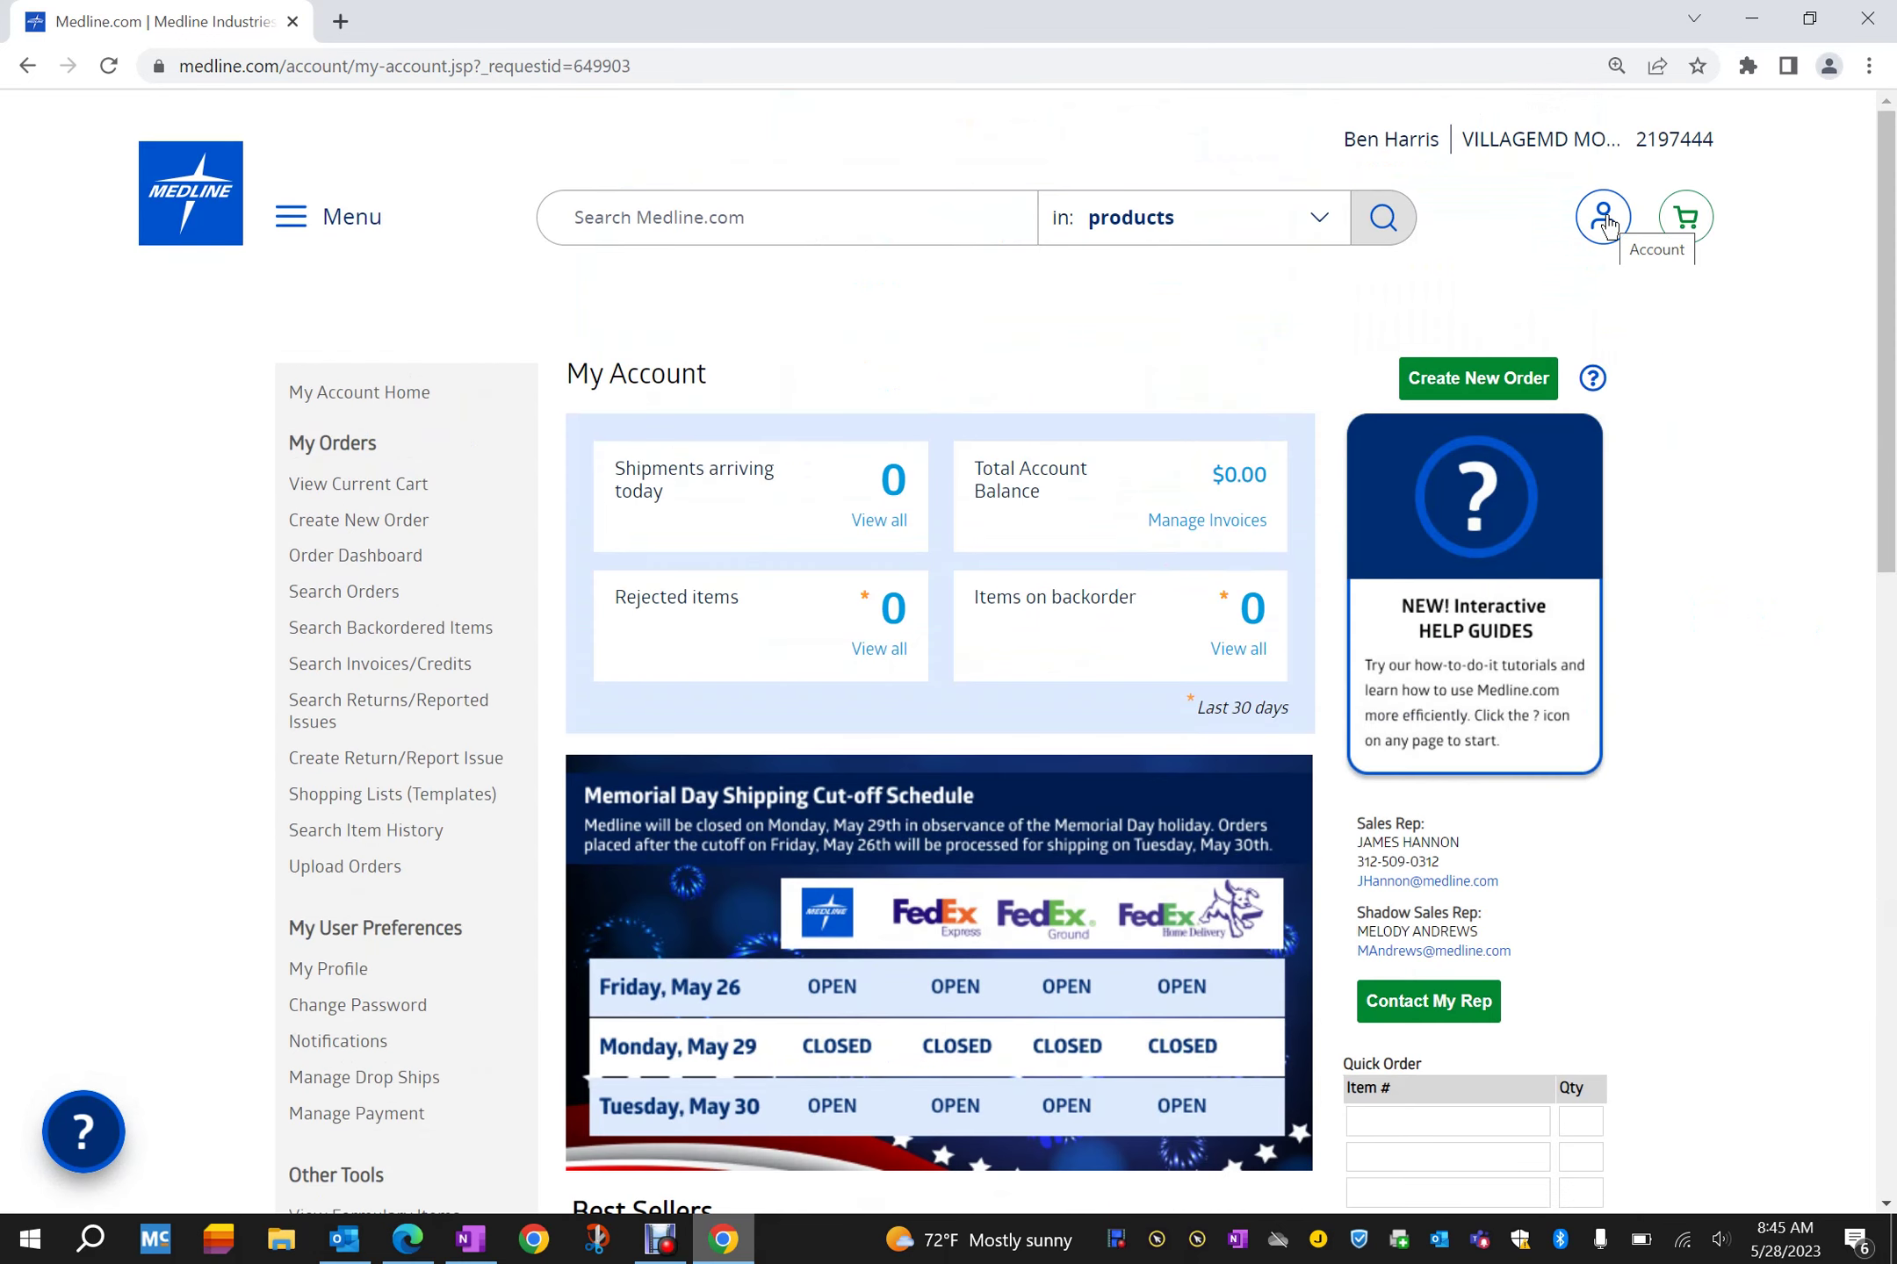
pyautogui.scroll(-9, 1662, 511)
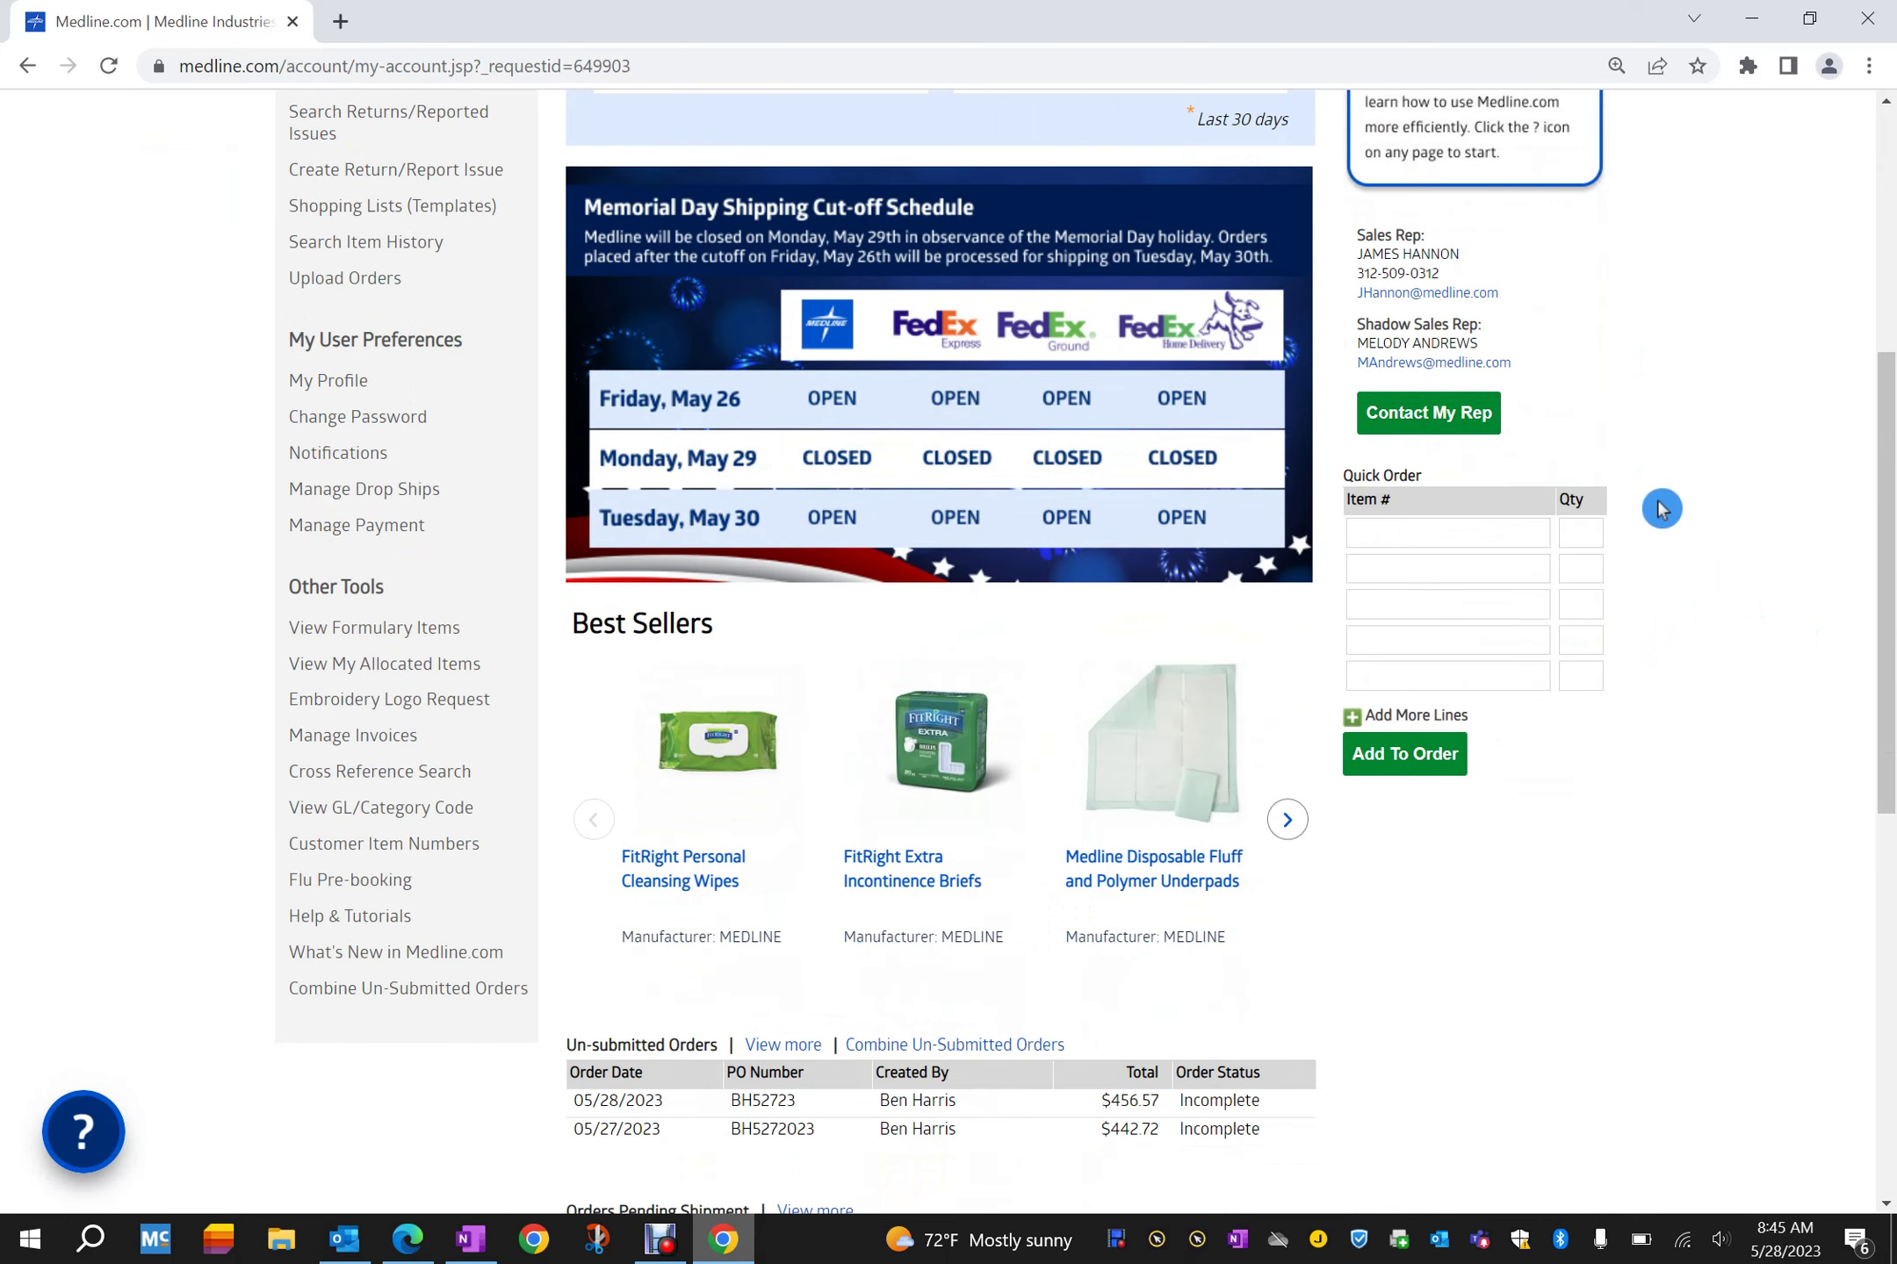
pyautogui.scroll(-3, 1662, 511)
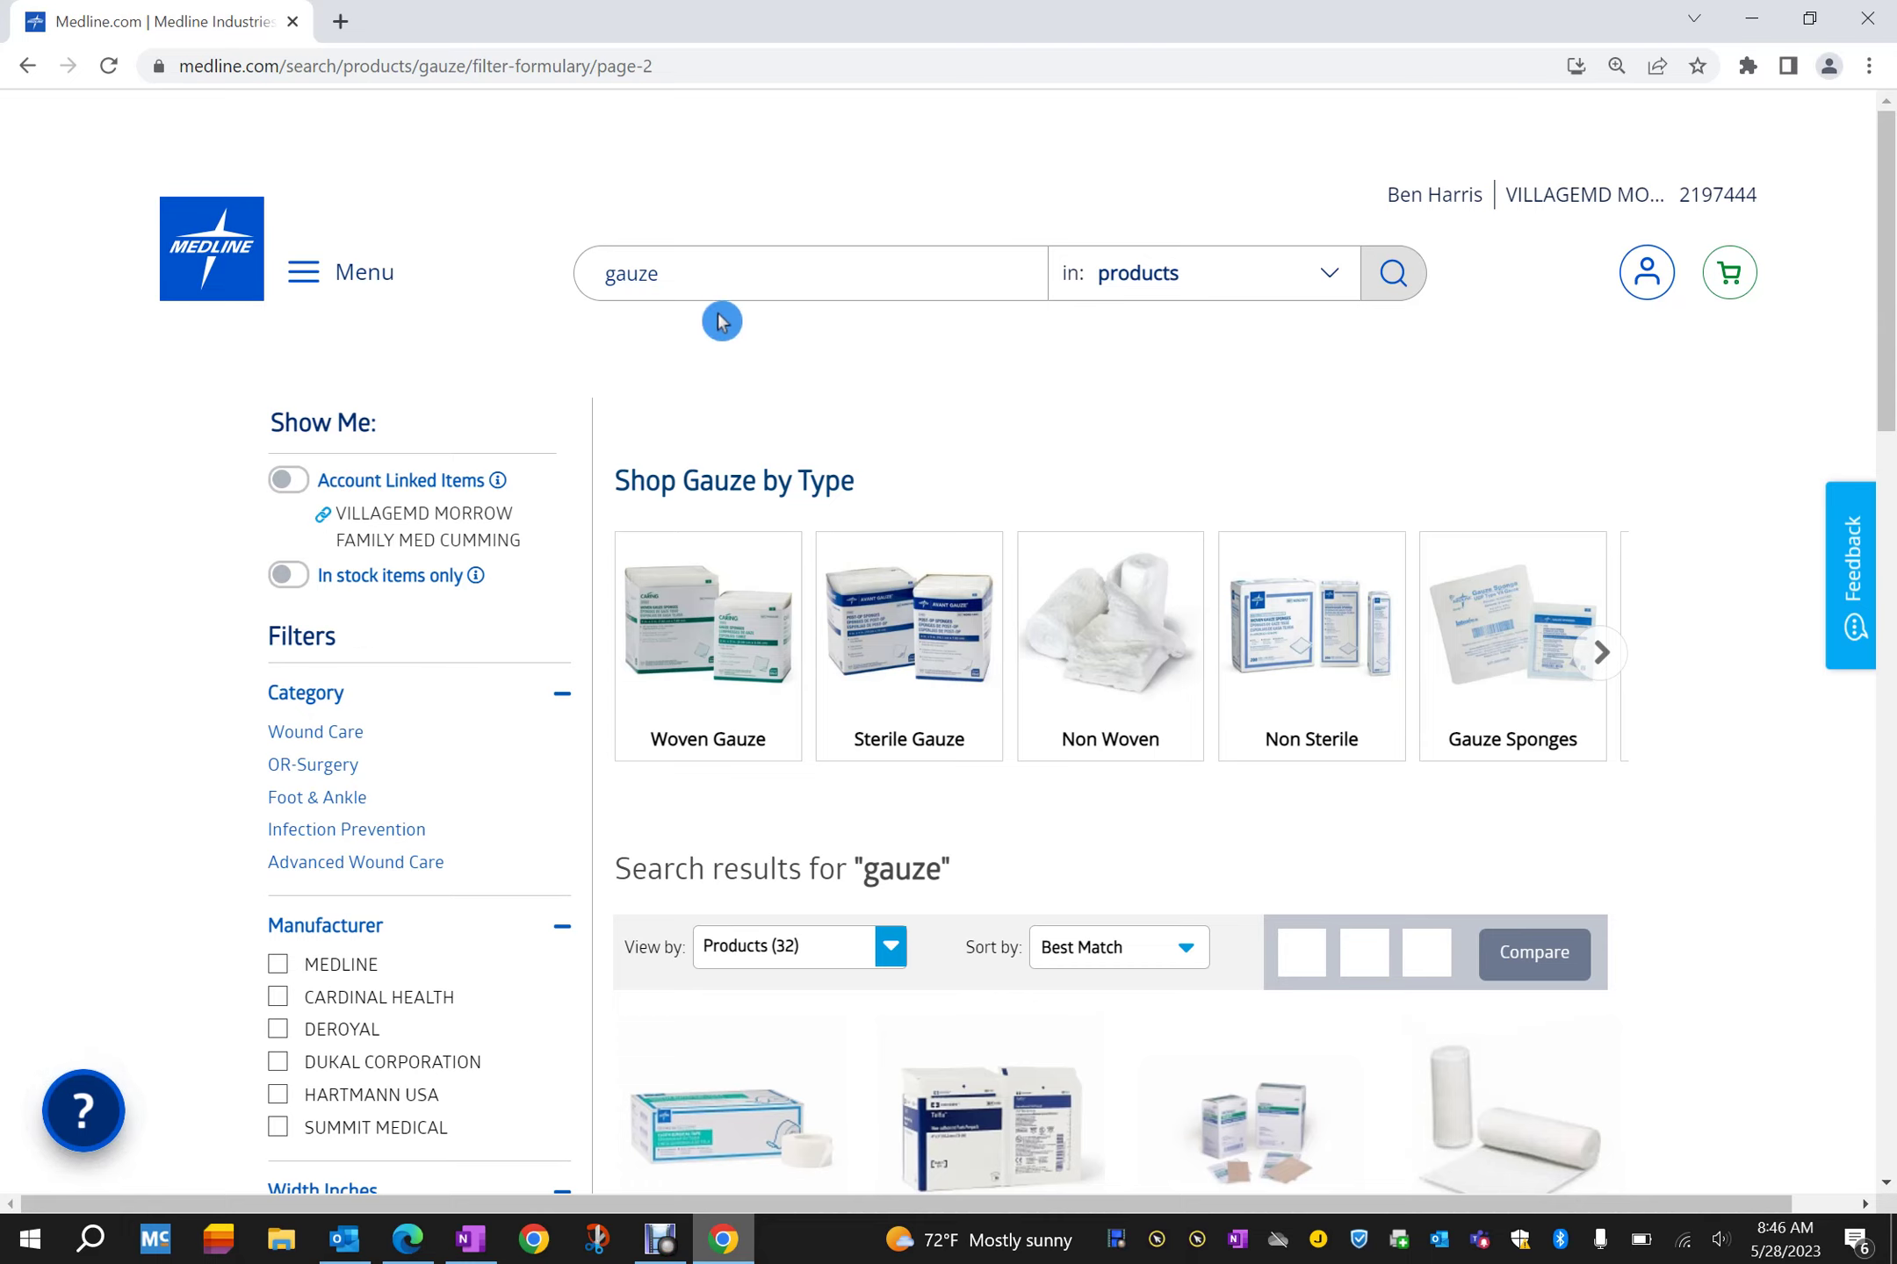
# Step: View the item list of the Rhino Rocket Nasal Packing in the gauze results and open the details of SGY05008ASBX
pyautogui.scroll(-5, 1063, 509)
pyautogui.scroll(-5, 1051, 512)
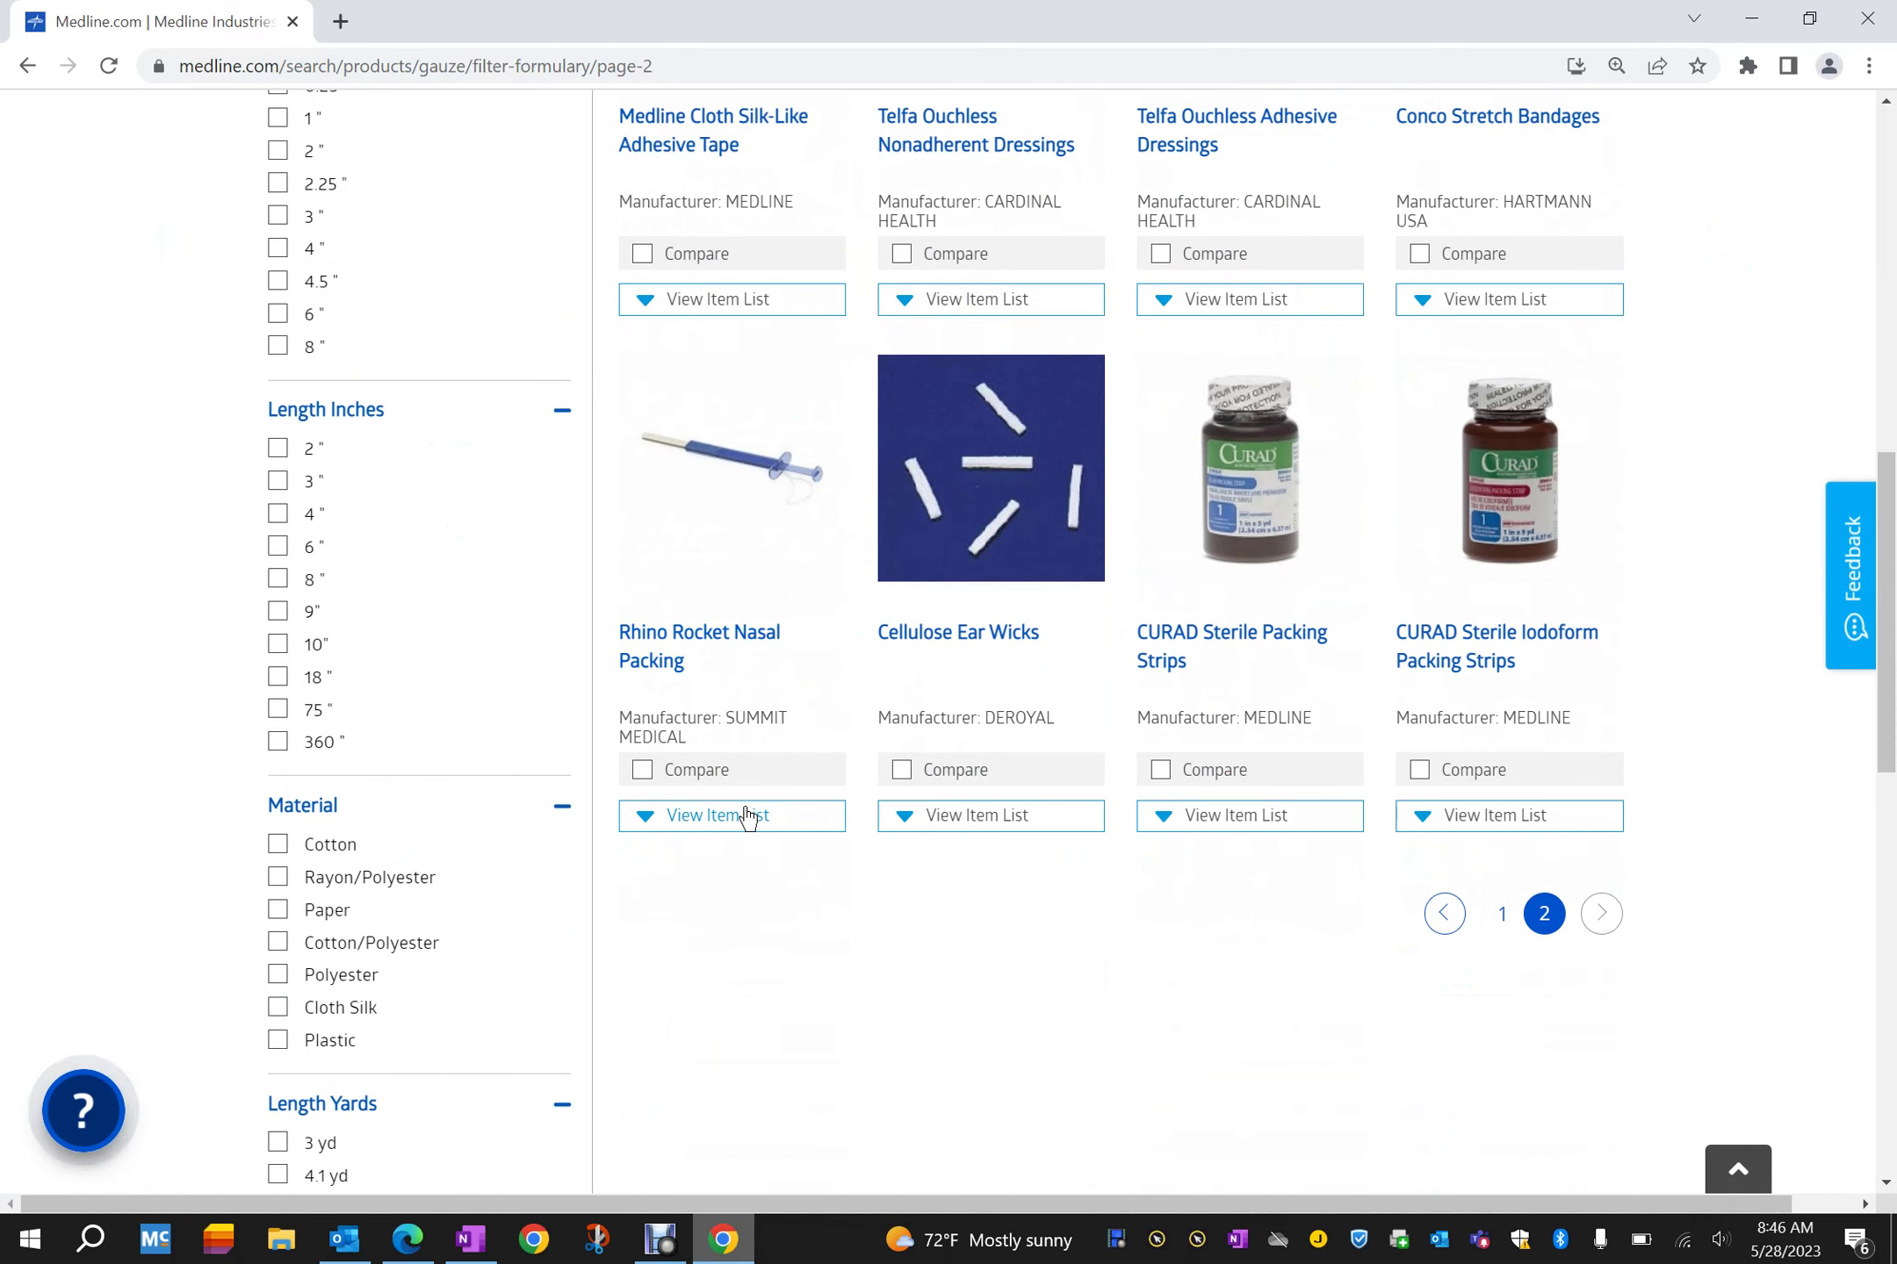
pyautogui.click(743, 816)
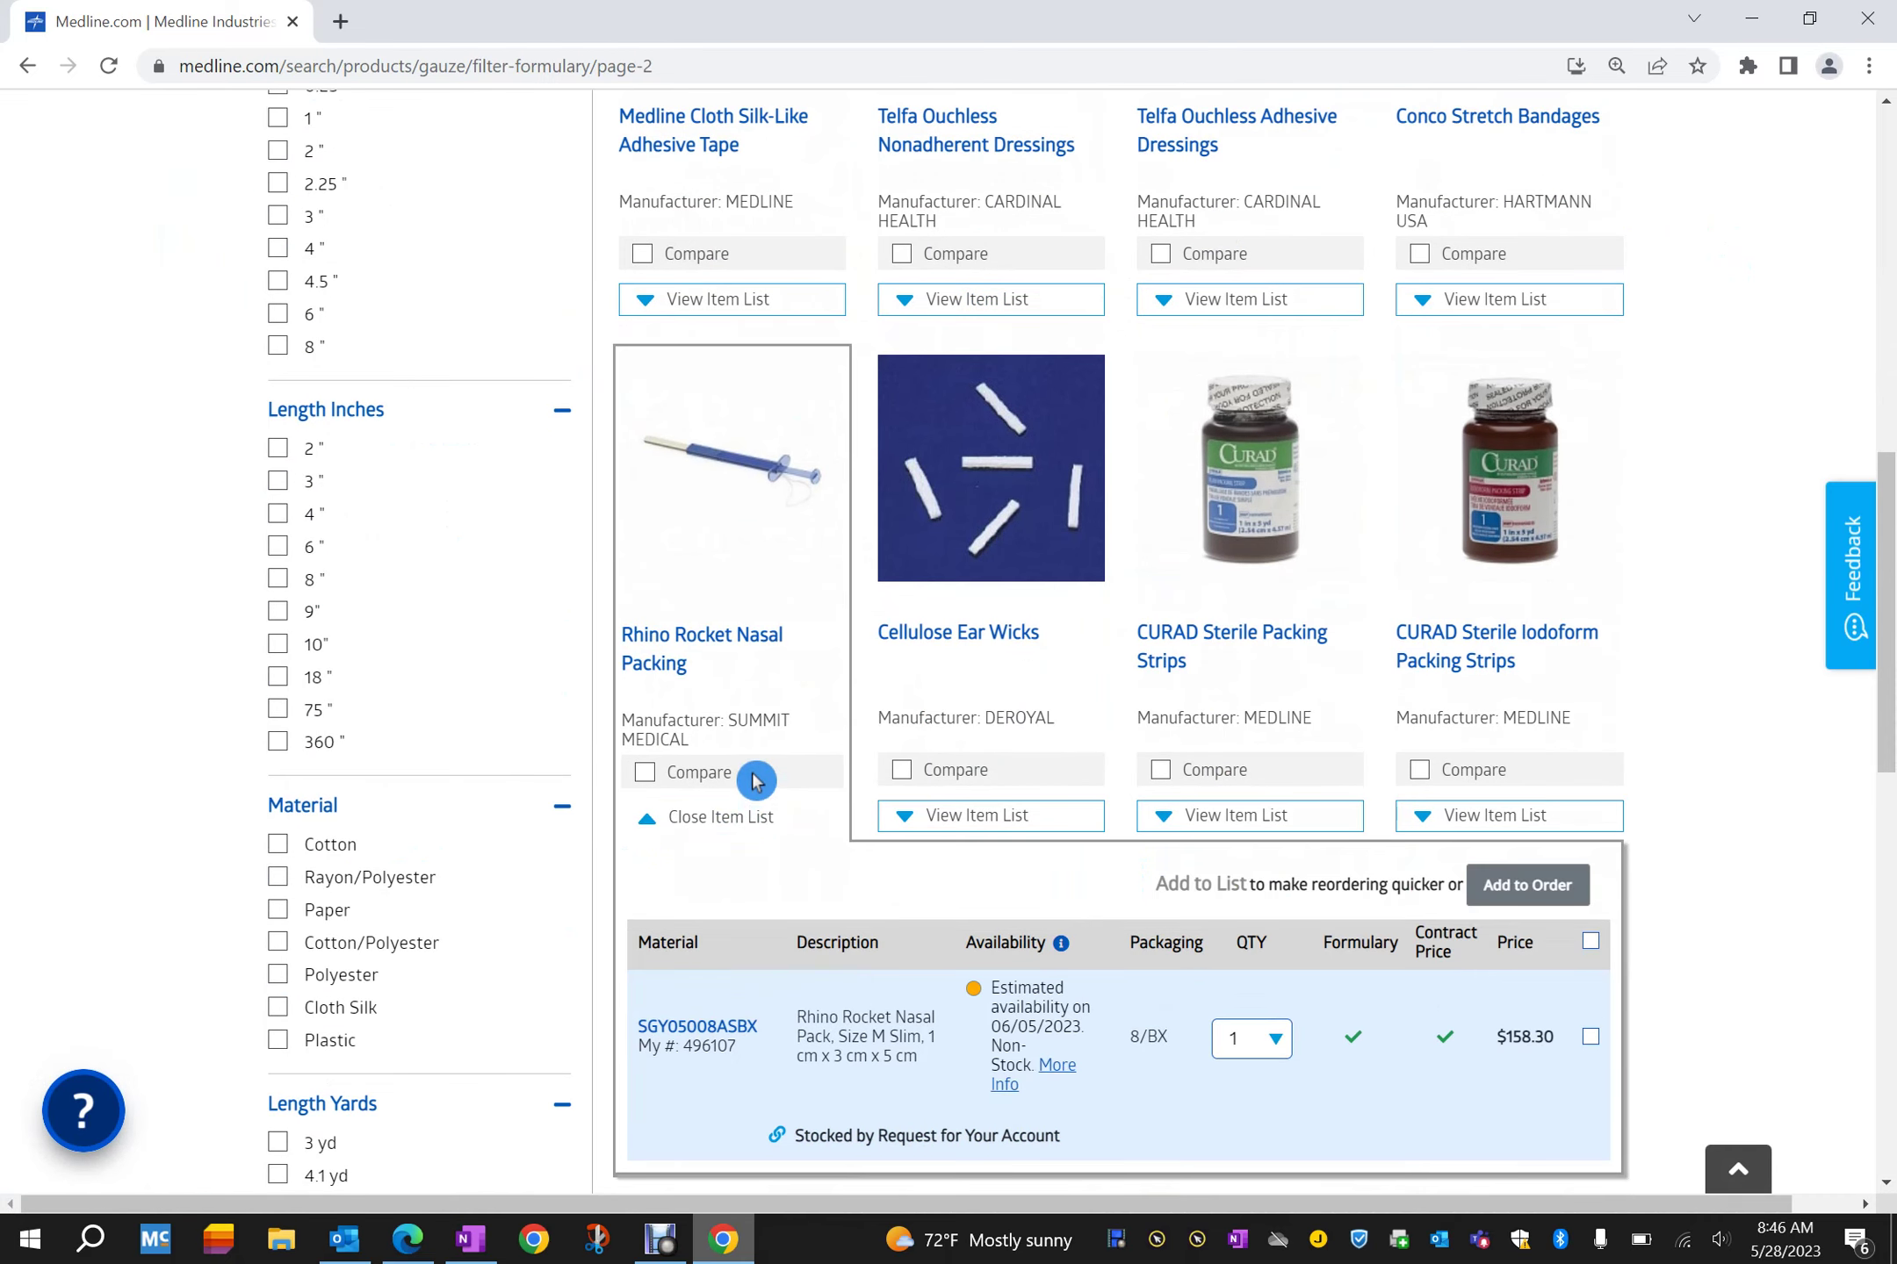
pyautogui.scroll(-3, 753, 777)
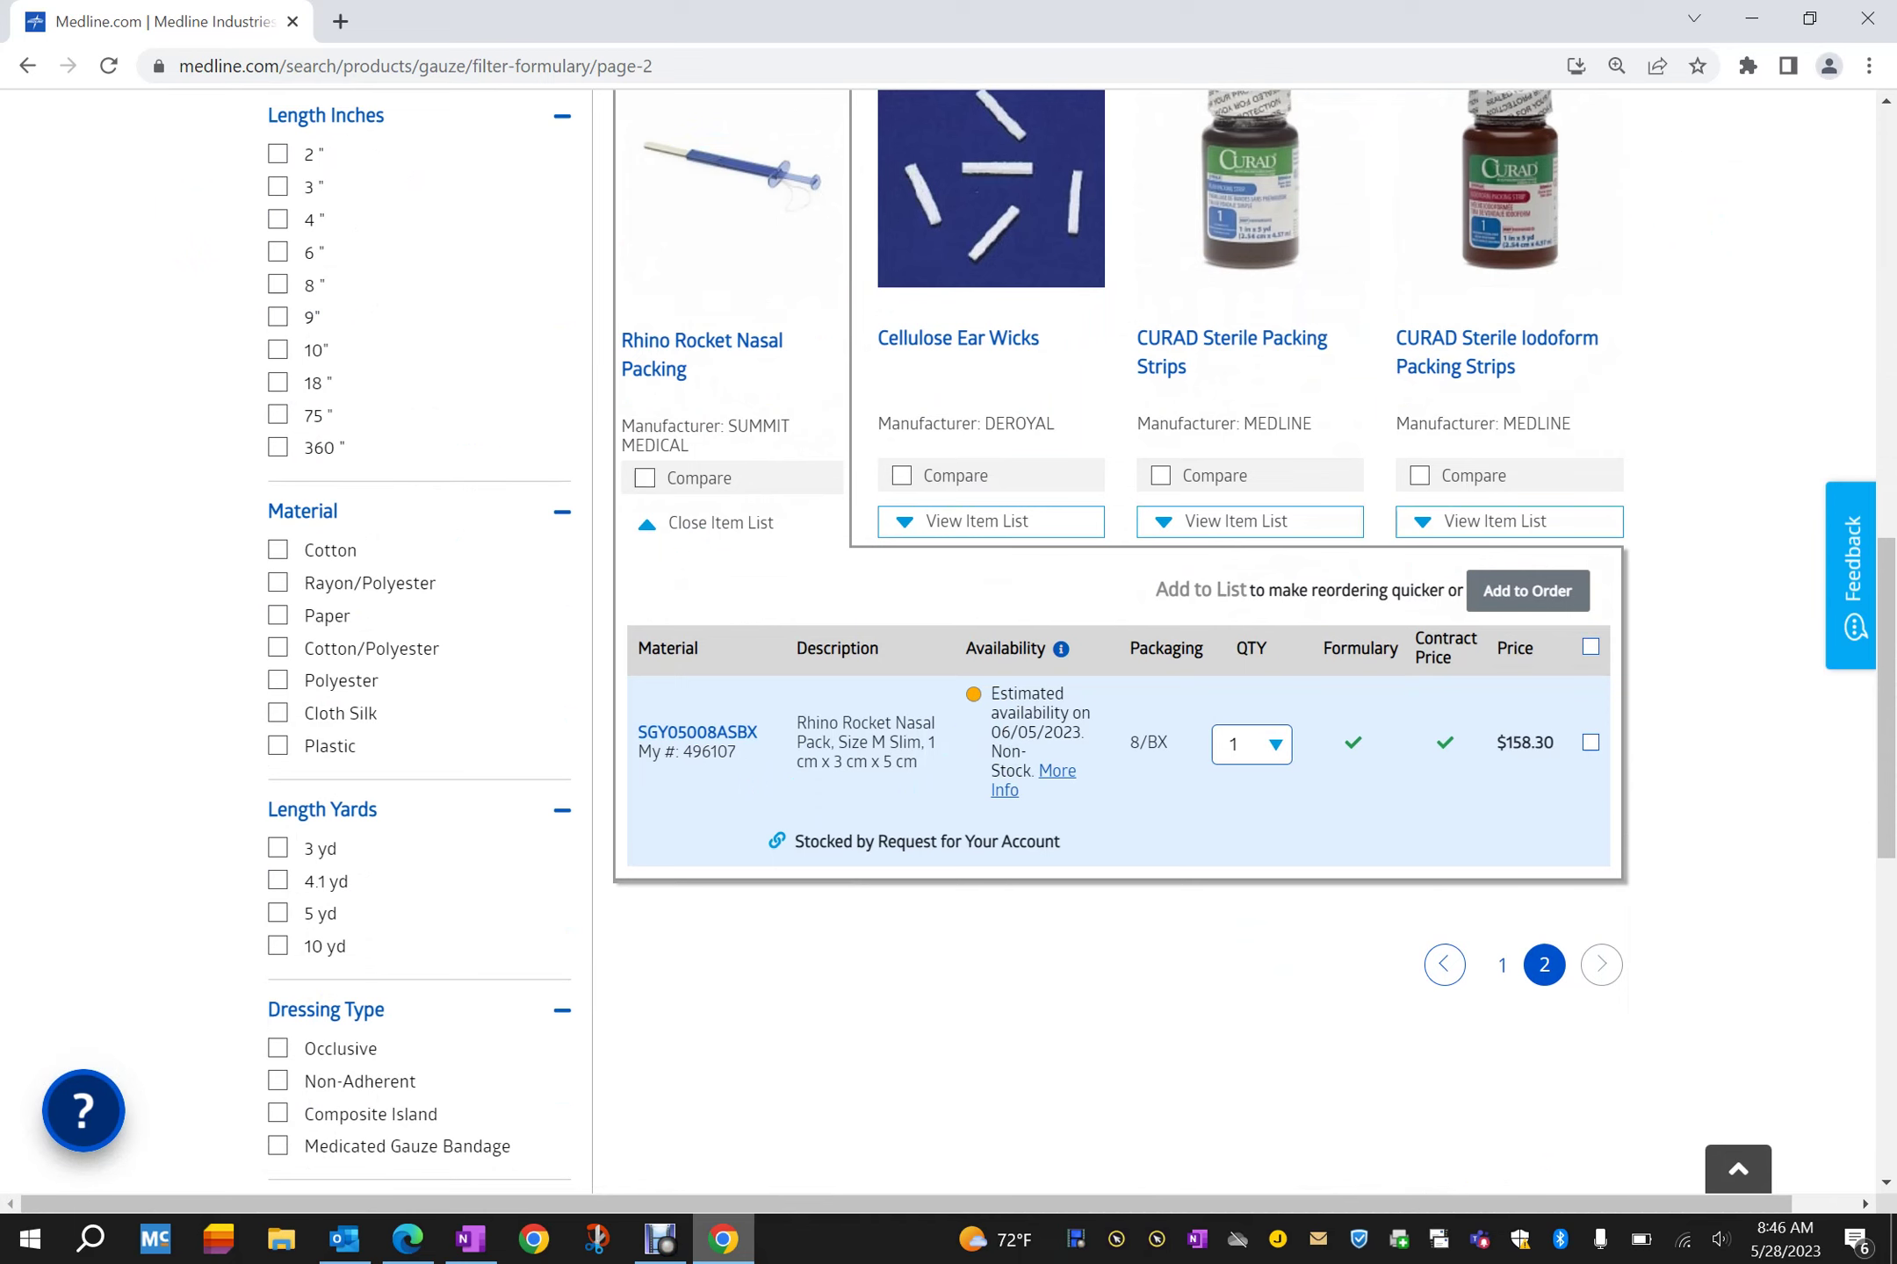
pyautogui.click(700, 742)
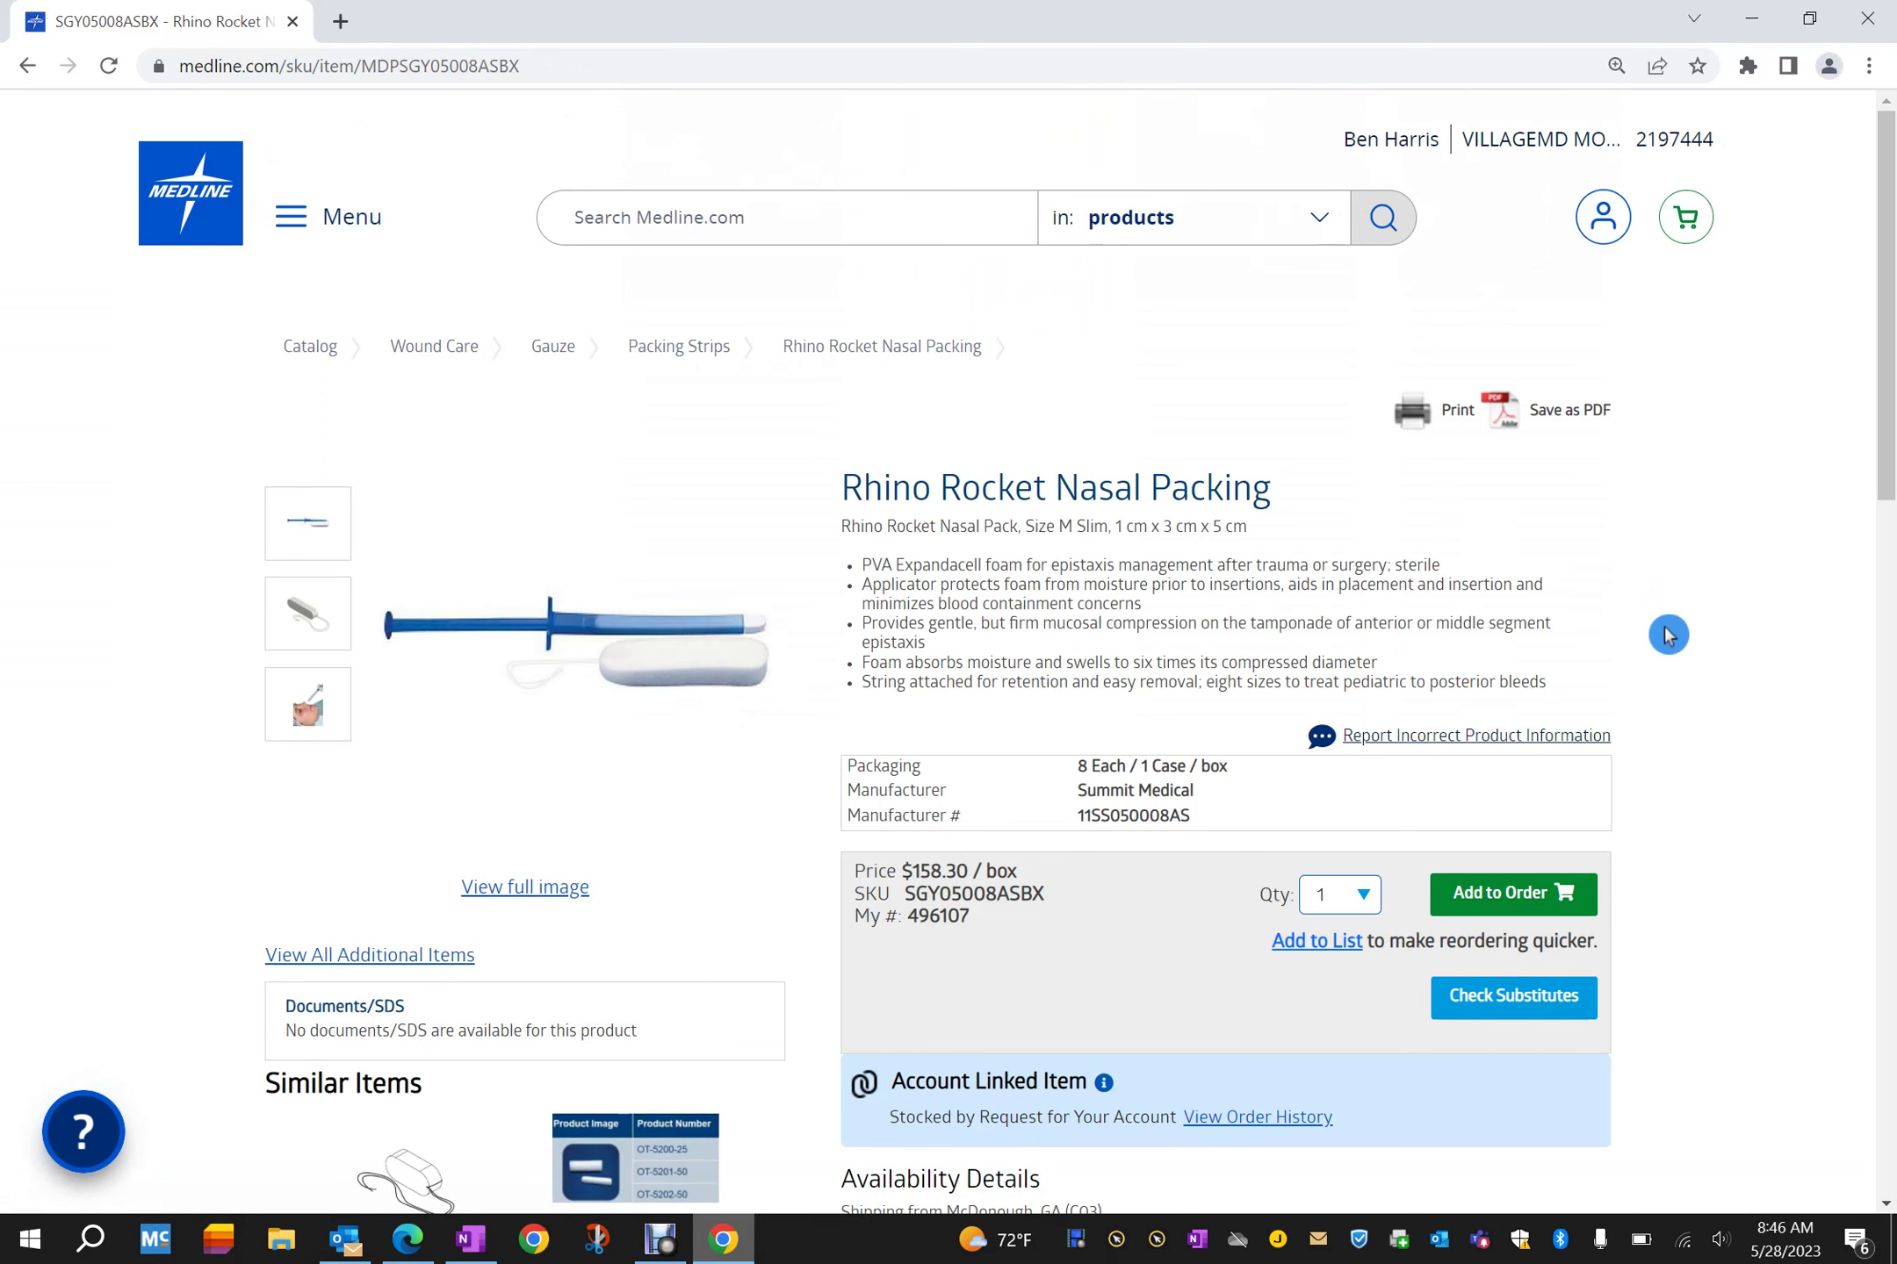
# Step: Check the substitutes for the nasal packing SGY05008ASBX and add one SGY05008ASBXH to the order
pyautogui.scroll(-3, 1669, 634)
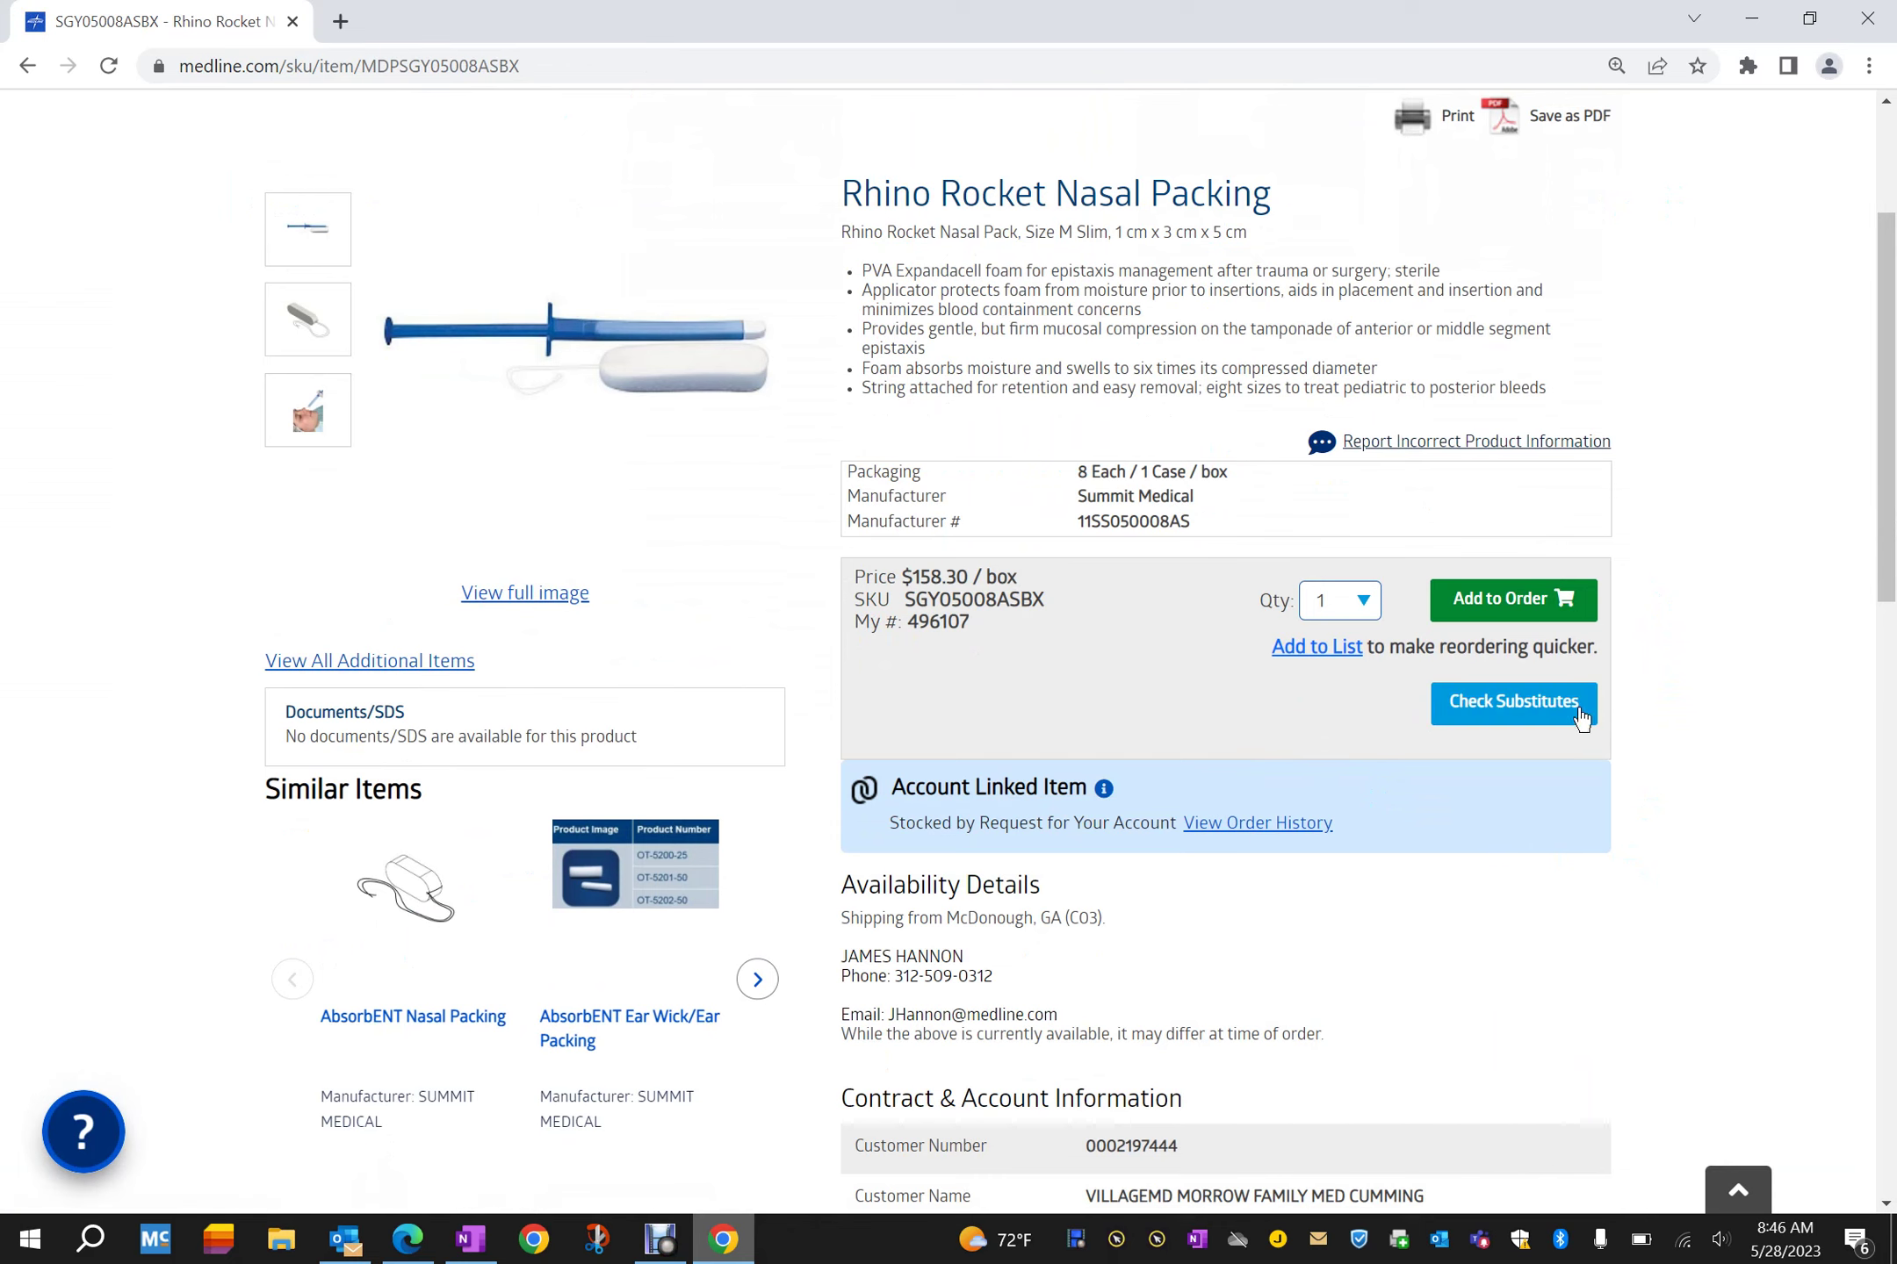
pyautogui.click(1508, 713)
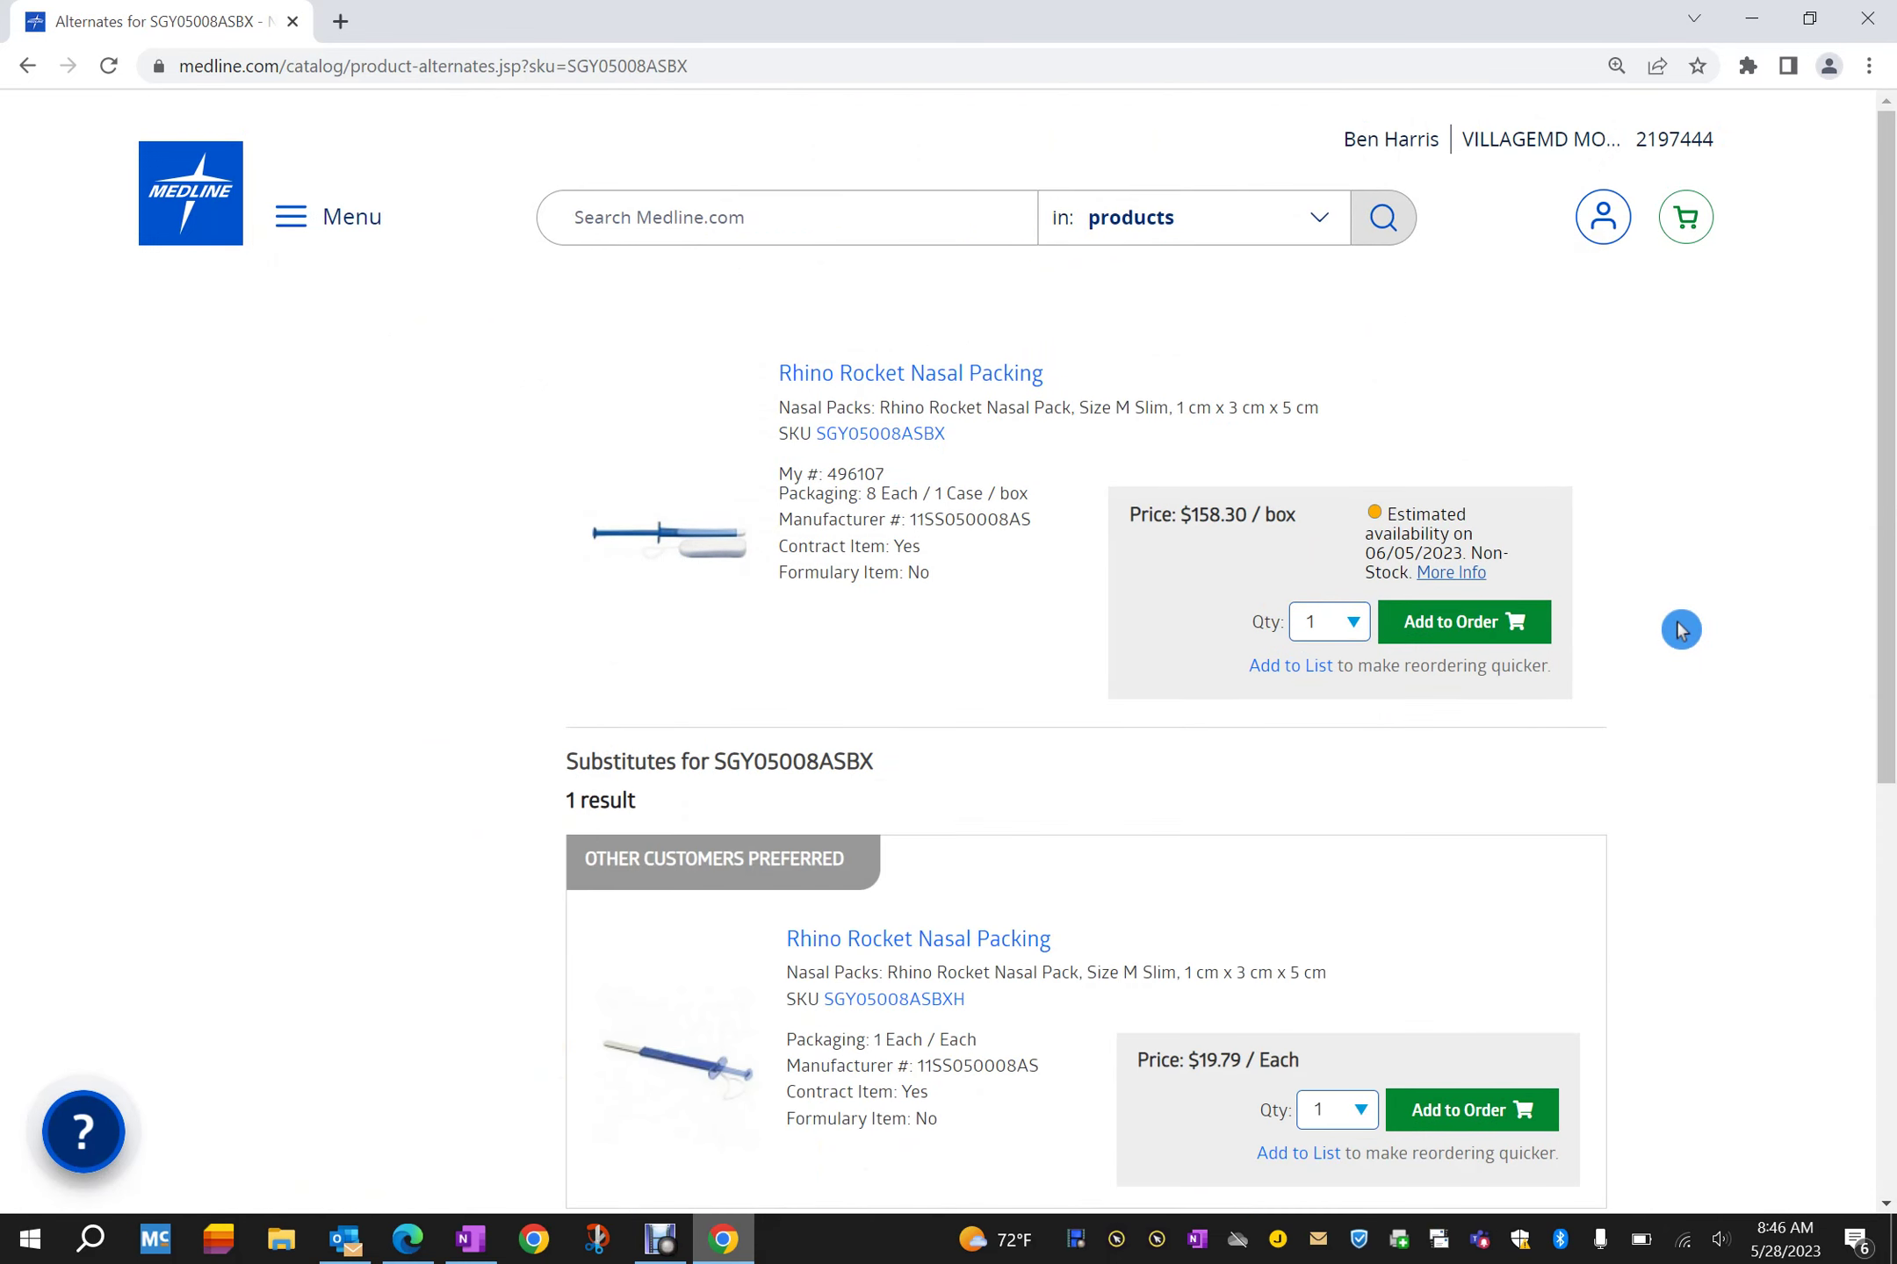
pyautogui.scroll(-2, 1681, 629)
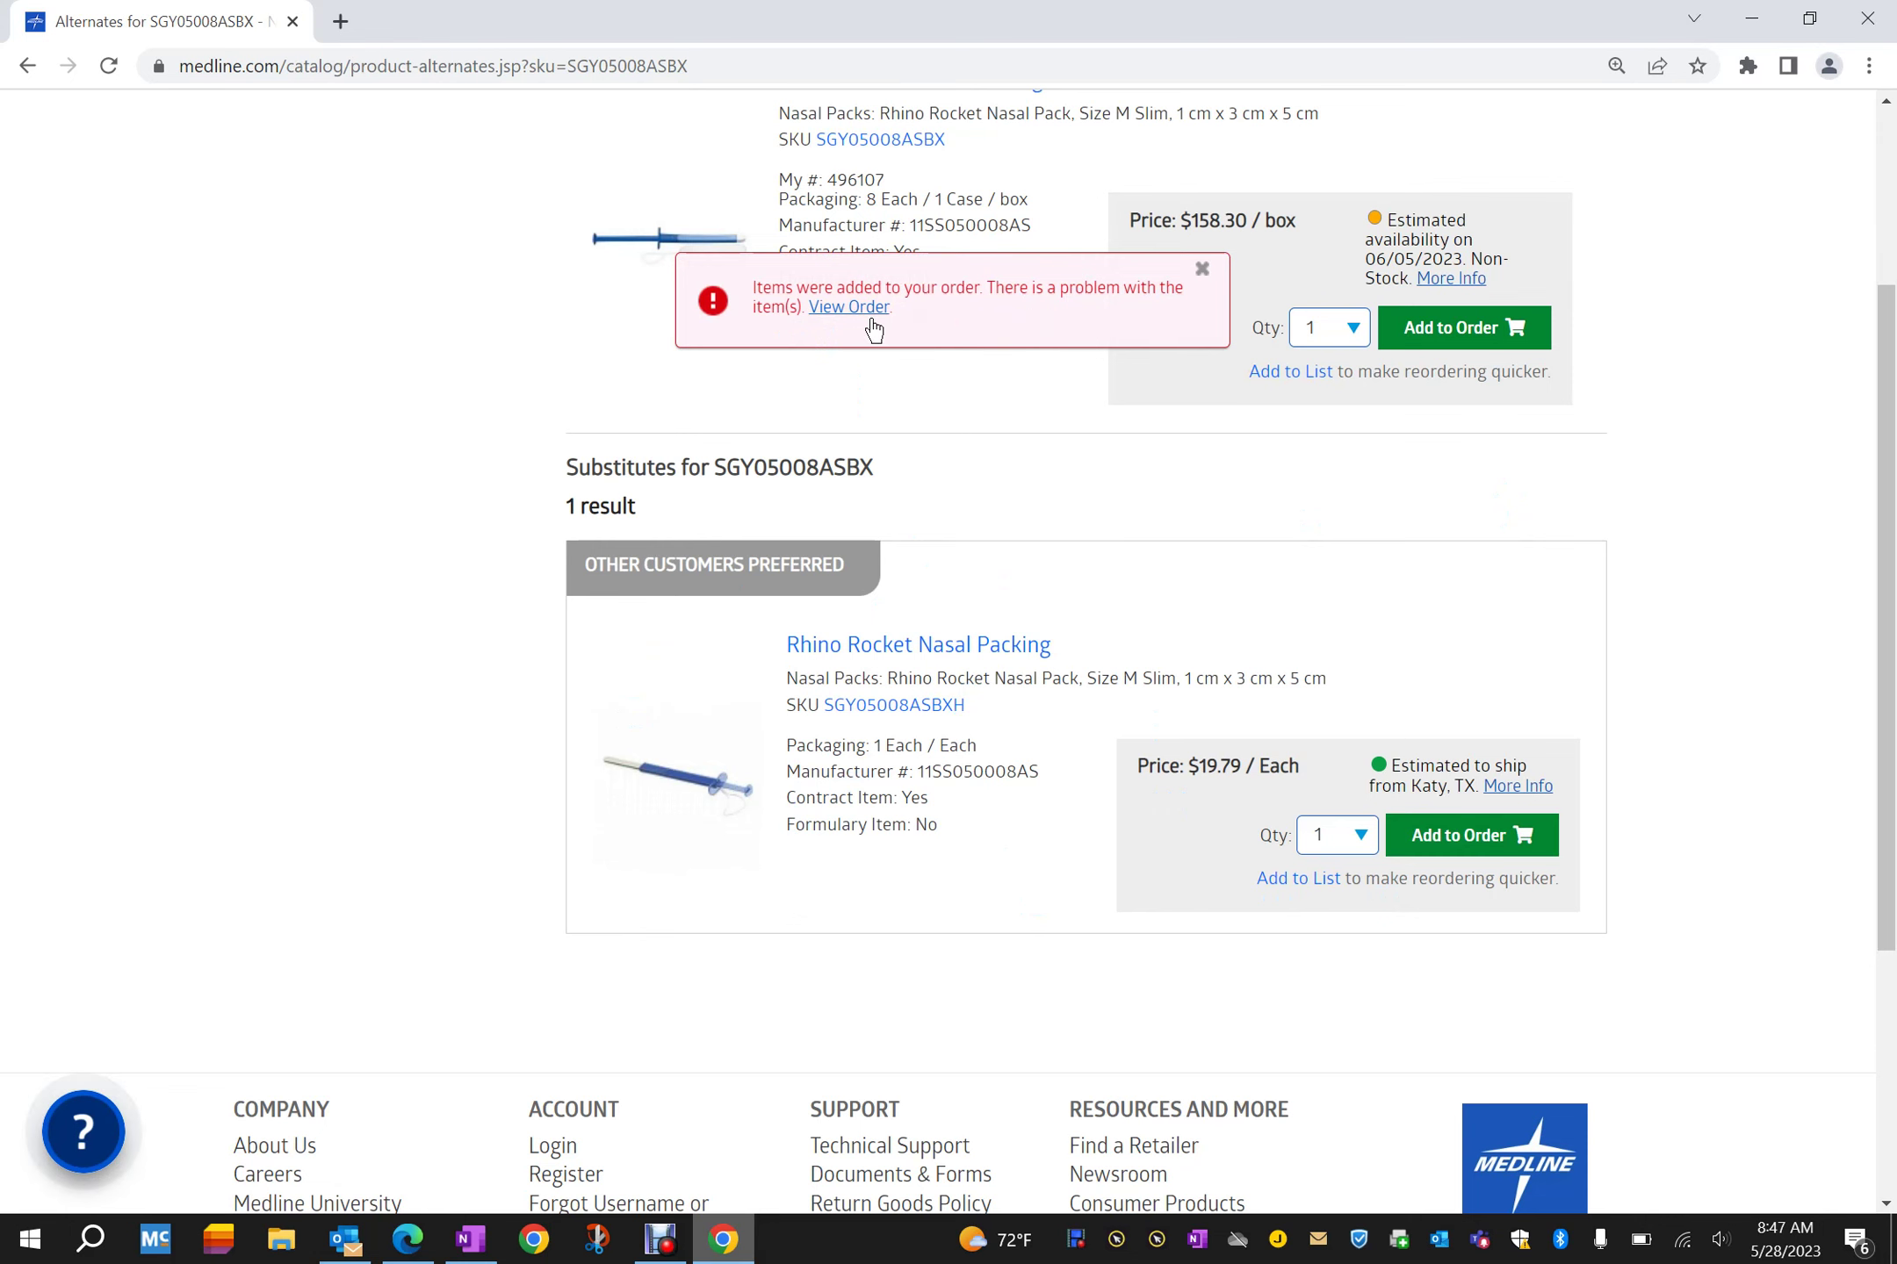
# Step: Open the new order and review its header details and the nasal packing line for errors
pyautogui.click(849, 308)
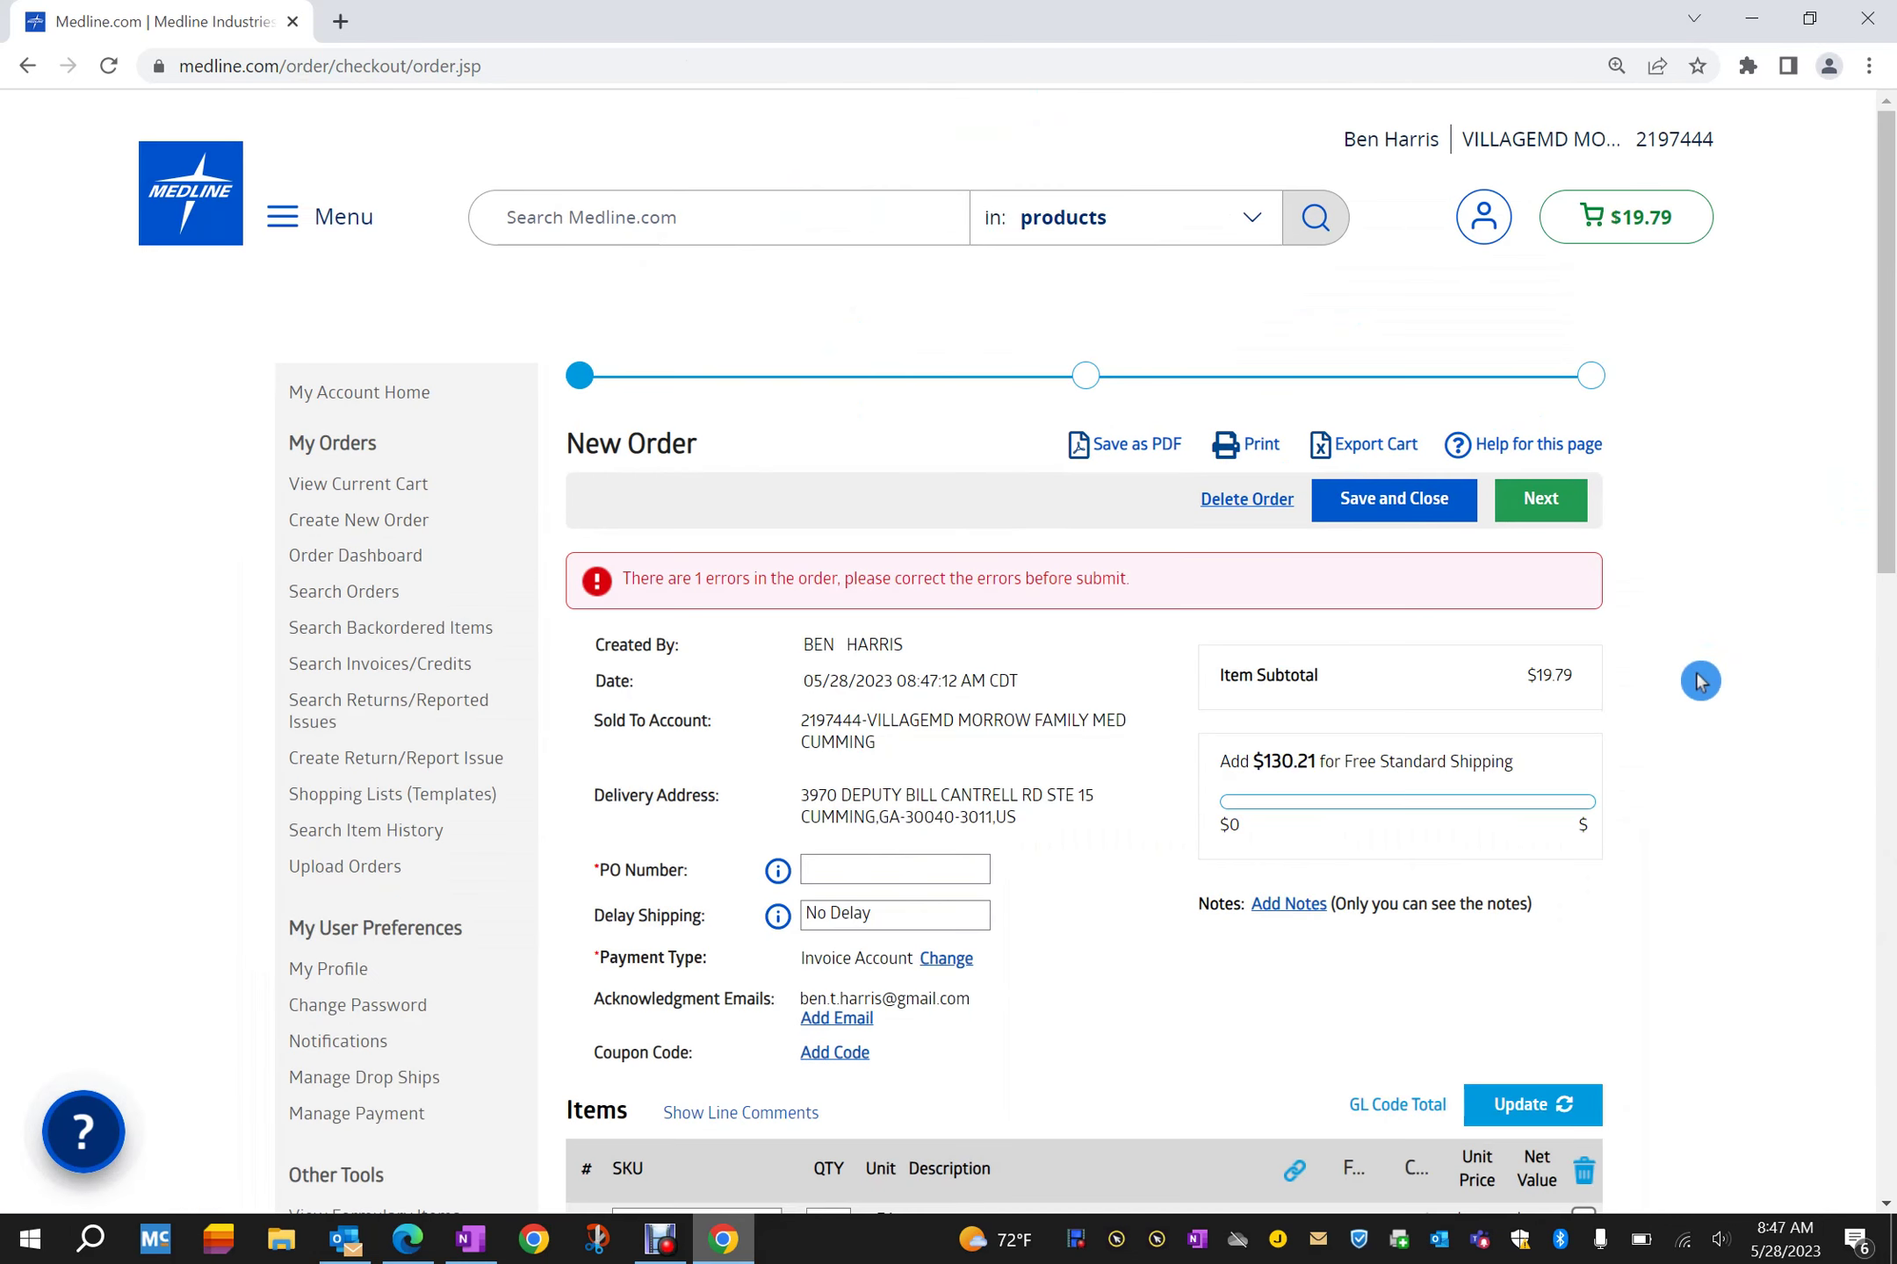
pyautogui.scroll(-5, 1698, 688)
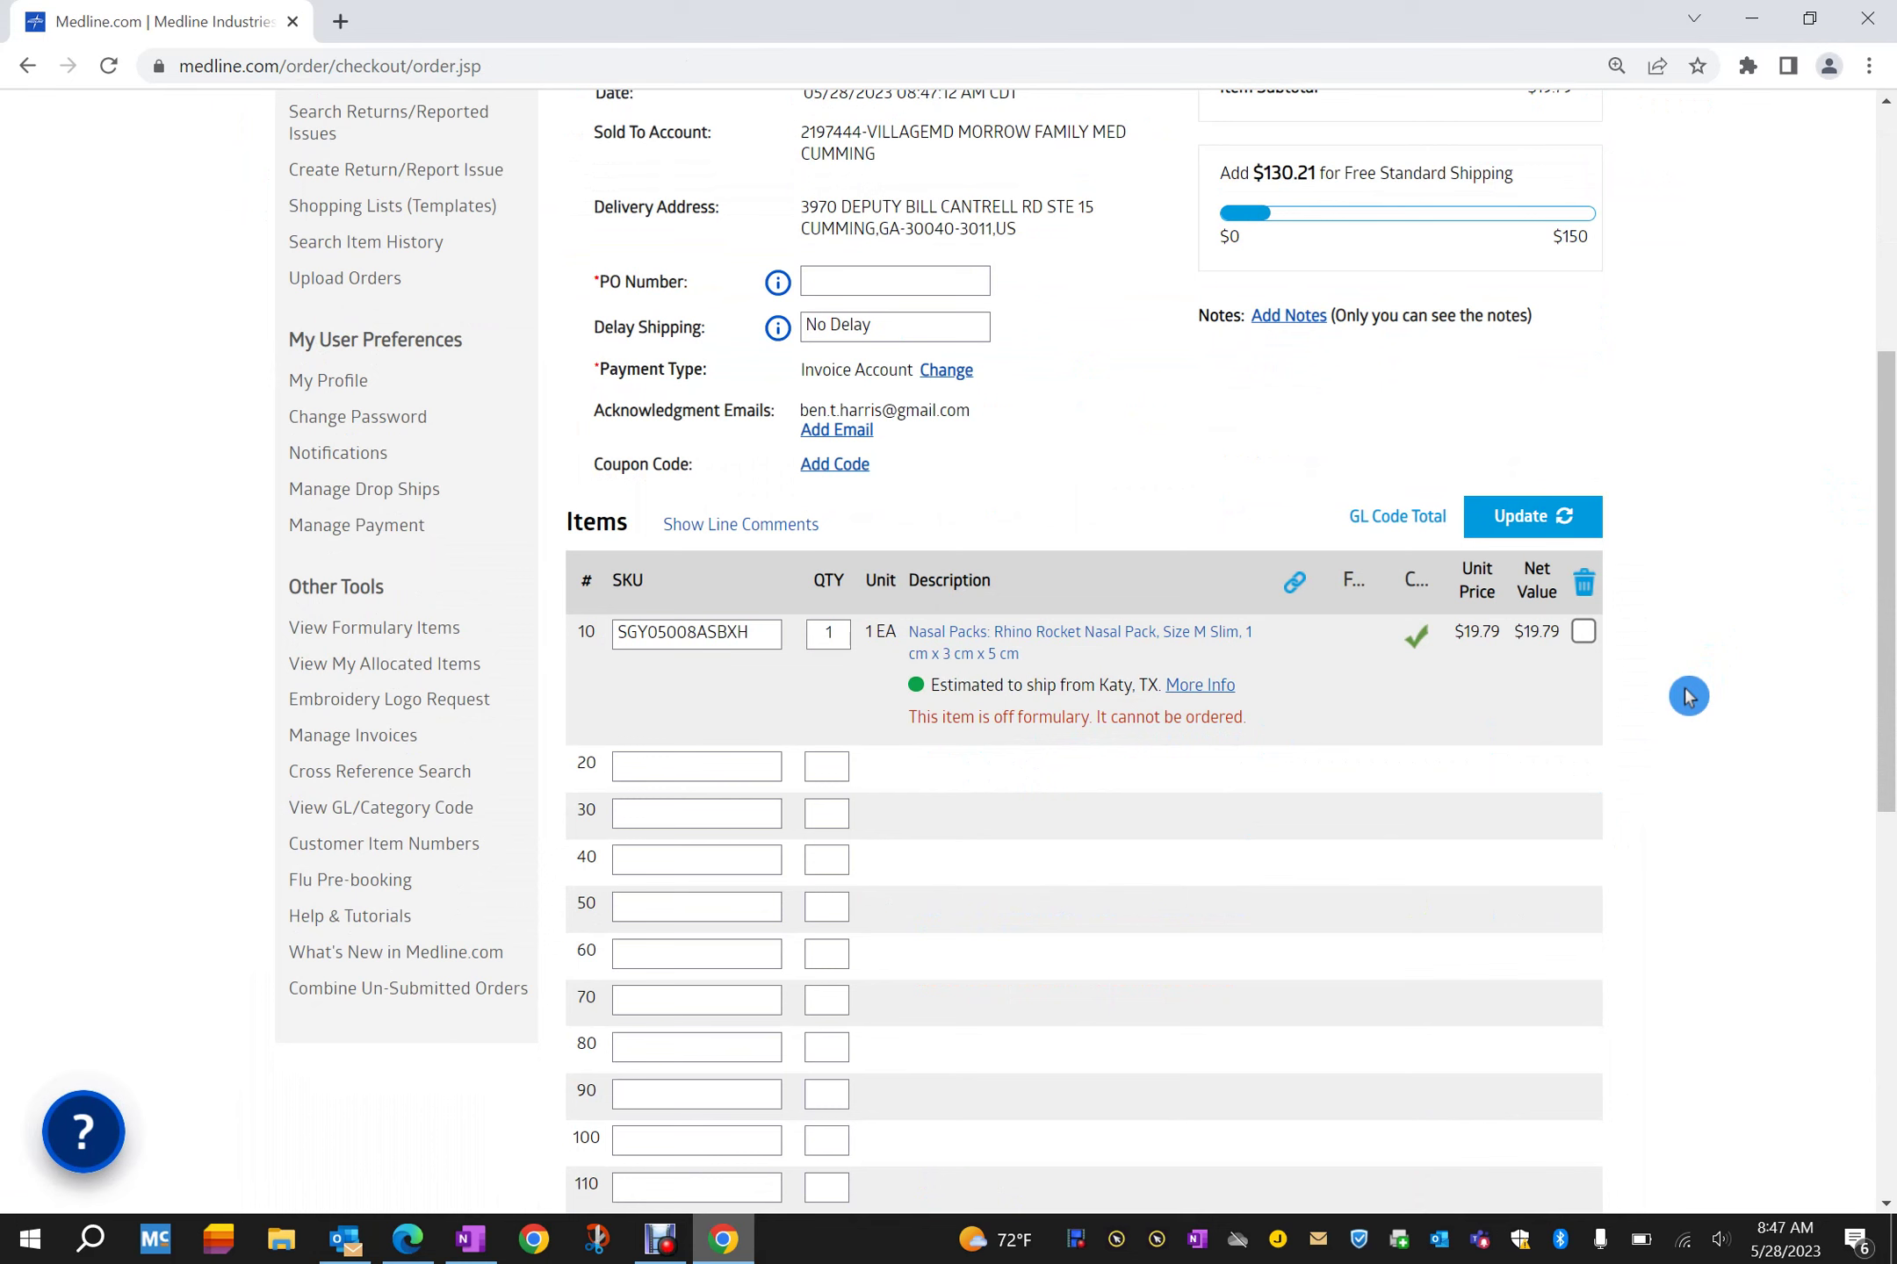
pyautogui.scroll(4, 1688, 696)
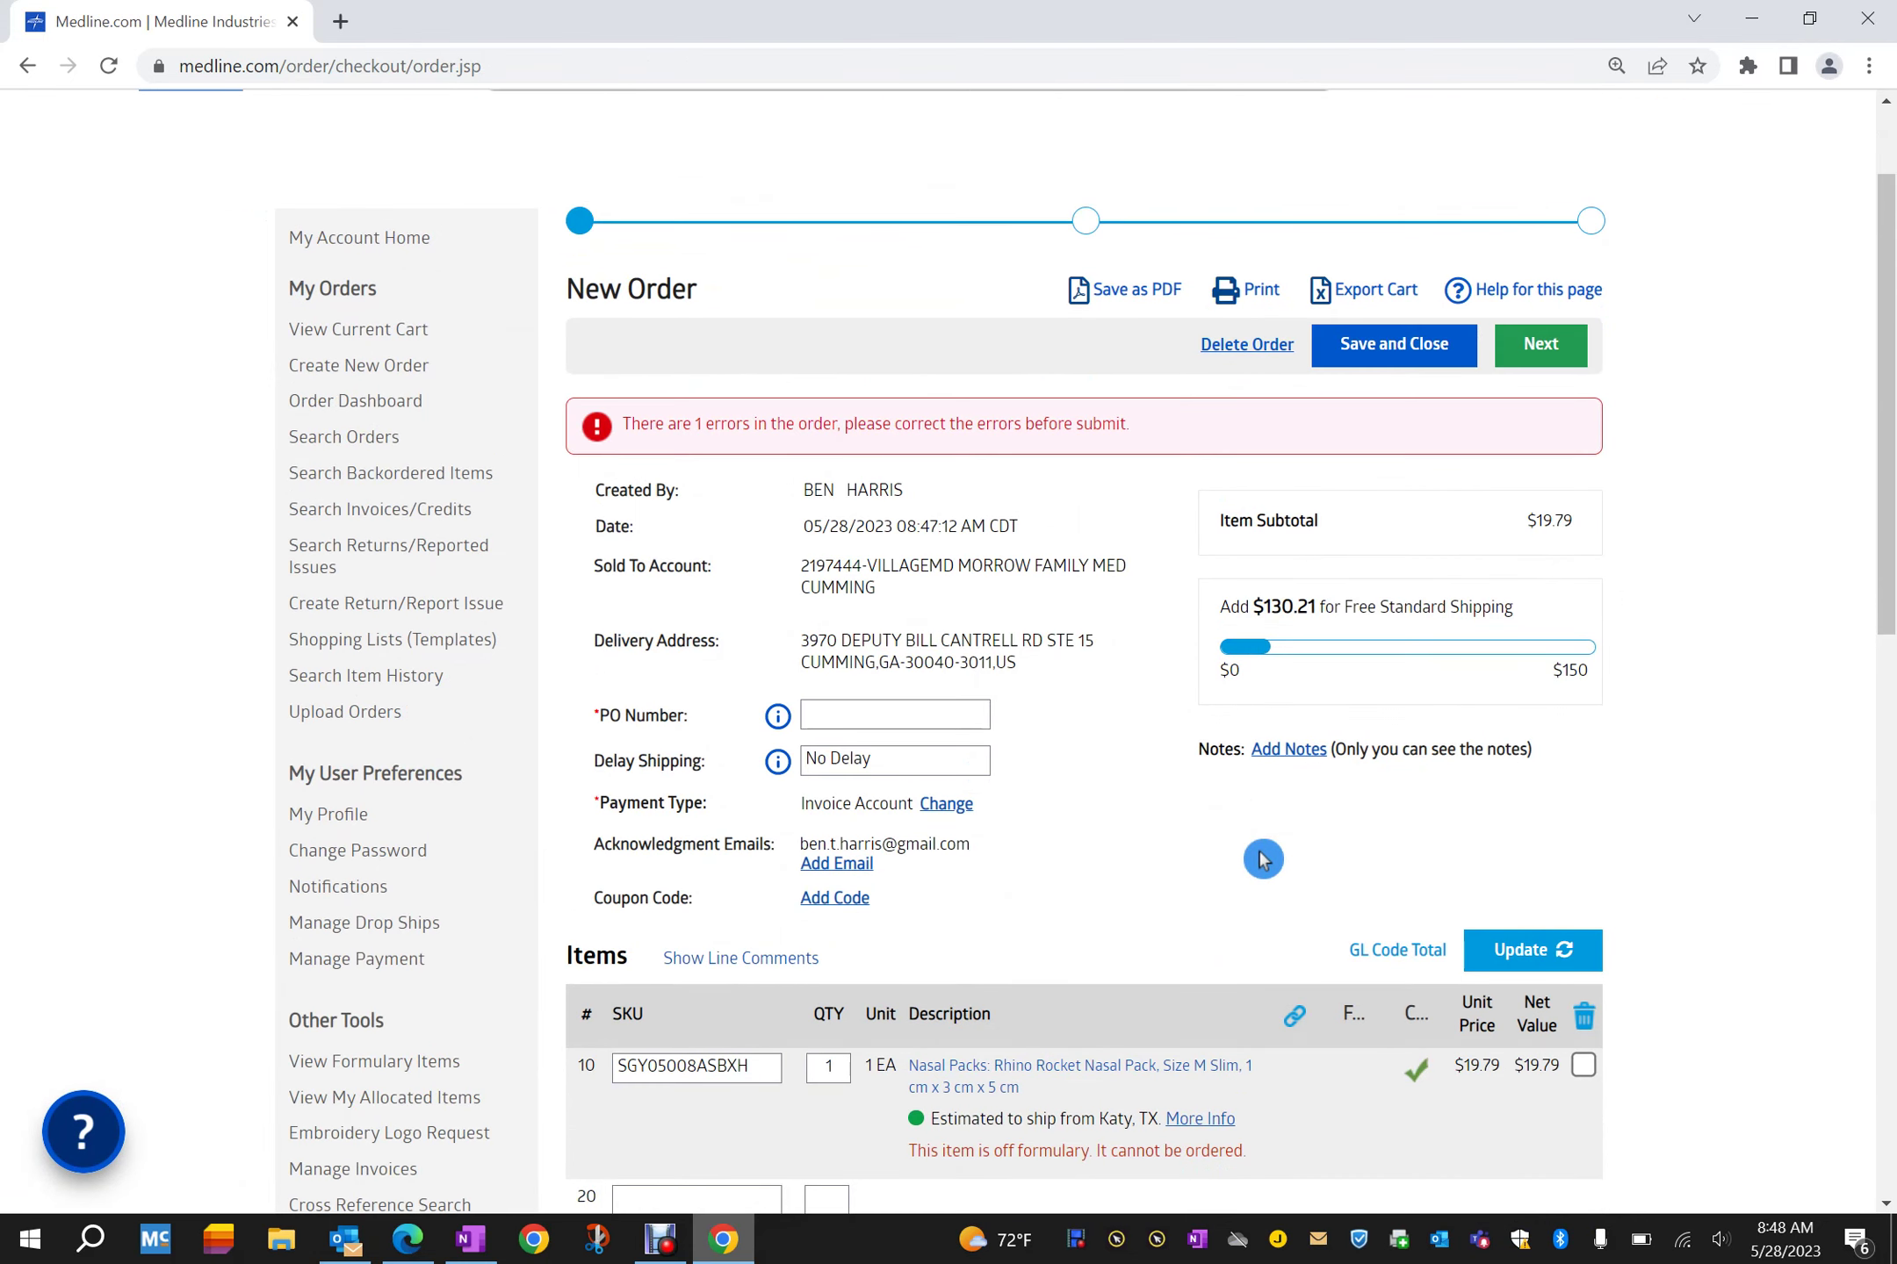
pyautogui.scroll(-3, 1259, 850)
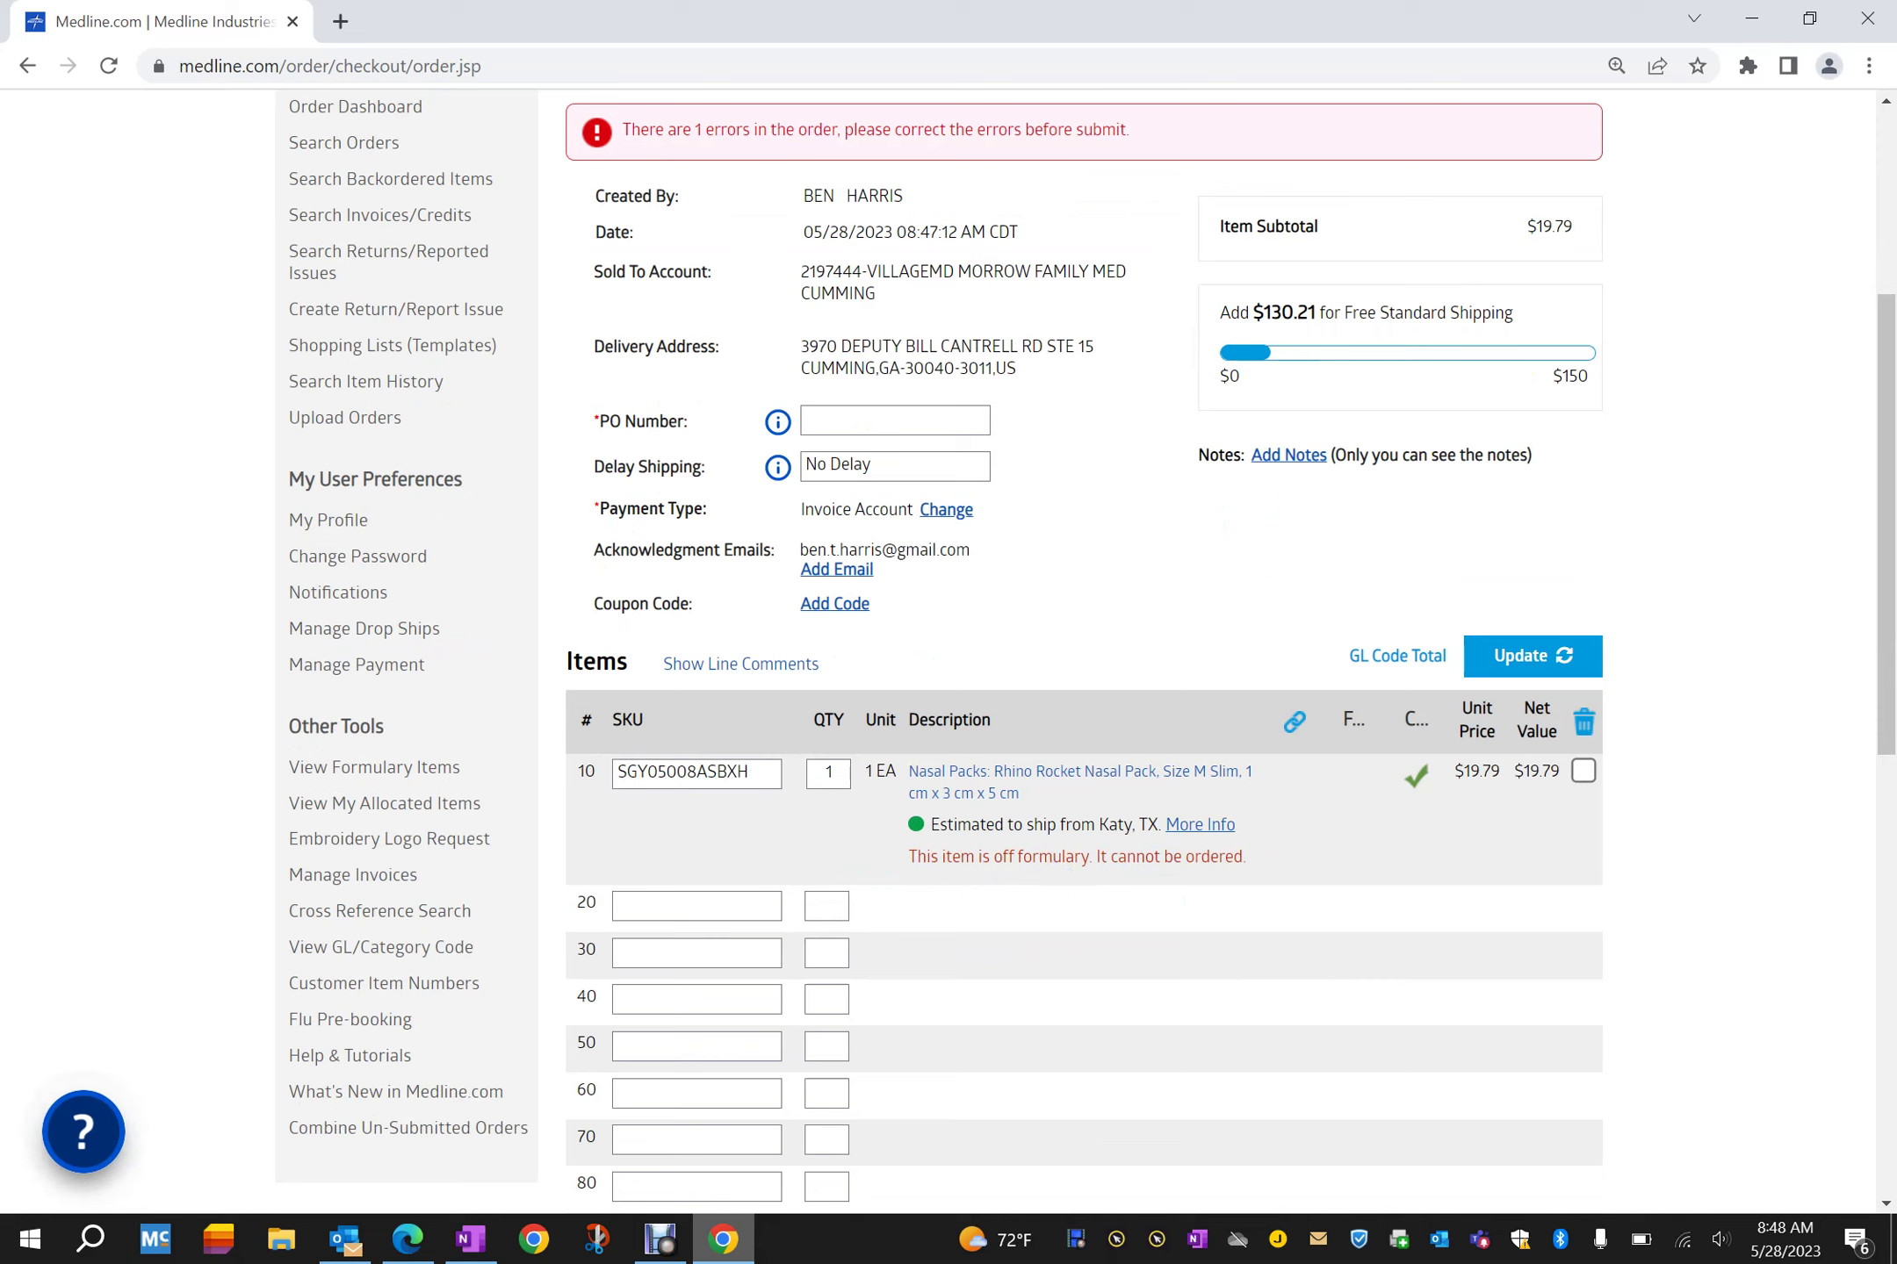
# Step: Switch to Edge and open the Supply, Medication, and Equipment request form from the Village Square home page
pyautogui.click(402, 1241)
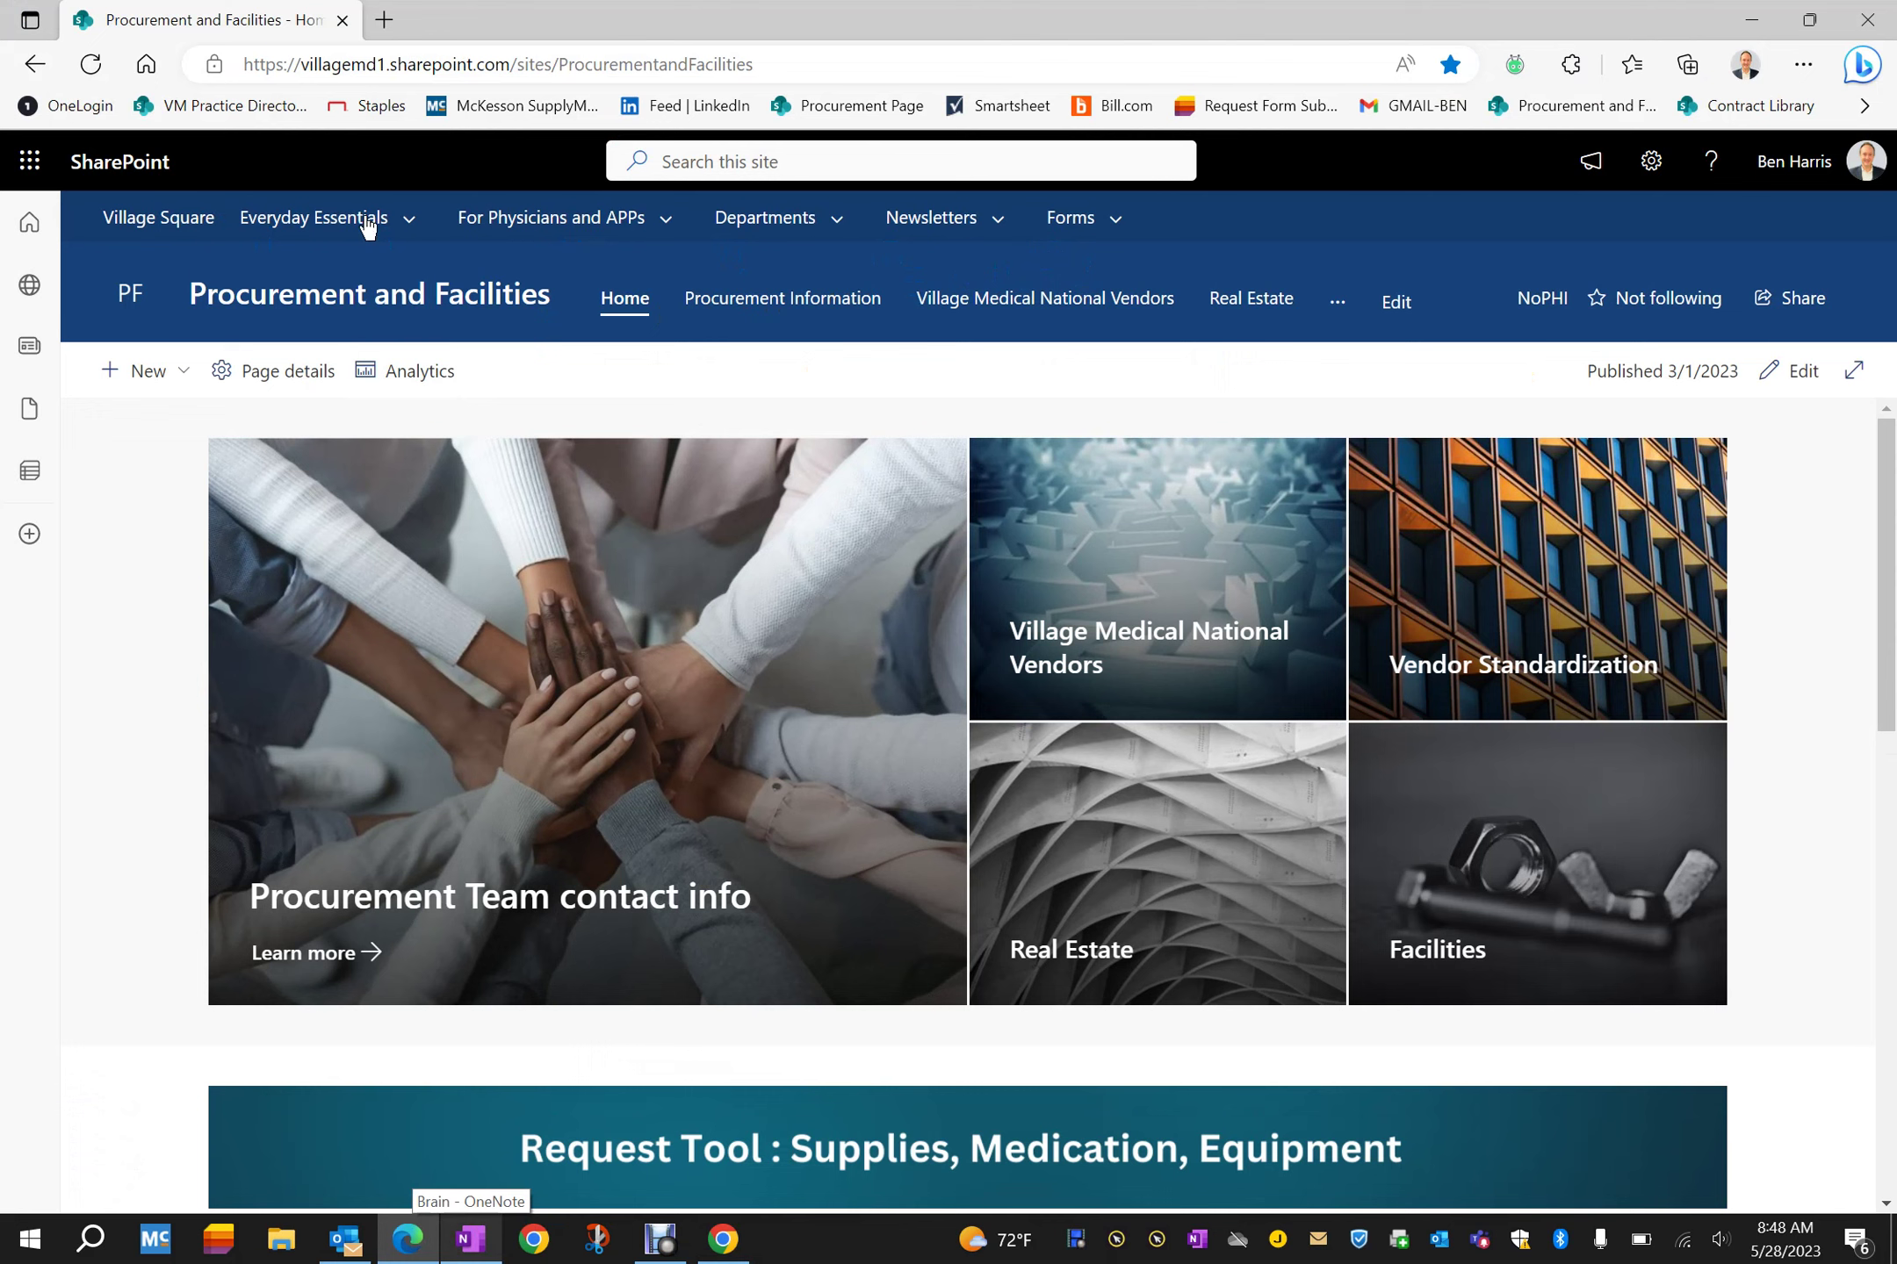
pyautogui.click(146, 66)
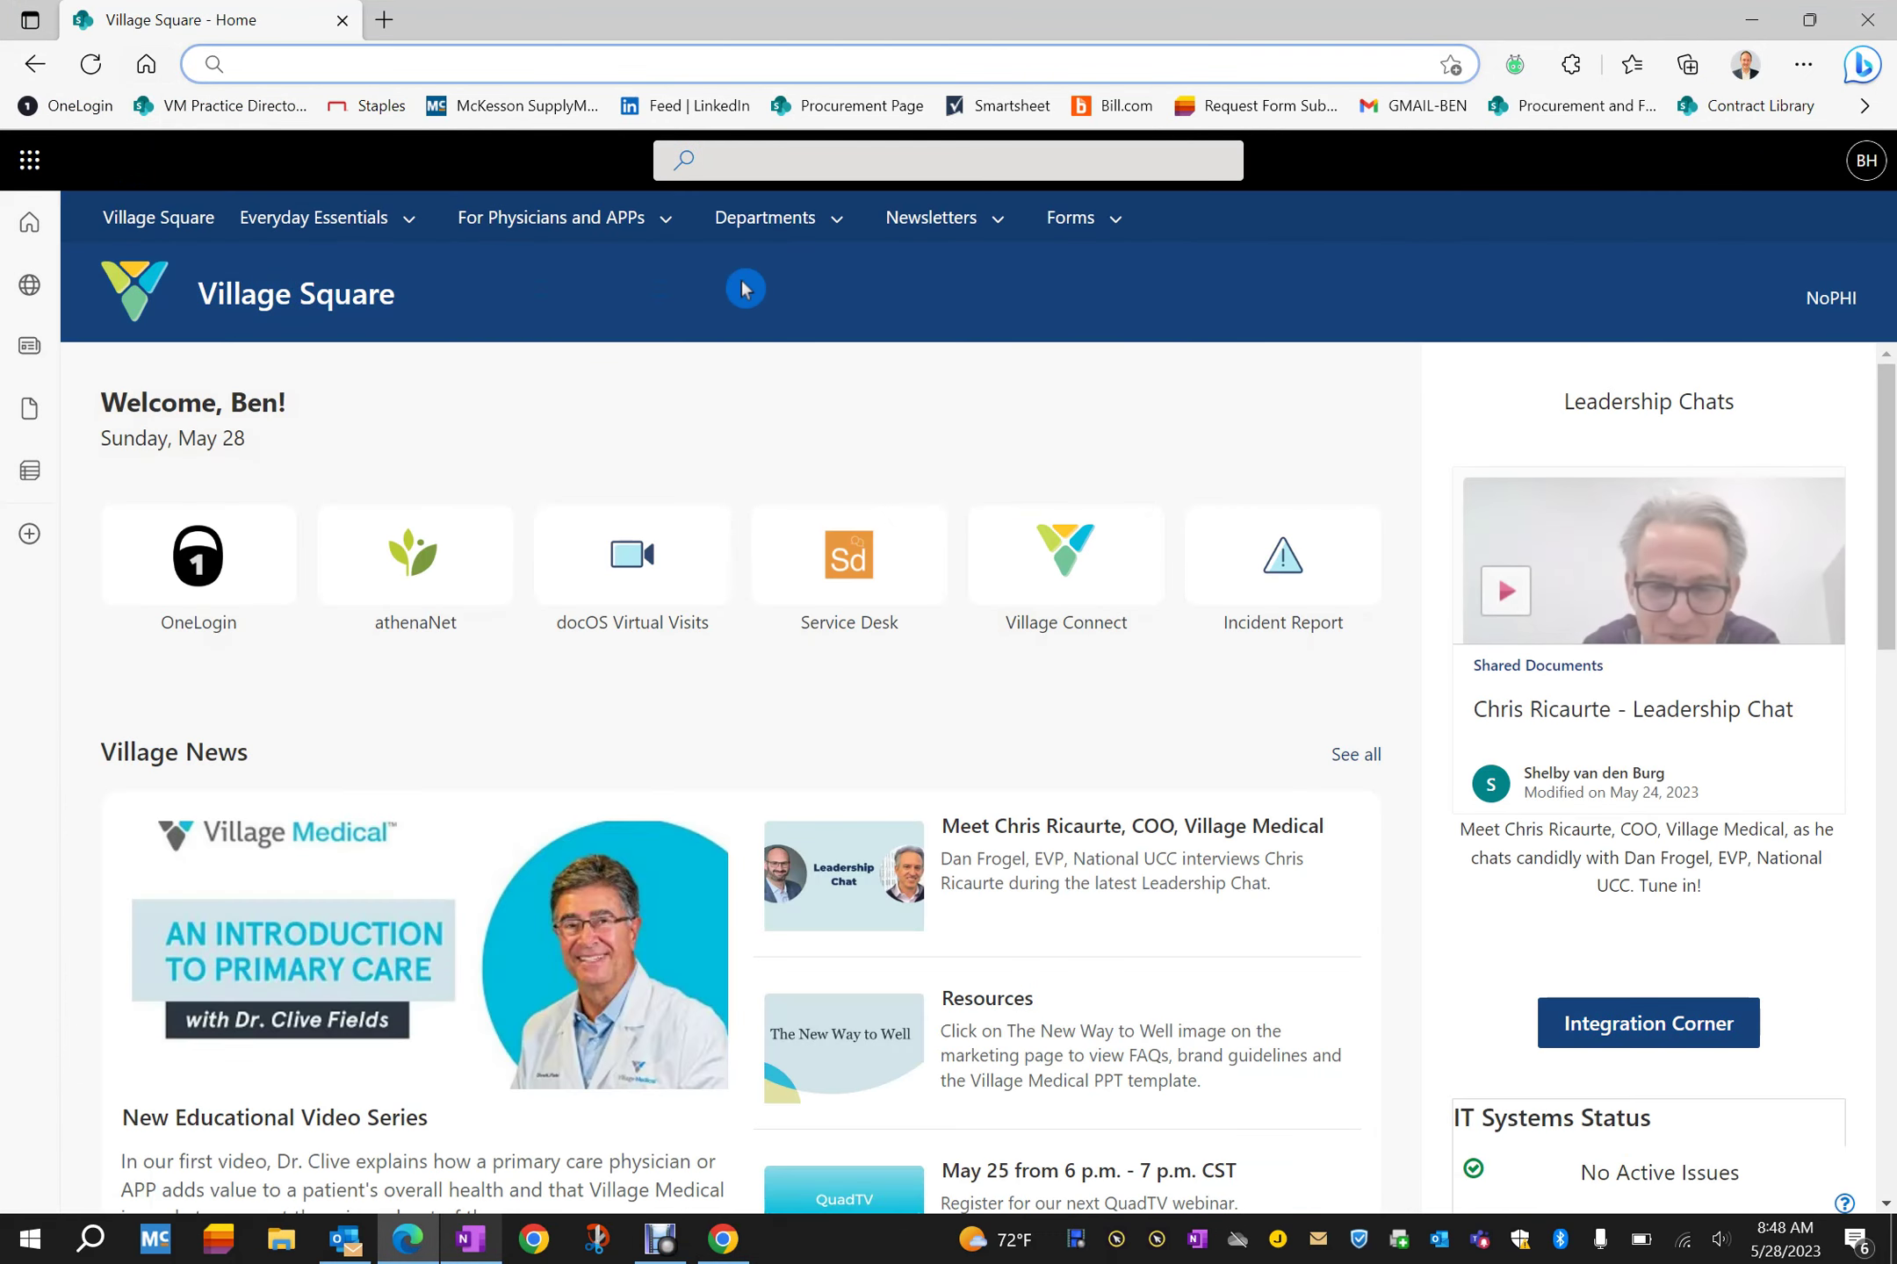
pyautogui.click(1086, 224)
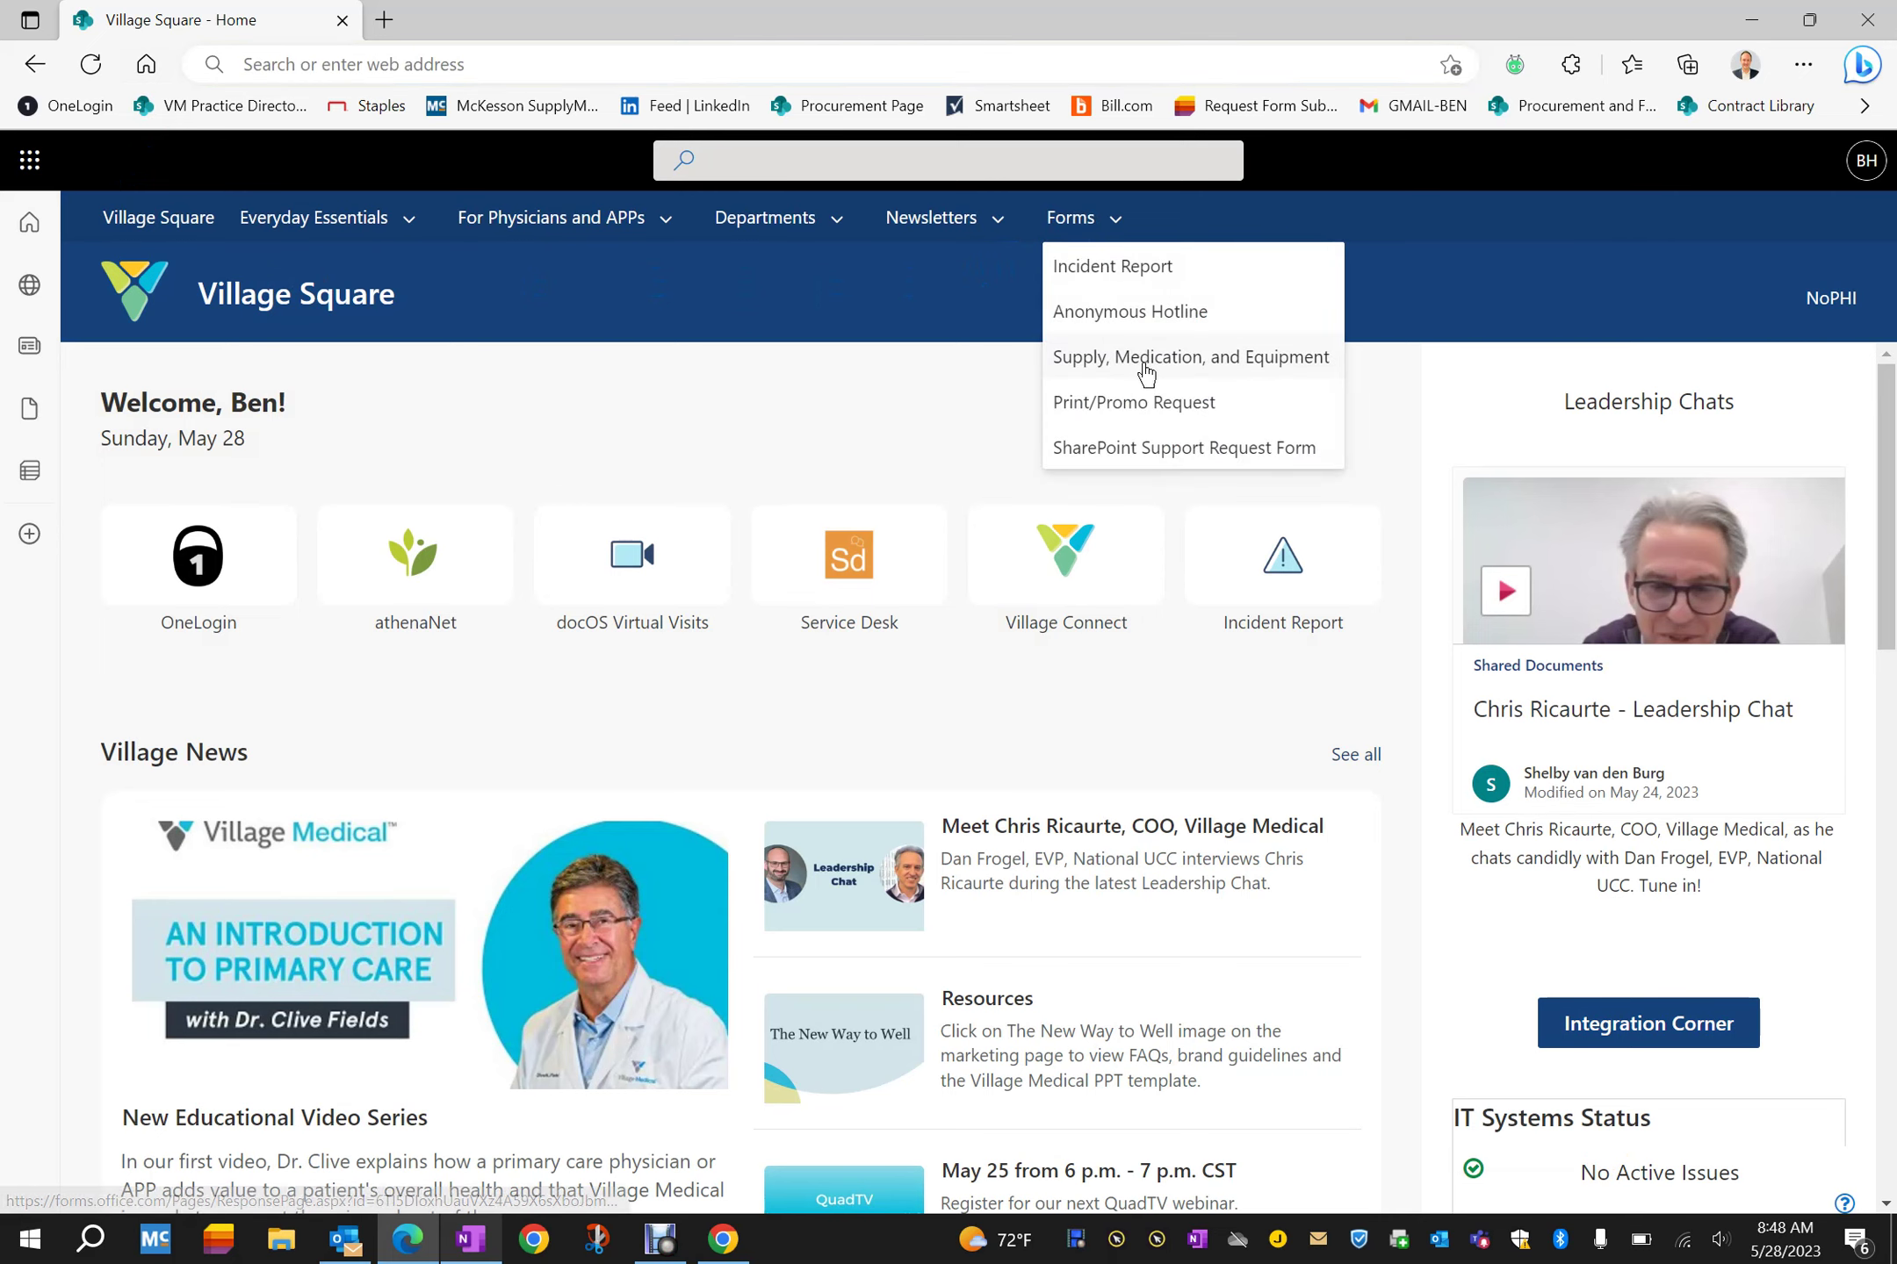
pyautogui.click(1194, 369)
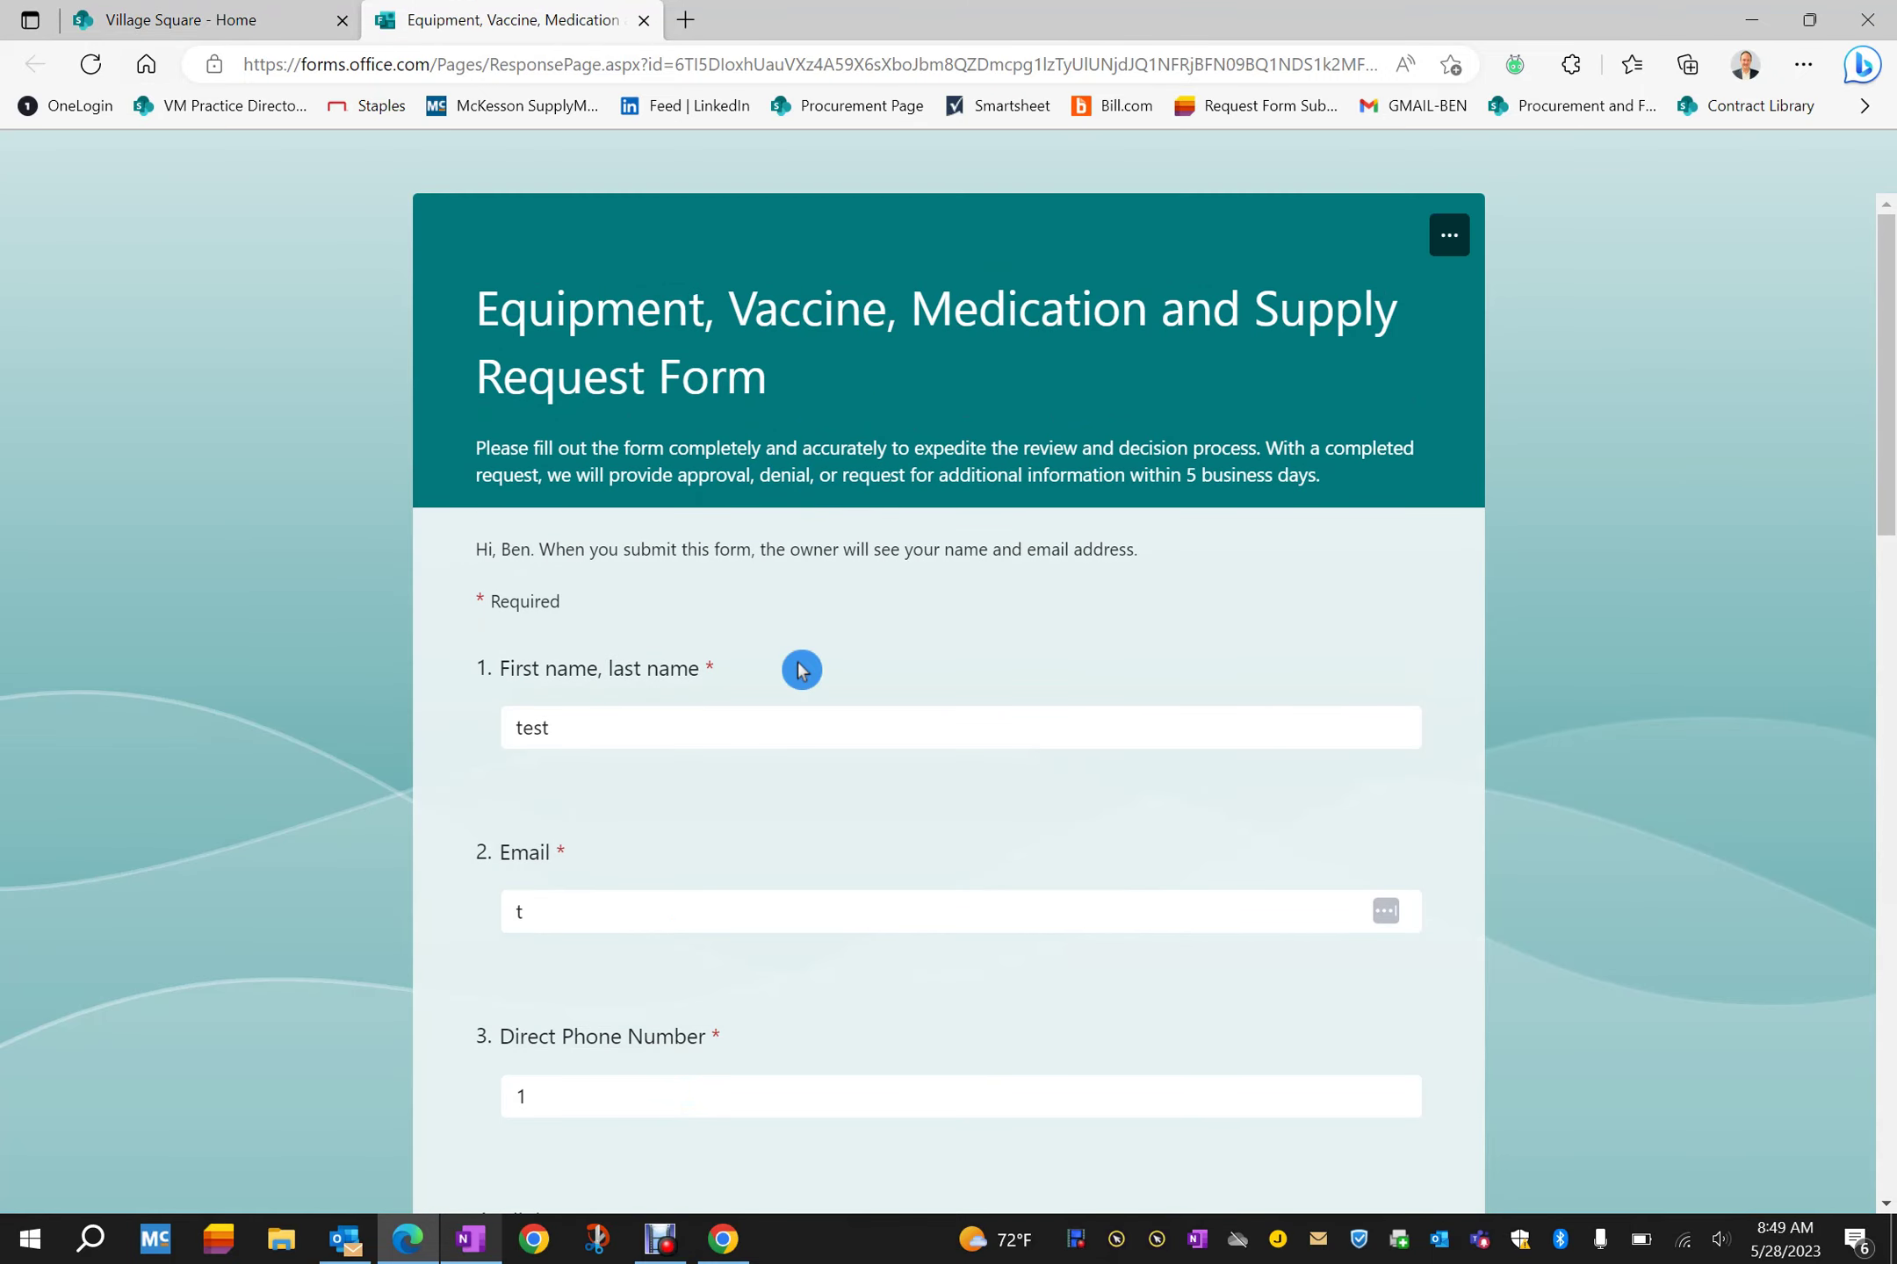
# Step: Return to the Medline order in Chrome, save and close it, and check the un-submitted orders on the My Account page
pyautogui.click(724, 1251)
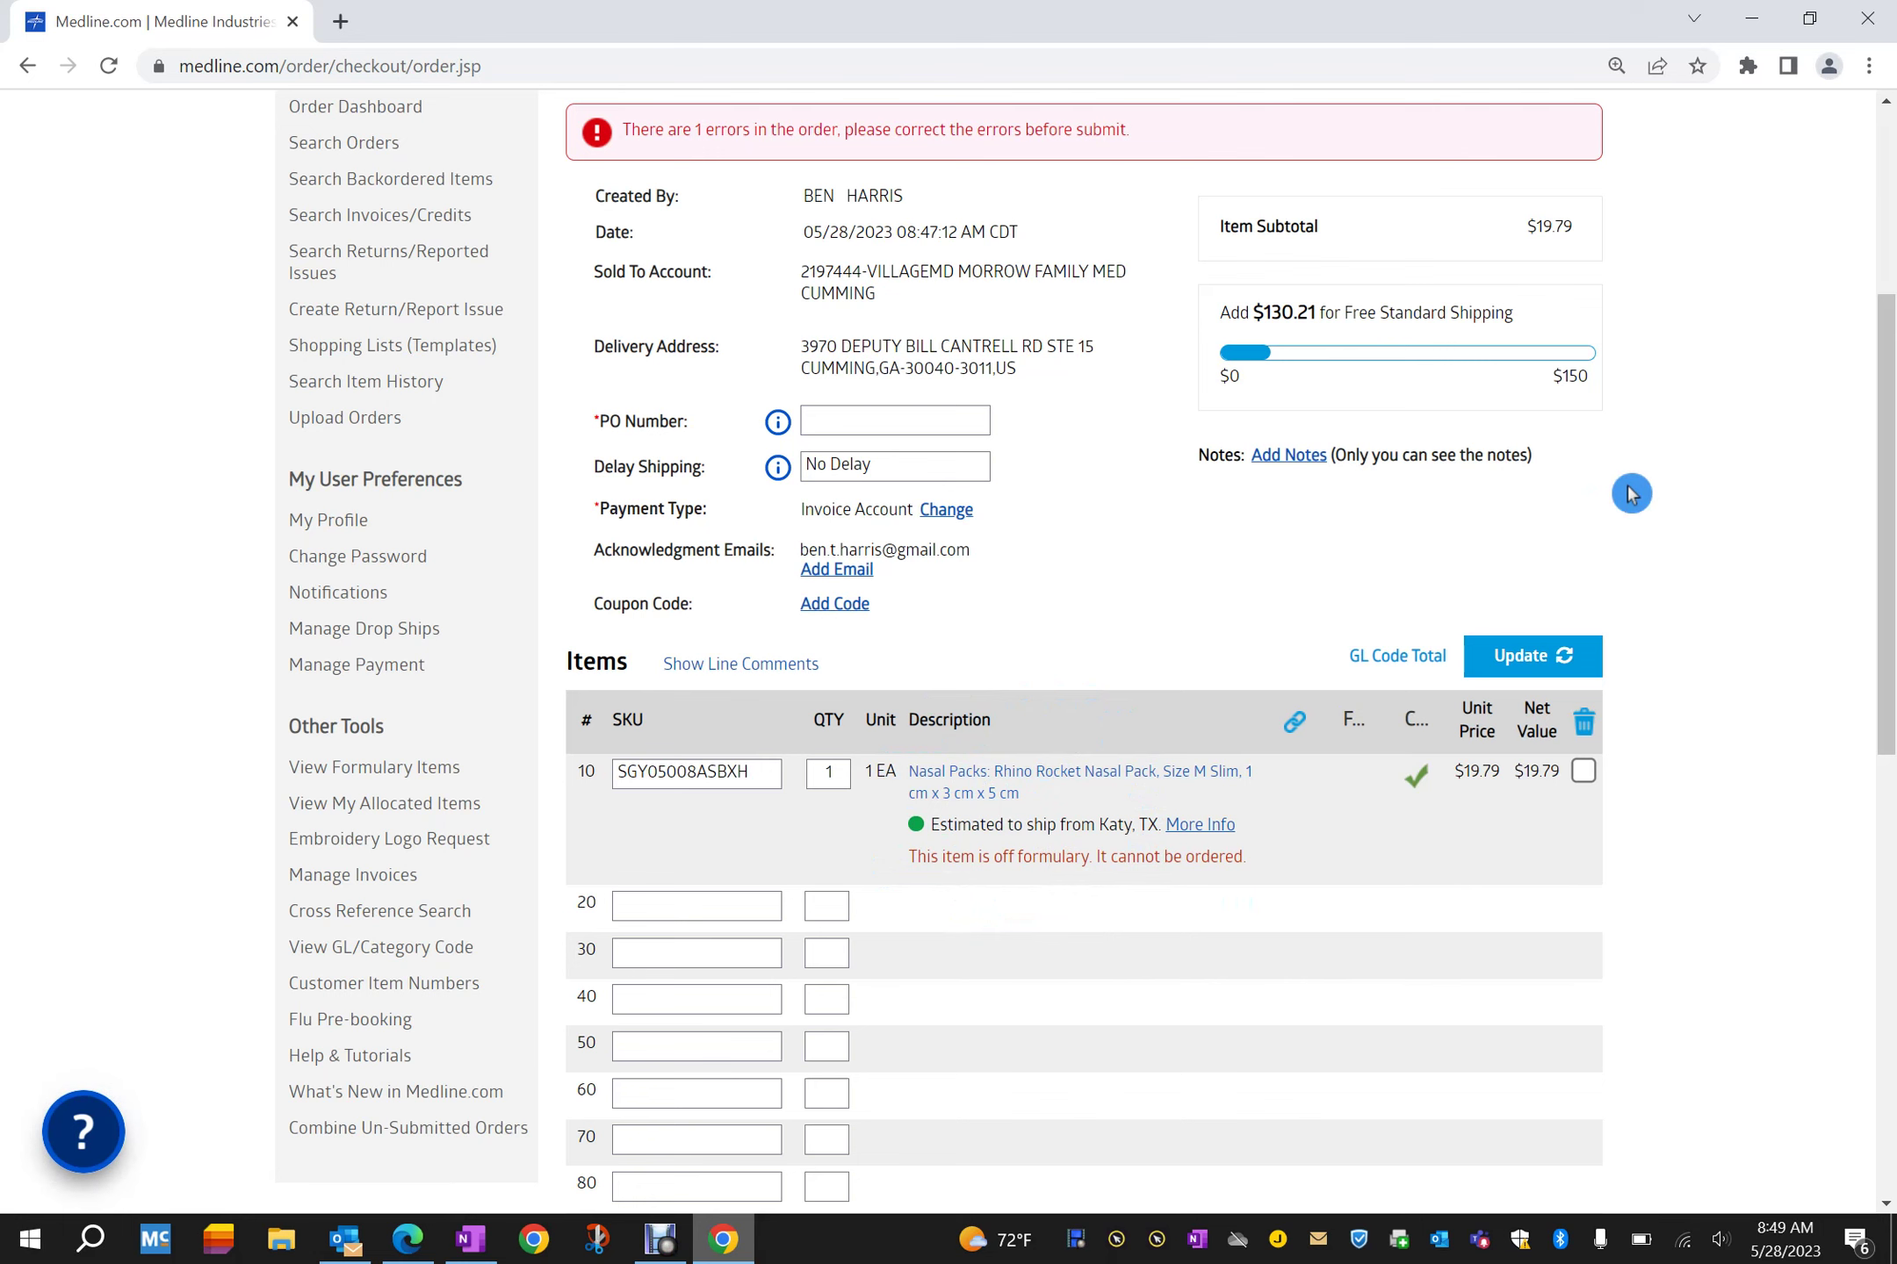
pyautogui.scroll(3, 1276, 563)
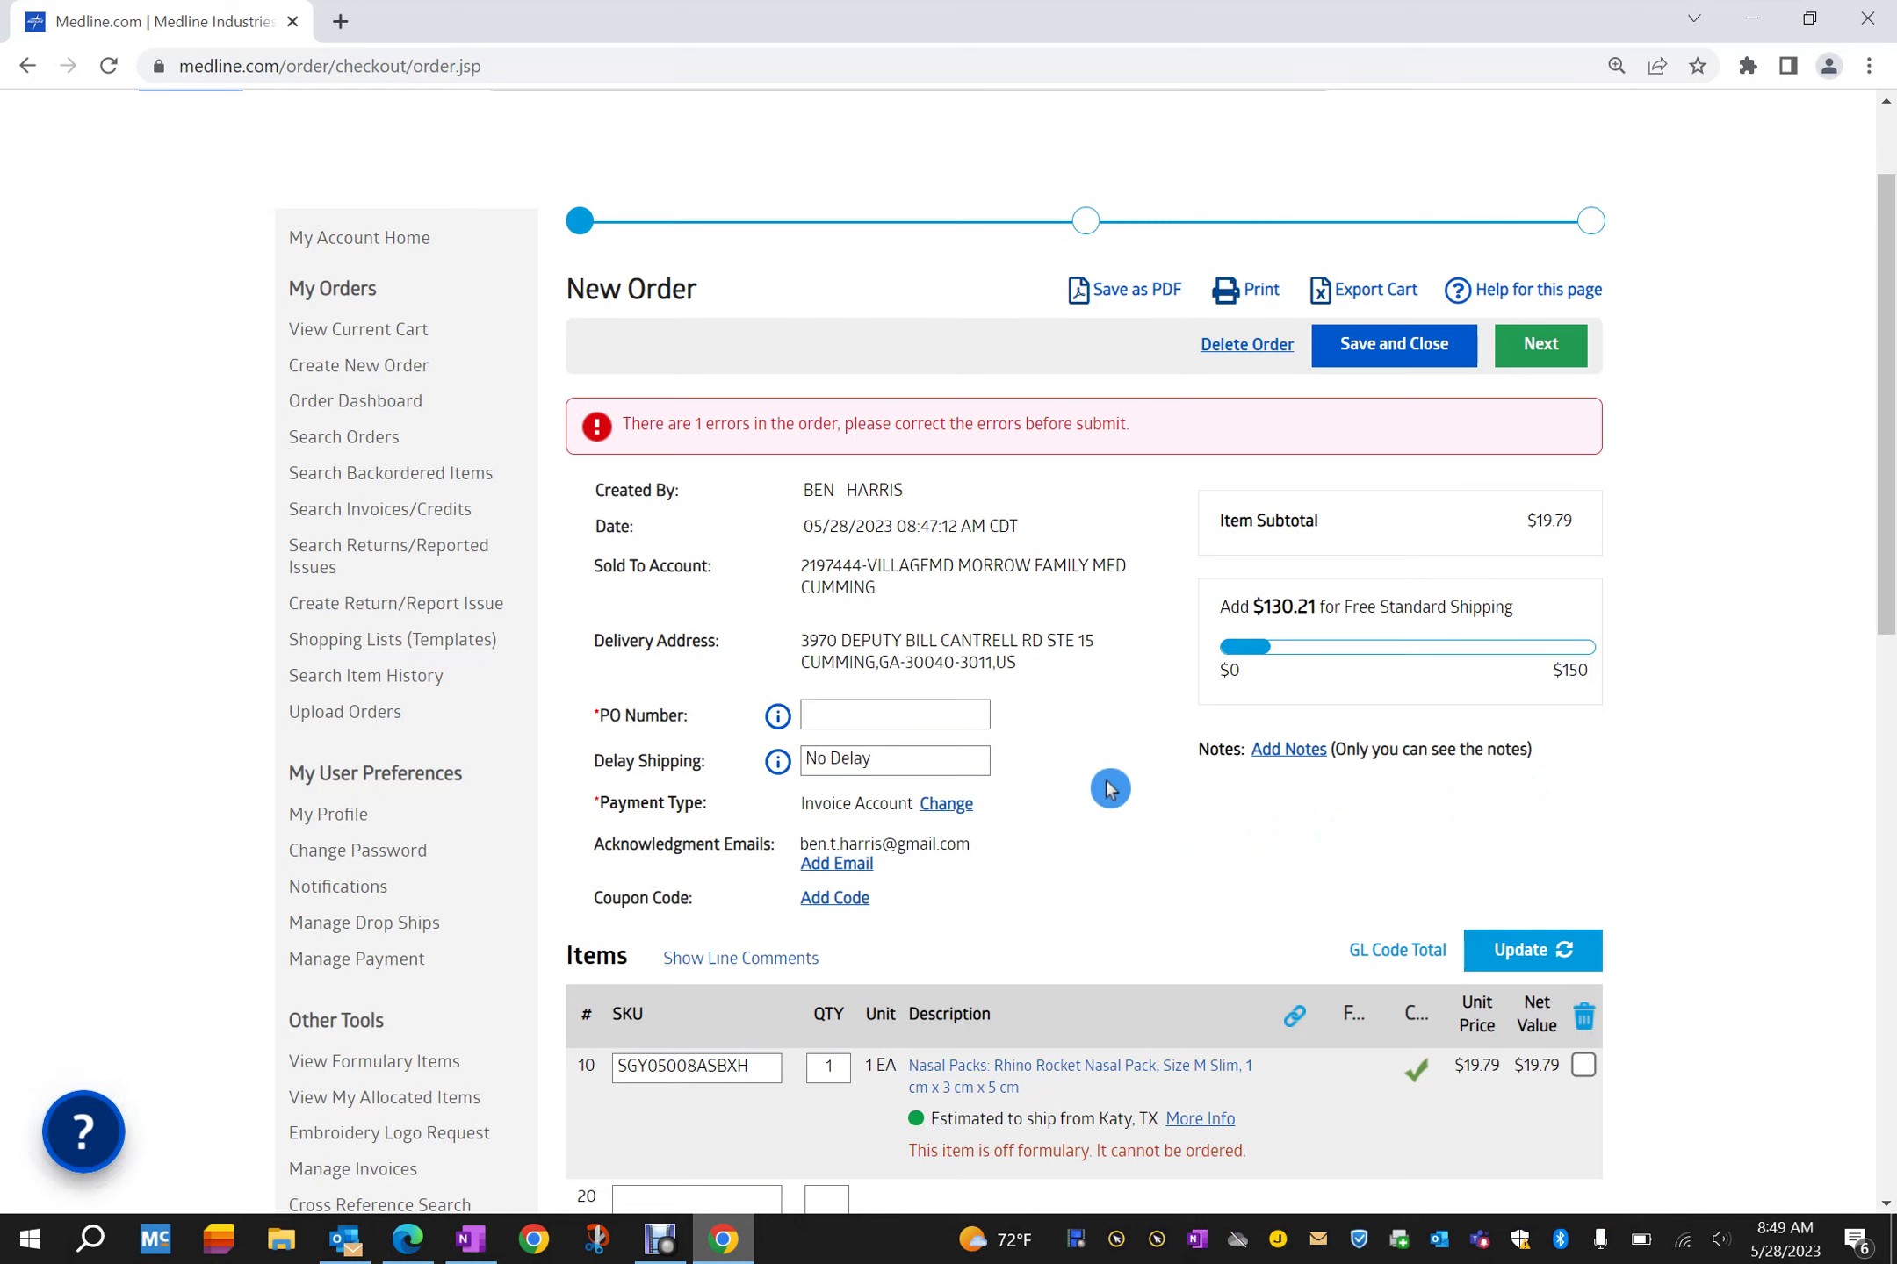
pyautogui.click(1402, 351)
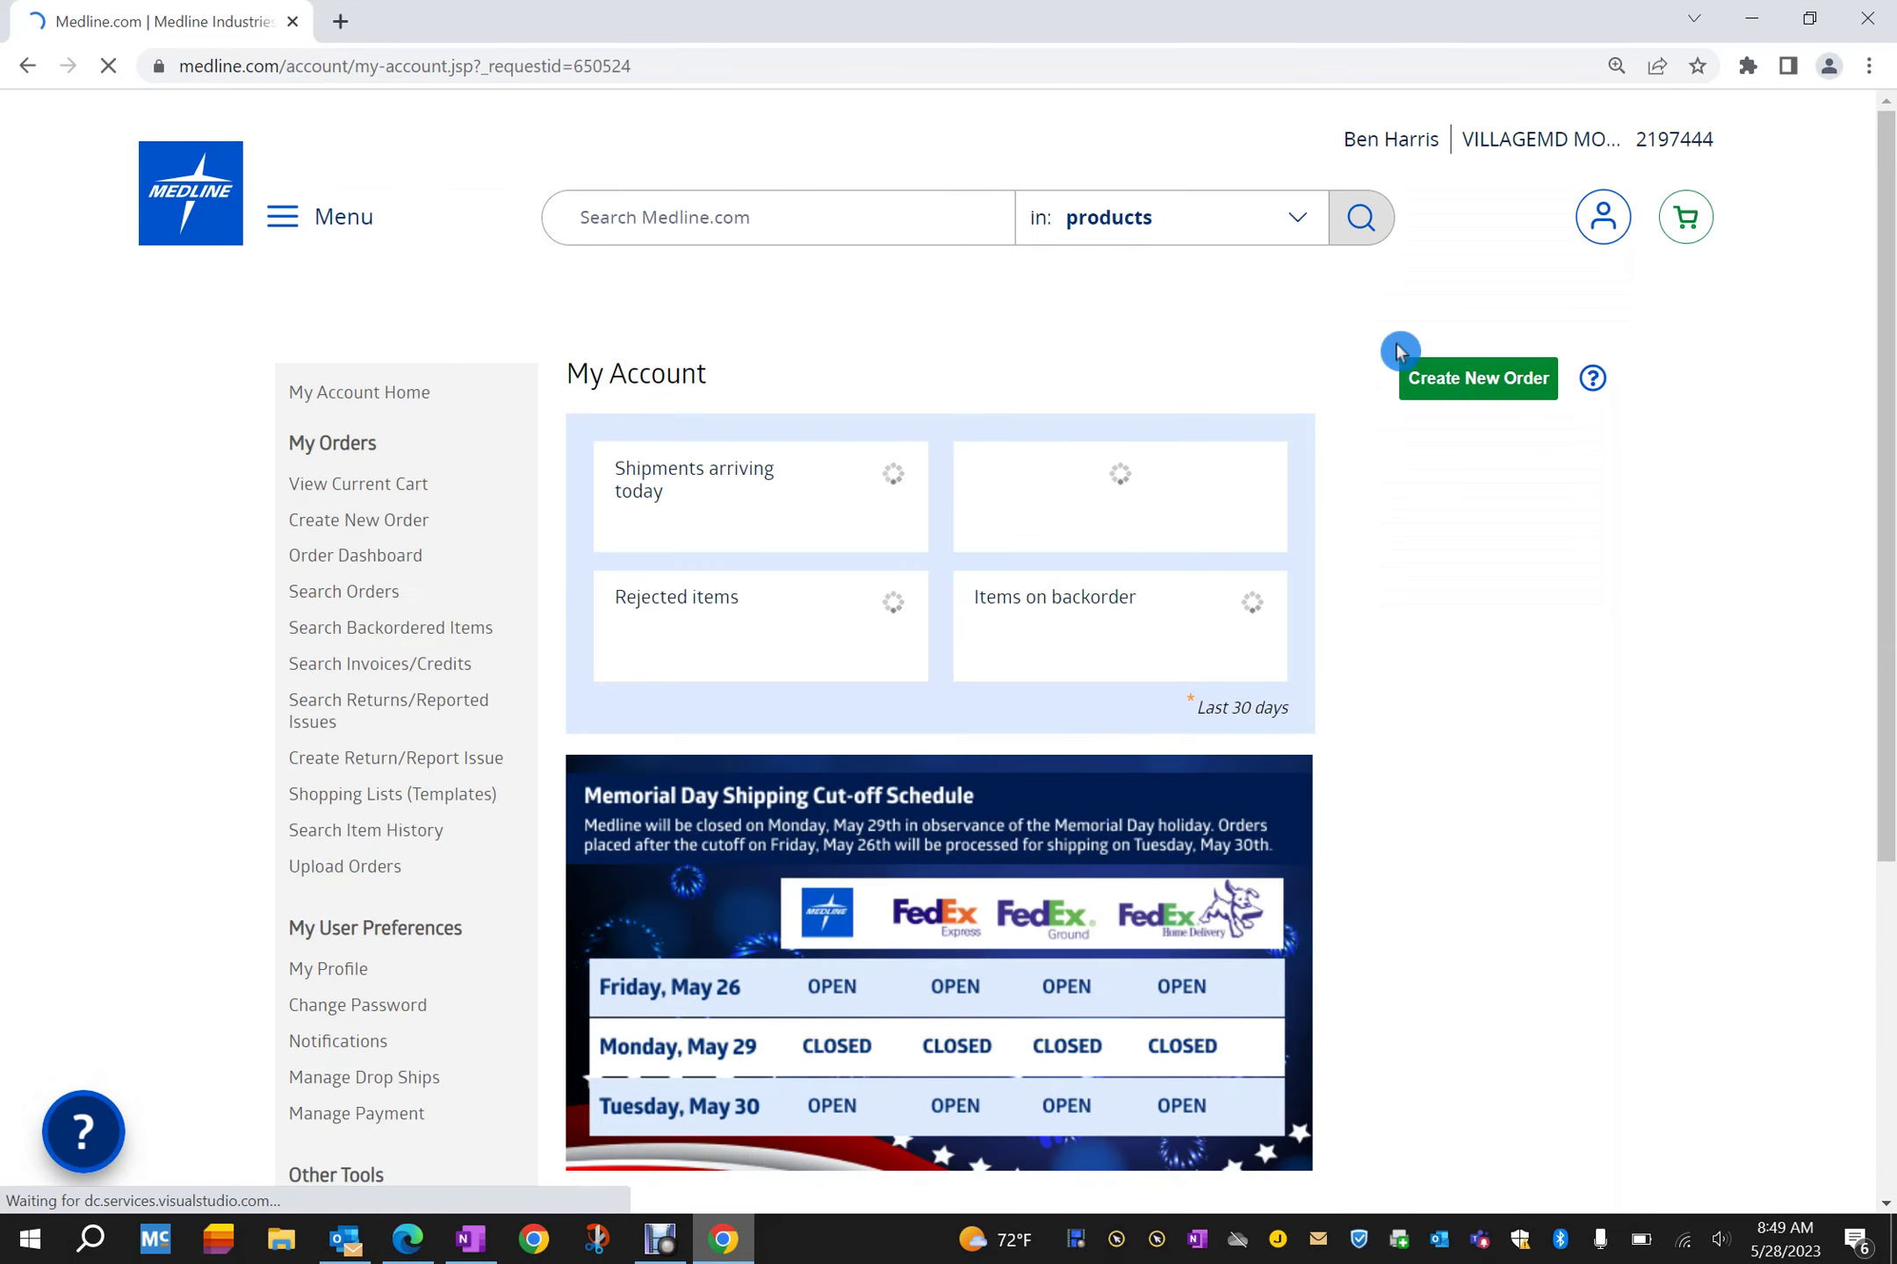
pyautogui.scroll(-10, 1680, 601)
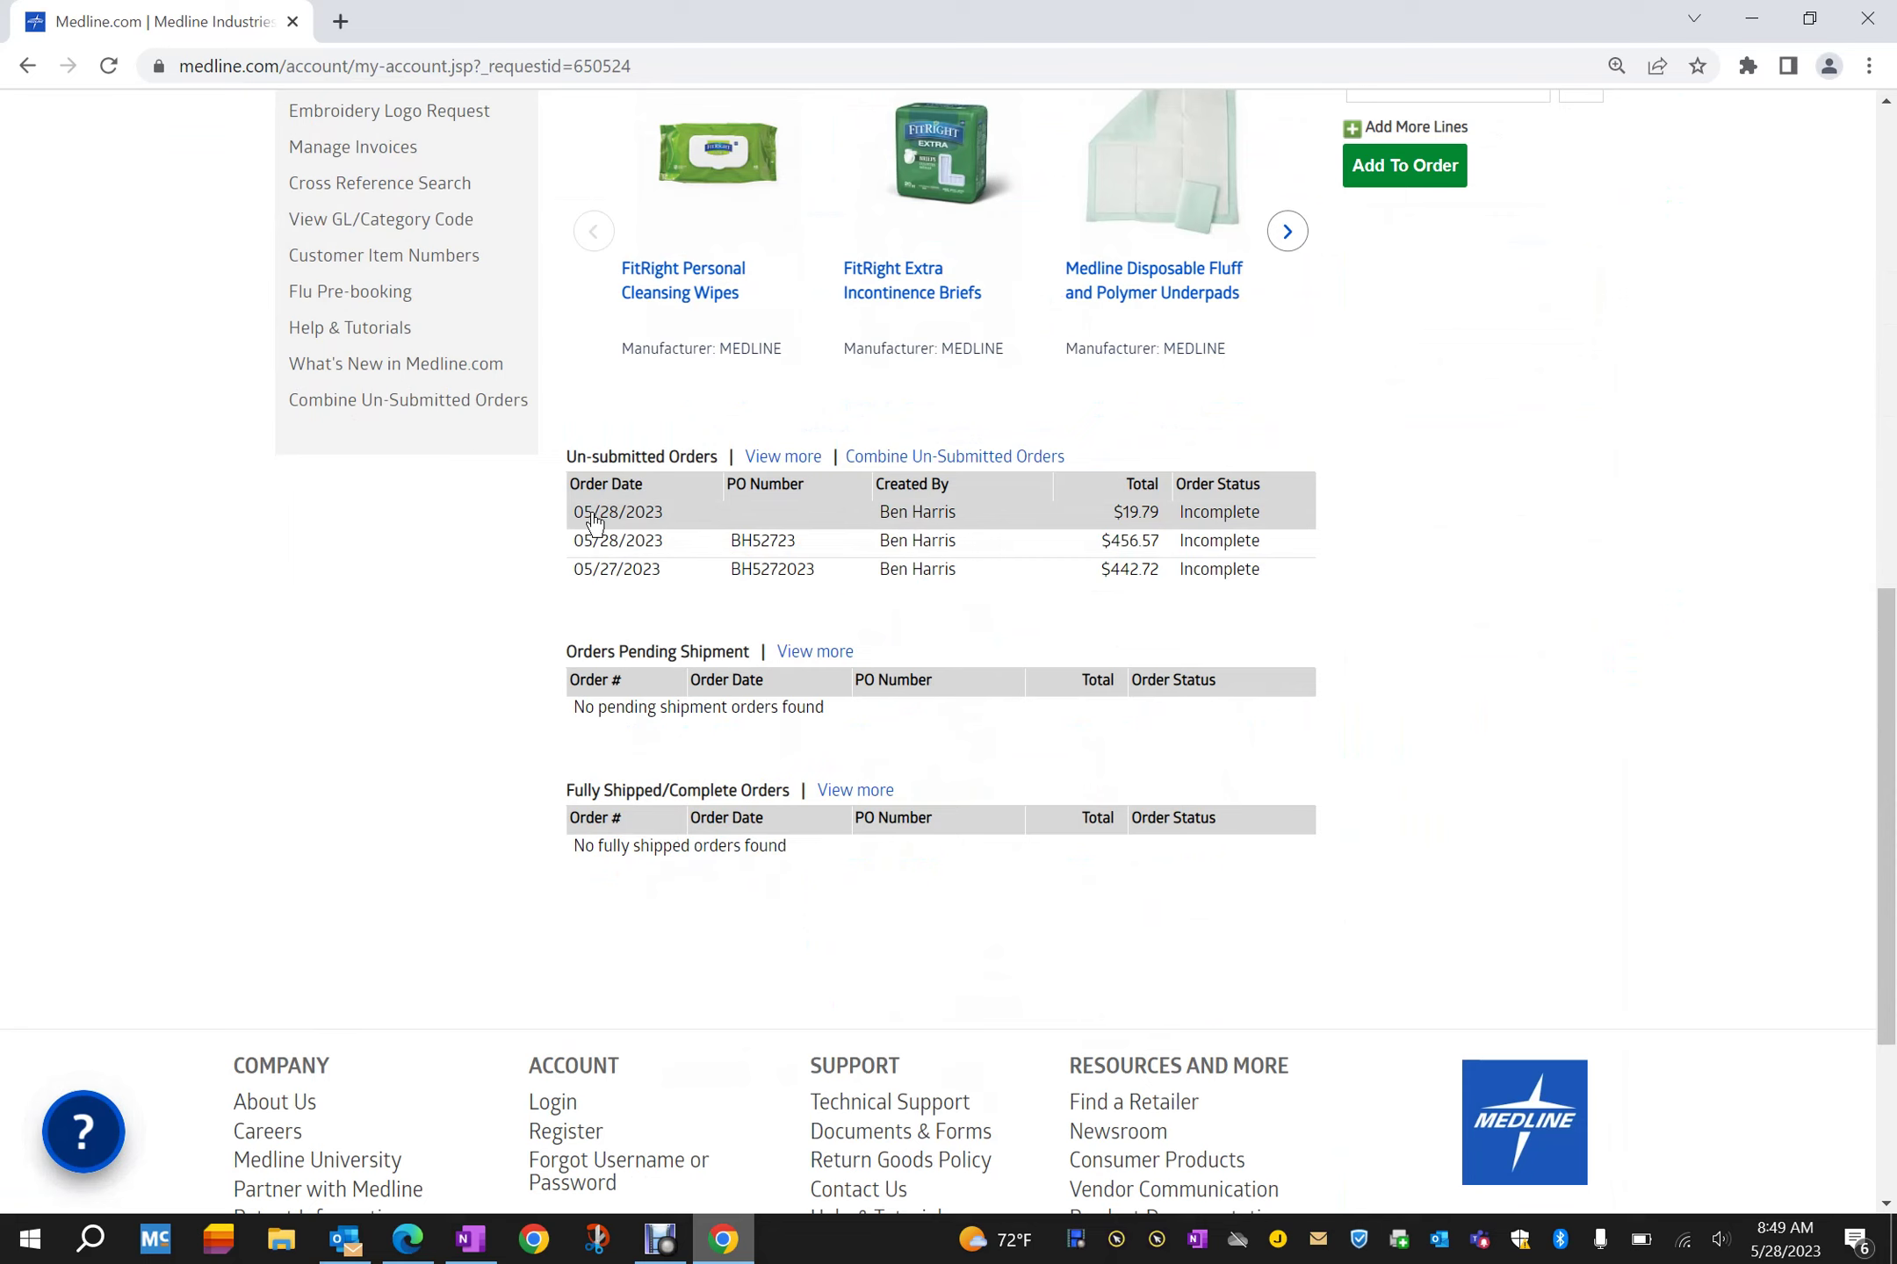
pyautogui.click(1472, 505)
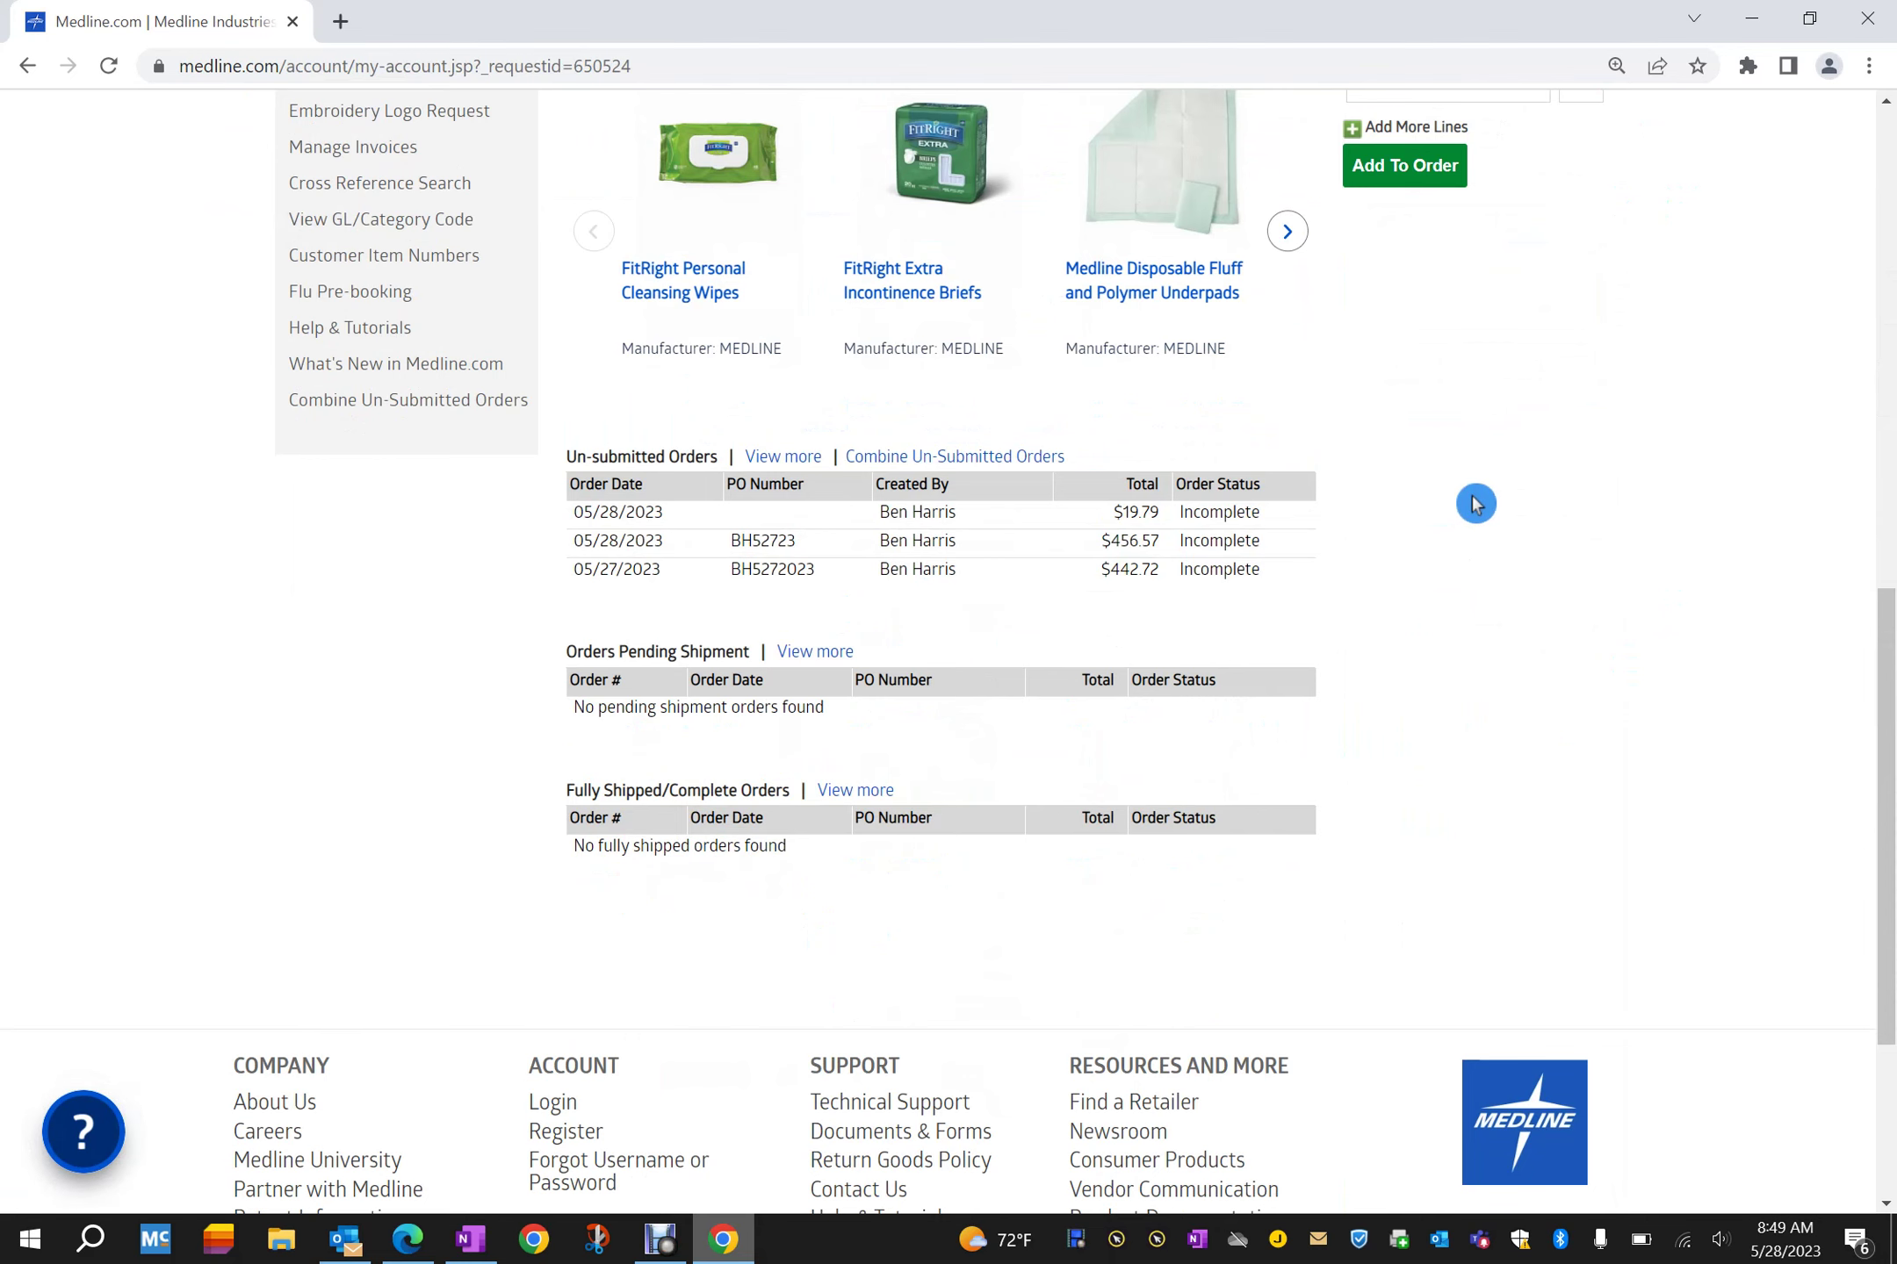
pyautogui.scroll(15, 1475, 503)
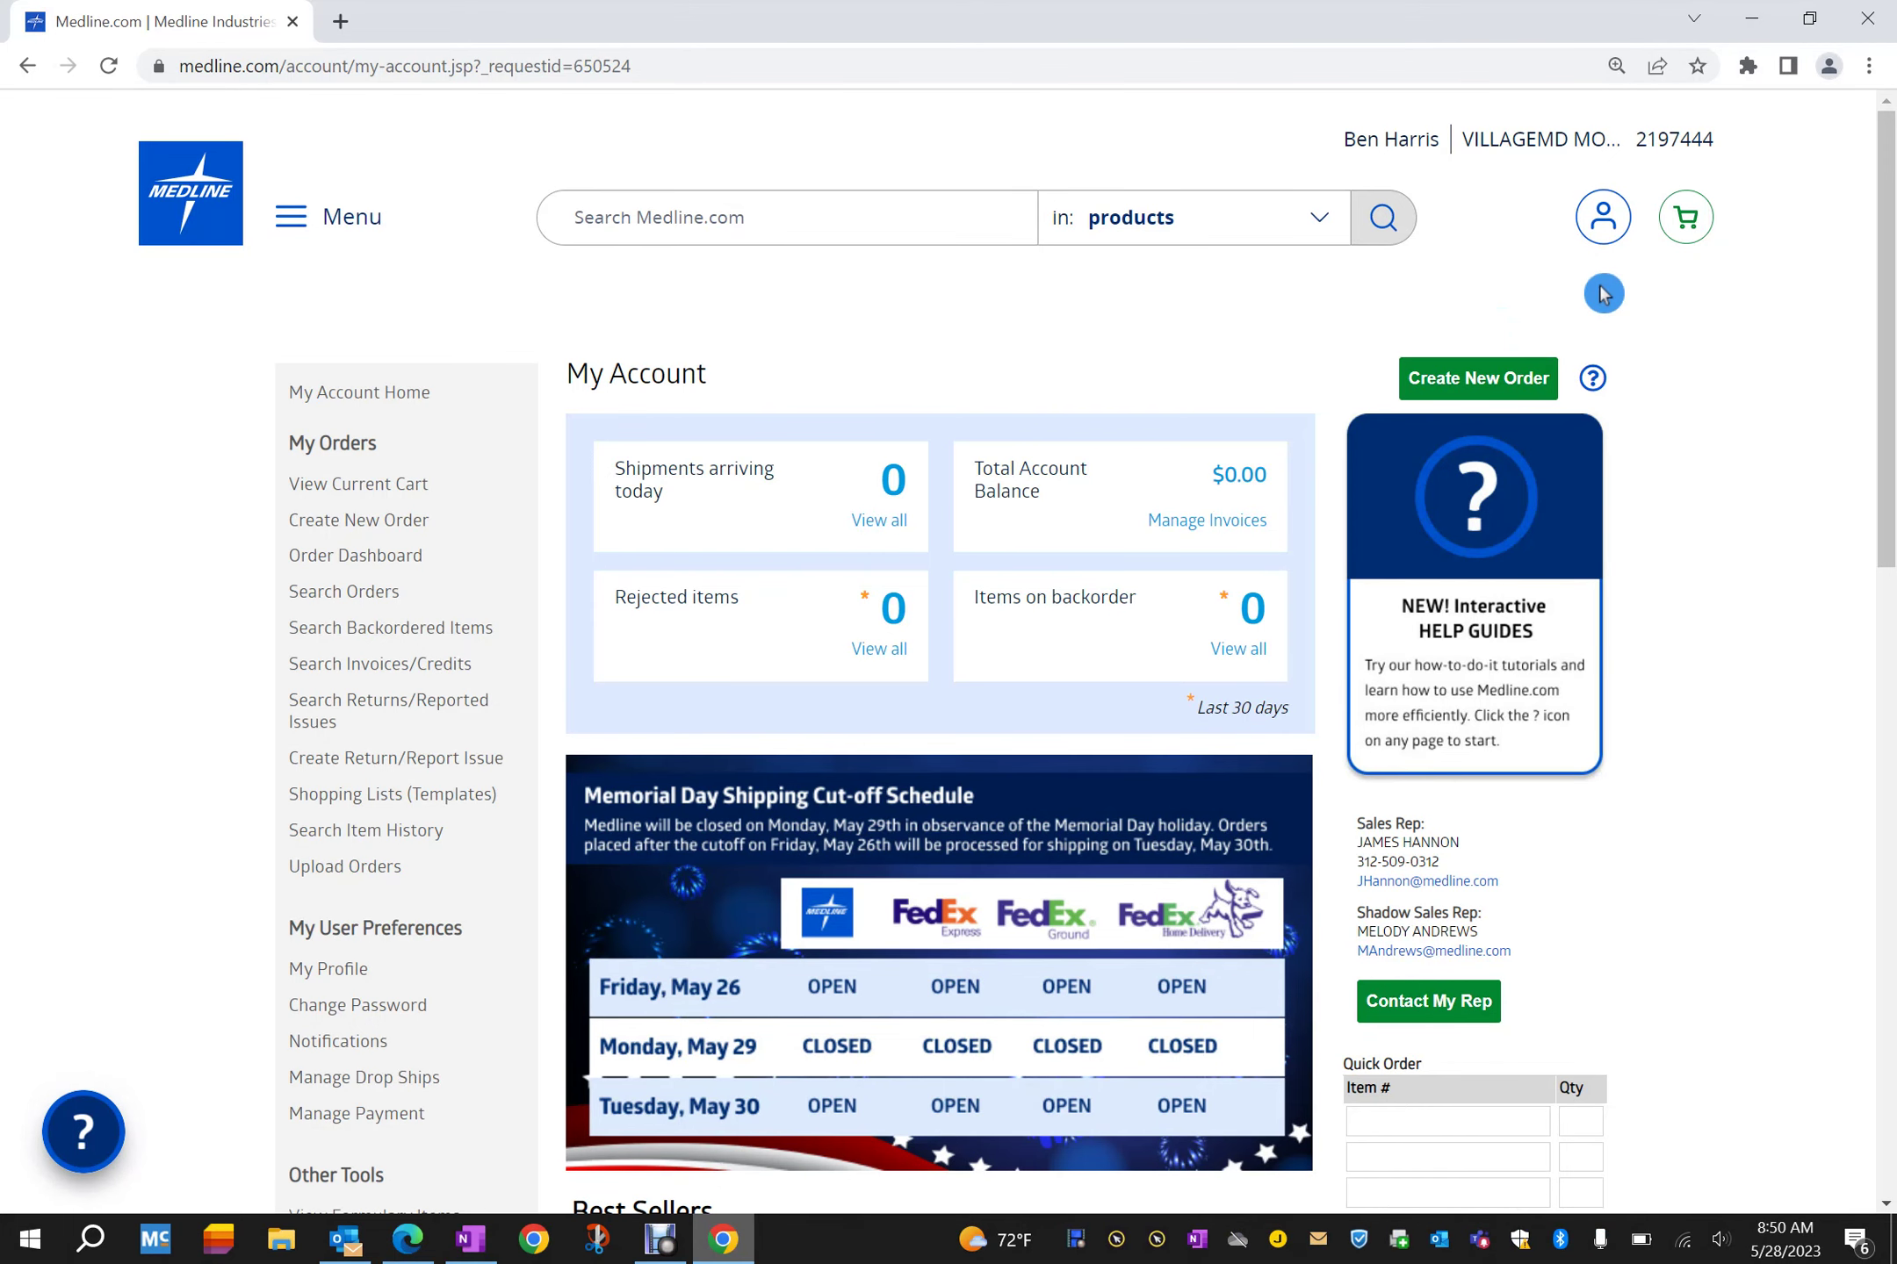
# Step: View the account shortcuts, including Formulary Items, and the recent product searches without opening any of them
pyautogui.click(1598, 230)
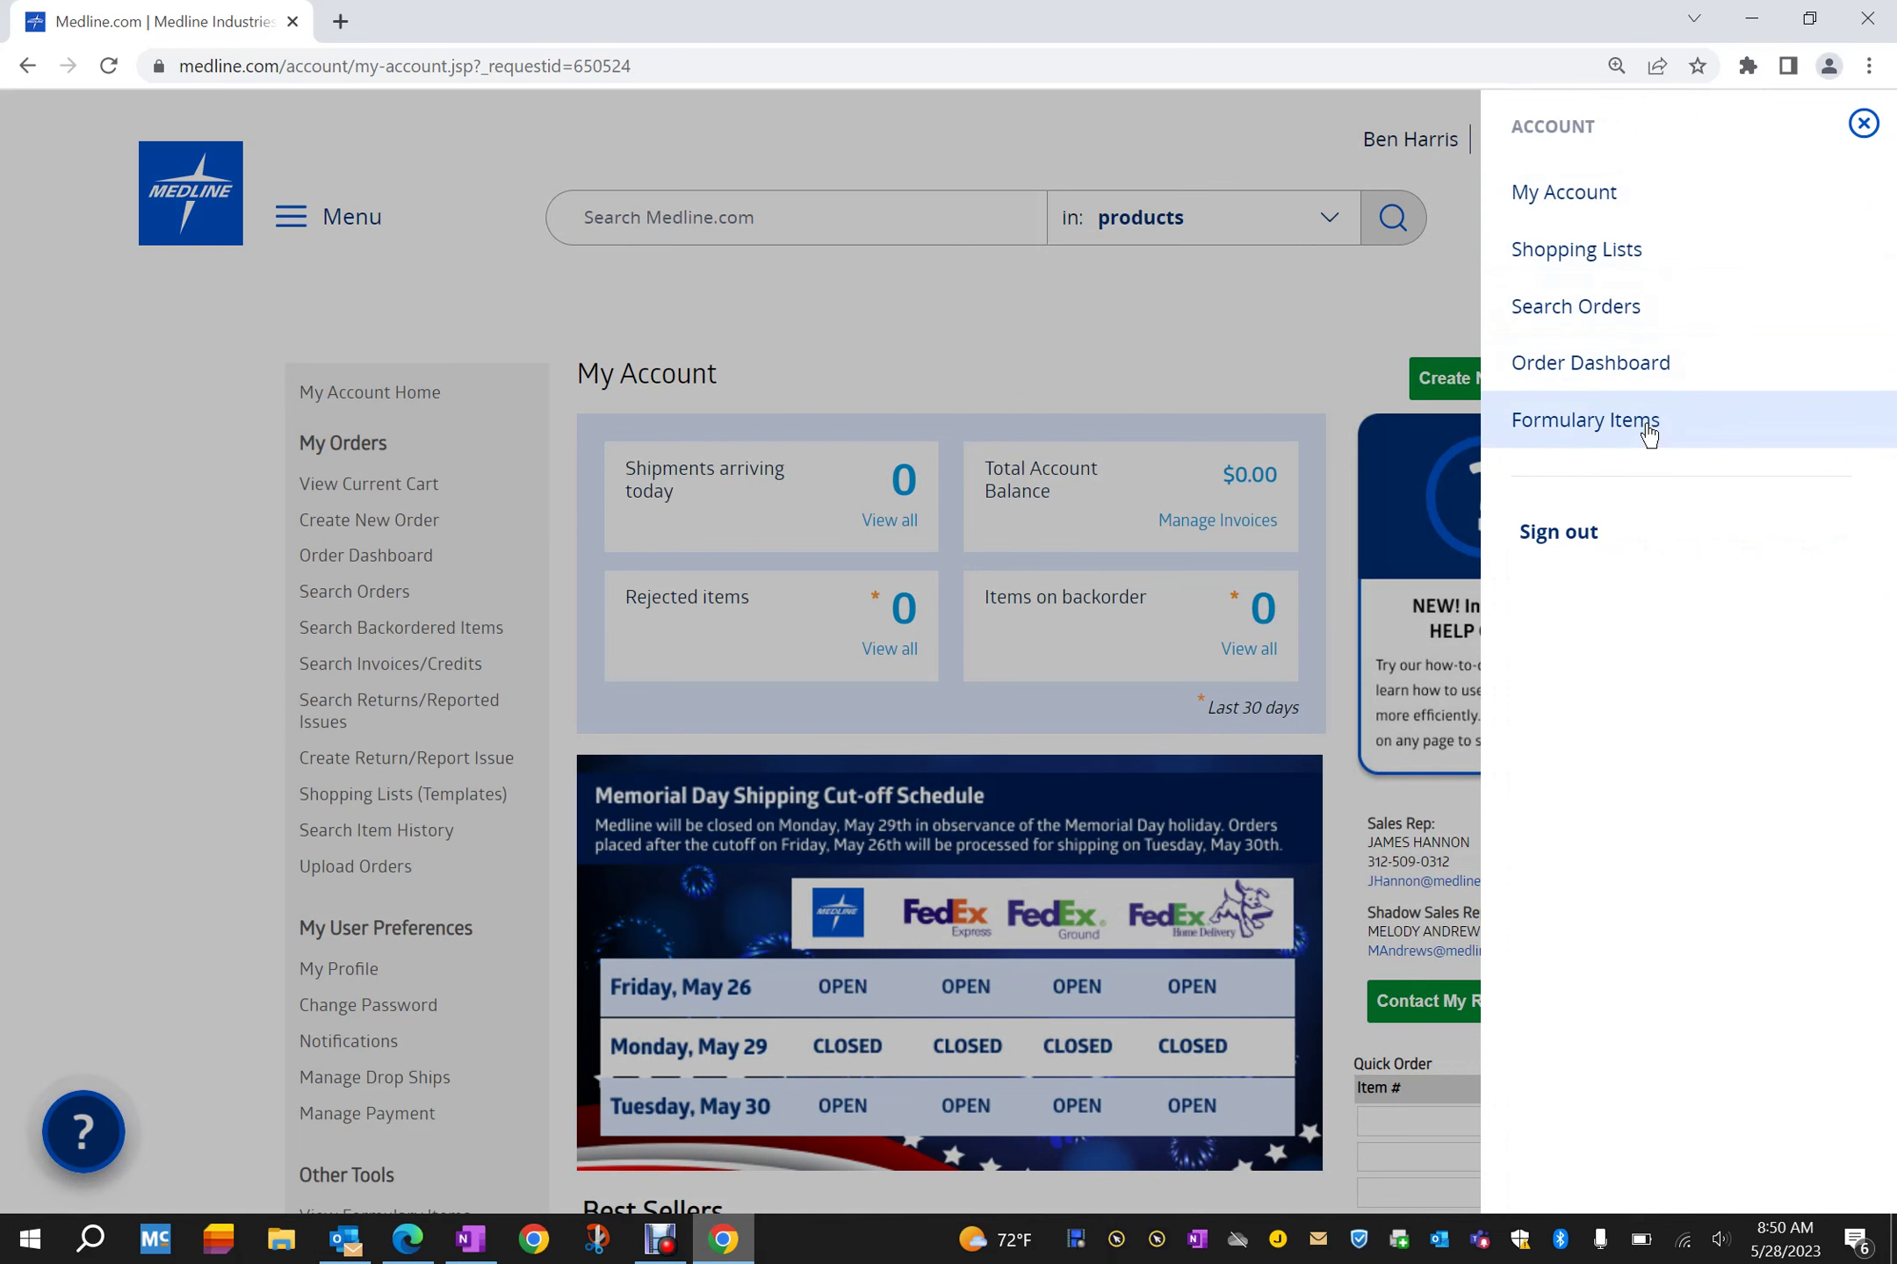
pyautogui.click(1308, 321)
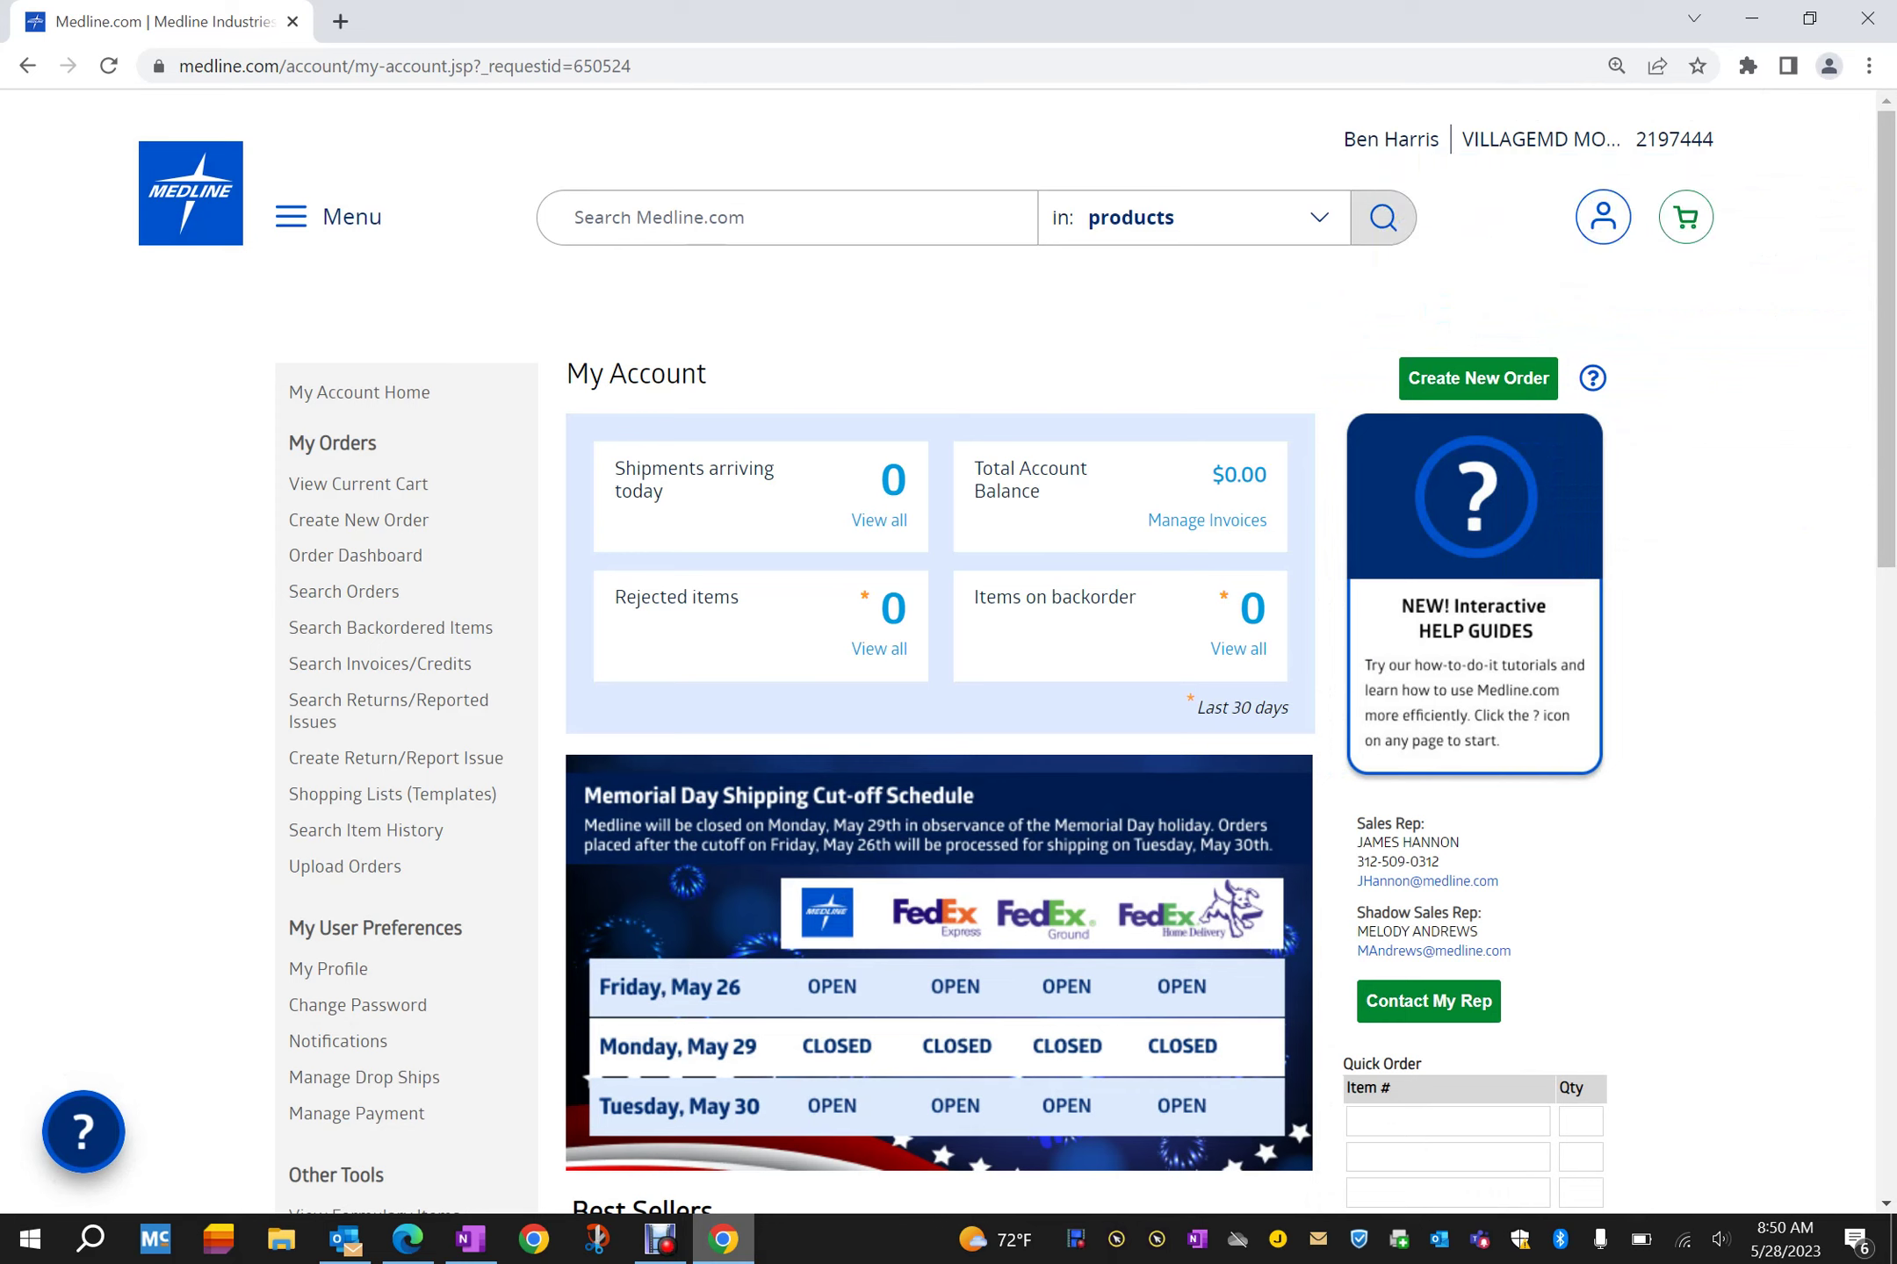
pyautogui.click(567, 217)
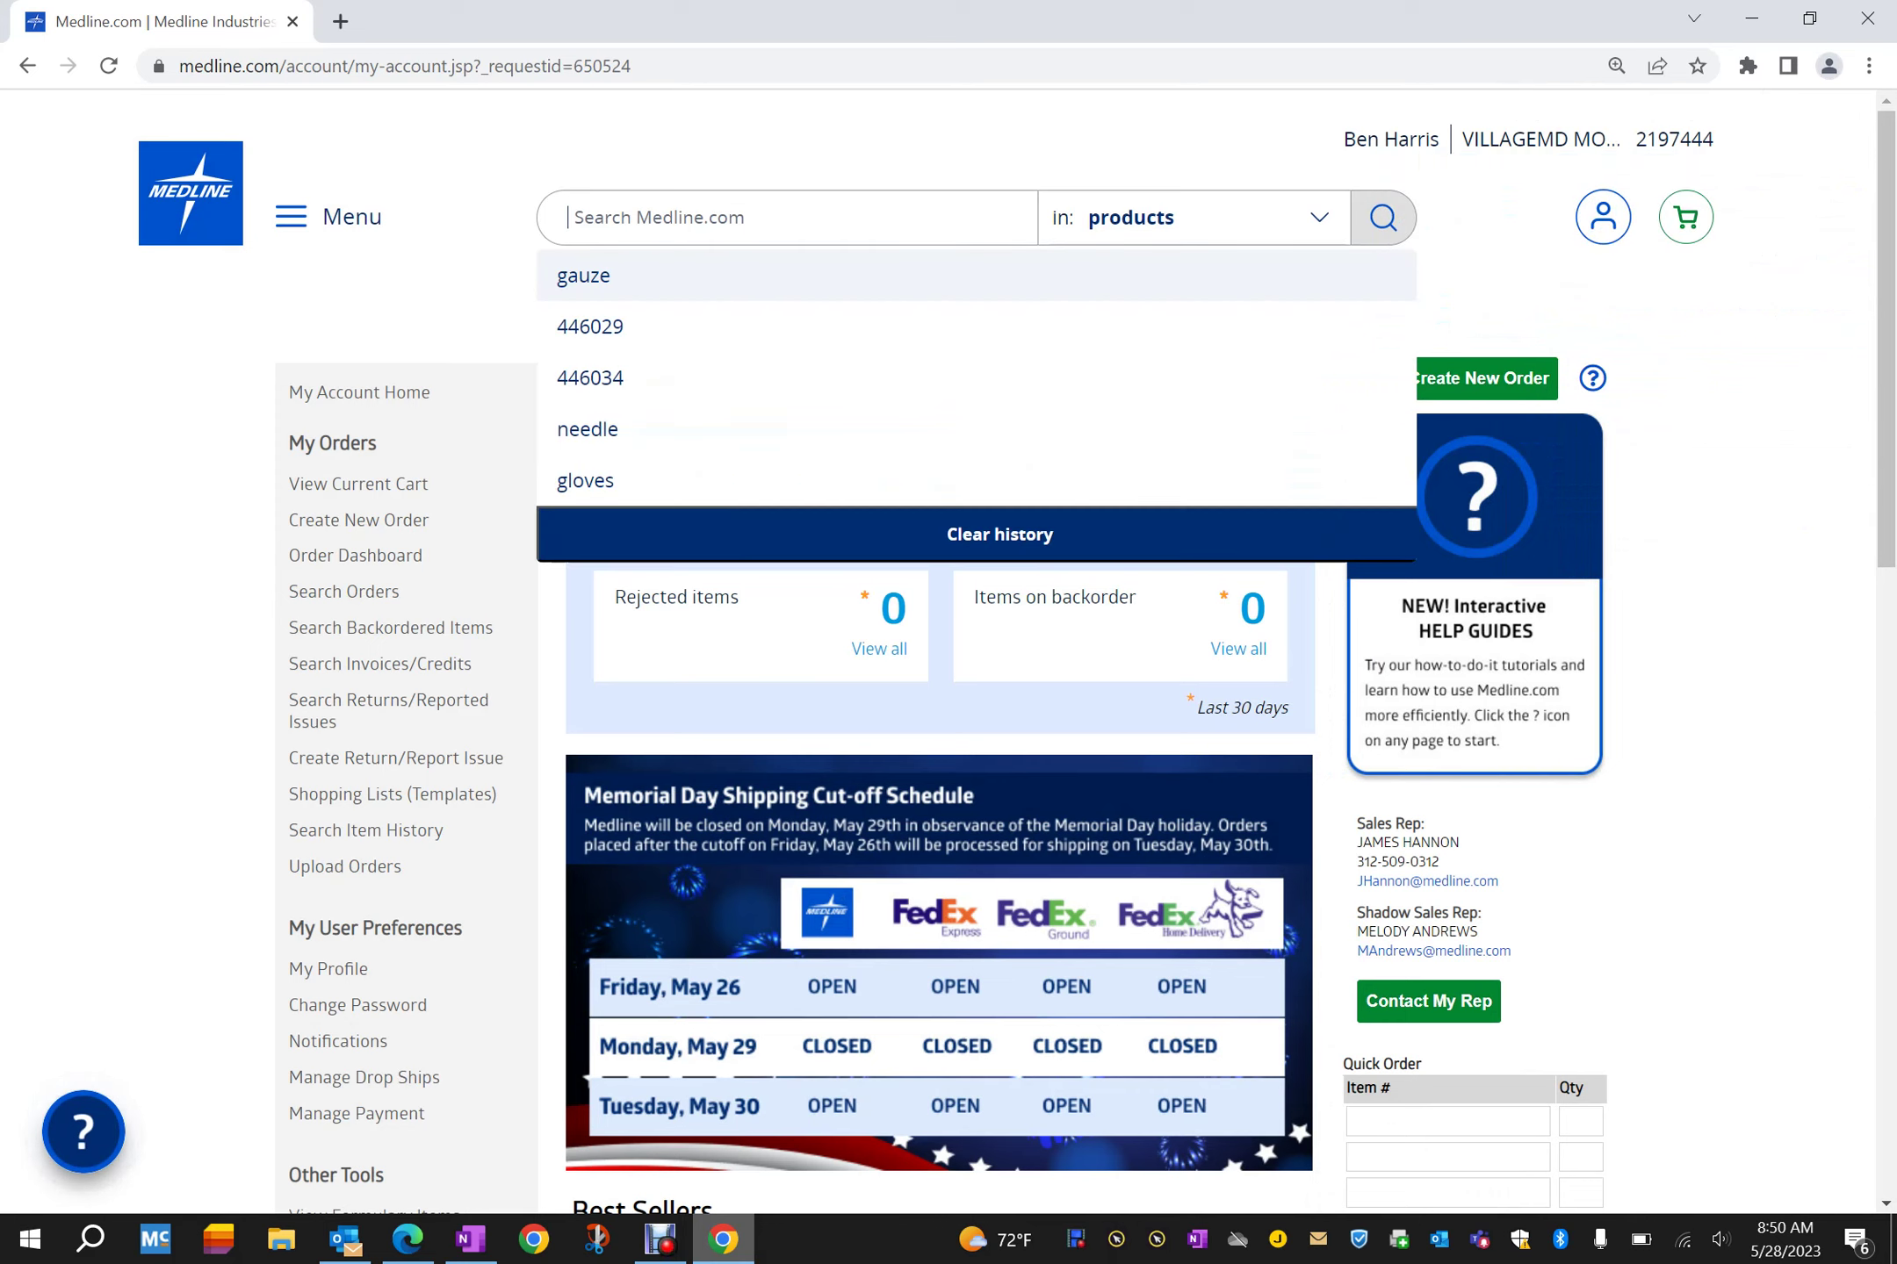
pyautogui.click(1603, 216)
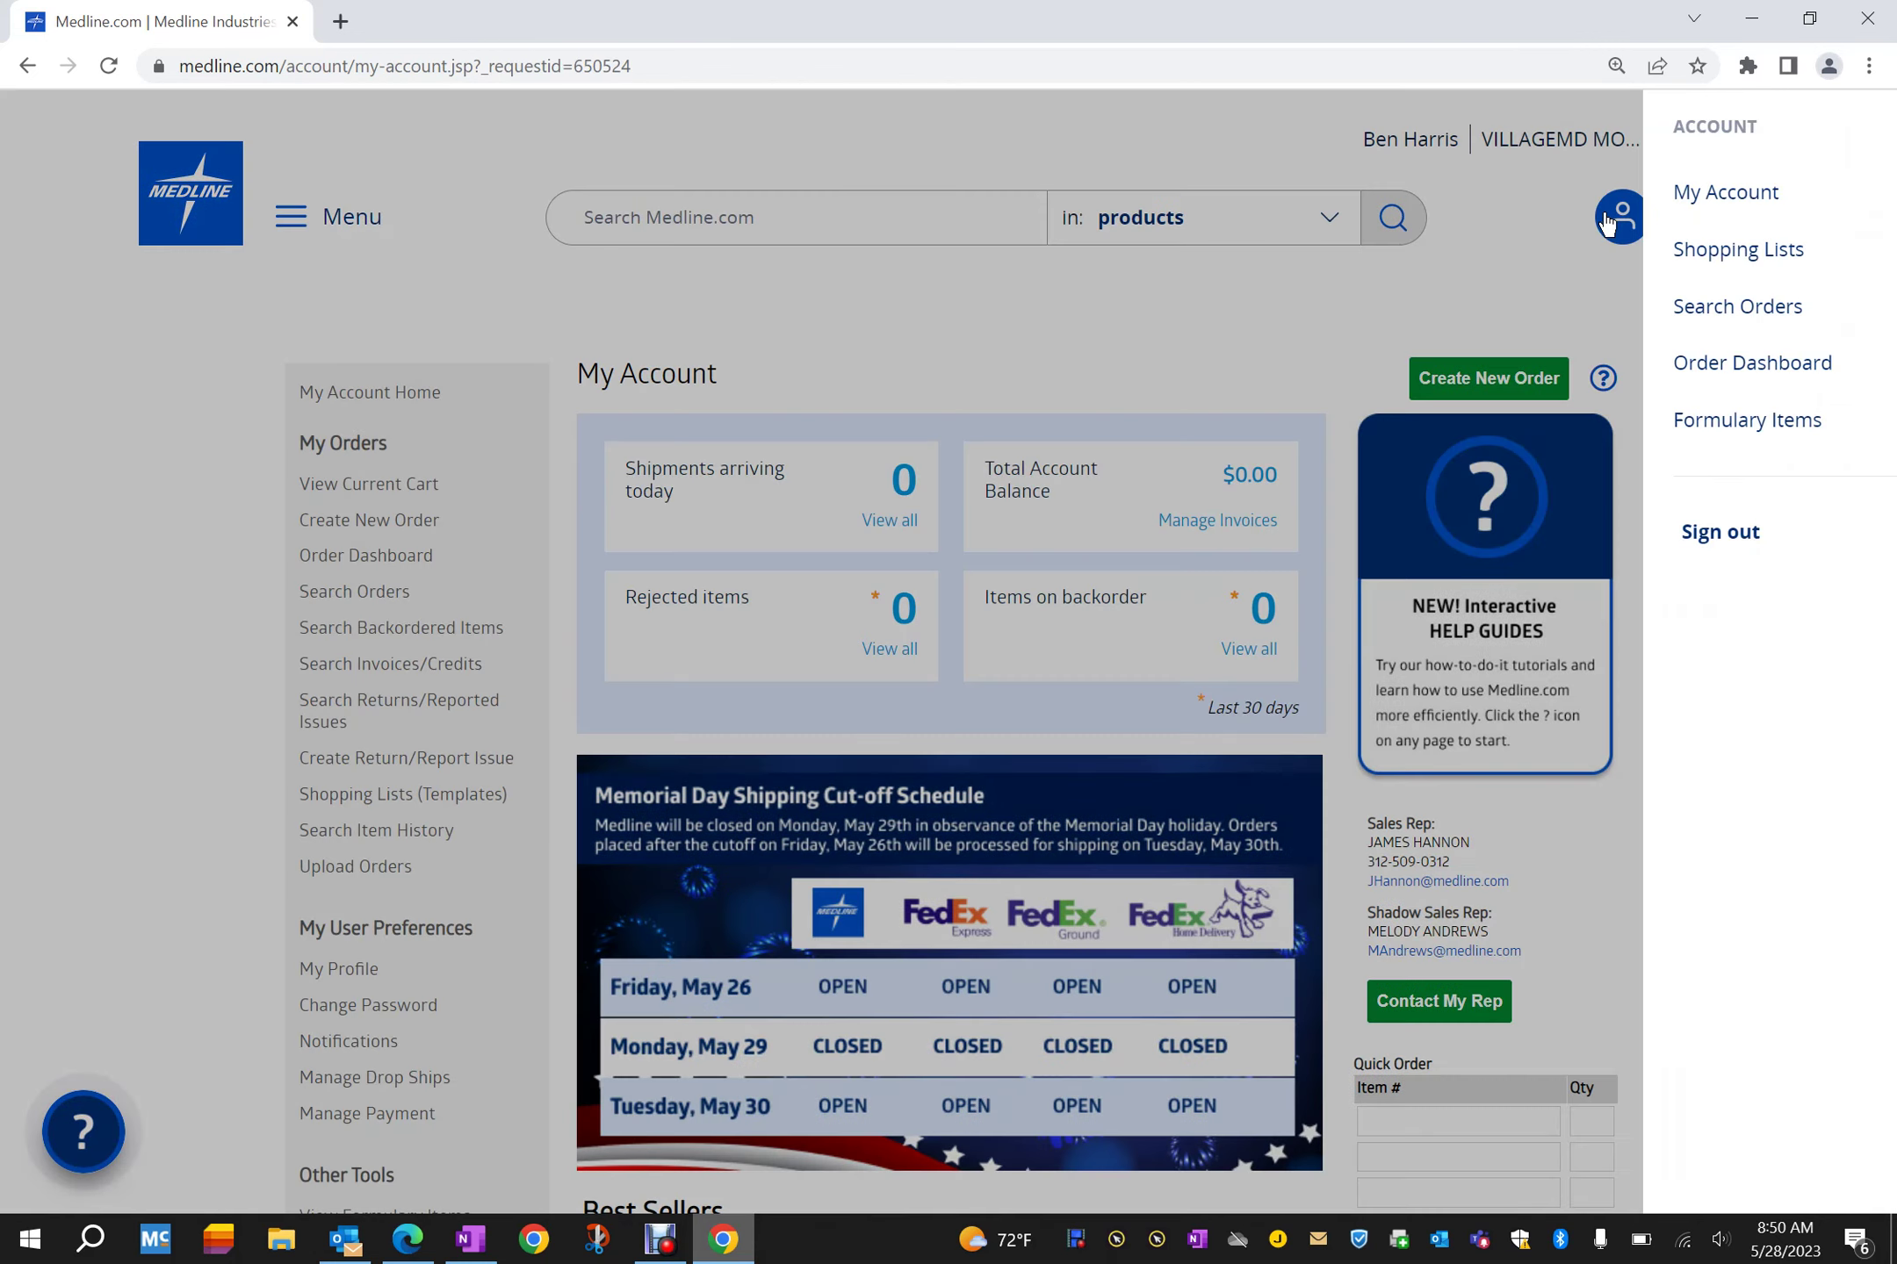
pyautogui.click(1399, 290)
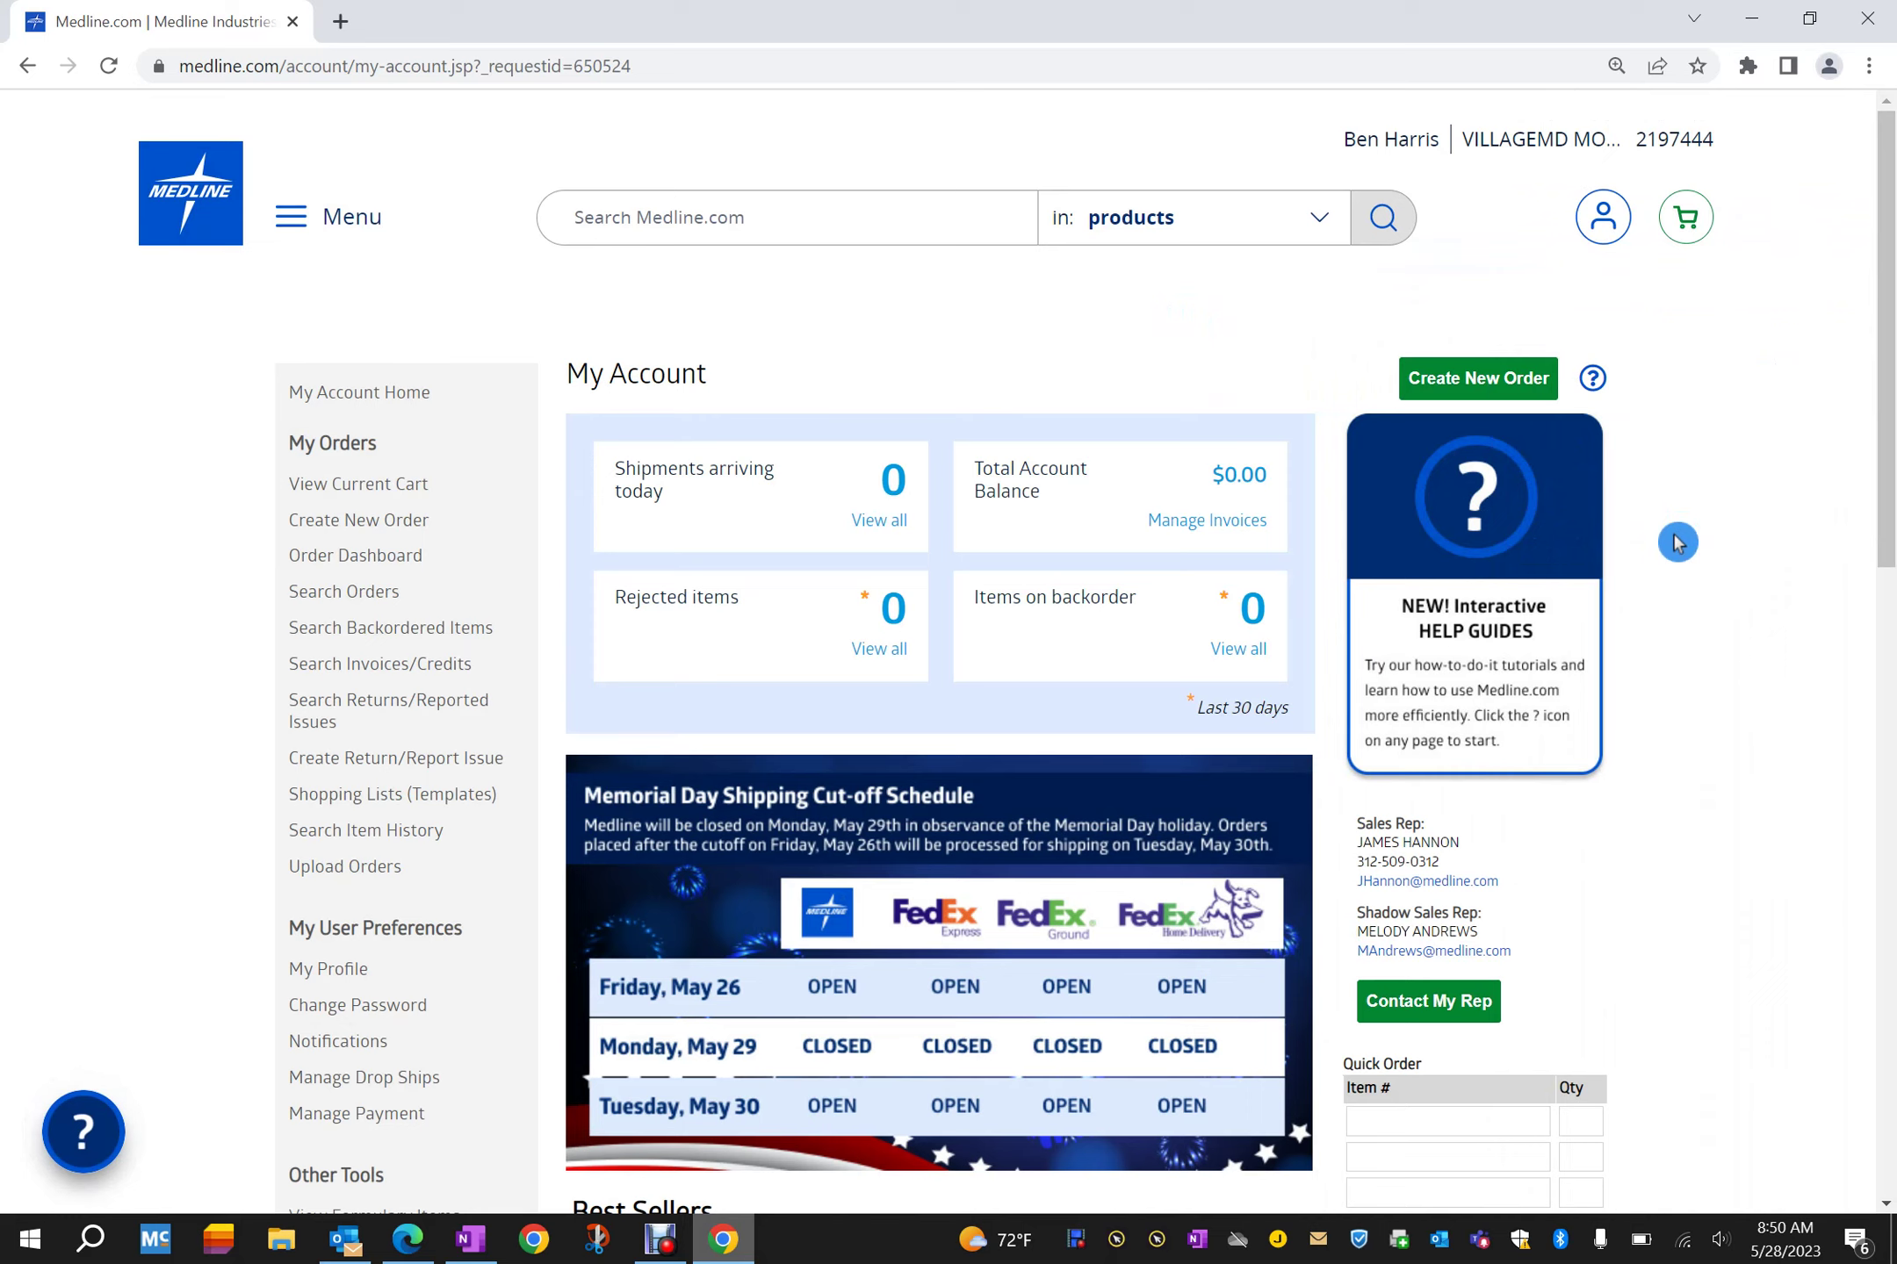
# Step: Review the un-submitted, pending shipment and fully shipped order lists on the My Account page
pyautogui.scroll(-10, 1677, 543)
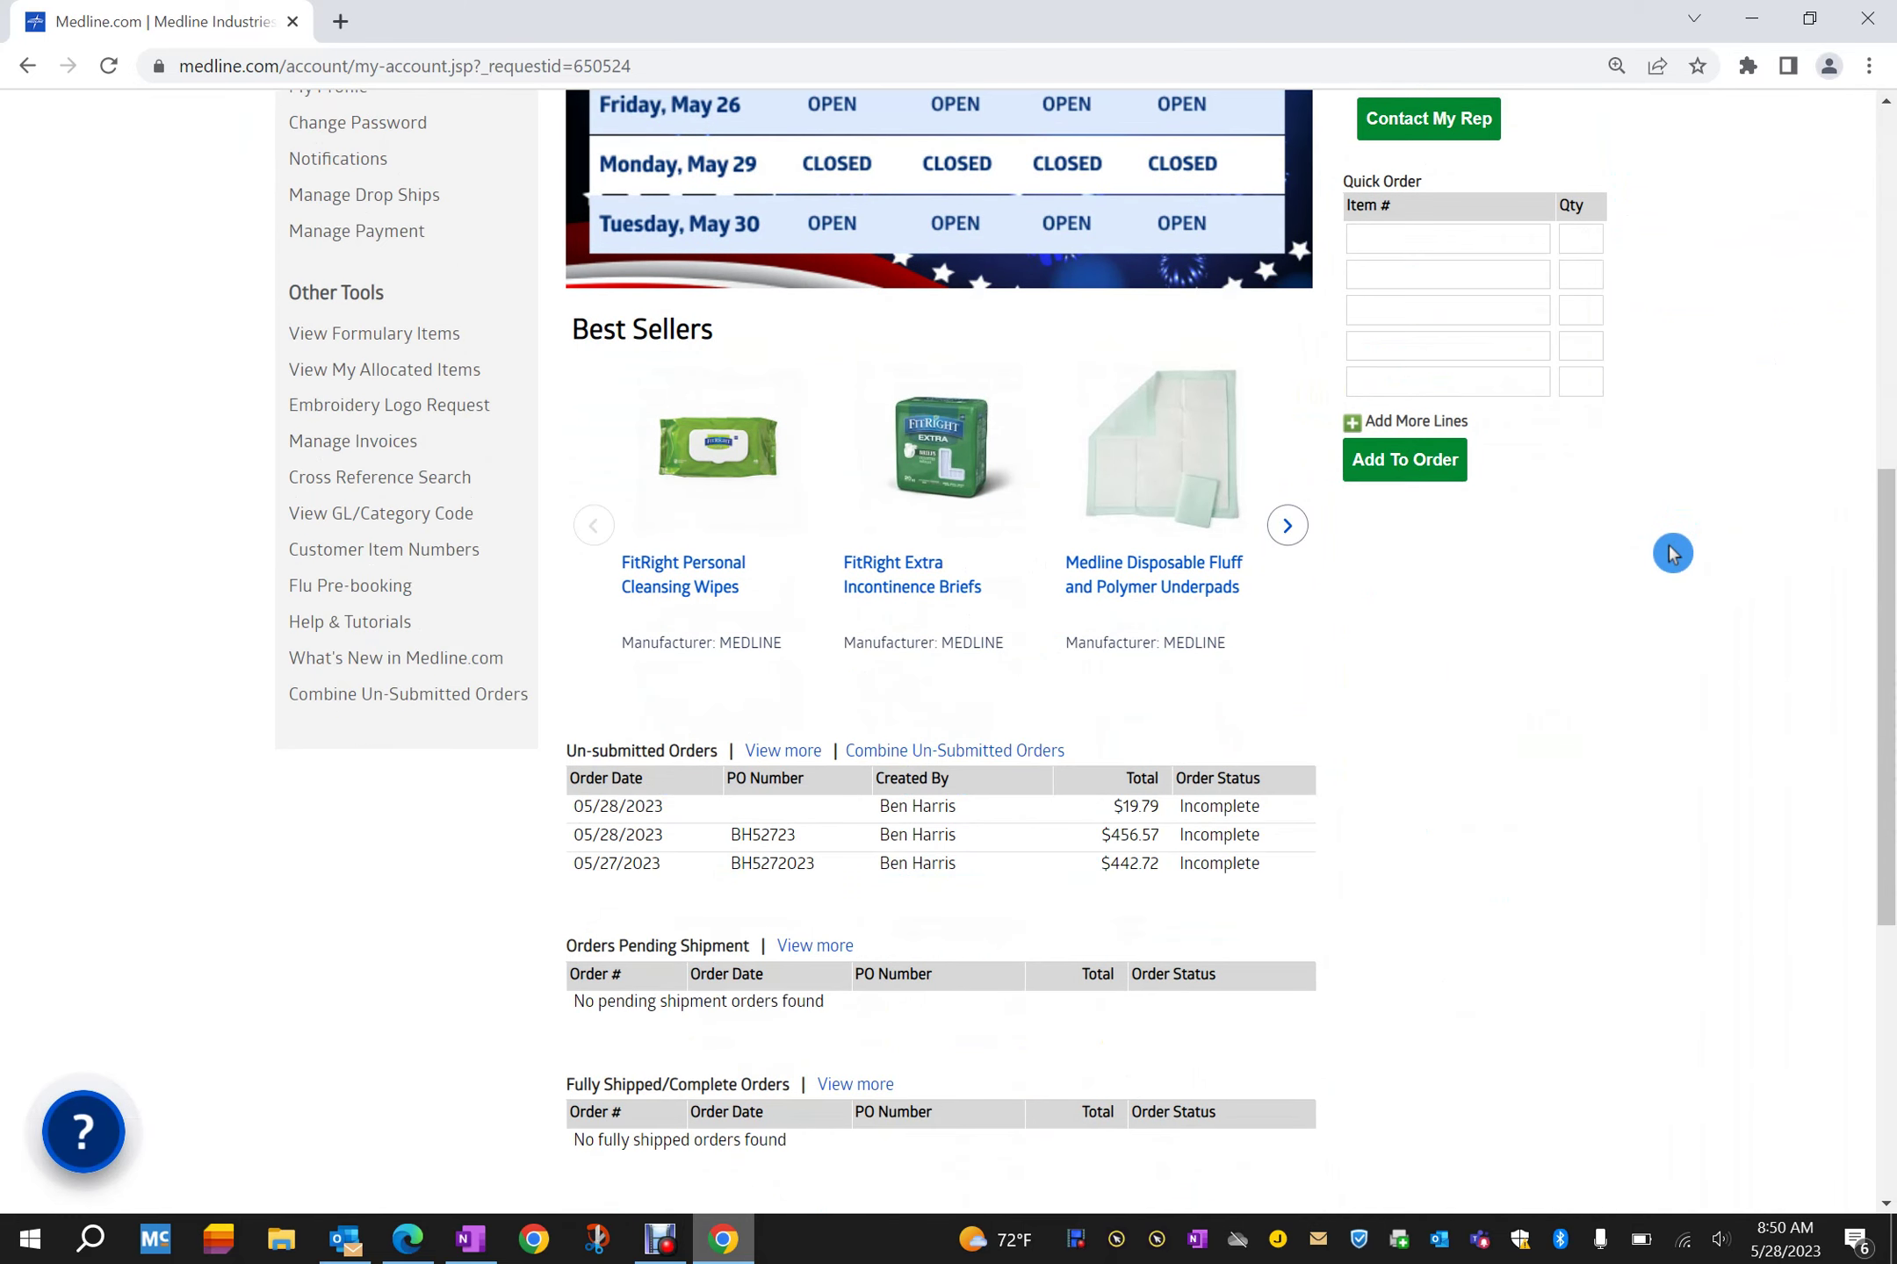
pyautogui.scroll(-3, 1672, 553)
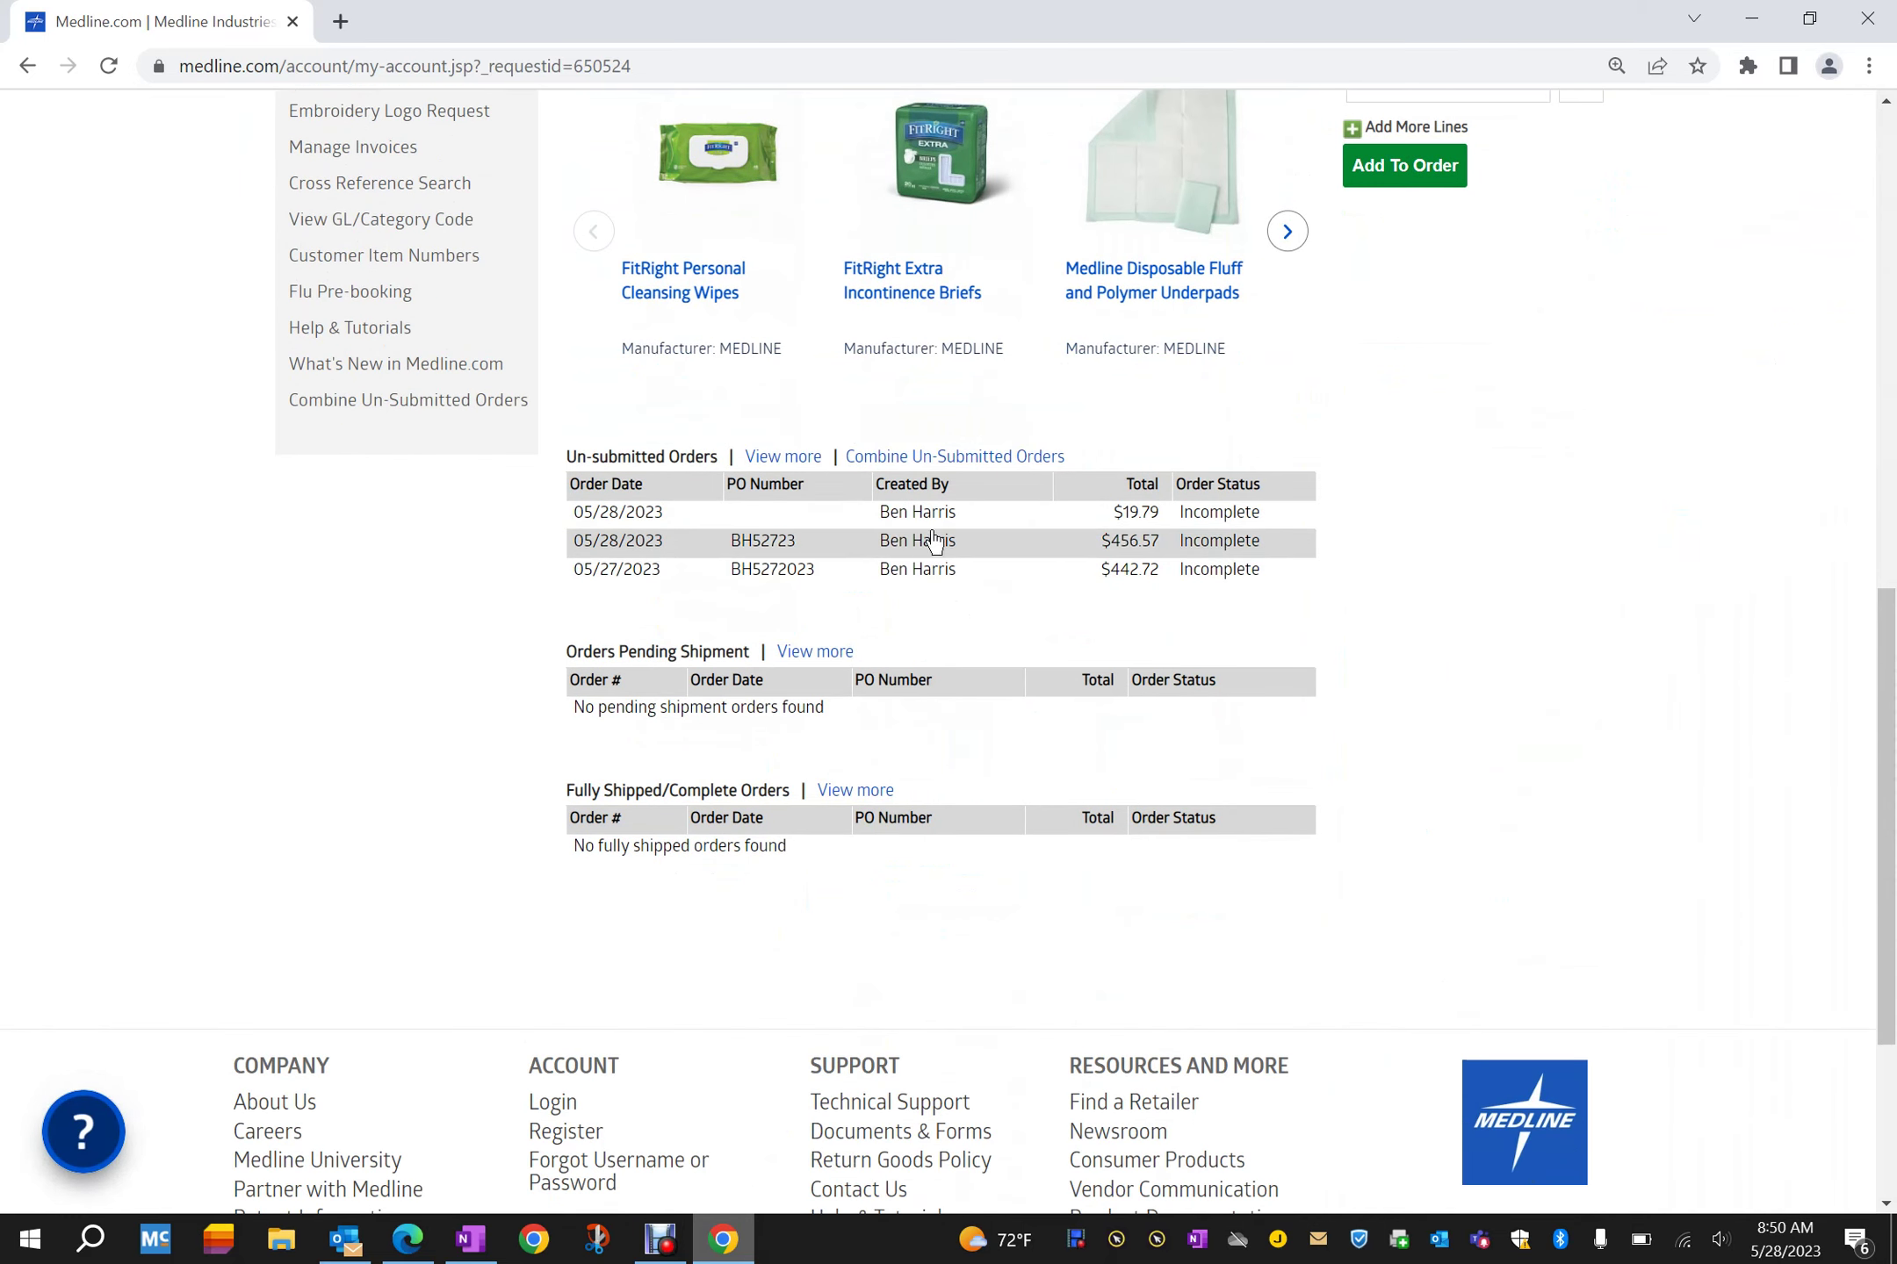
pyautogui.scroll(13, 1300, 538)
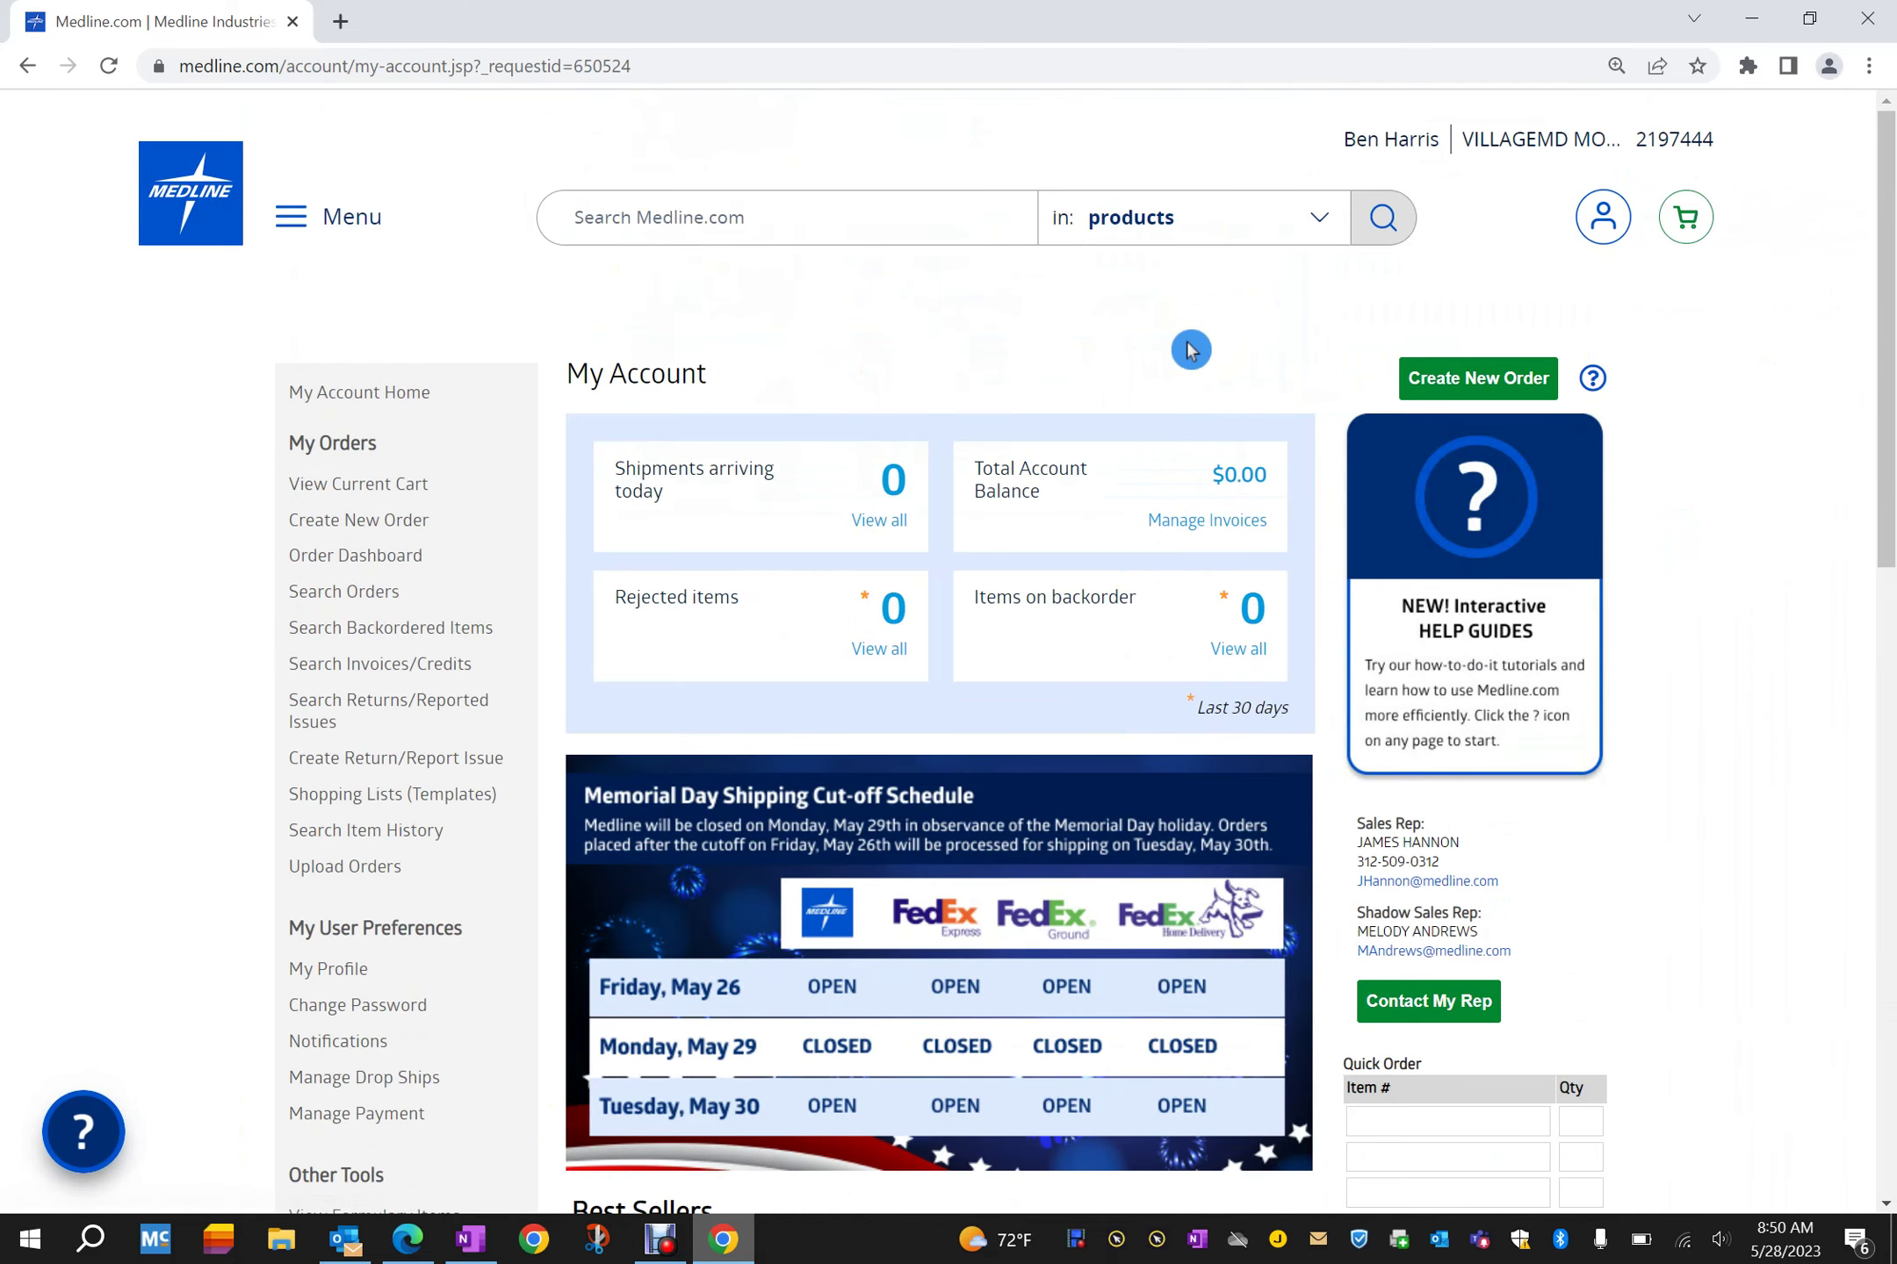